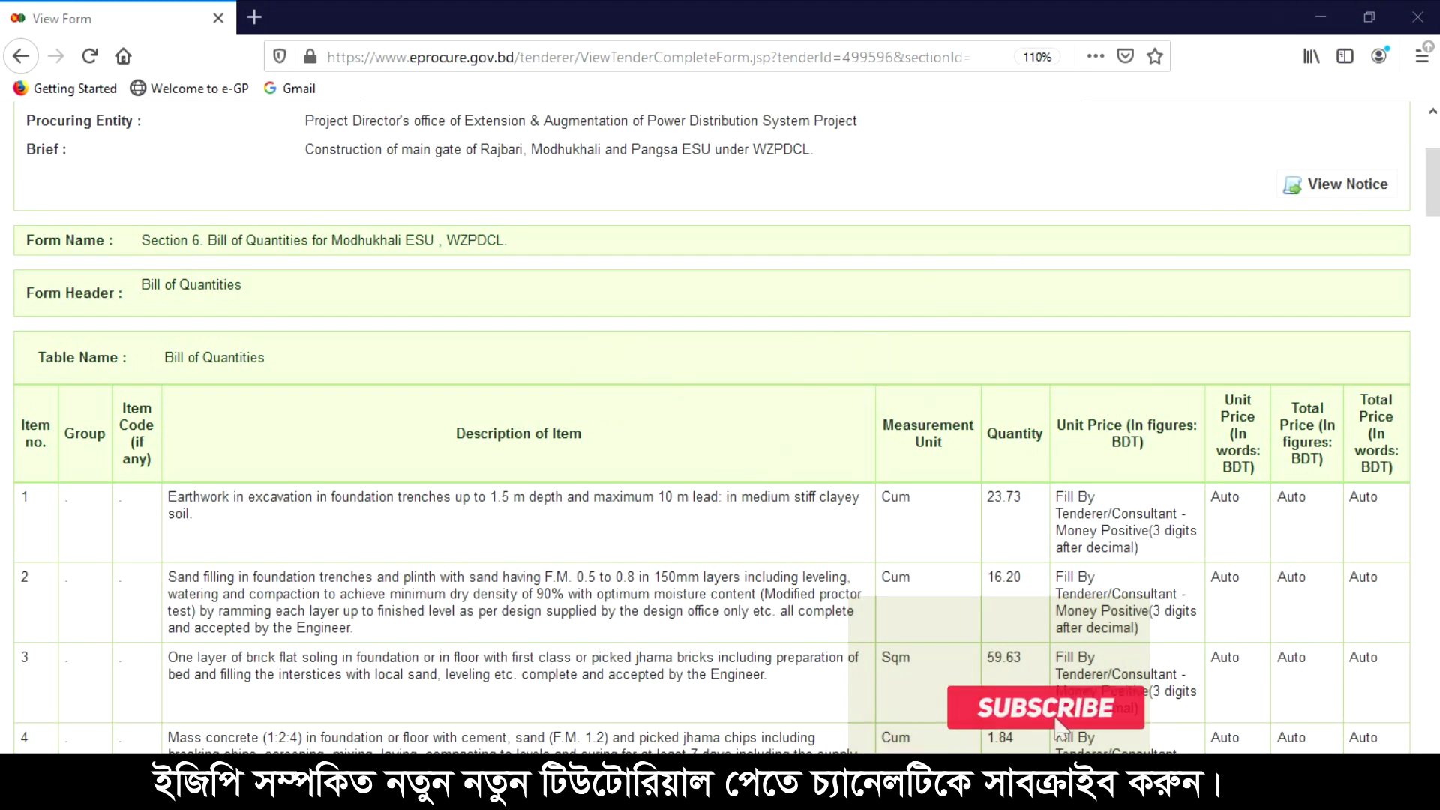
Open the list of all tenders from the current bill of quantities form.
{"action": "scroll", "coordinate": [1010, 269], "scroll_direction": "up", "scroll_amount": 5}
{"action": "mouse_move", "coordinate": [305, 120]}
{"action": "left_click", "coordinate": [311, 205]}
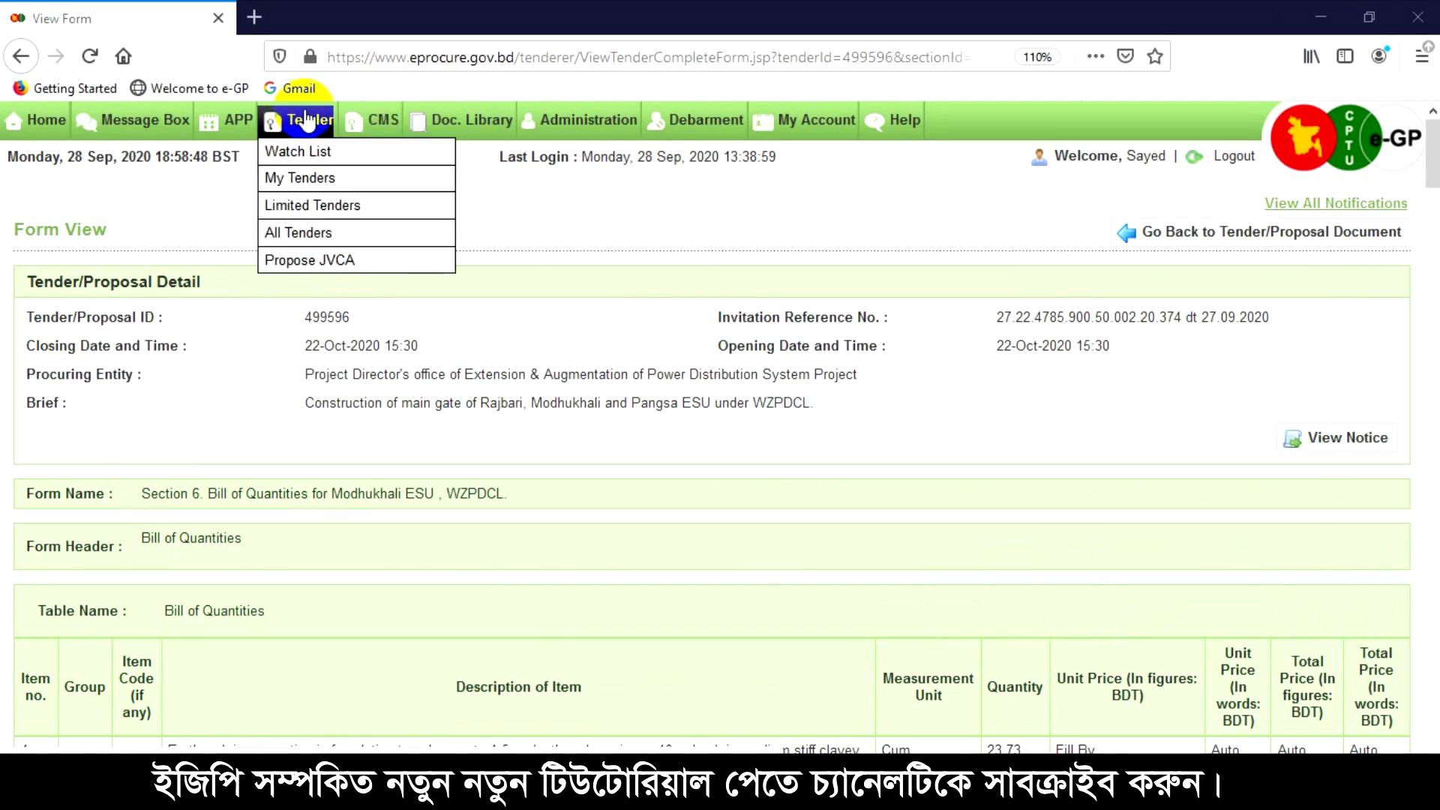
{"action": "left_click", "coordinate": [283, 236]}
Browse the first page of tender results and move on to the next page.
{"action": "scroll", "coordinate": [482, 372], "scroll_direction": "down", "scroll_amount": 1}
{"action": "scroll", "coordinate": [482, 368], "scroll_direction": "down", "scroll_amount": 10}
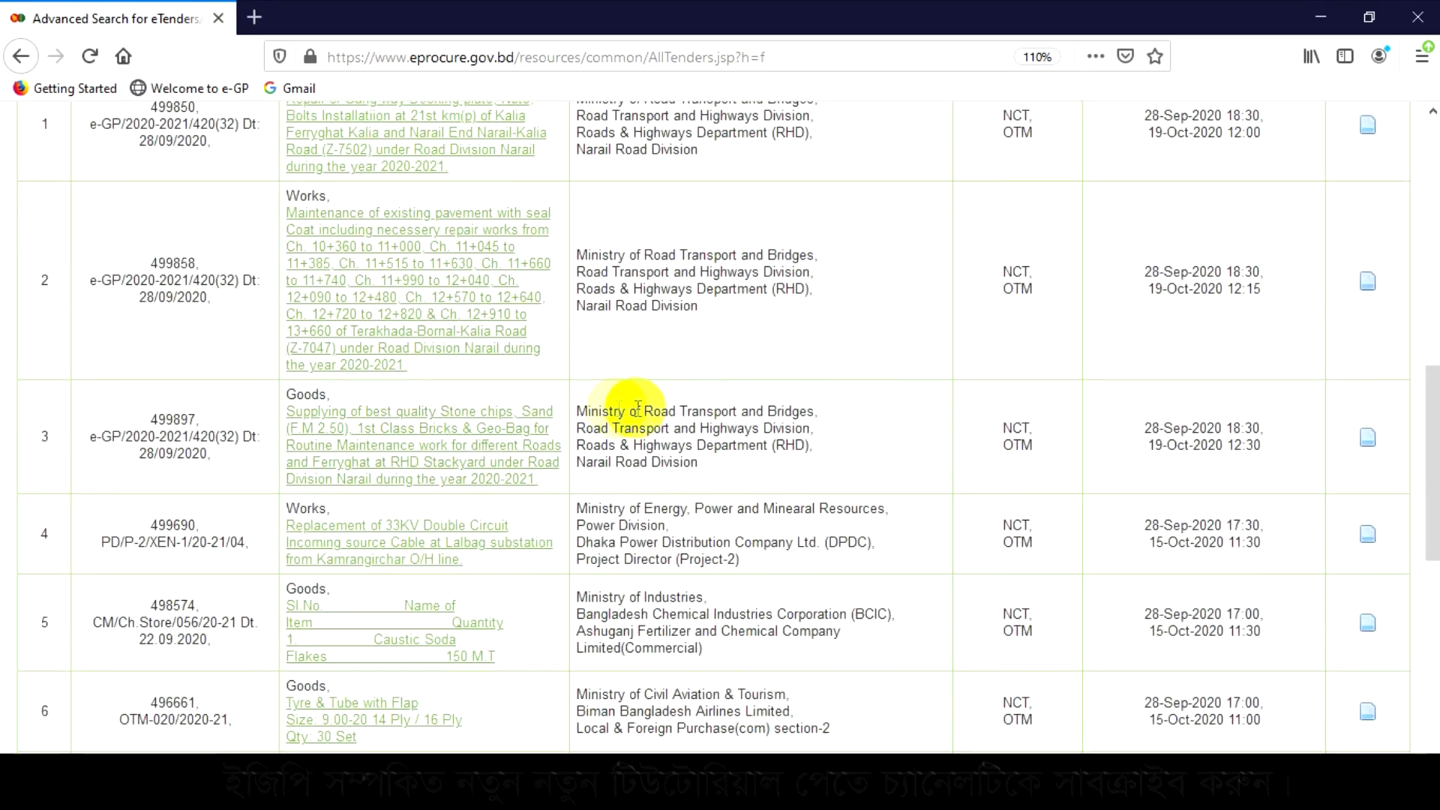
{"action": "scroll", "coordinate": [466, 450], "scroll_direction": "down", "scroll_amount": 3}
{"action": "scroll", "coordinate": [784, 459], "scroll_direction": "down", "scroll_amount": 4}
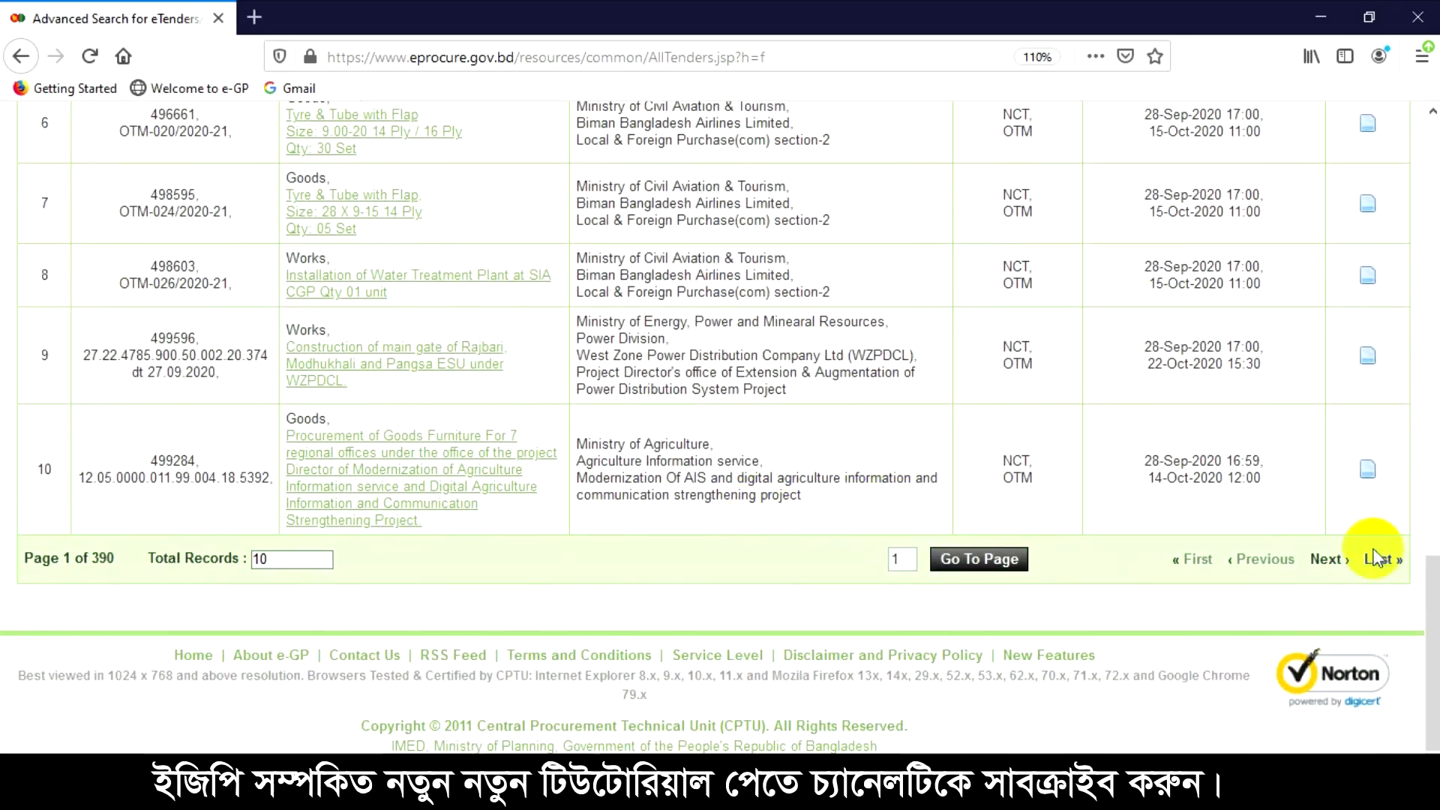
{"action": "left_click", "coordinate": [1325, 559]}
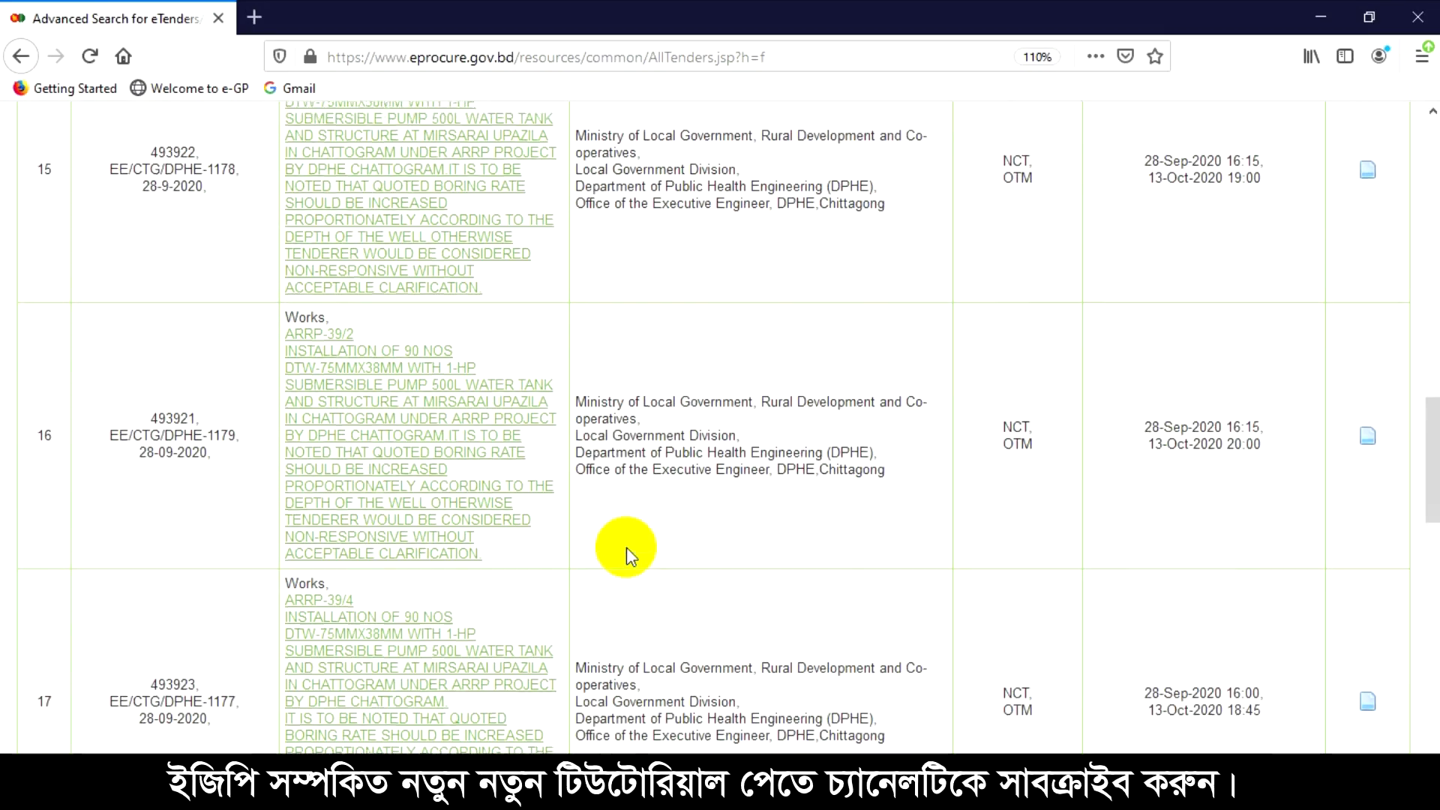
Browse the second page of results and open the dashboard of tender 493616, the last entry in the list.
{"action": "scroll", "coordinate": [627, 547], "scroll_direction": "up", "scroll_amount": 10}
{"action": "scroll", "coordinate": [615, 525], "scroll_direction": "down", "scroll_amount": 15}
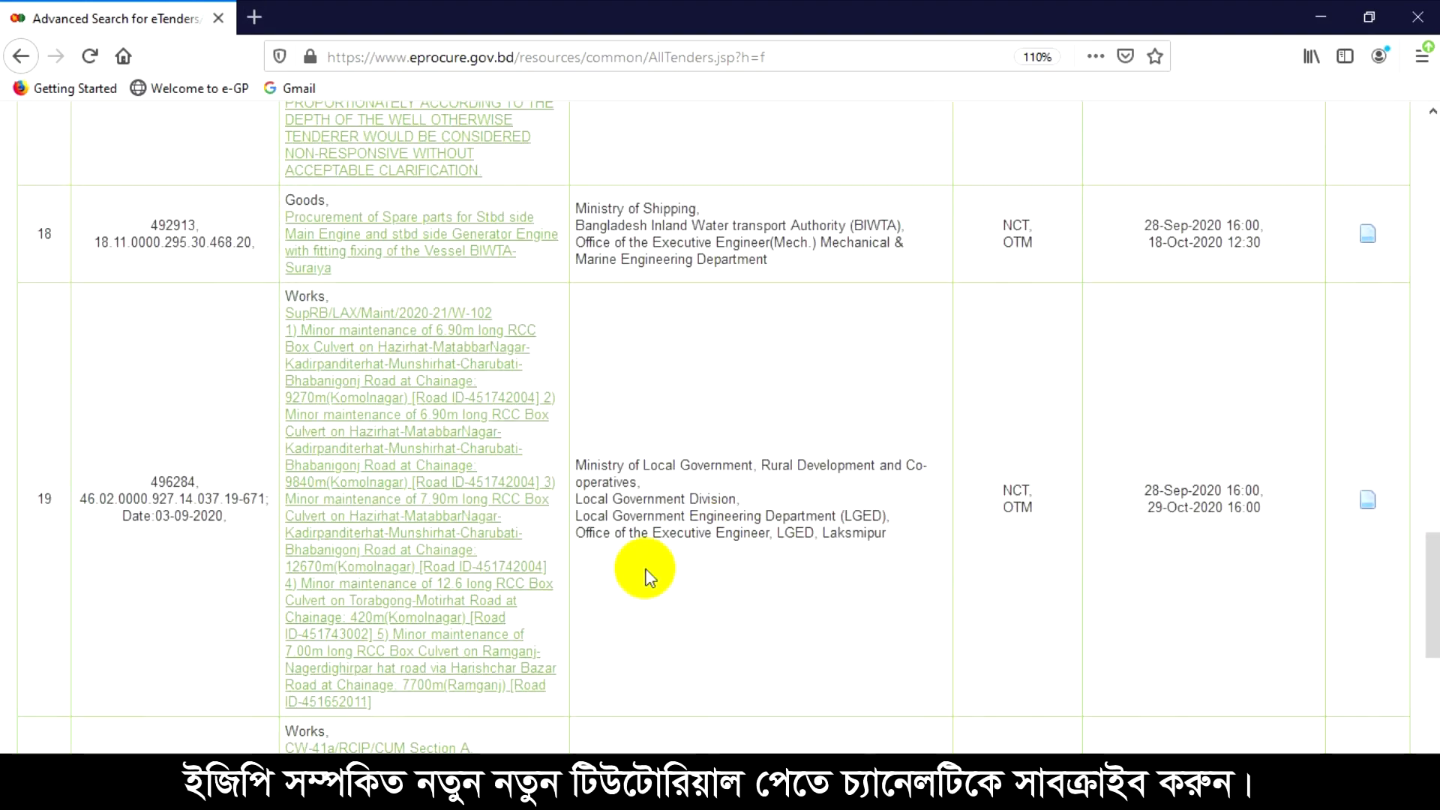
{"action": "scroll", "coordinate": [652, 574], "scroll_direction": "down", "scroll_amount": 6}
{"action": "scroll", "coordinate": [750, 480], "scroll_direction": "up", "scroll_amount": 5}
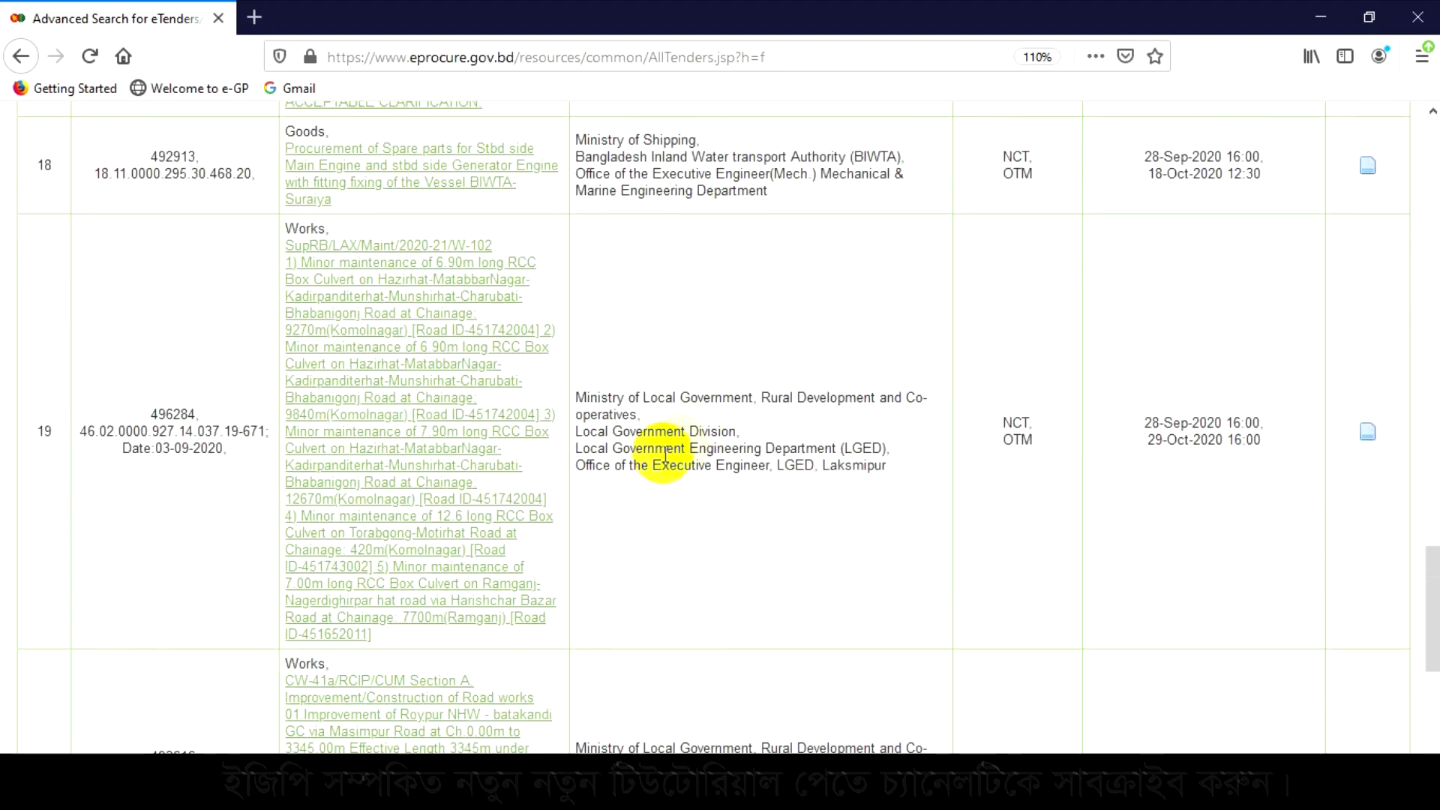
{"action": "scroll", "coordinate": [698, 450], "scroll_direction": "down", "scroll_amount": 5}
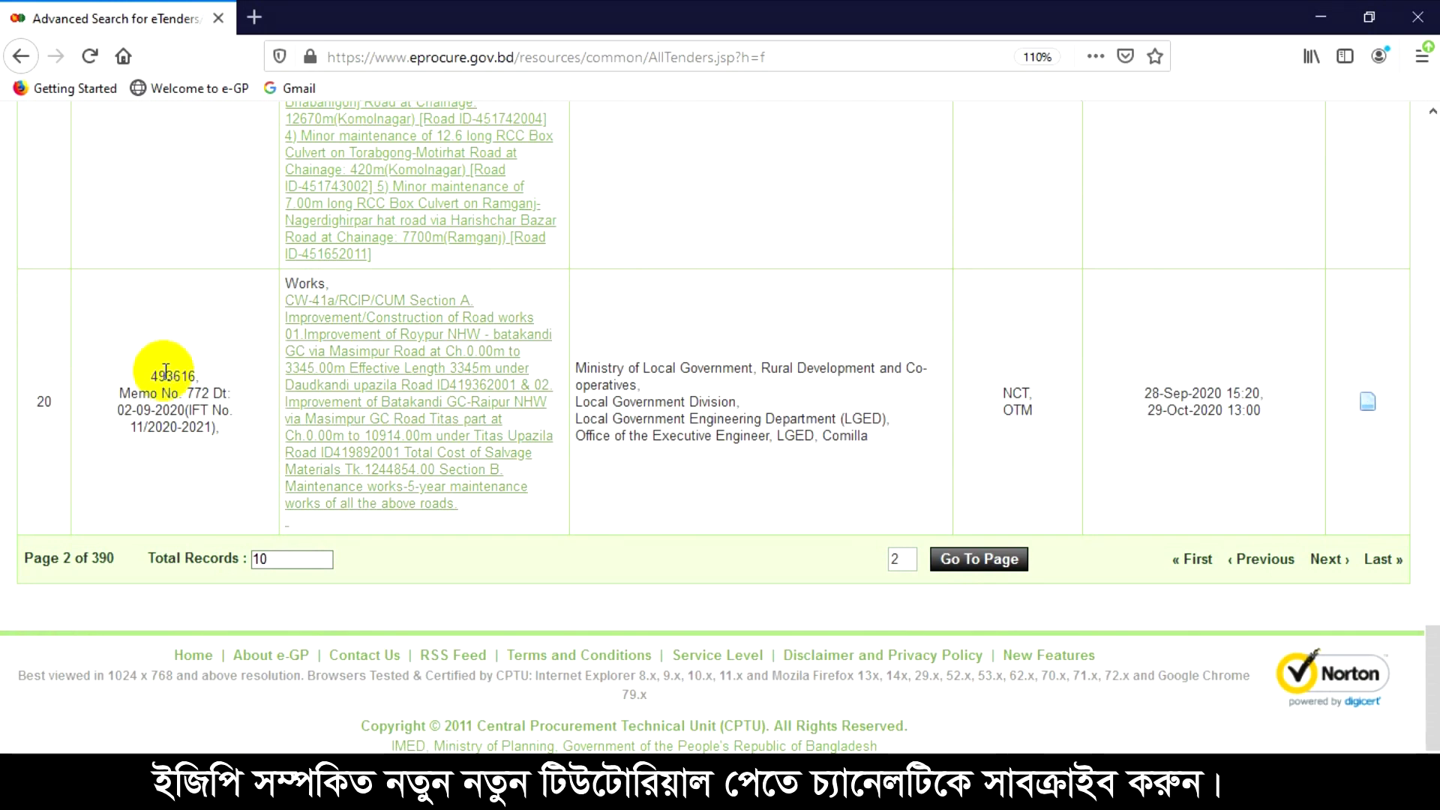
{"action": "left_click", "coordinate": [1366, 407]}
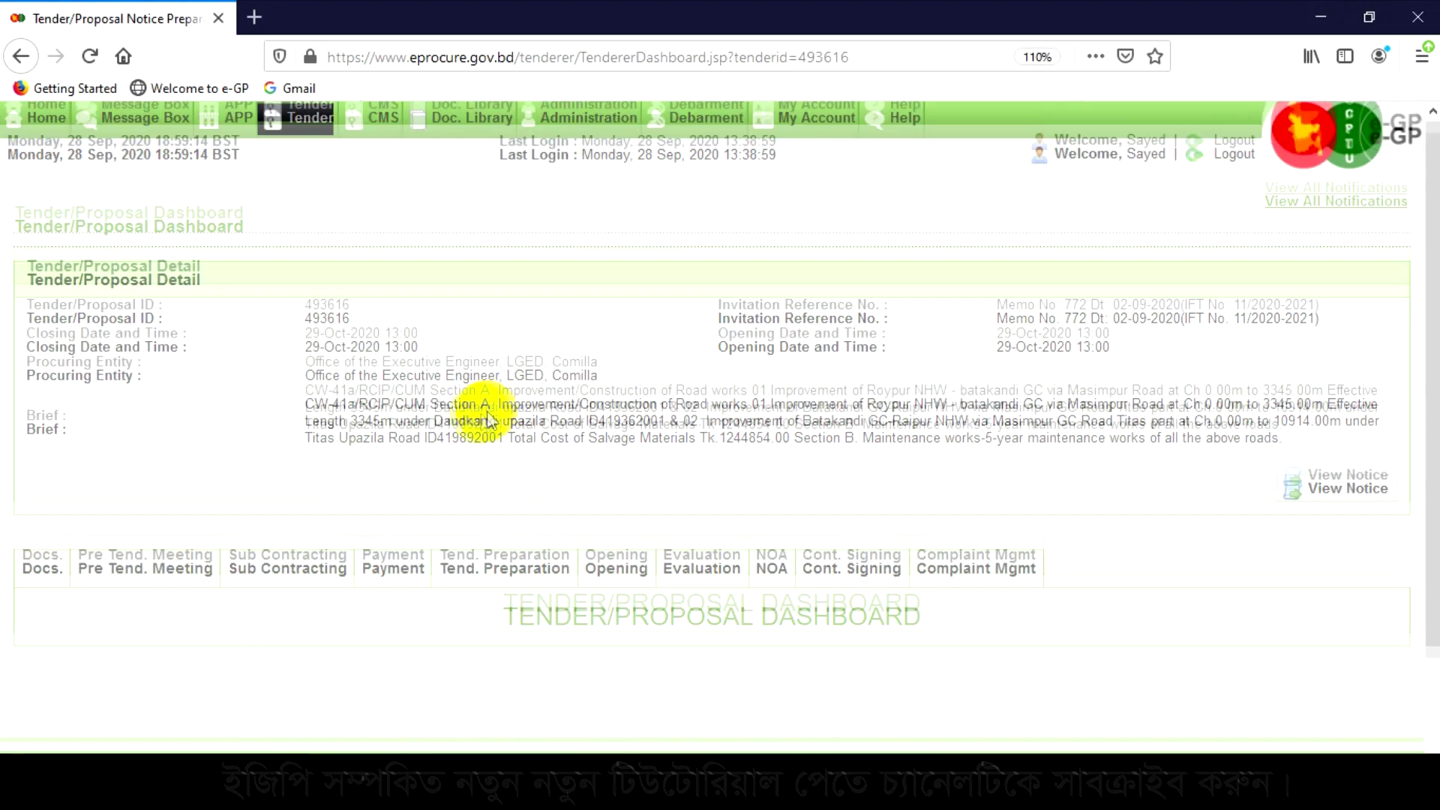
Try to open the tender preparation section of tender 493616.
{"action": "scroll", "coordinate": [420, 458], "scroll_direction": "down", "scroll_amount": 3}
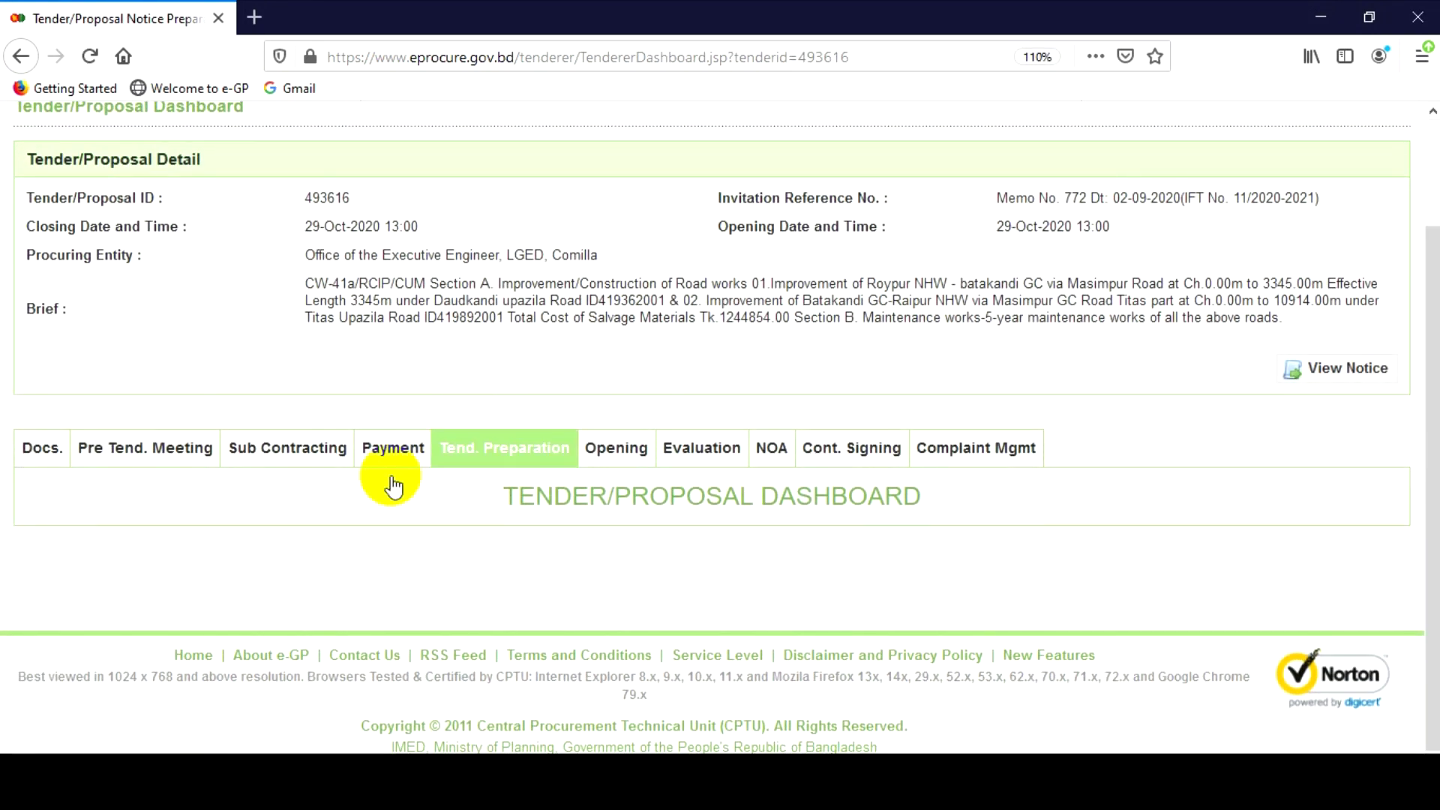
{"action": "left_click", "coordinate": [509, 444]}
{"action": "left_click", "coordinate": [716, 391]}
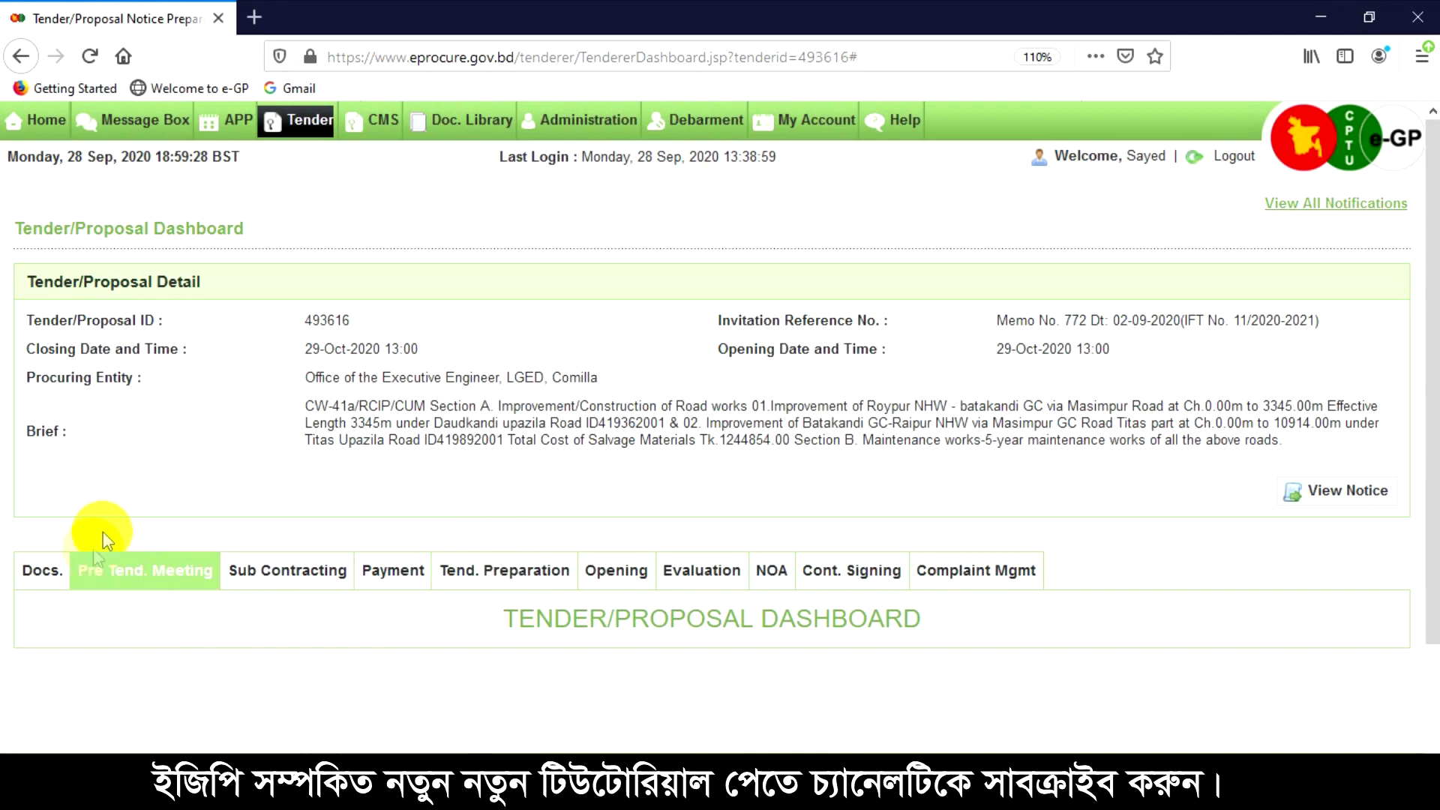
Go to the documents of tender 493616 and view the document of package CW-41a/RCIP/CUM.
{"action": "scroll", "coordinate": [123, 492], "scroll_direction": "down", "scroll_amount": 3}
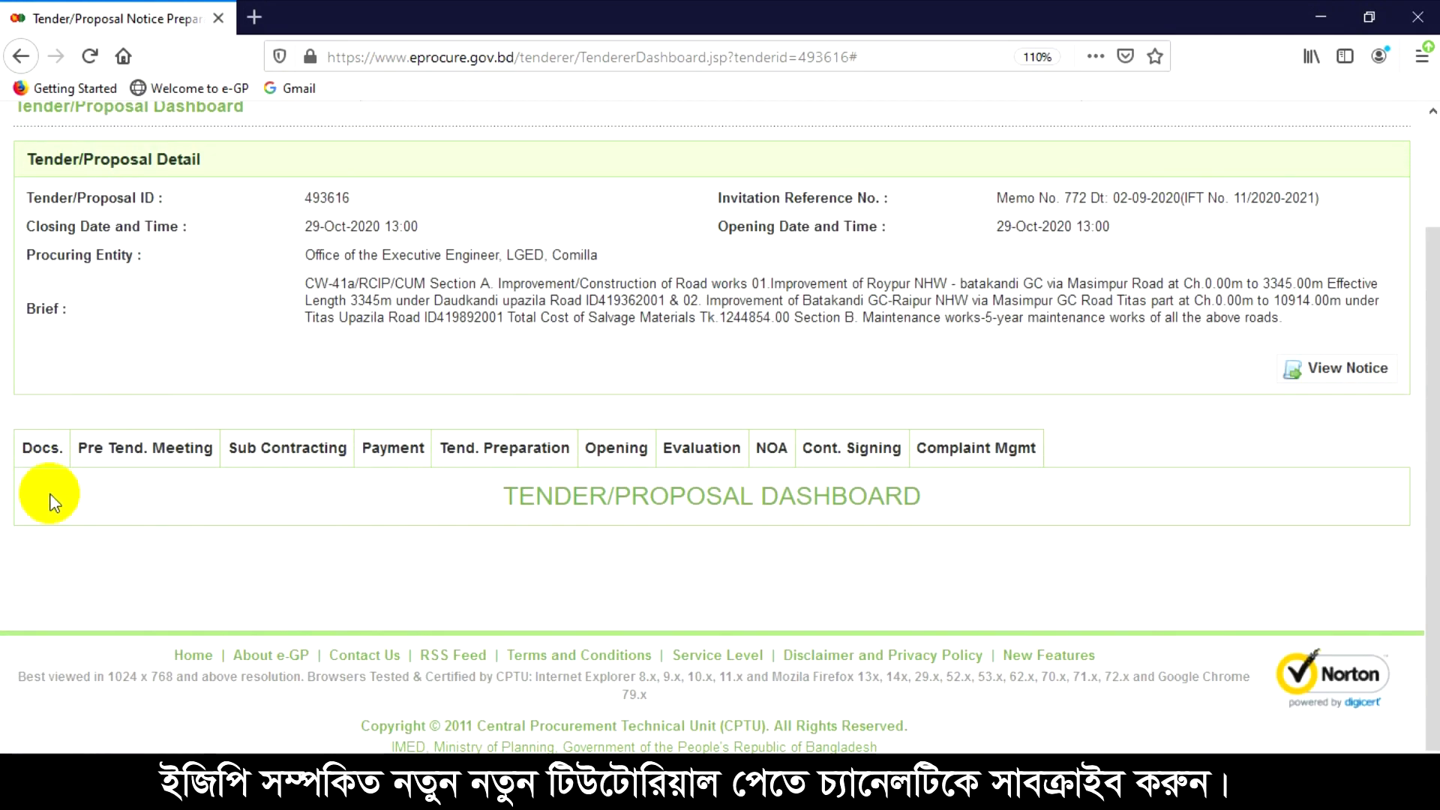
{"action": "left_click", "coordinate": [32, 450]}
{"action": "scroll", "coordinate": [653, 540], "scroll_direction": "down", "scroll_amount": 3}
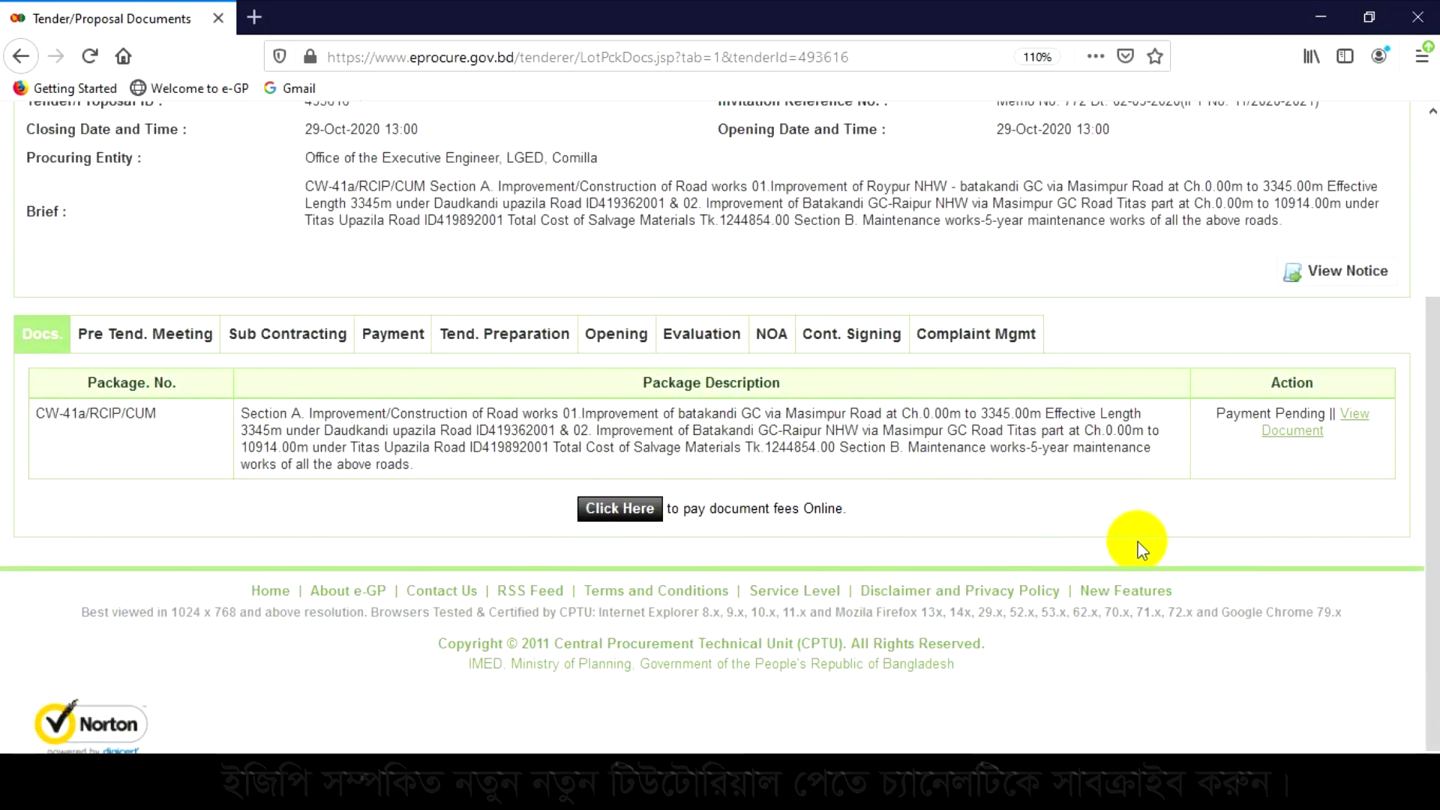
{"action": "left_click", "coordinate": [1355, 414]}
Look through the sections of the tender document, particularly the forms listed under Section 6, Bill of Quantities, and the General Specifications files.
{"action": "scroll", "coordinate": [915, 458], "scroll_direction": "down", "scroll_amount": 10}
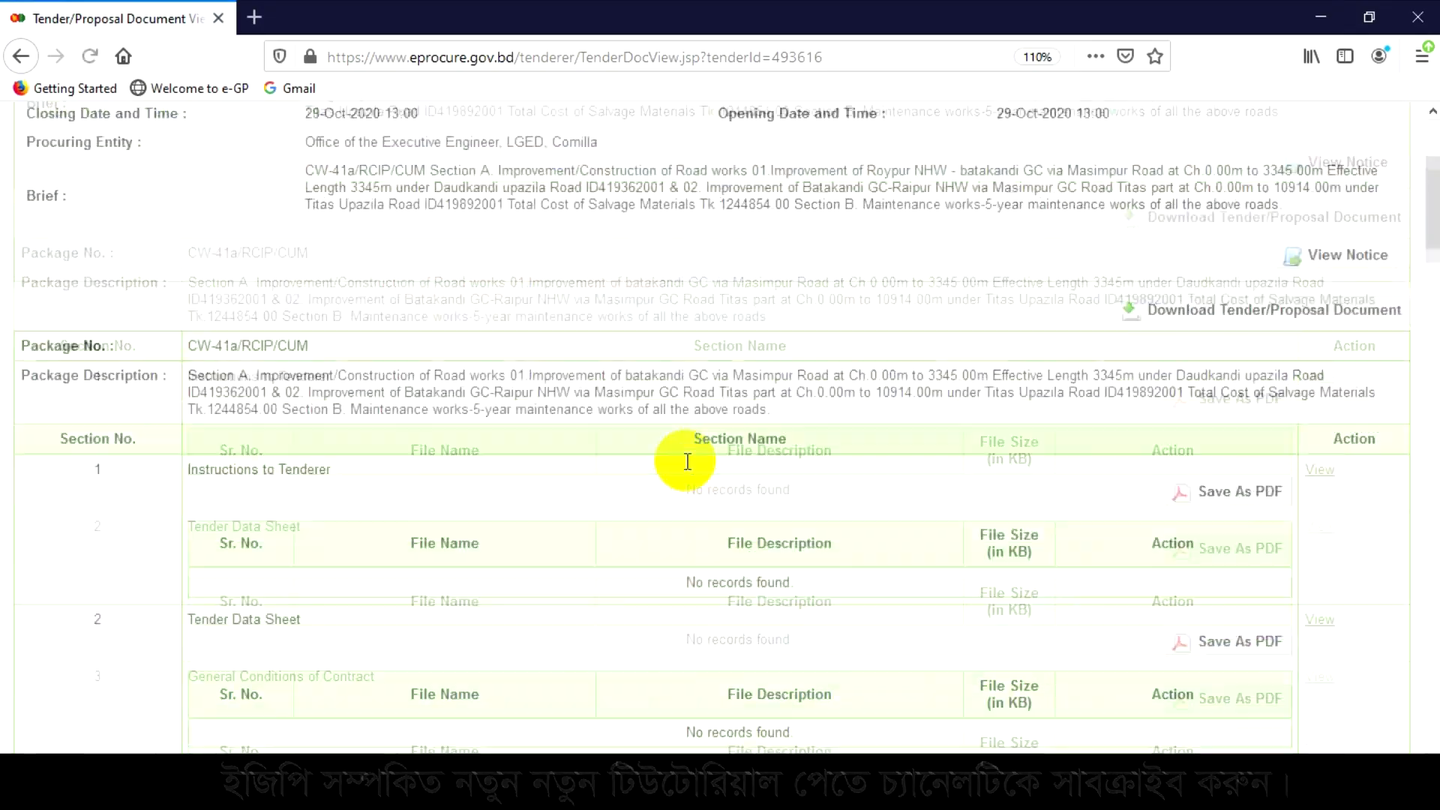
{"action": "scroll", "coordinate": [621, 456], "scroll_direction": "down", "scroll_amount": 2}
{"action": "scroll", "coordinate": [660, 461], "scroll_direction": "up", "scroll_amount": 3}
{"action": "scroll", "coordinate": [578, 459], "scroll_direction": "down", "scroll_amount": 6}
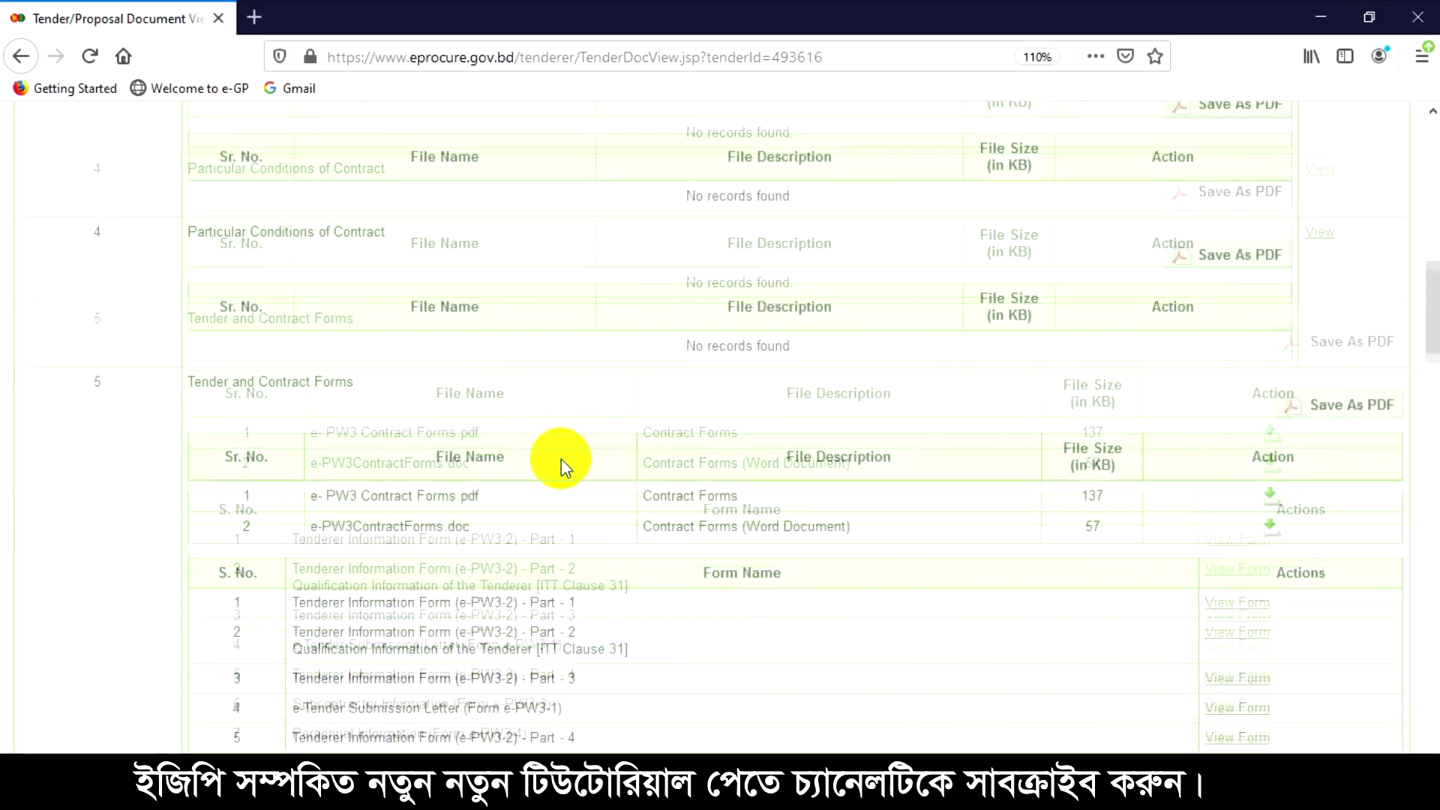
{"action": "scroll", "coordinate": [572, 474], "scroll_direction": "down", "scroll_amount": 10}
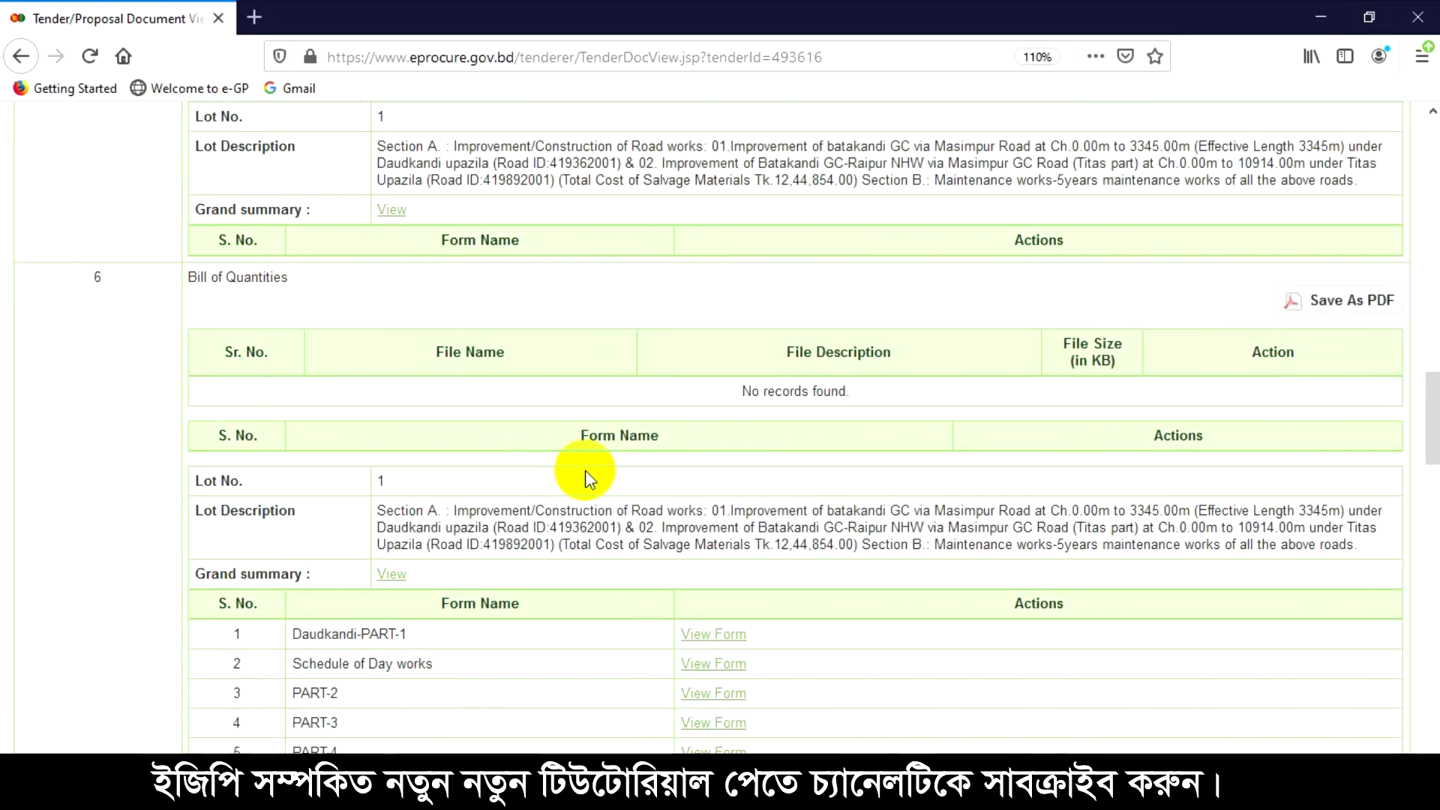
{"action": "scroll", "coordinate": [585, 471], "scroll_direction": "down", "scroll_amount": 9}
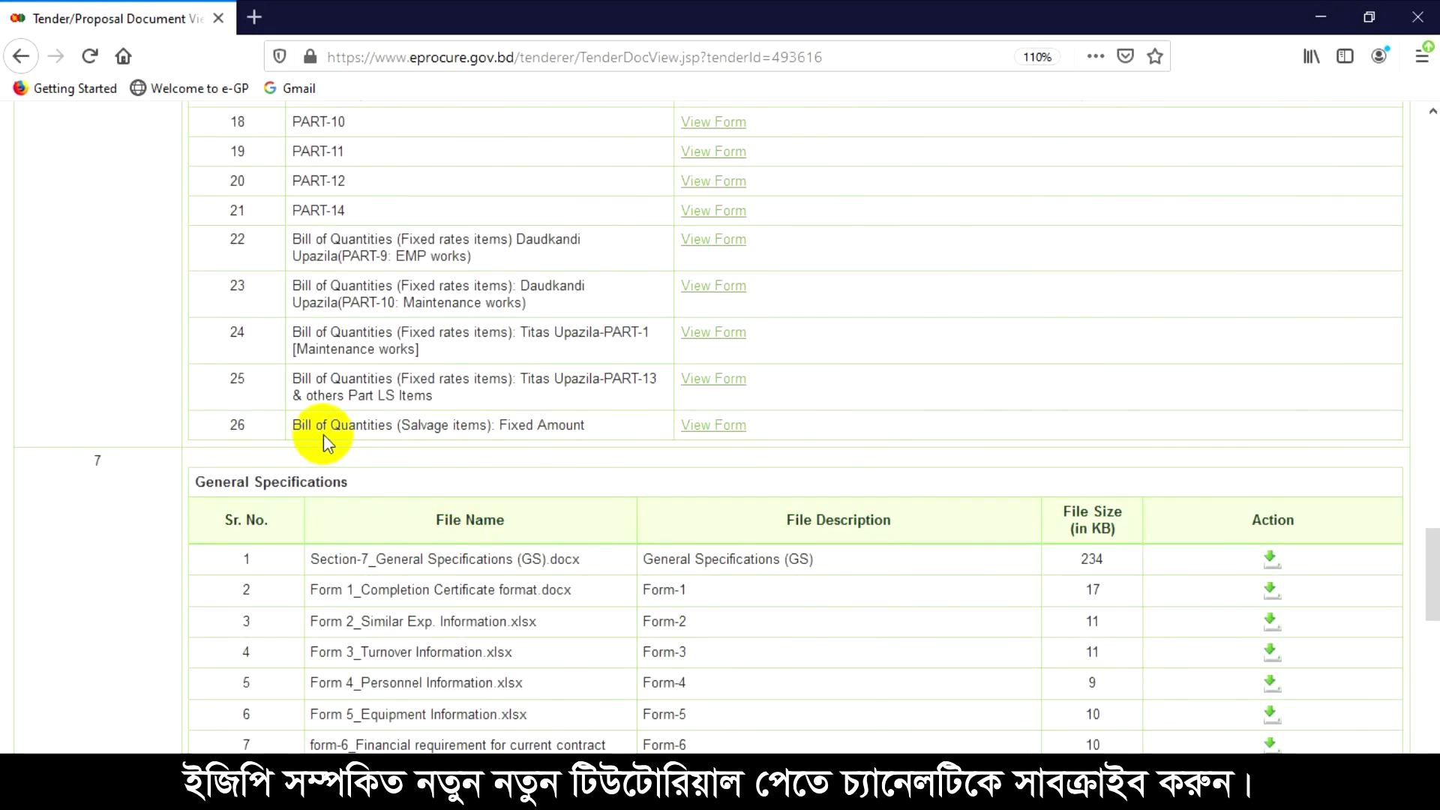
{"action": "scroll", "coordinate": [390, 414], "scroll_direction": "up", "scroll_amount": 5}
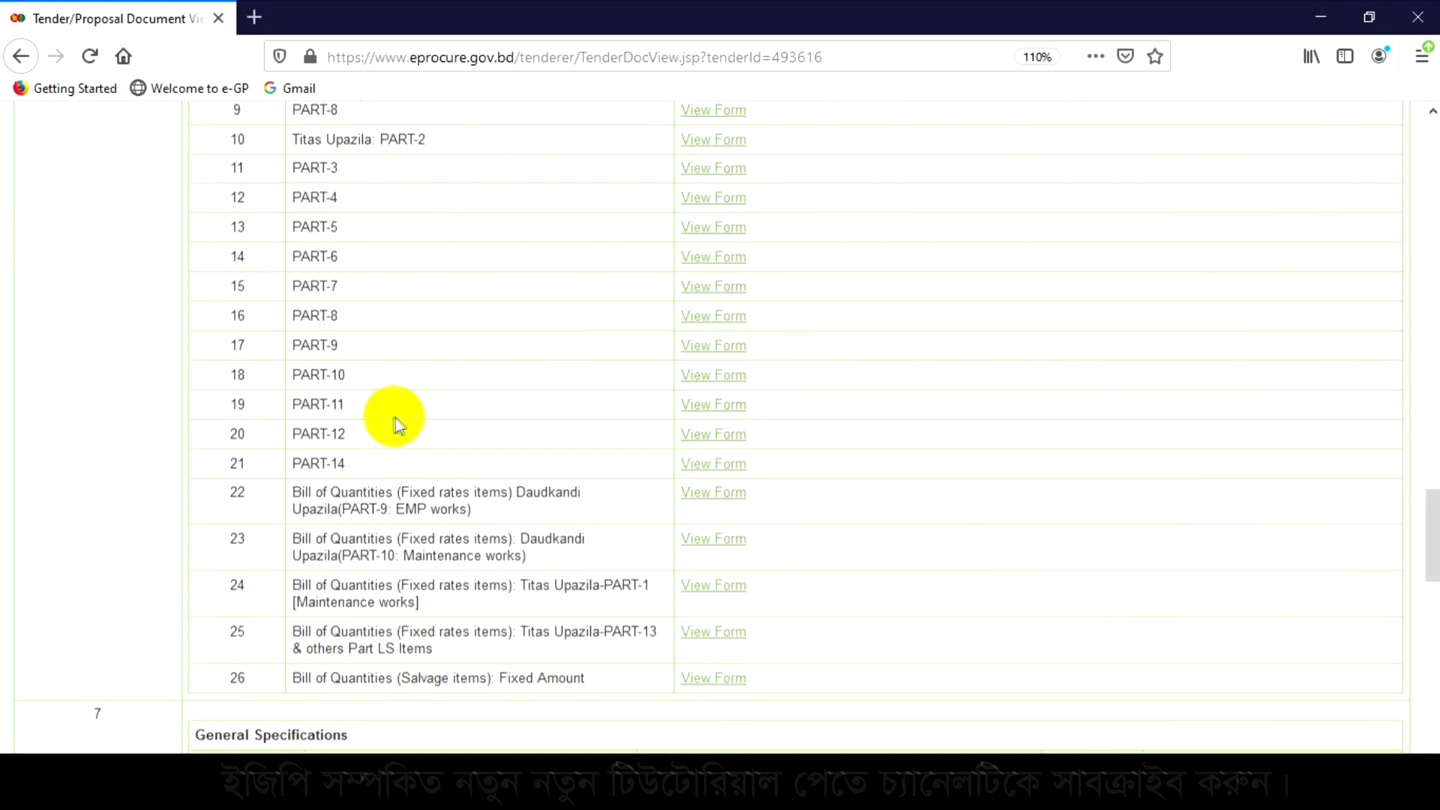
{"action": "scroll", "coordinate": [405, 421], "scroll_direction": "up", "scroll_amount": 4}
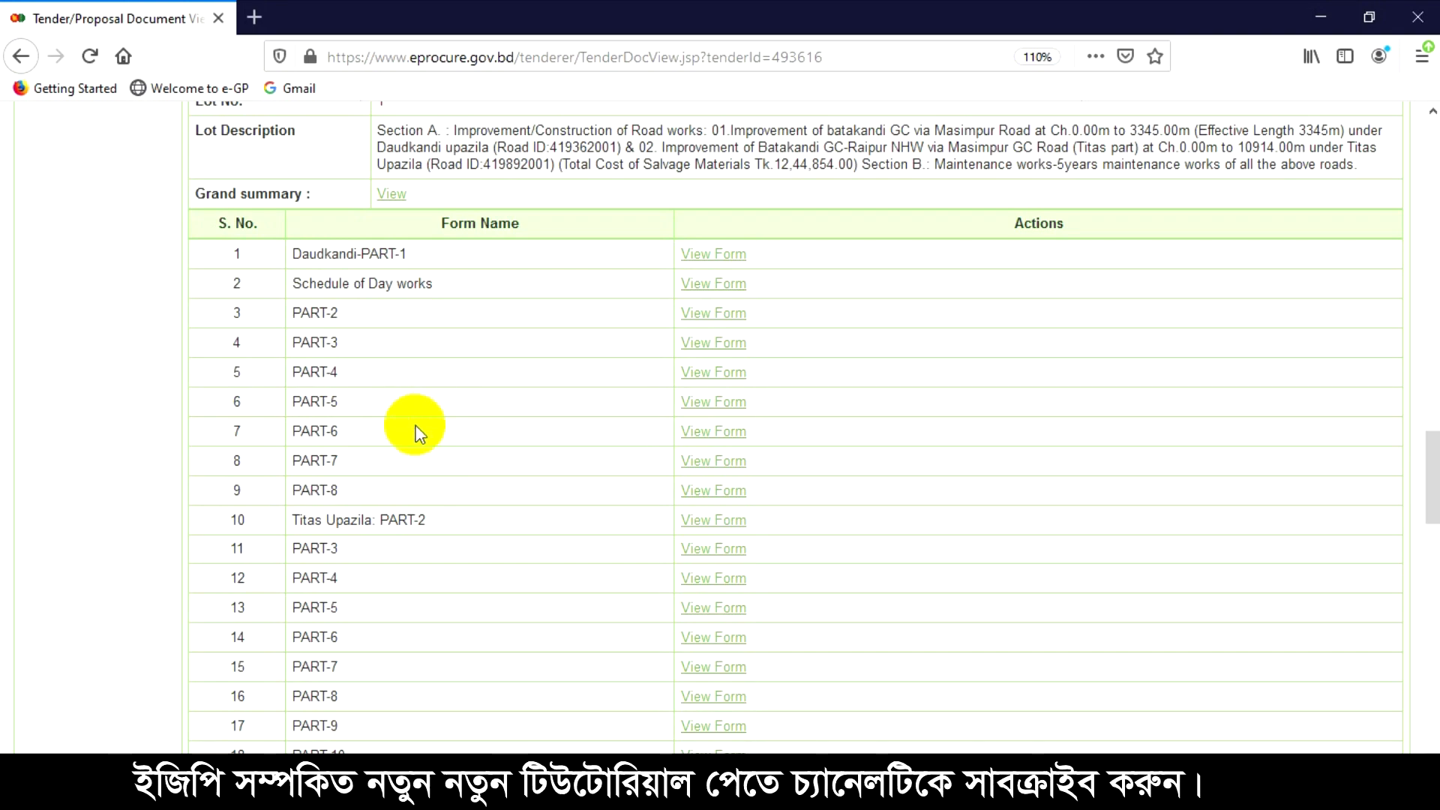
{"action": "scroll", "coordinate": [420, 443], "scroll_direction": "down", "scroll_amount": 6}
{"action": "scroll", "coordinate": [434, 520], "scroll_direction": "down", "scroll_amount": 3}
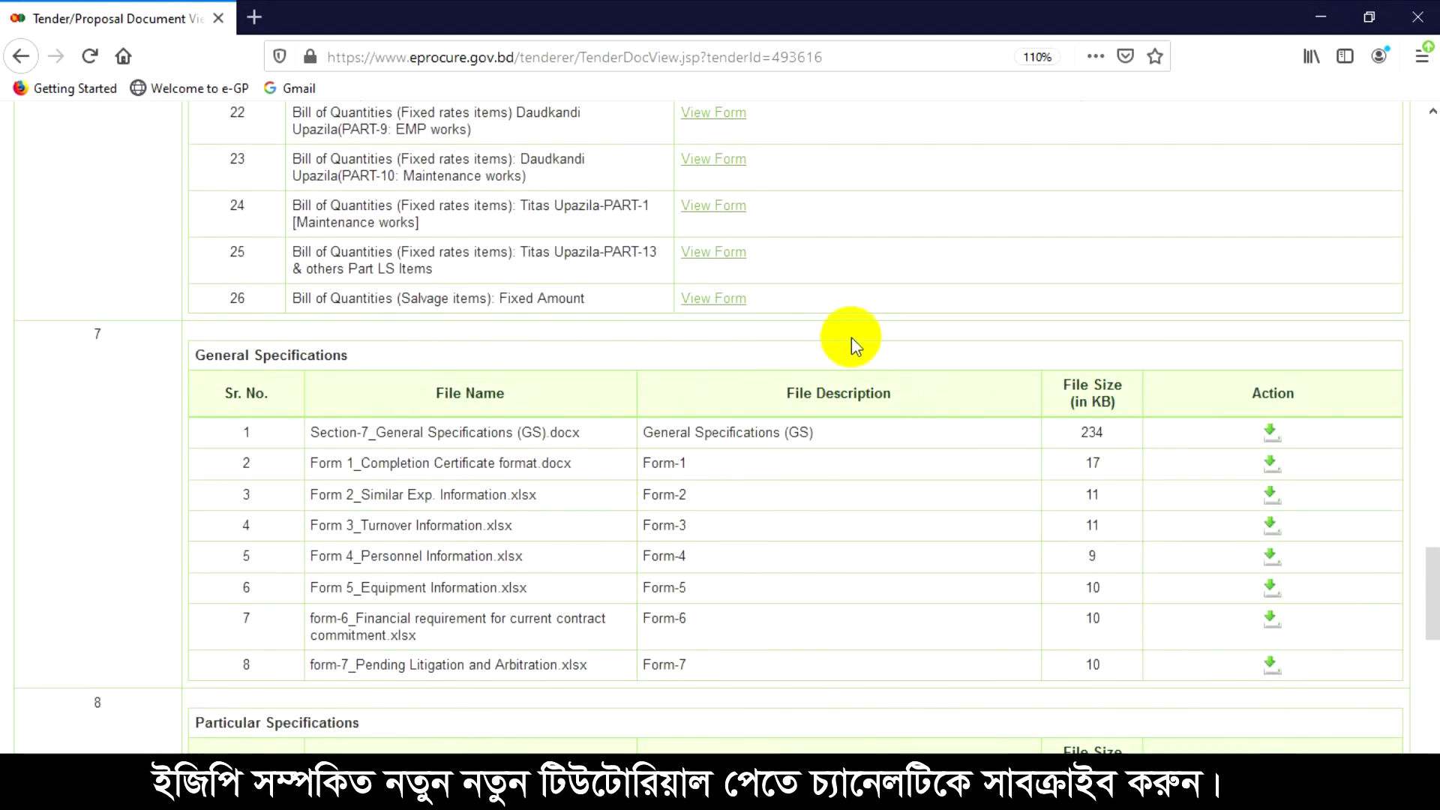
{"action": "scroll", "coordinate": [847, 330], "scroll_direction": "up", "scroll_amount": 3}
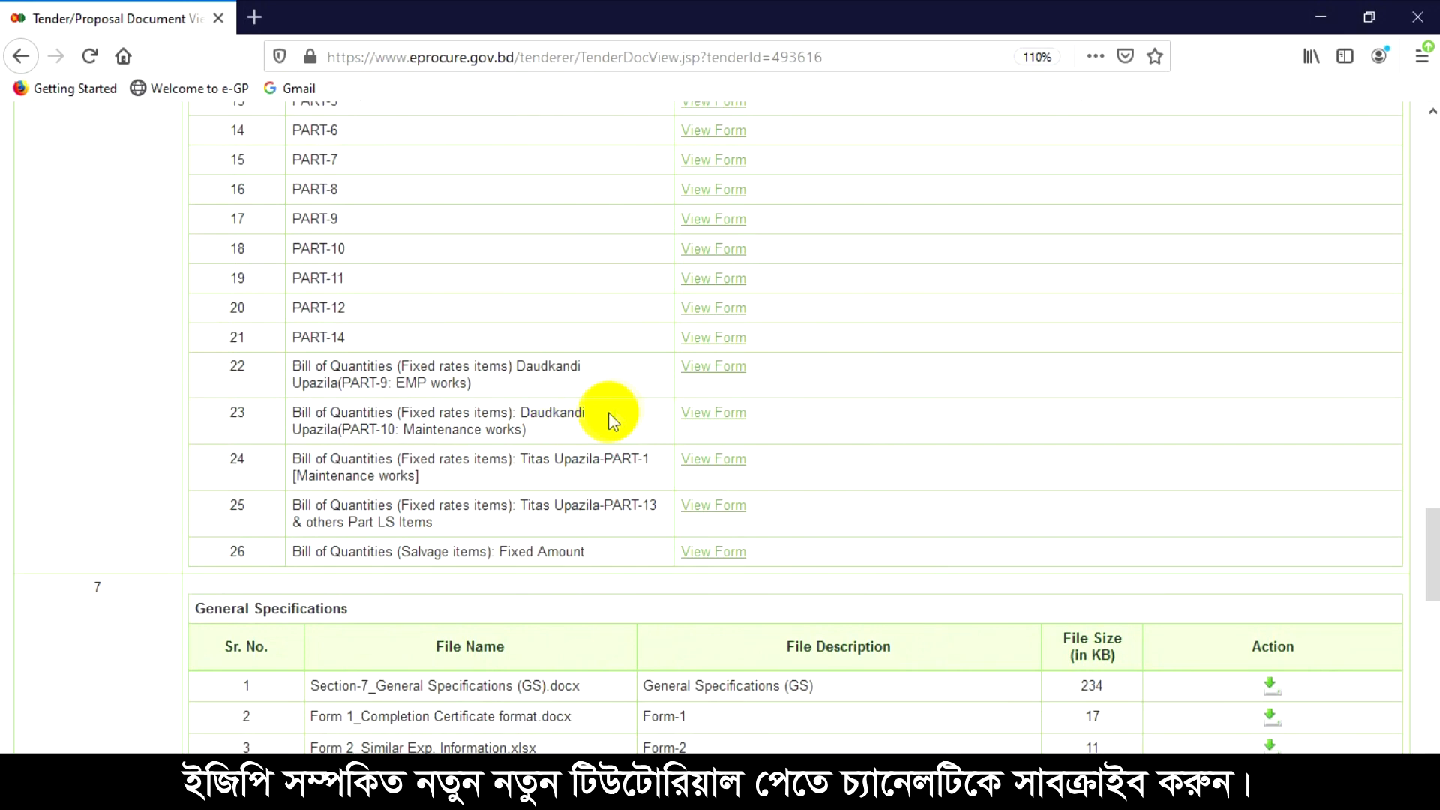
{"action": "scroll", "coordinate": [467, 373], "scroll_direction": "up", "scroll_amount": 2}
{"action": "scroll", "coordinate": [466, 373], "scroll_direction": "up", "scroll_amount": 2}
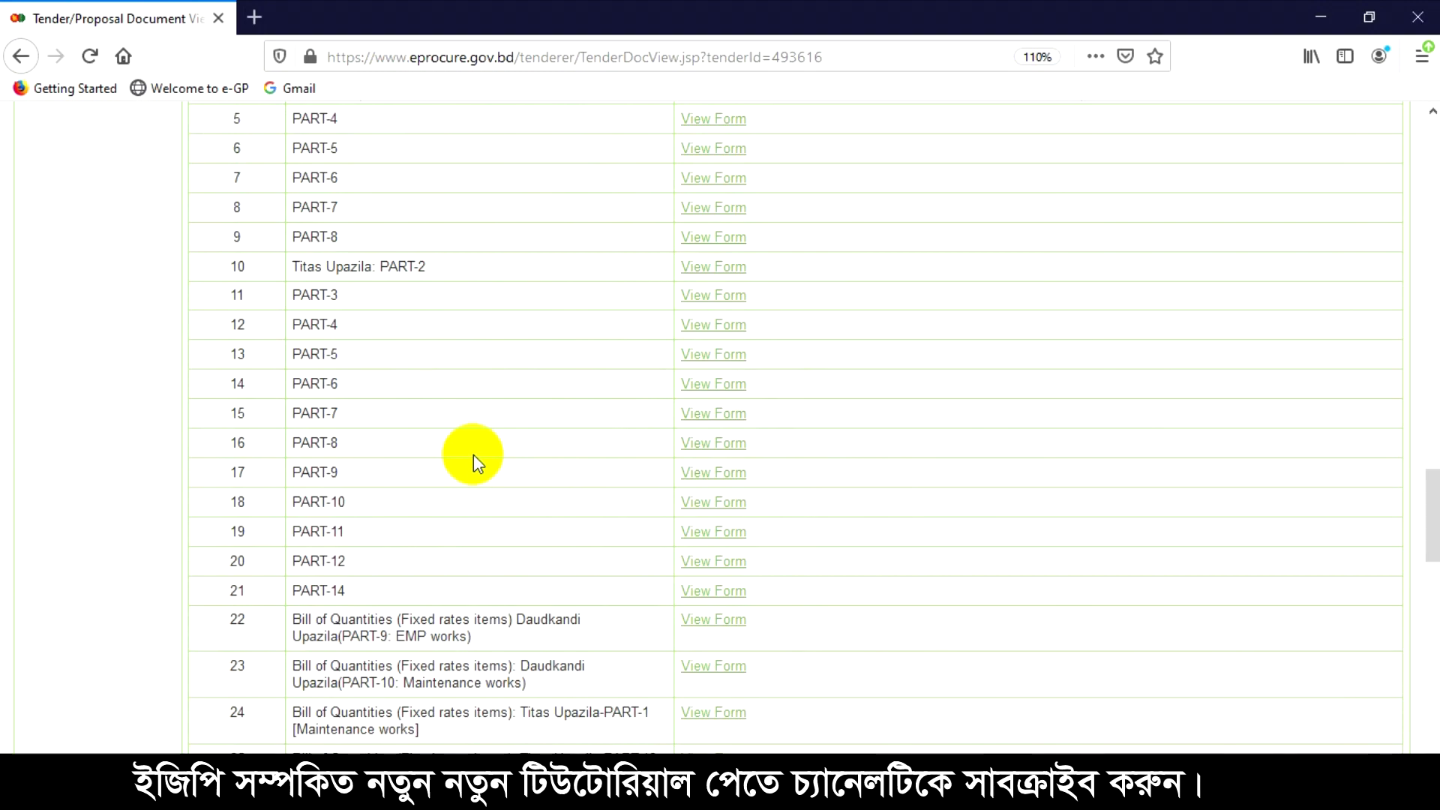
{"action": "scroll", "coordinate": [473, 454], "scroll_direction": "down", "scroll_amount": 4}
{"action": "scroll", "coordinate": [770, 450], "scroll_direction": "up", "scroll_amount": 10}
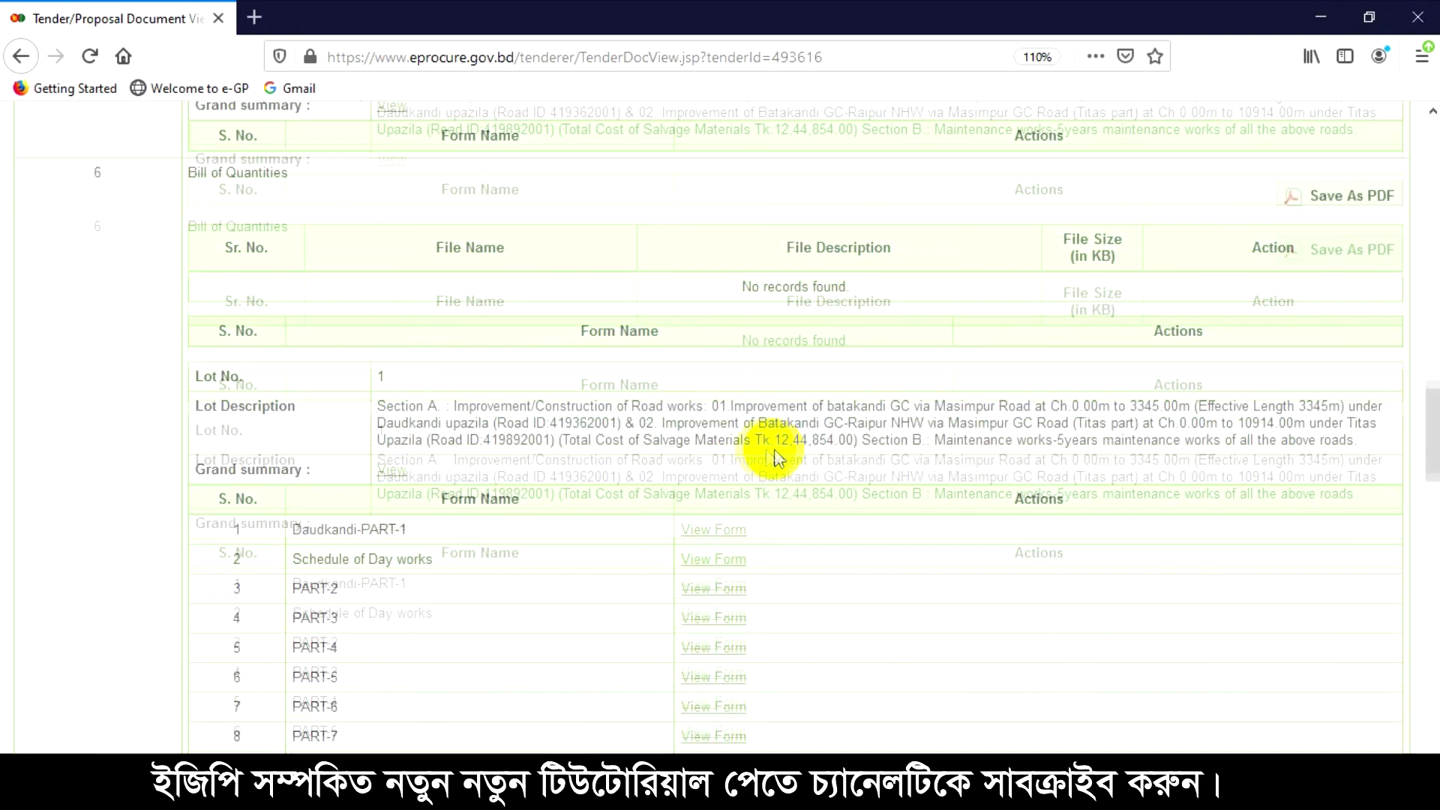
{"action": "scroll", "coordinate": [525, 487], "scroll_direction": "down", "scroll_amount": 3}
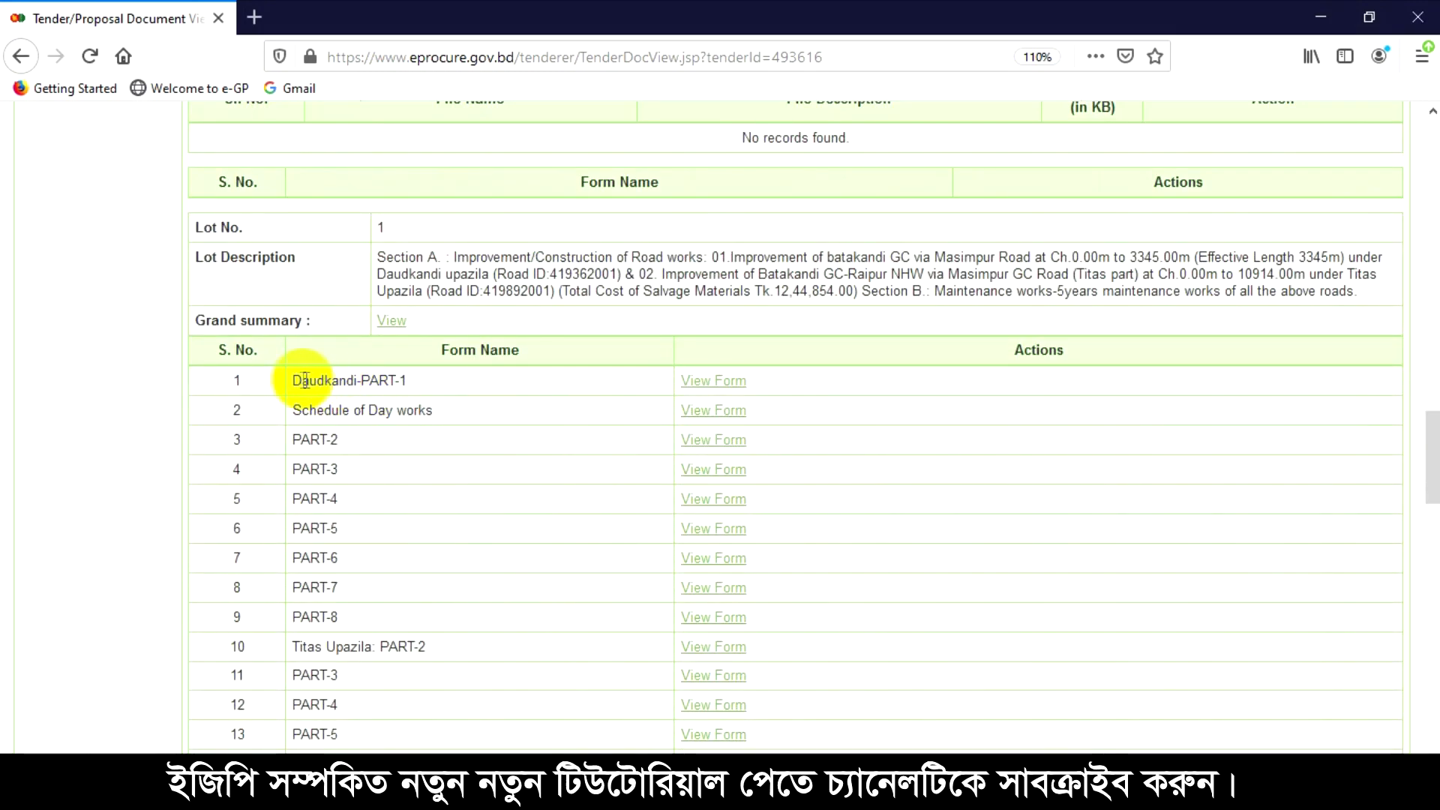
Open the Daudkandi-PART-1 form and examine its Bill of Quantities table.
{"action": "left_click_drag", "start_coordinate": [293, 380], "coordinate": [439, 380]}
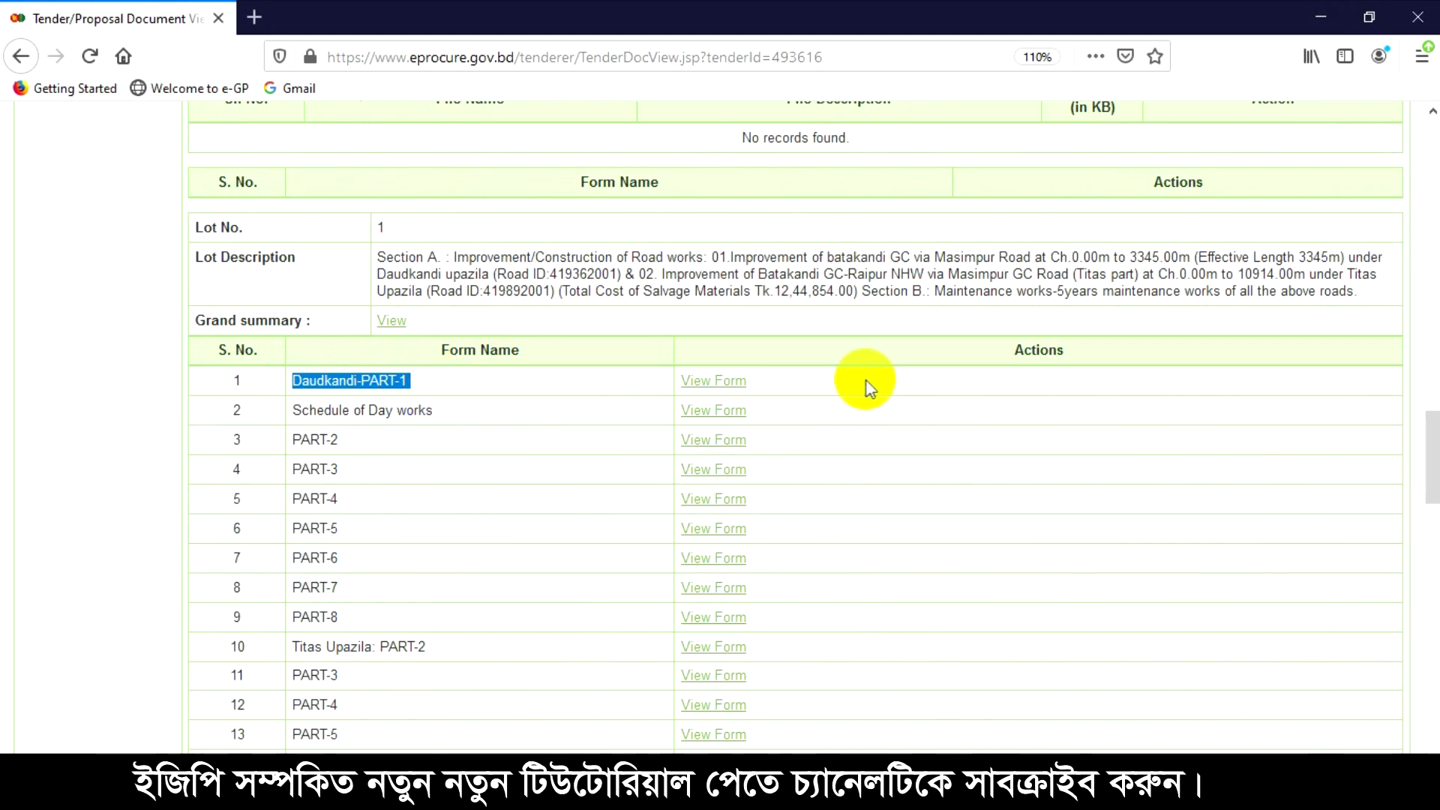
{"action": "left_click", "coordinate": [810, 387]}
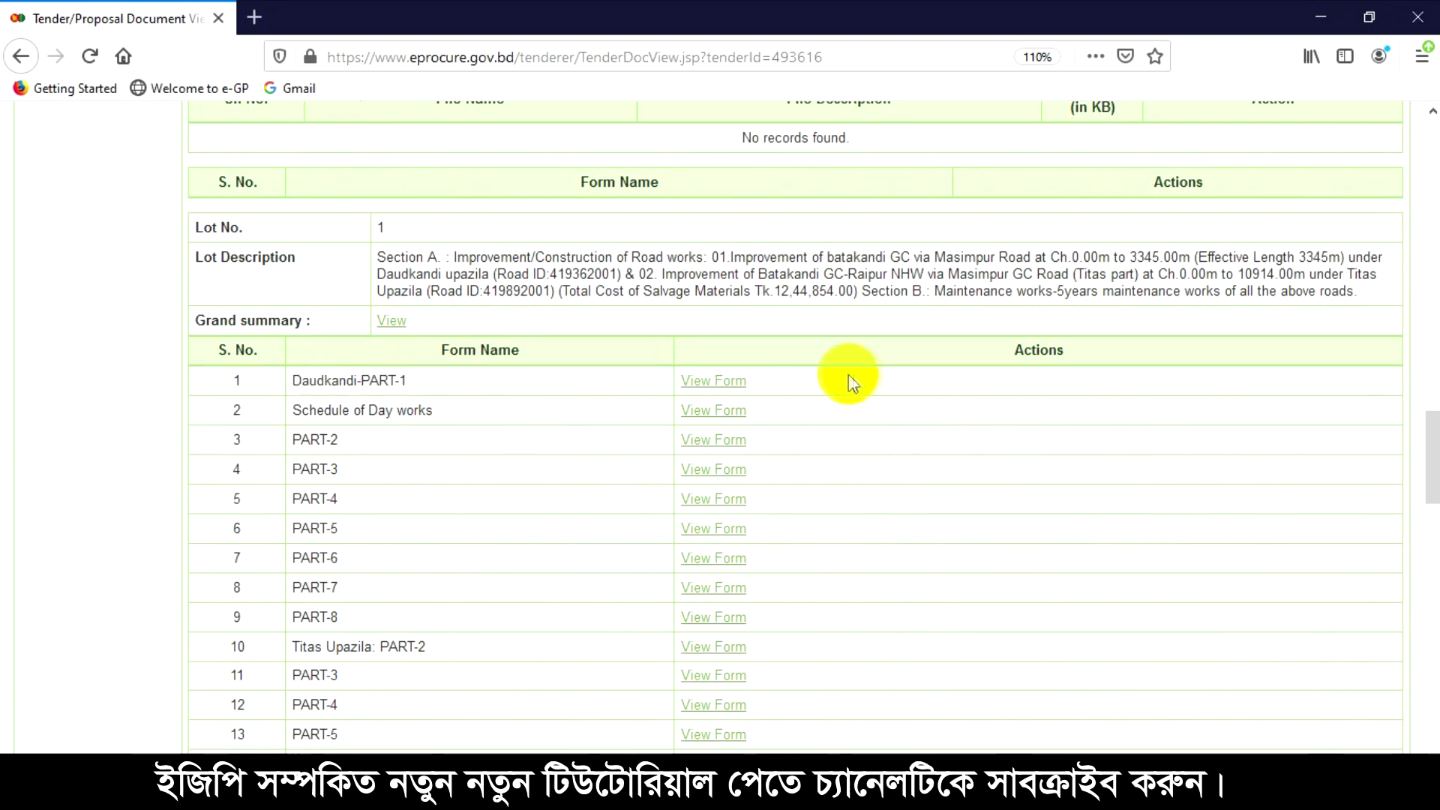
{"action": "left_click", "coordinate": [696, 383]}
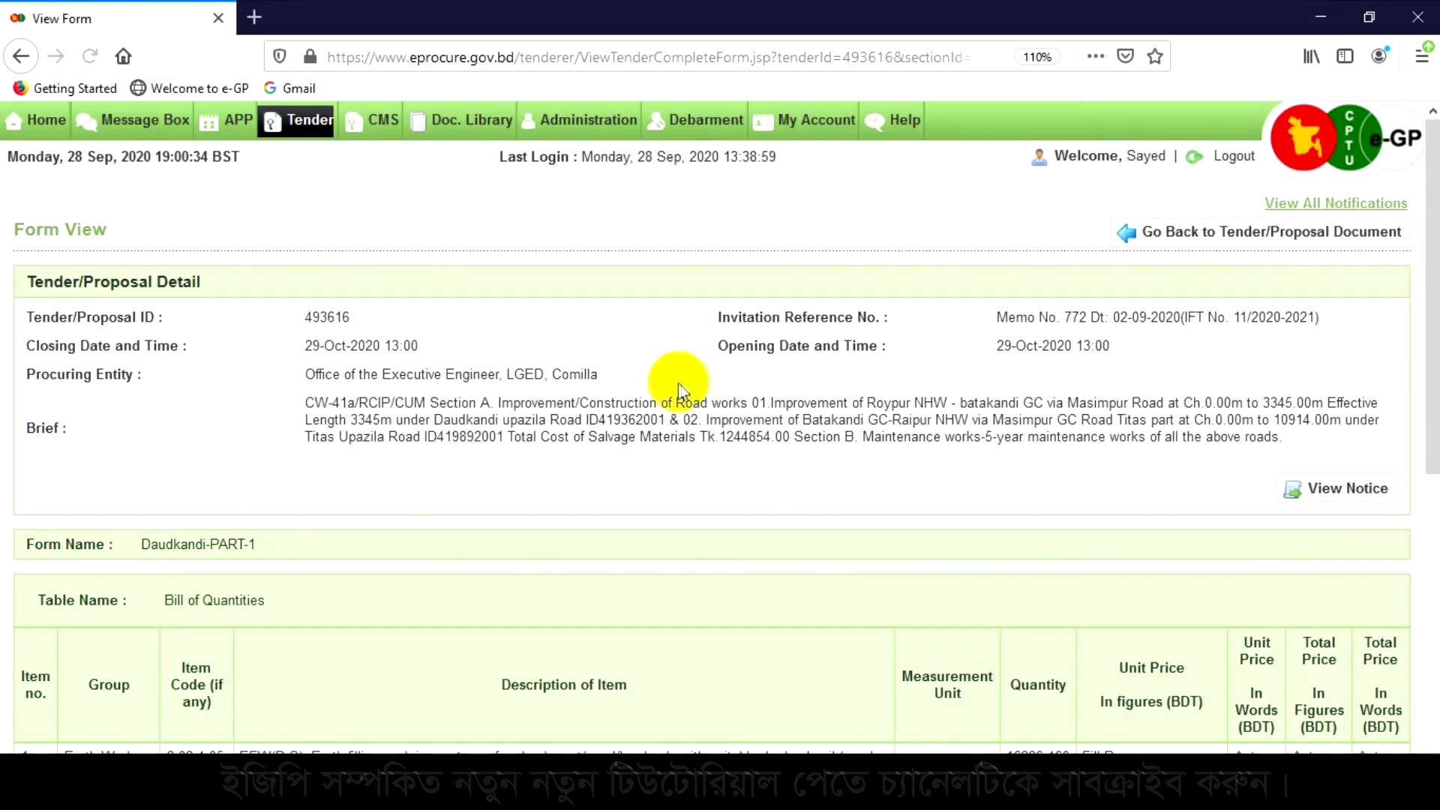
{"action": "scroll", "coordinate": [470, 447], "scroll_direction": "down", "scroll_amount": 5}
{"action": "scroll", "coordinate": [470, 450], "scroll_direction": "down", "scroll_amount": 5}
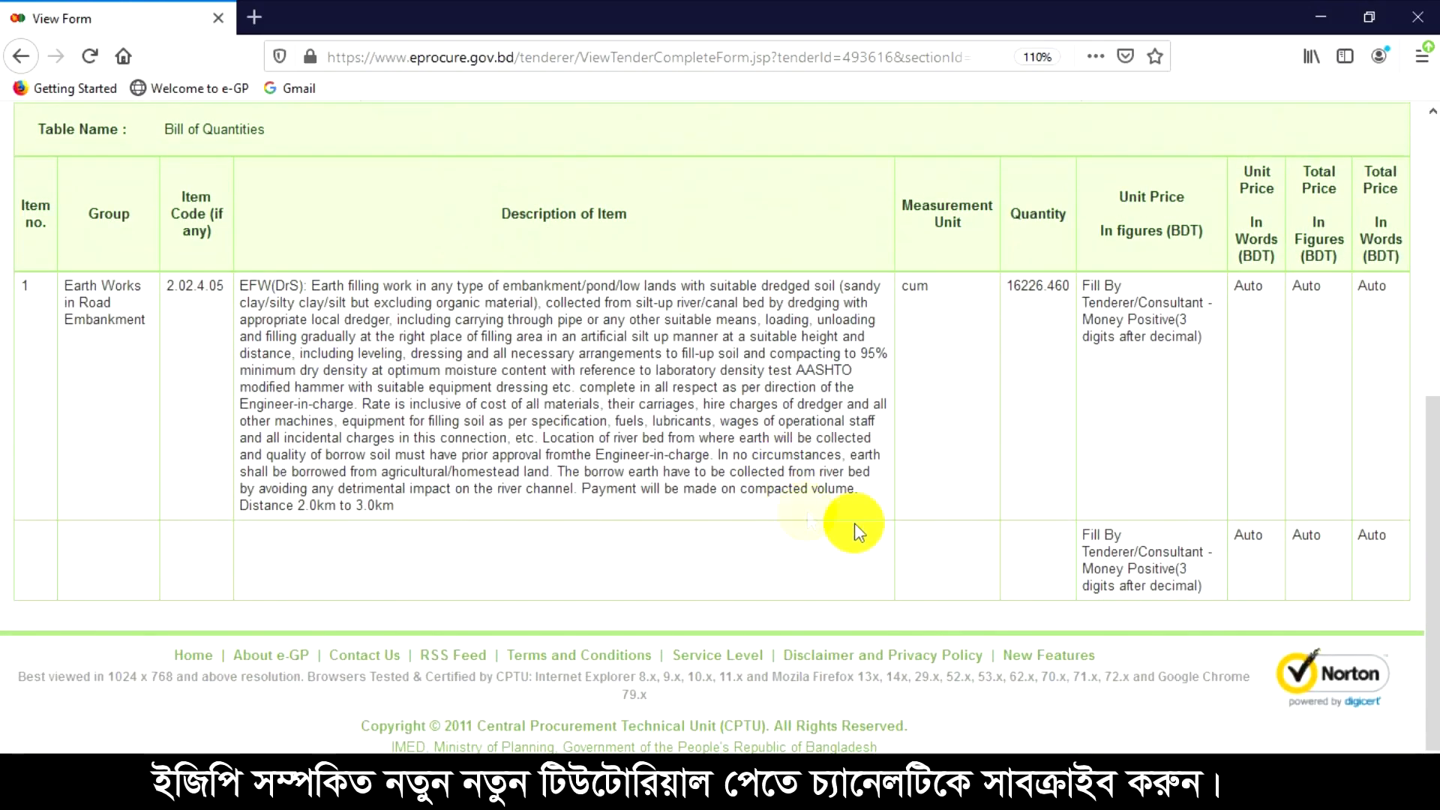
{"action": "scroll", "coordinate": [807, 511], "scroll_direction": "up", "scroll_amount": 10}
{"action": "scroll", "coordinate": [457, 615], "scroll_direction": "down", "scroll_amount": 1}
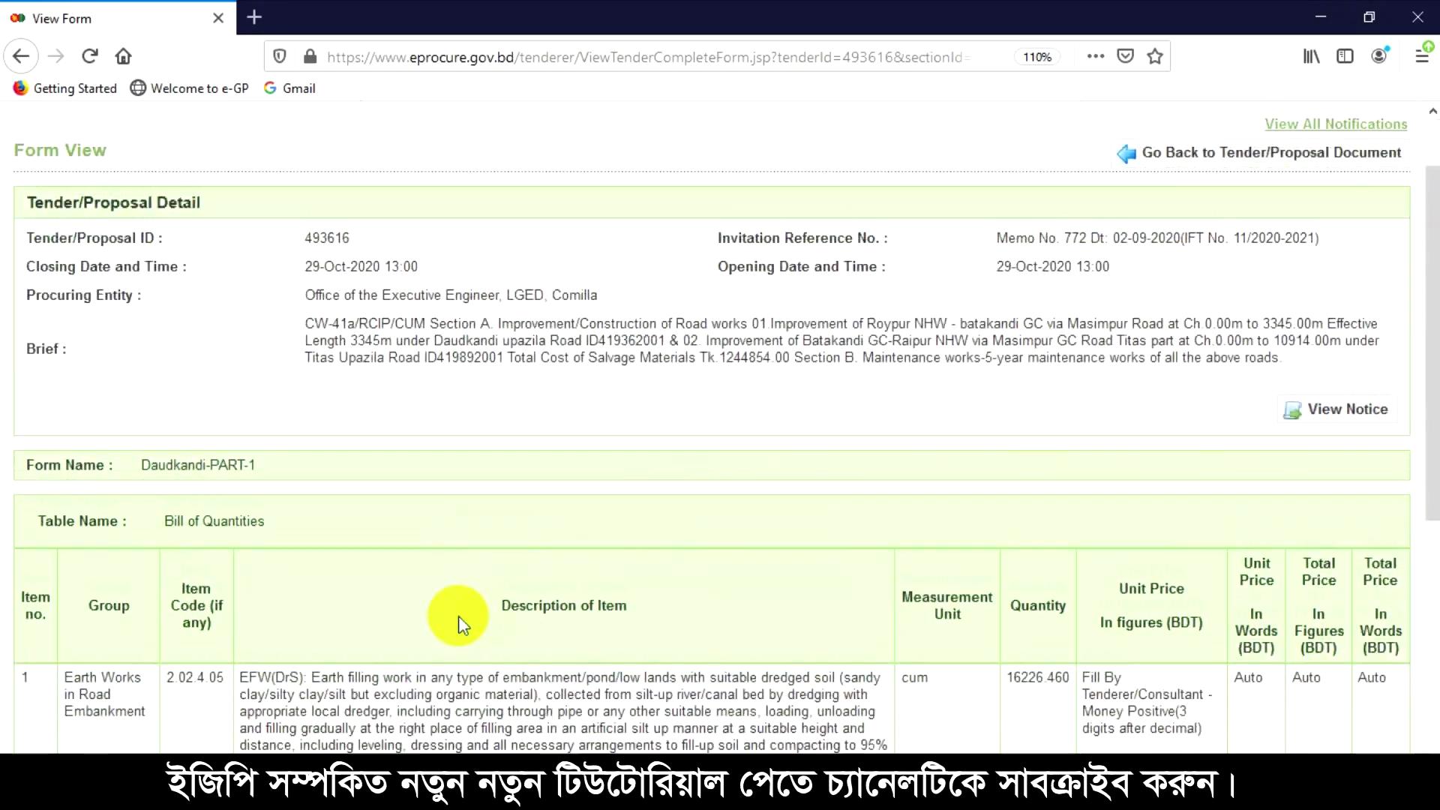
{"action": "scroll", "coordinate": [458, 615], "scroll_direction": "down", "scroll_amount": 1}
{"action": "scroll", "coordinate": [1029, 385], "scroll_direction": "up", "scroll_amount": 3}
Go back to the tender document and open the PART-2 form under Bill of Quantities.
{"action": "left_click", "coordinate": [1144, 234]}
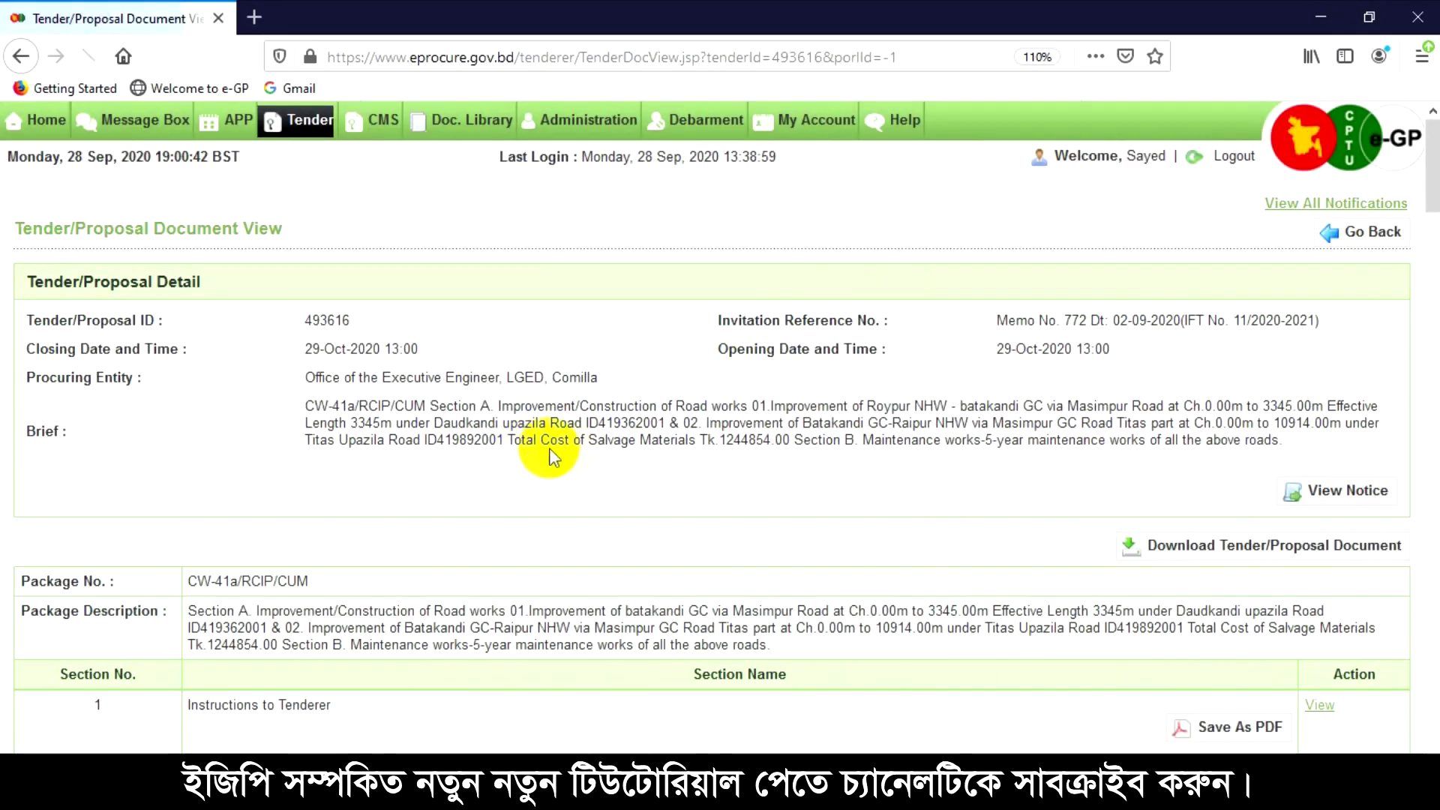
{"action": "scroll", "coordinate": [549, 447], "scroll_direction": "down", "scroll_amount": 20}
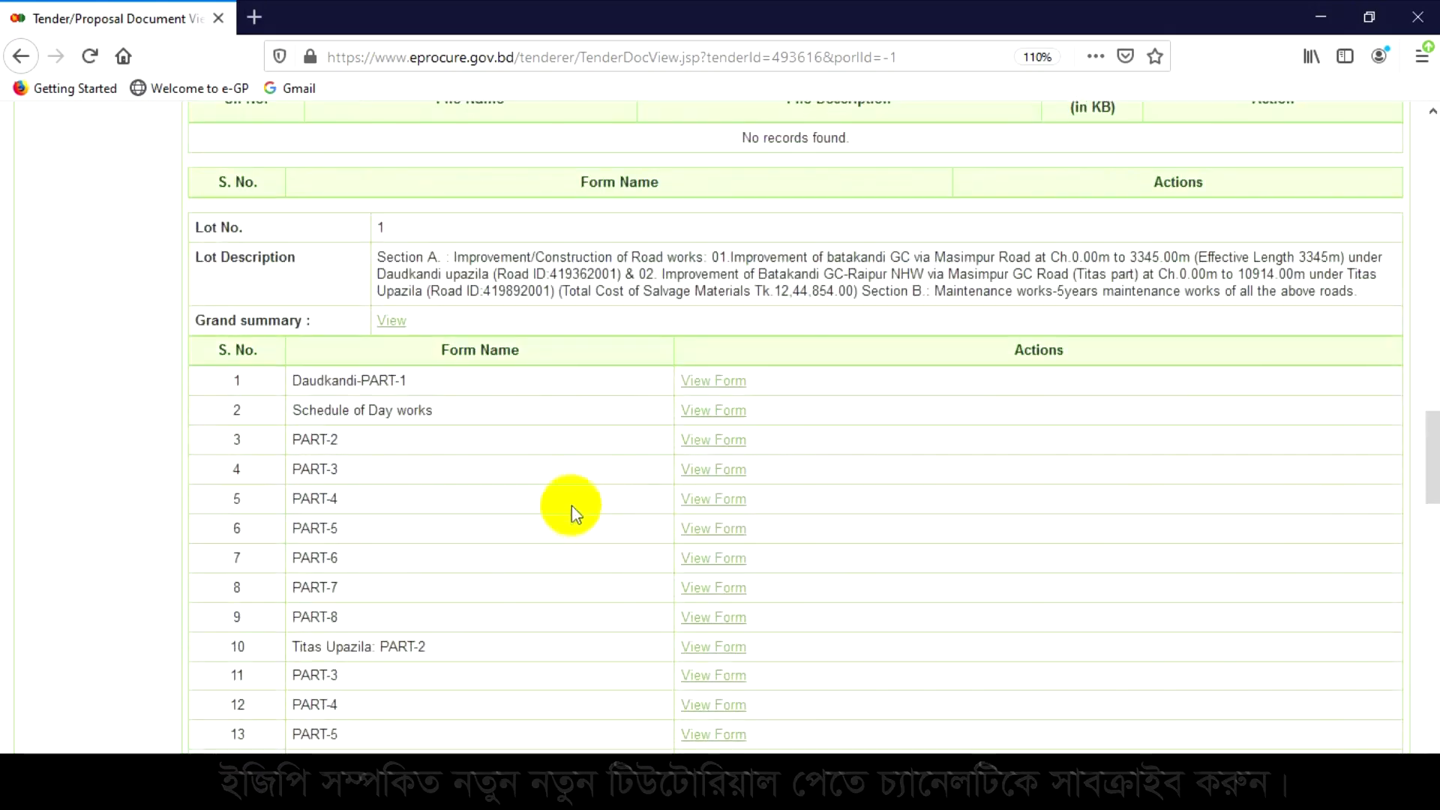
{"action": "scroll", "coordinate": [572, 505], "scroll_direction": "down", "scroll_amount": 3}
{"action": "left_click", "coordinate": [697, 187]}
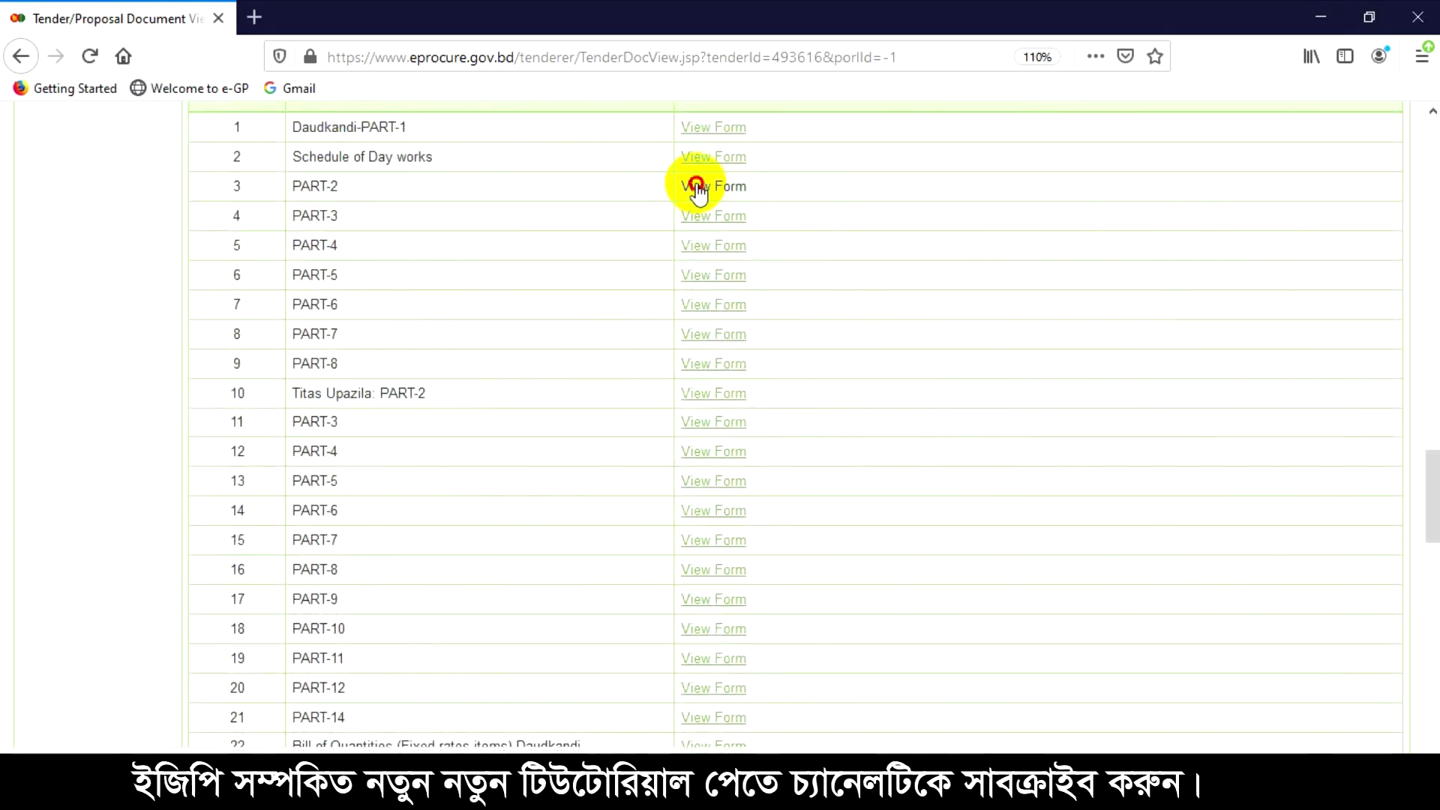
Examine the items in the PART-2 Bill of Quantities and highlight the full description of item 1, code 3.01.4.2.
{"action": "scroll", "coordinate": [505, 363], "scroll_direction": "down", "scroll_amount": 20}
{"action": "scroll", "coordinate": [518, 381], "scroll_direction": "up", "scroll_amount": 20}
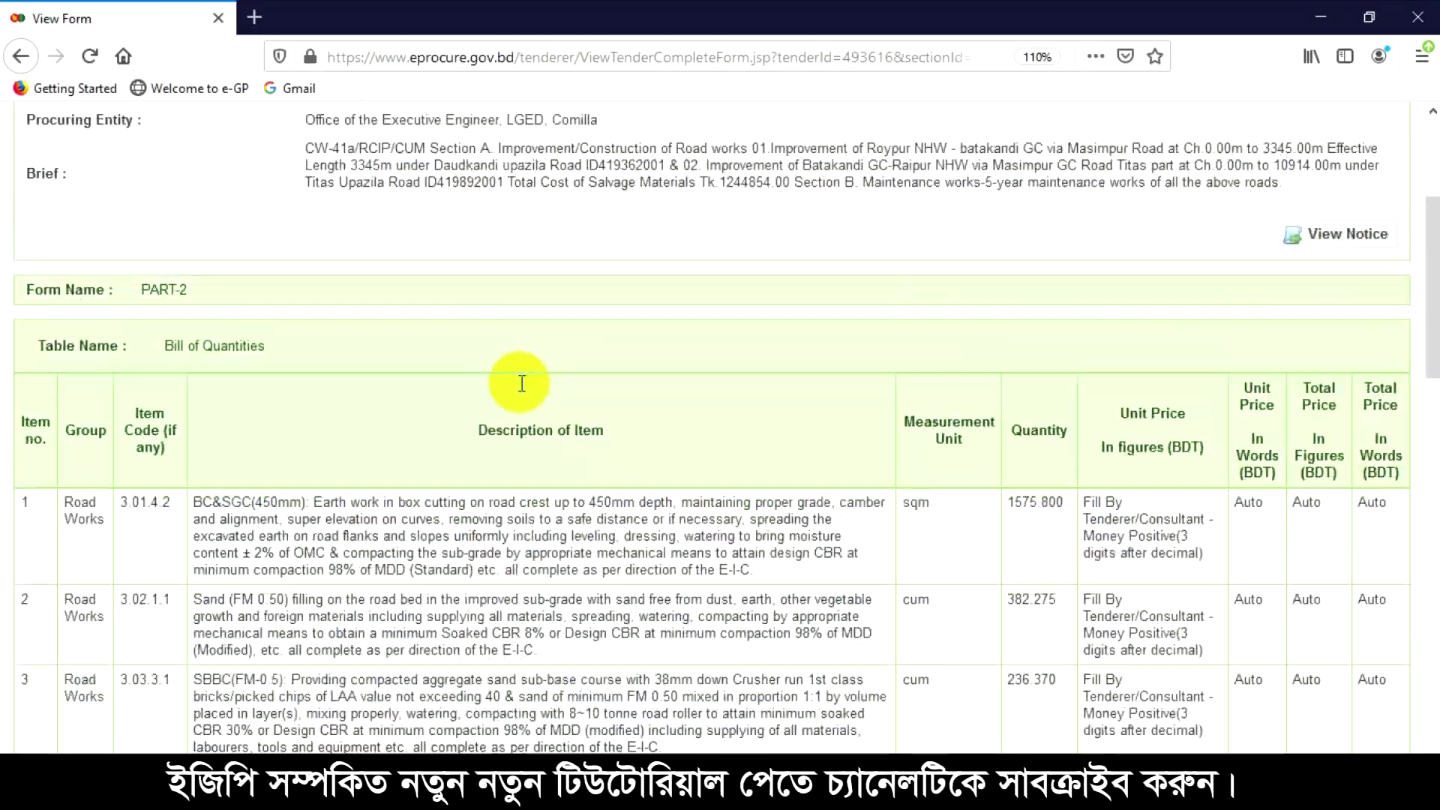
{"action": "scroll", "coordinate": [521, 383], "scroll_direction": "down", "scroll_amount": 3}
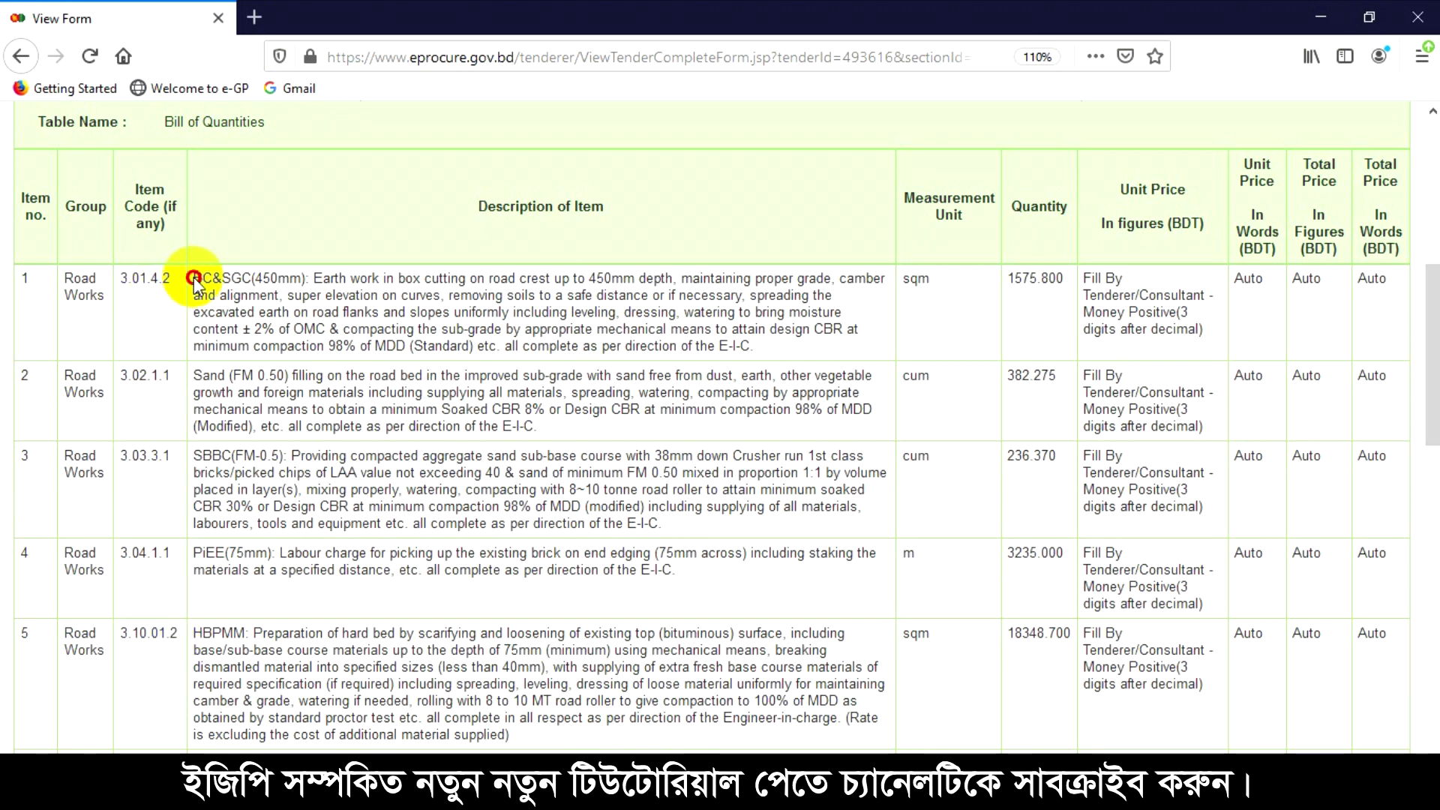
{"action": "left_click_drag", "start_coordinate": [193, 283], "coordinate": [321, 278]}
{"action": "left_click", "coordinate": [324, 324]}
{"action": "left_click_drag", "start_coordinate": [199, 281], "coordinate": [469, 349]}
{"action": "left_click", "coordinate": [477, 350]}
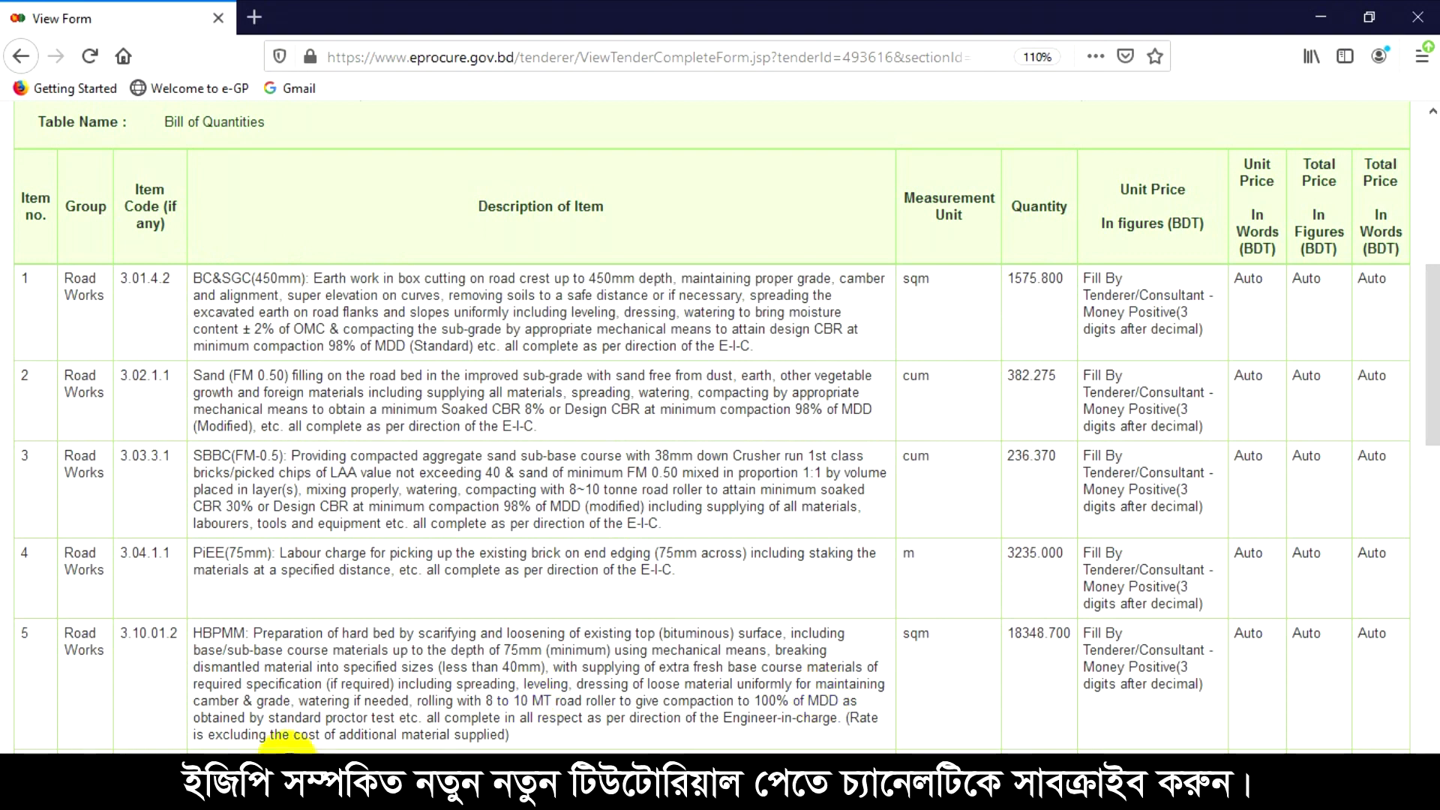
Switch to Excel and create a new blank workbook.
{"action": "key", "text": "super"}
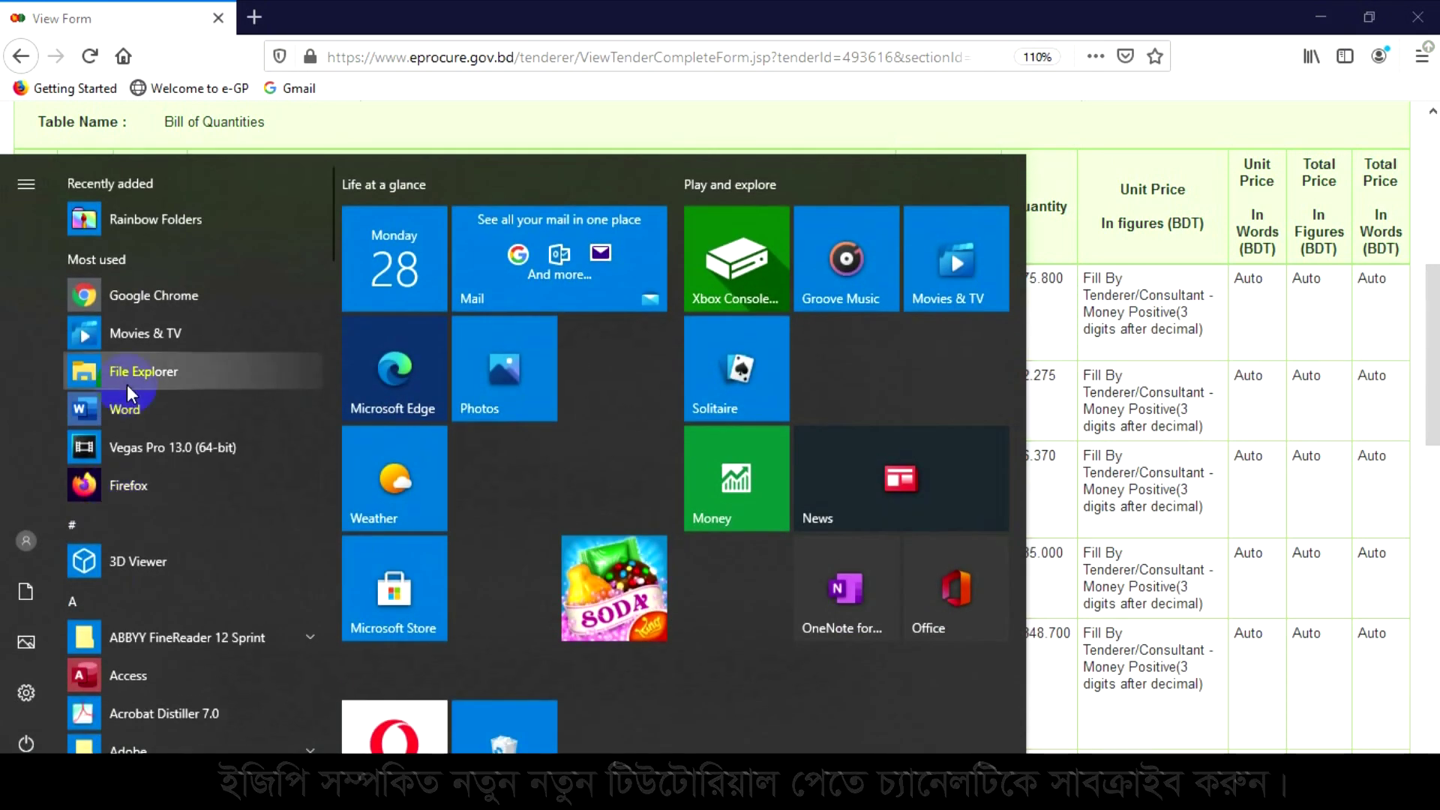
{"action": "scroll", "coordinate": [247, 405], "scroll_direction": "down", "scroll_amount": 10}
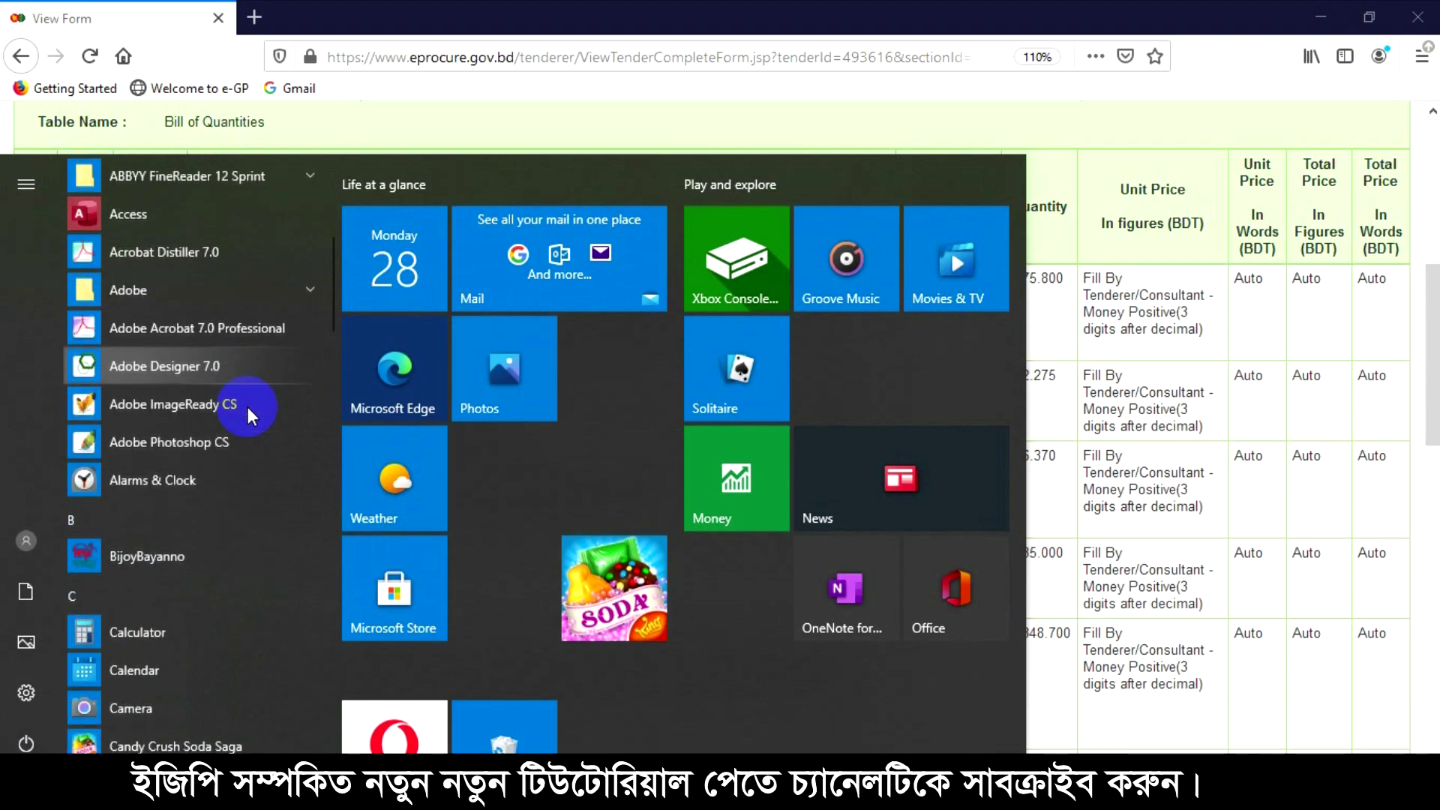
{"action": "left_click", "coordinate": [127, 401]}
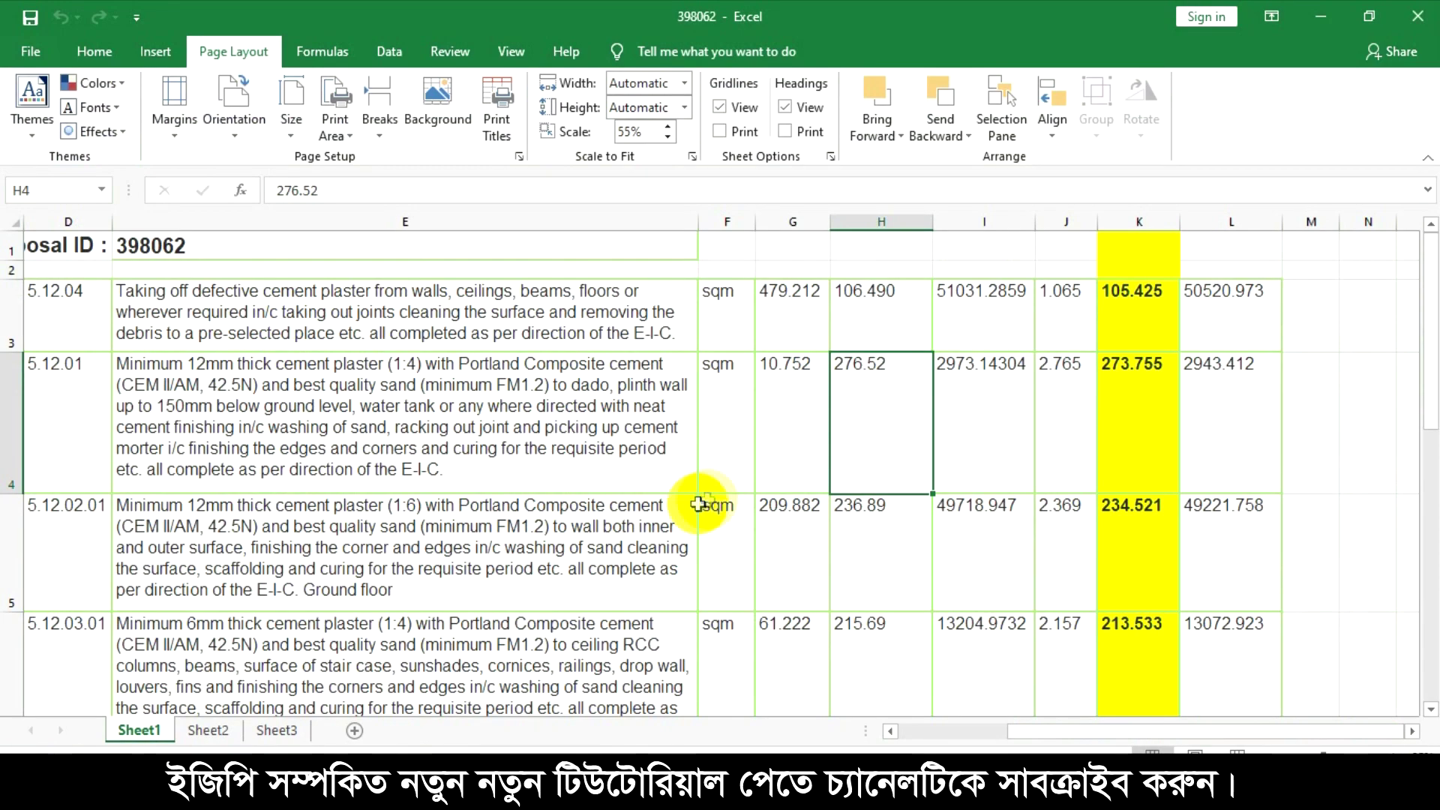
{"action": "key", "text": "ctrl+n"}
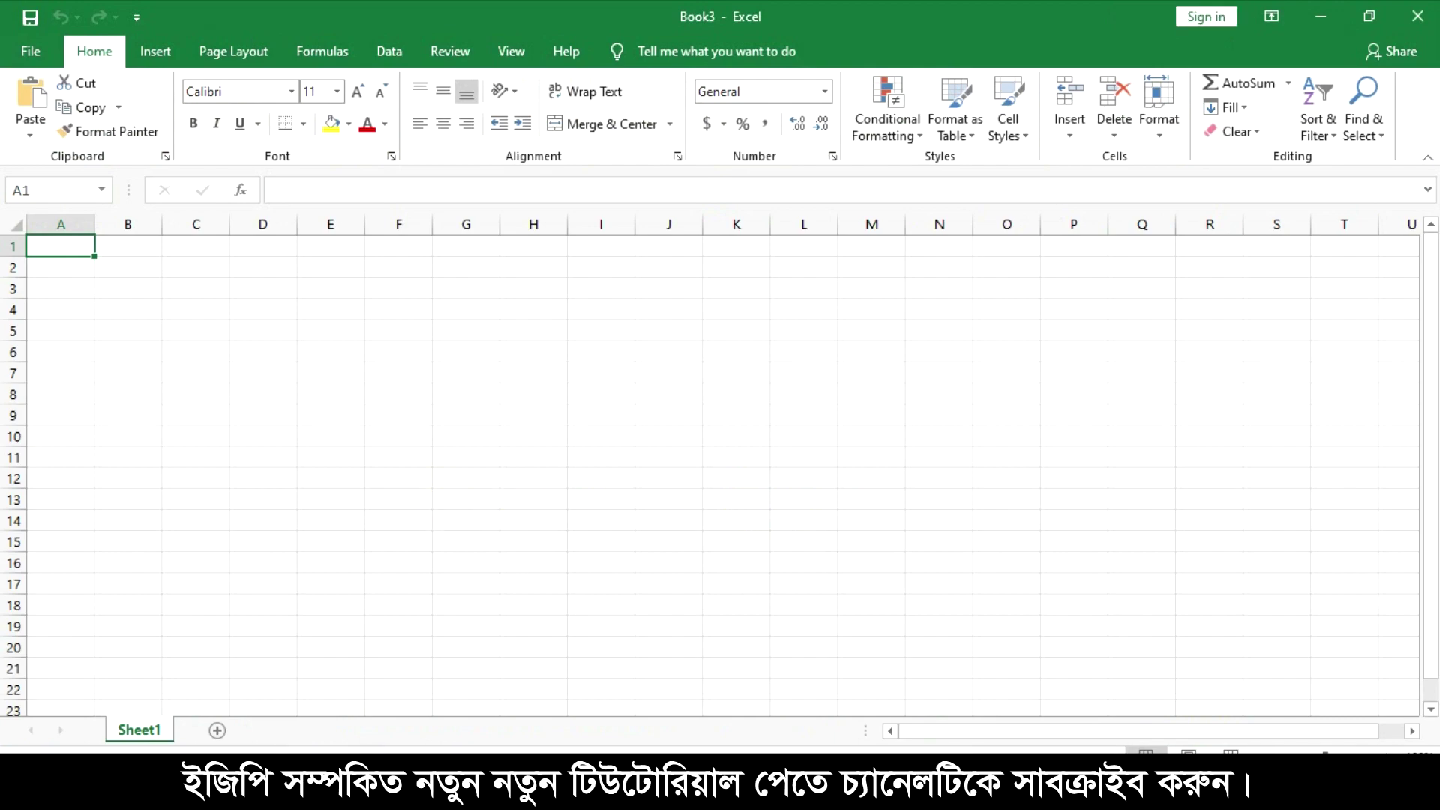
{"action": "left_click", "coordinate": [707, 630]}
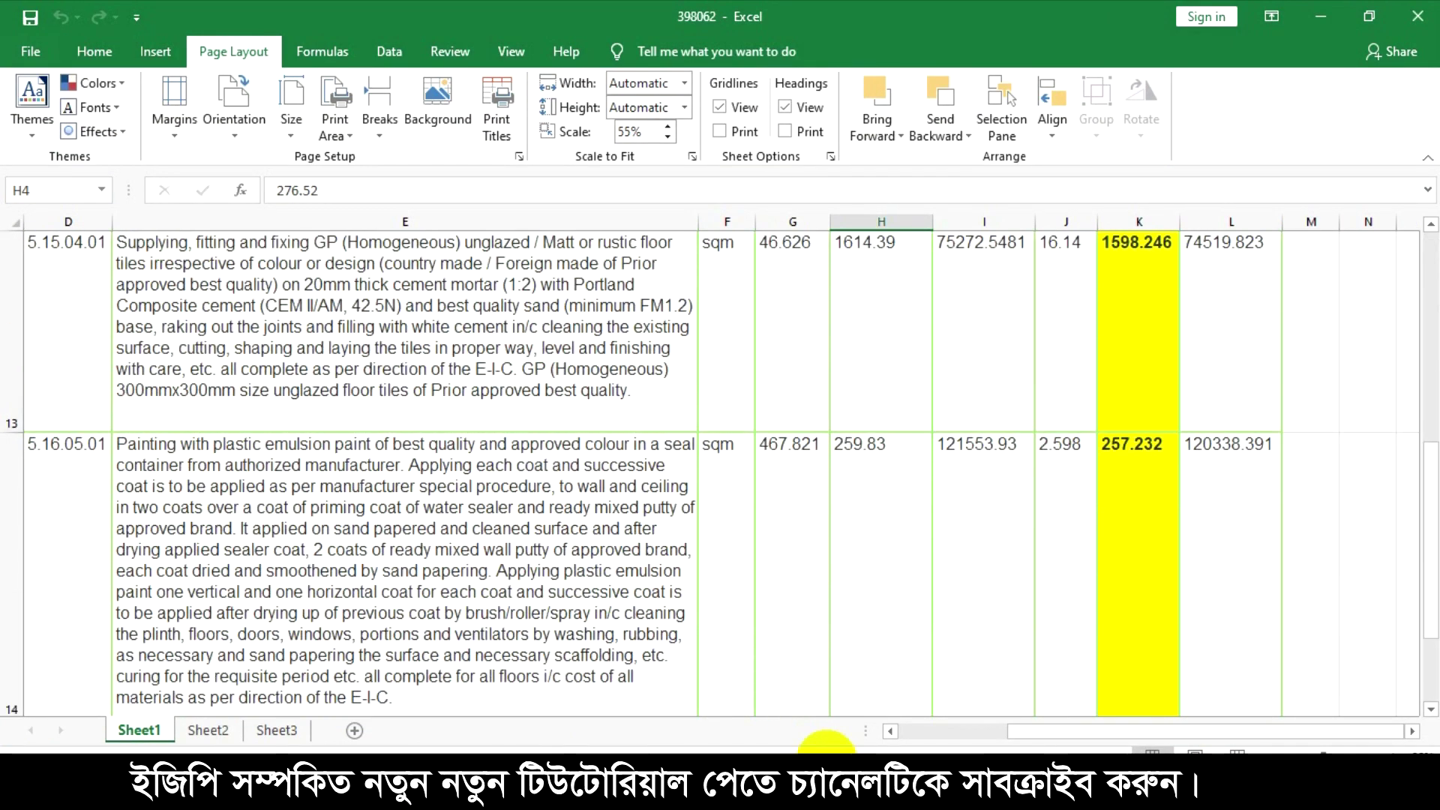
{"action": "left_click", "coordinate": [925, 643]}
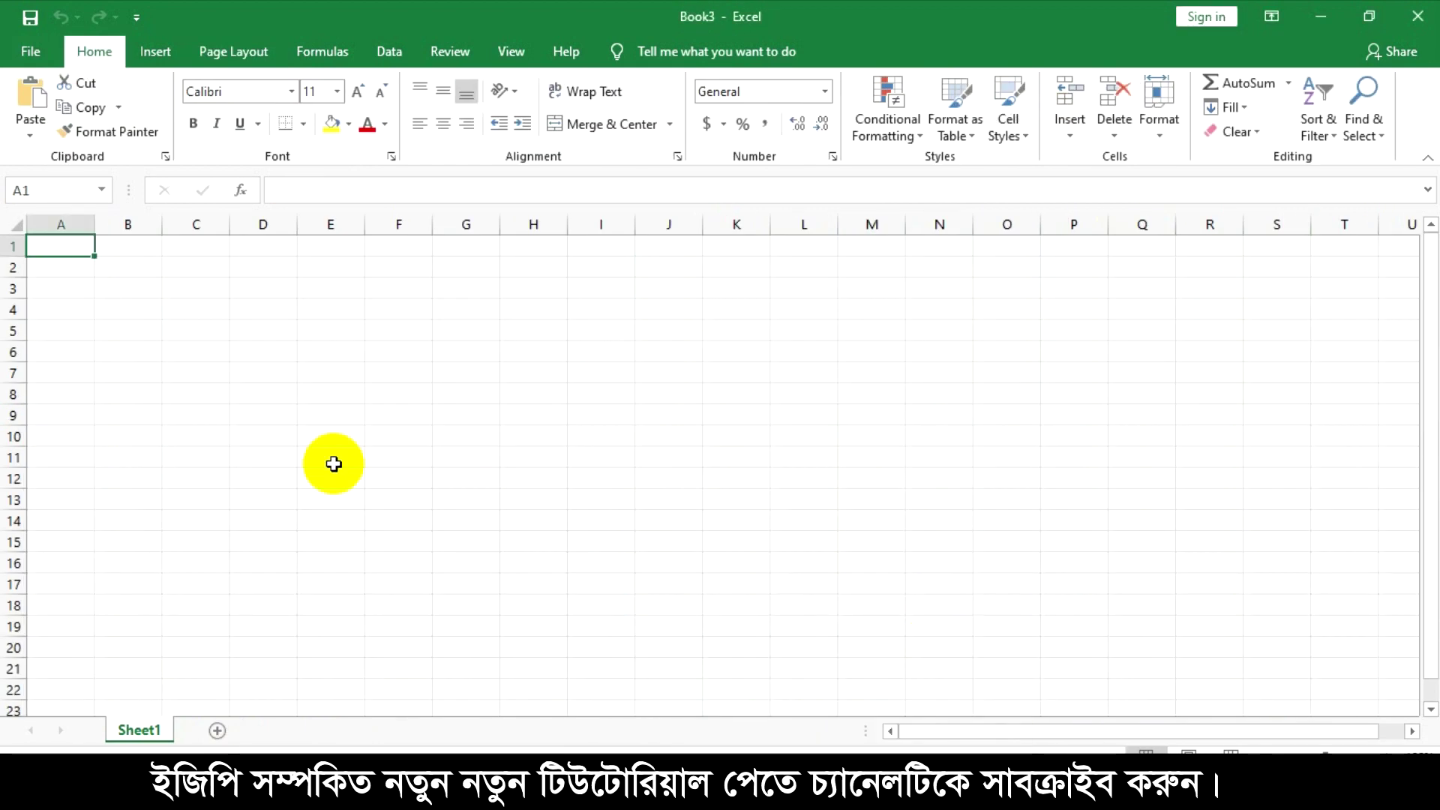
{"action": "left_click", "coordinate": [337, 412]}
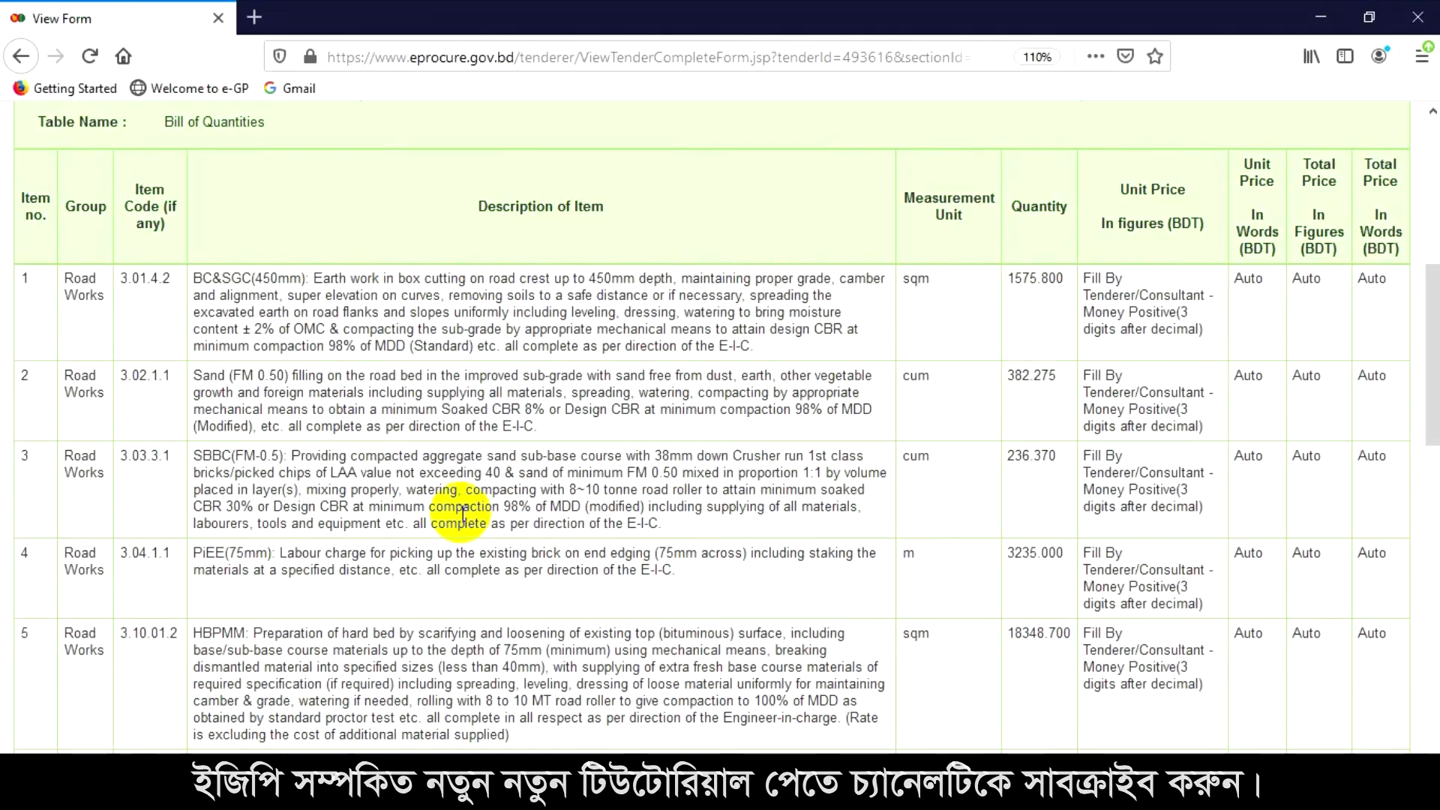
Return to the e-GP tender document in the browser and reopen the PART-2 form at its Bill of Quantities table.
{"action": "scroll", "coordinate": [460, 513], "scroll_direction": "up", "scroll_amount": 10}
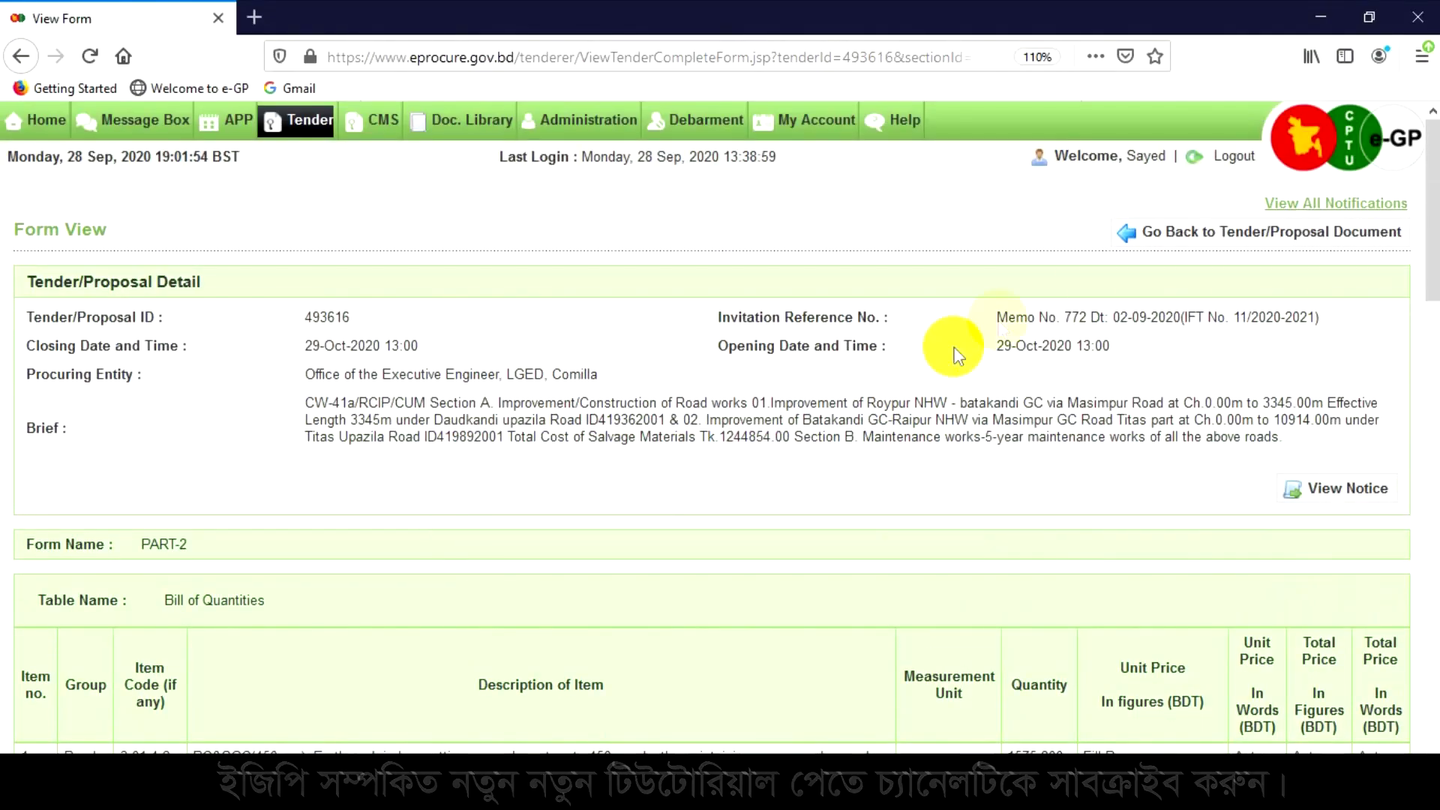
{"action": "left_click", "coordinate": [1176, 242]}
{"action": "scroll", "coordinate": [910, 483], "scroll_direction": "down", "scroll_amount": 15}
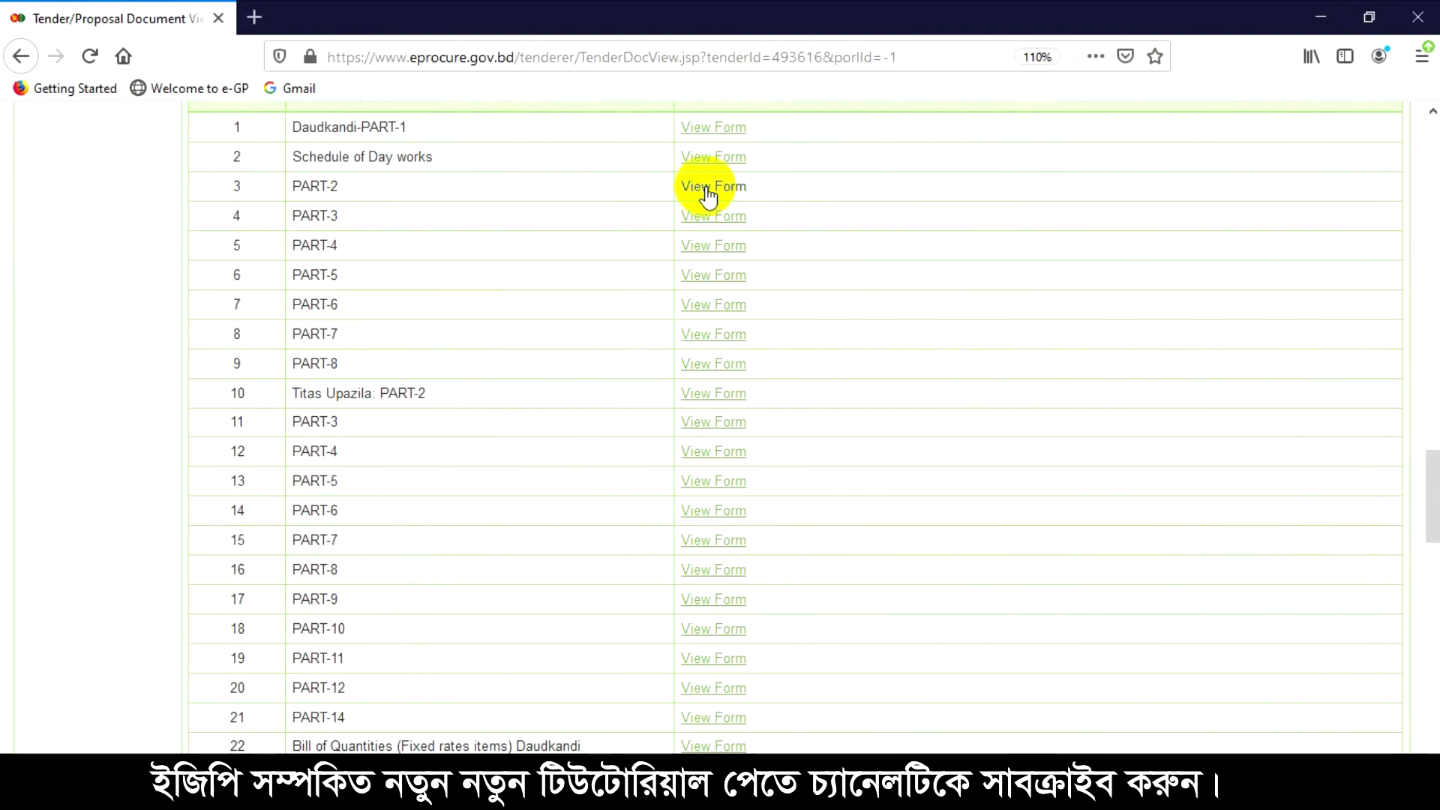
{"action": "left_click", "coordinate": [709, 187]}
{"action": "scroll", "coordinate": [558, 375], "scroll_direction": "down", "scroll_amount": 5}
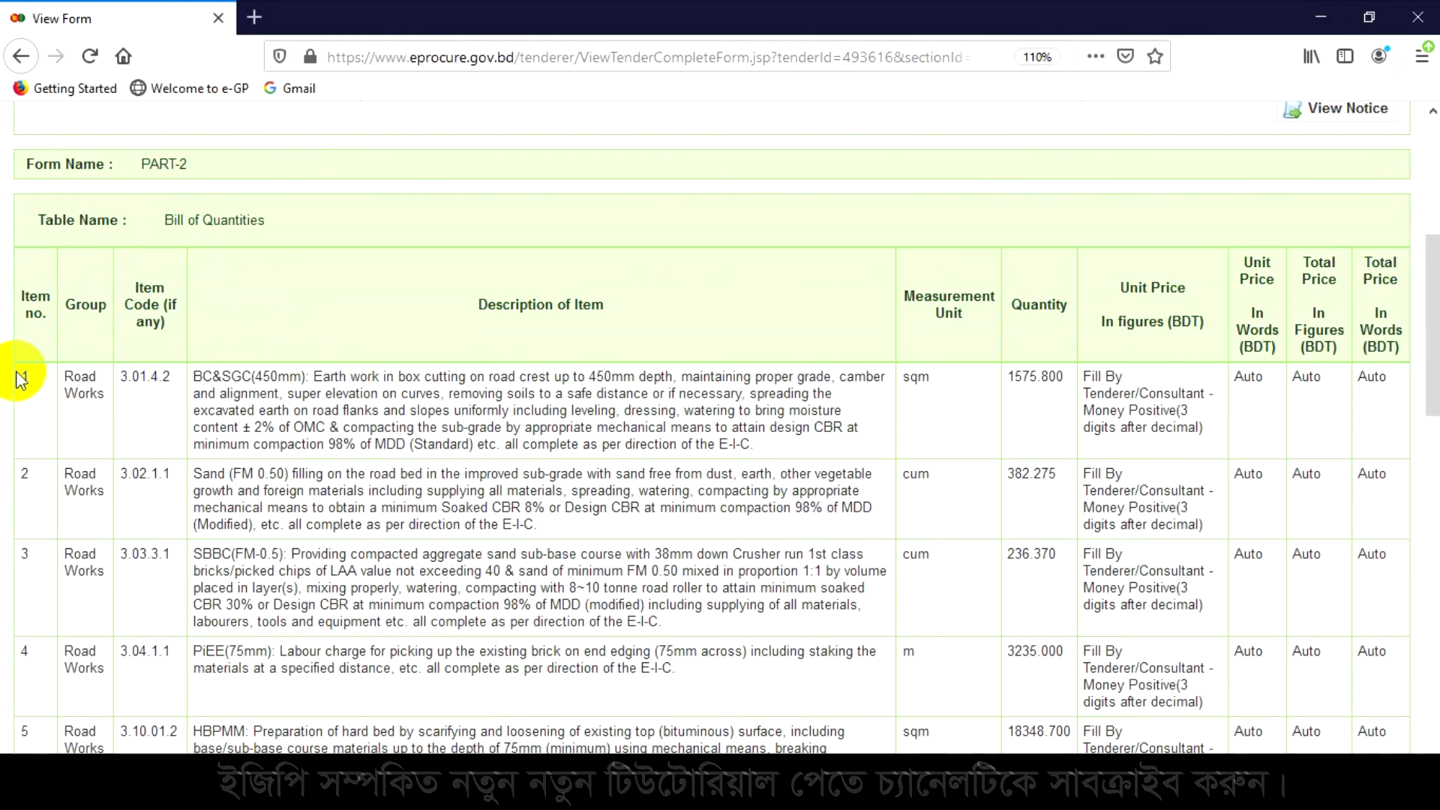
{"action": "scroll", "coordinate": [167, 465], "scroll_direction": "up", "scroll_amount": 5}
{"action": "scroll", "coordinate": [172, 475], "scroll_direction": "down", "scroll_amount": 5}
{"action": "scroll", "coordinate": [171, 477], "scroll_direction": "up", "scroll_amount": 5}
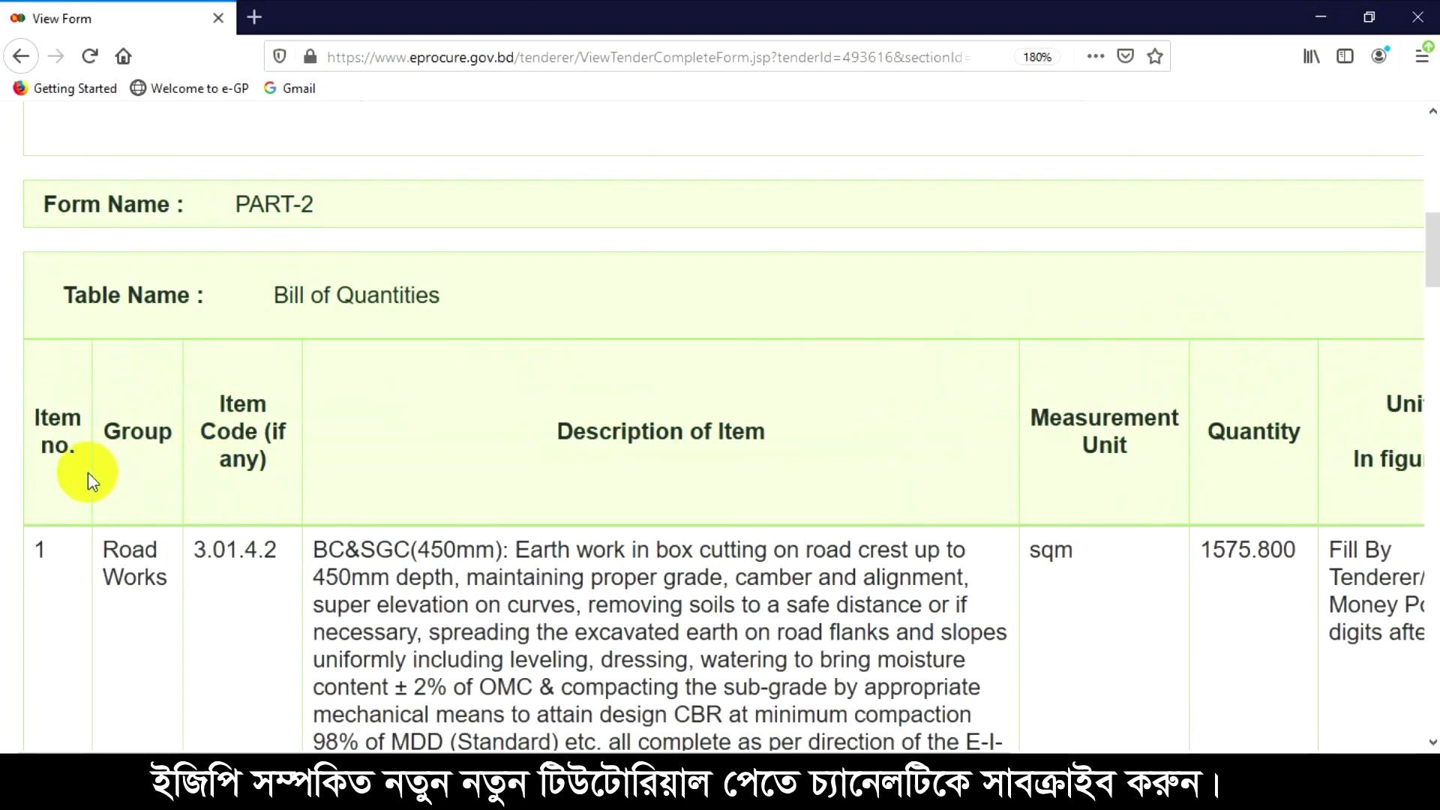
{"action": "scroll", "coordinate": [87, 472], "scroll_direction": "down", "scroll_amount": 3}
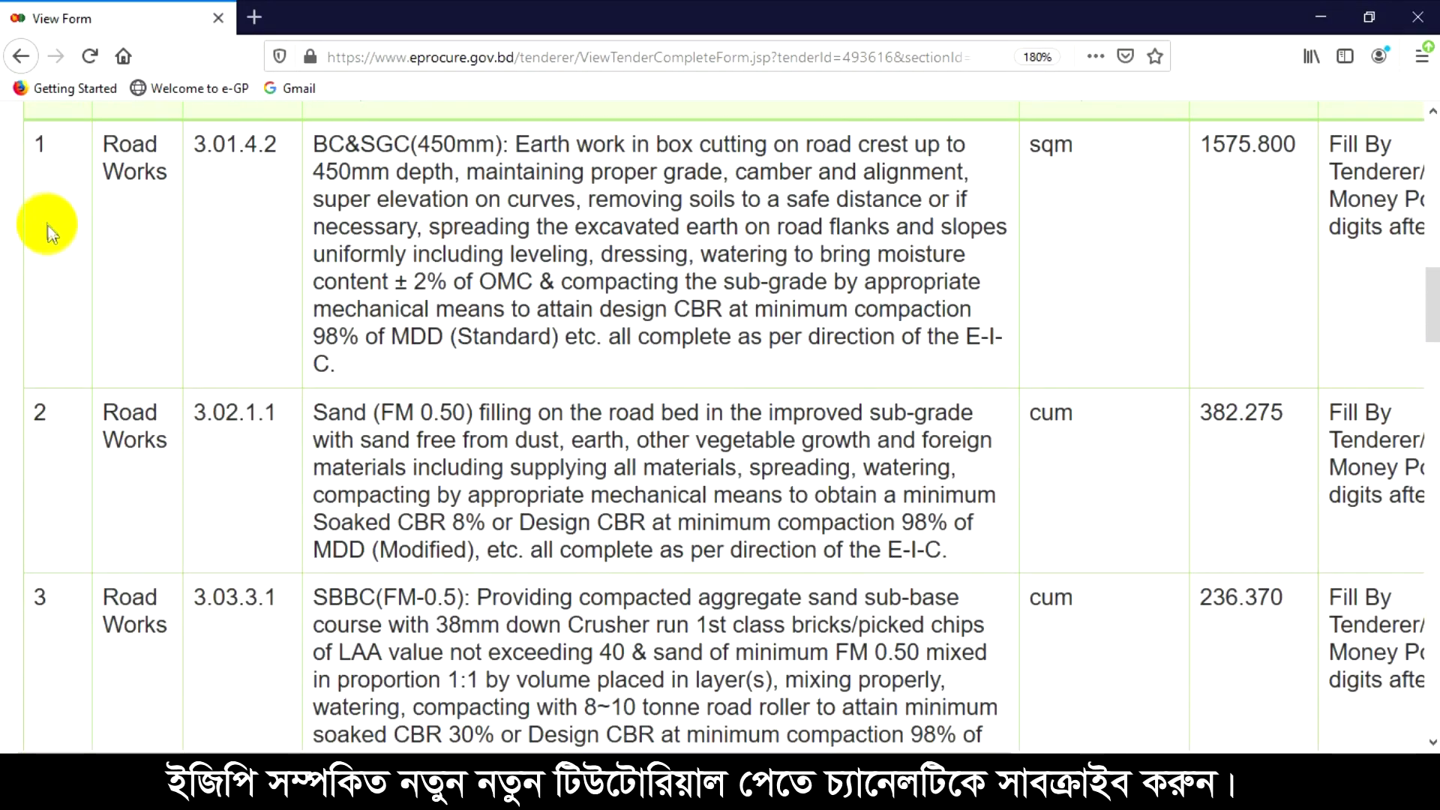
{"action": "scroll", "coordinate": [52, 232], "scroll_direction": "up", "scroll_amount": 3}
Try selecting the Bill of Quantities rows from item 1 down to the end of the table, then clear the selection.
{"action": "left_click_drag", "start_coordinate": [36, 297], "coordinate": [133, 316]}
{"action": "left_click", "coordinate": [49, 405]}
{"action": "left_click_drag", "start_coordinate": [22, 335], "coordinate": [594, 373]}
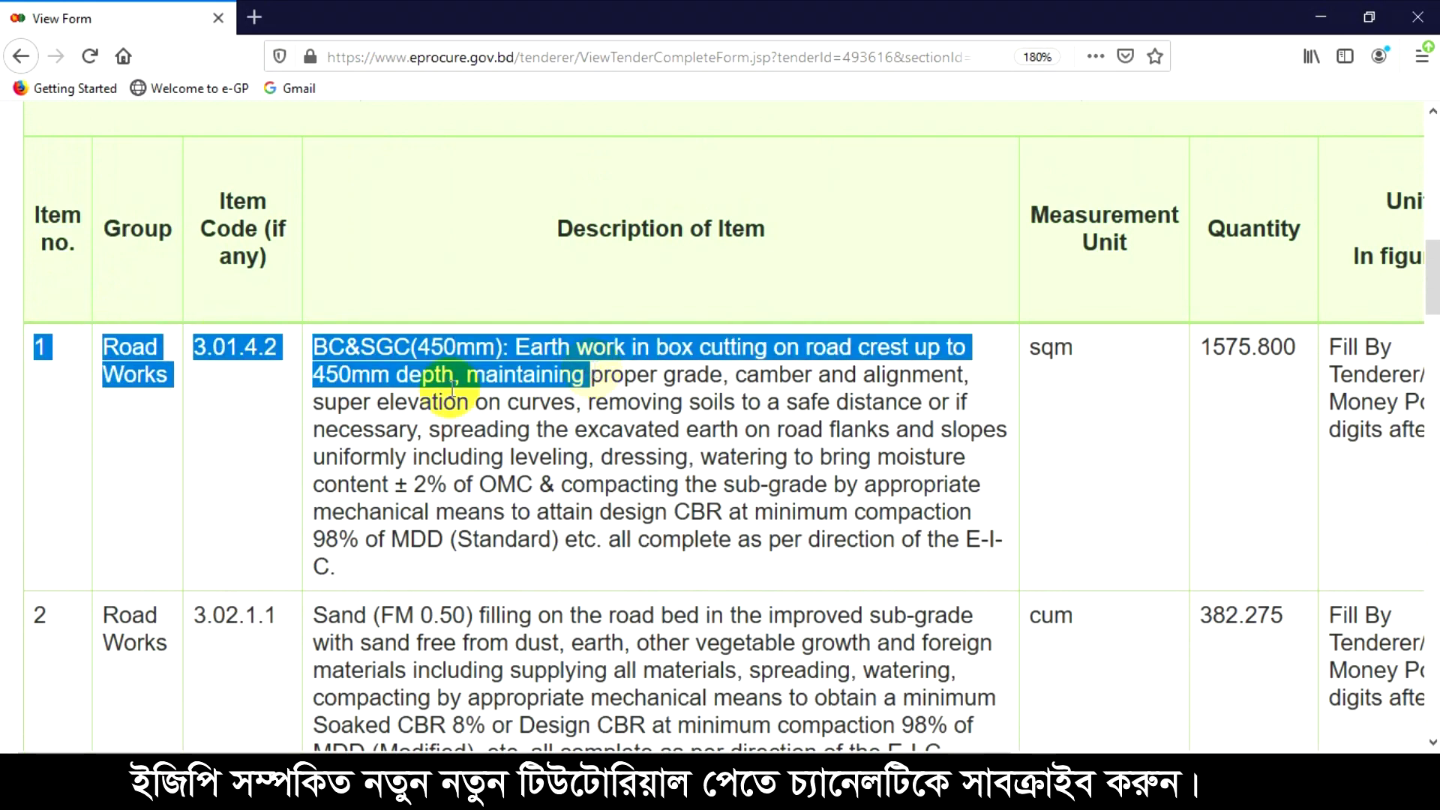
{"action": "left_click", "coordinate": [38, 362]}
{"action": "left_click_drag", "start_coordinate": [32, 351], "coordinate": [392, 373]}
{"action": "left_click", "coordinate": [41, 398]}
{"action": "left_click_drag", "start_coordinate": [84, 384], "coordinate": [1427, 448]}
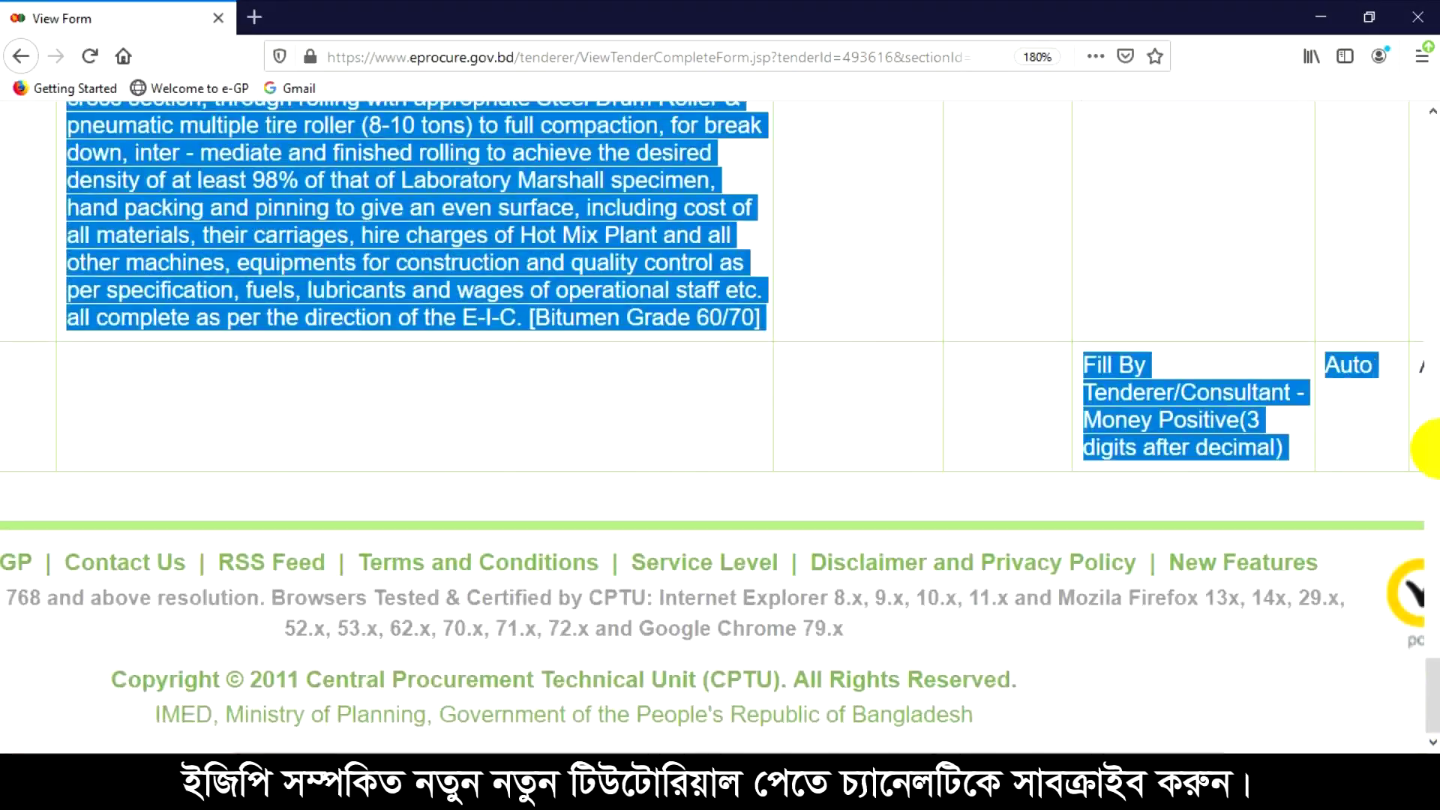
{"action": "key", "text": "ctrl+minus"}
{"action": "key", "text": "ctrl+minus"}
{"action": "key", "text": "ctrl+minus"}
{"action": "key", "text": "ctrl+minus"}
{"action": "key", "text": "ctrl+minus"}
{"action": "key", "text": "ctrl+minus"}
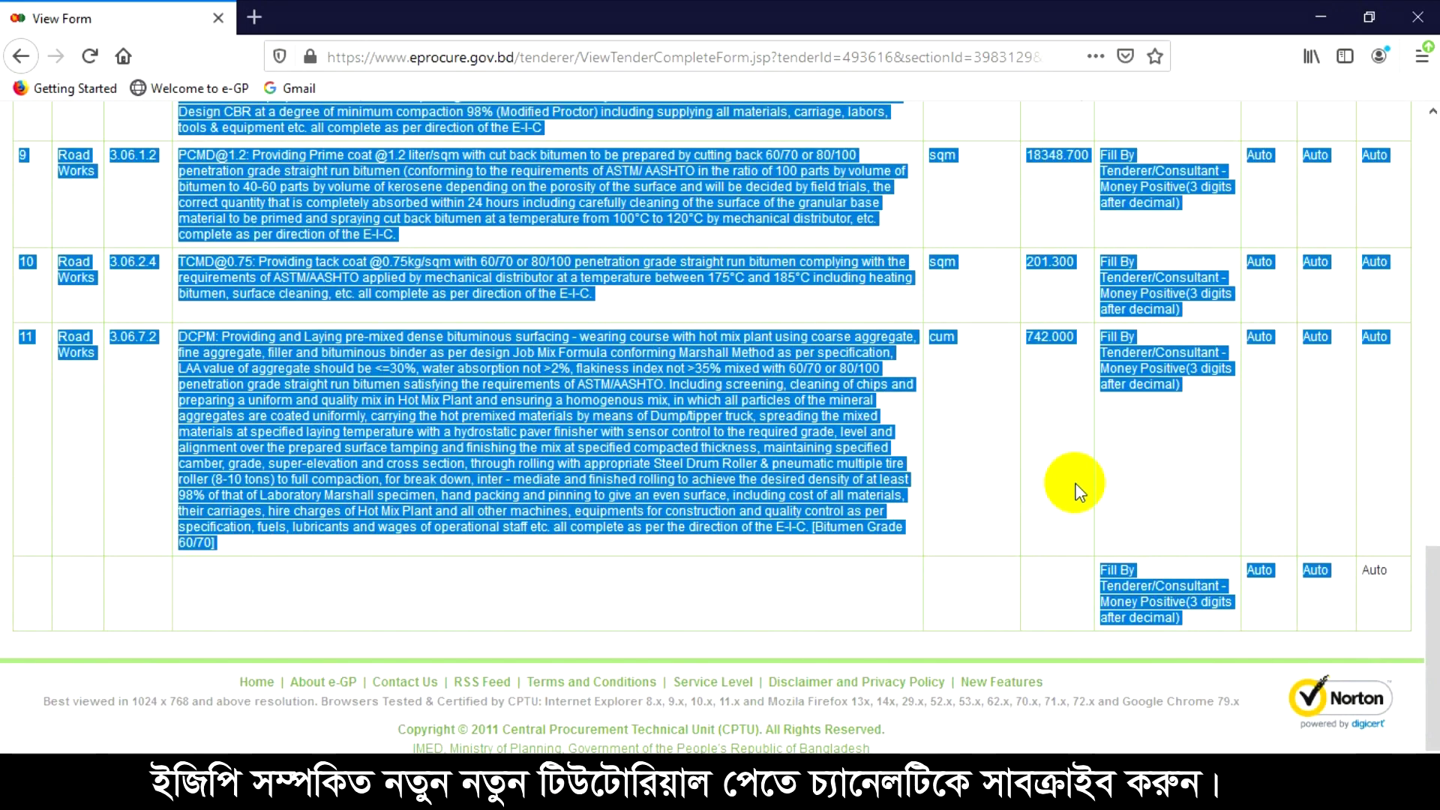
{"action": "left_click", "coordinate": [735, 564]}
Select the PART-2 Bill of Quantities rows from item no. 1 down past item 11.
{"action": "scroll", "coordinate": [4, 574], "scroll_direction": "up", "scroll_amount": 10}
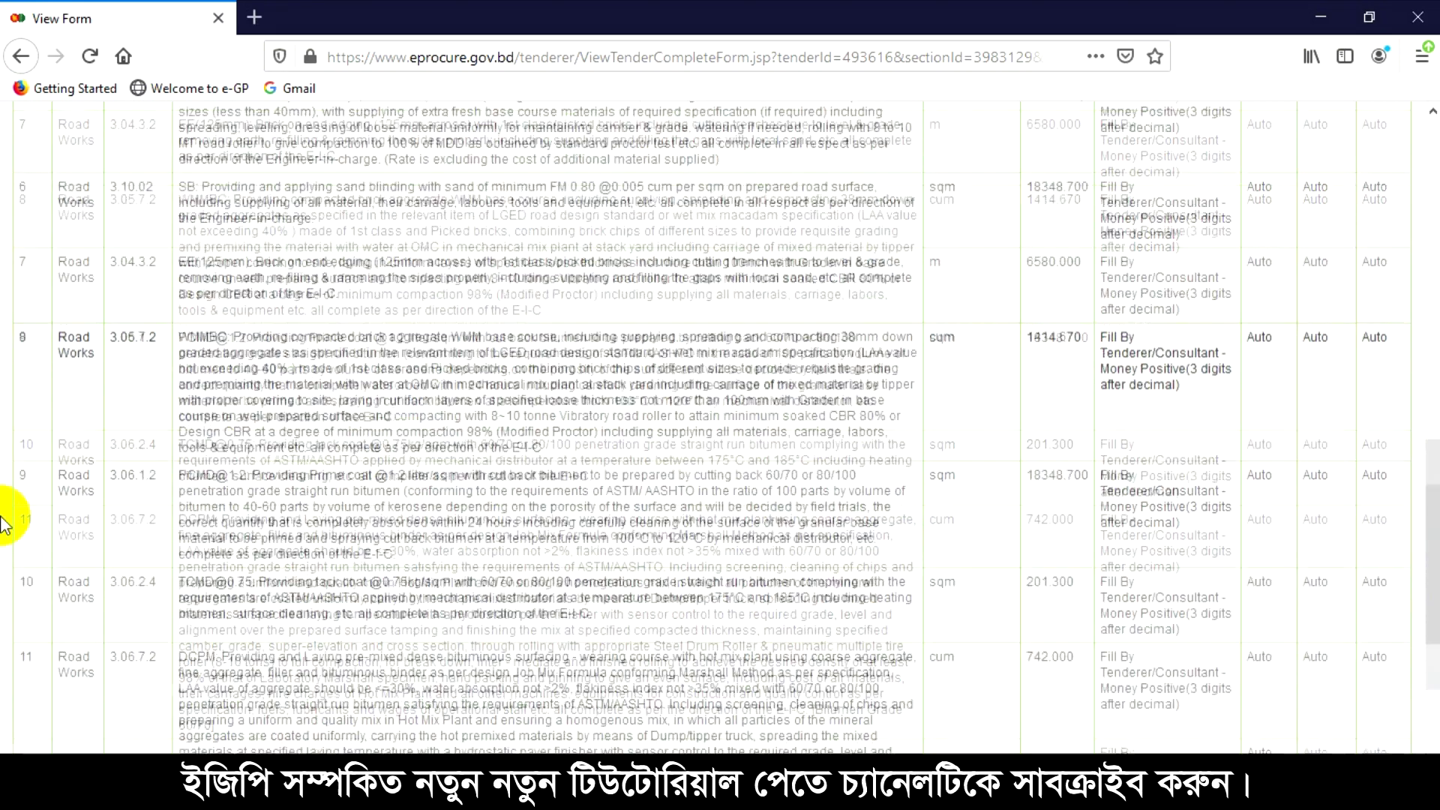
{"action": "scroll", "coordinate": [3, 574], "scroll_direction": "down", "scroll_amount": 3}
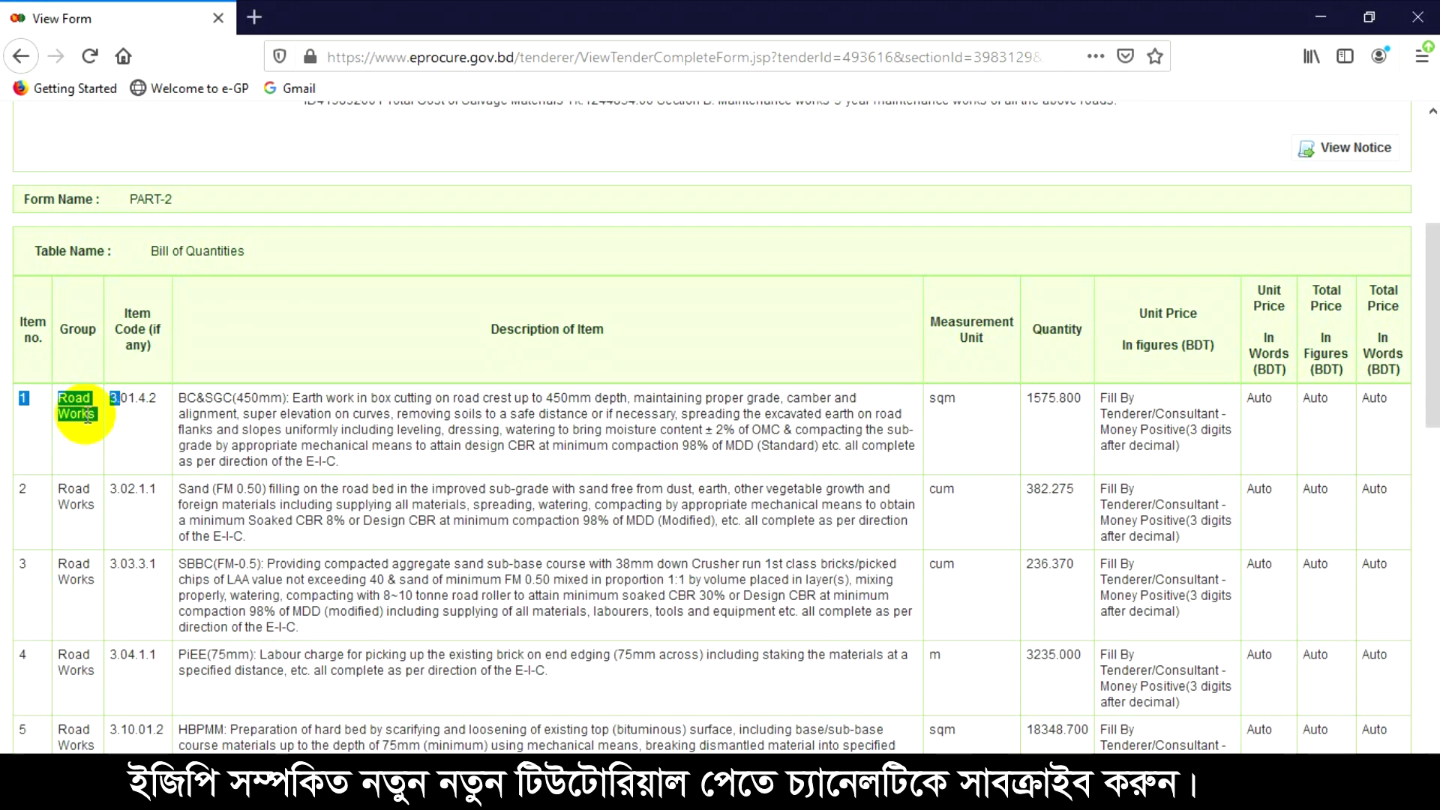
{"action": "key", "text": "shift+Down"}
{"action": "key", "text": "shift+Down"}
{"action": "key", "text": "shift+Down"}
{"action": "key", "text": "shift+Down"}
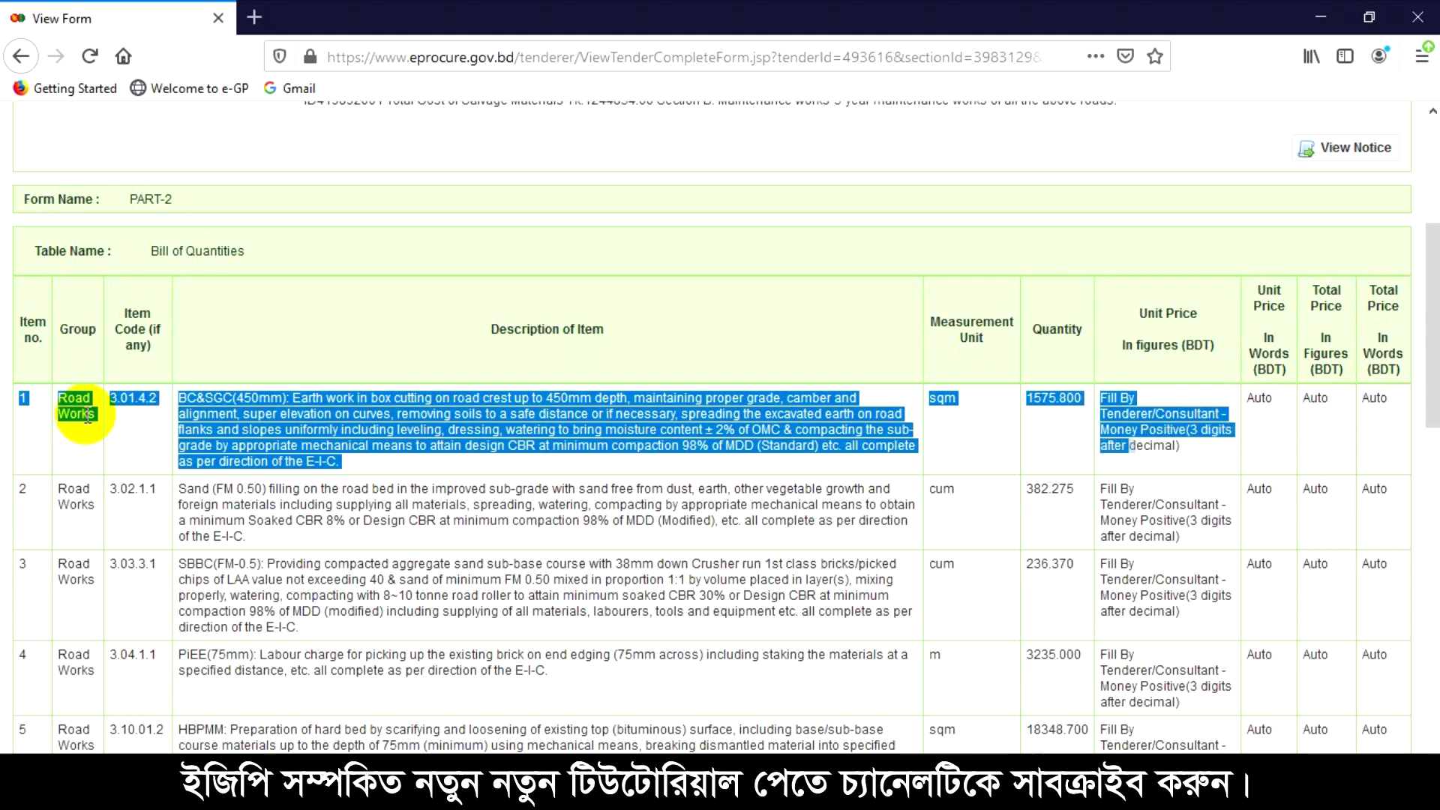
{"action": "key", "text": "shift+Down"}
{"action": "key", "text": "shift+Down"}
{"action": "key", "text": "shift+Down"}
{"action": "key", "text": "shift+Down"}
{"action": "key", "text": "shift+Down"}
{"action": "key", "text": "shift+Down"}
{"action": "key", "text": "shift+Down"}
{"action": "key", "text": "shift+Down"}
{"action": "key", "text": "shift+Down"}
{"action": "key", "text": "shift+Down"}
{"action": "key", "text": "shift+Down"}
{"action": "key", "text": "shift+Down"}
{"action": "key", "text": "shift+Down"}
{"action": "key", "text": "shift+Down"}
{"action": "key", "text": "shift+Down"}
{"action": "key", "text": "shift+Down"}
{"action": "key", "text": "shift+Down"}
{"action": "key", "text": "shift+Down"}
{"action": "key", "text": "shift+Down"}
{"action": "key", "text": "shift+Down"}
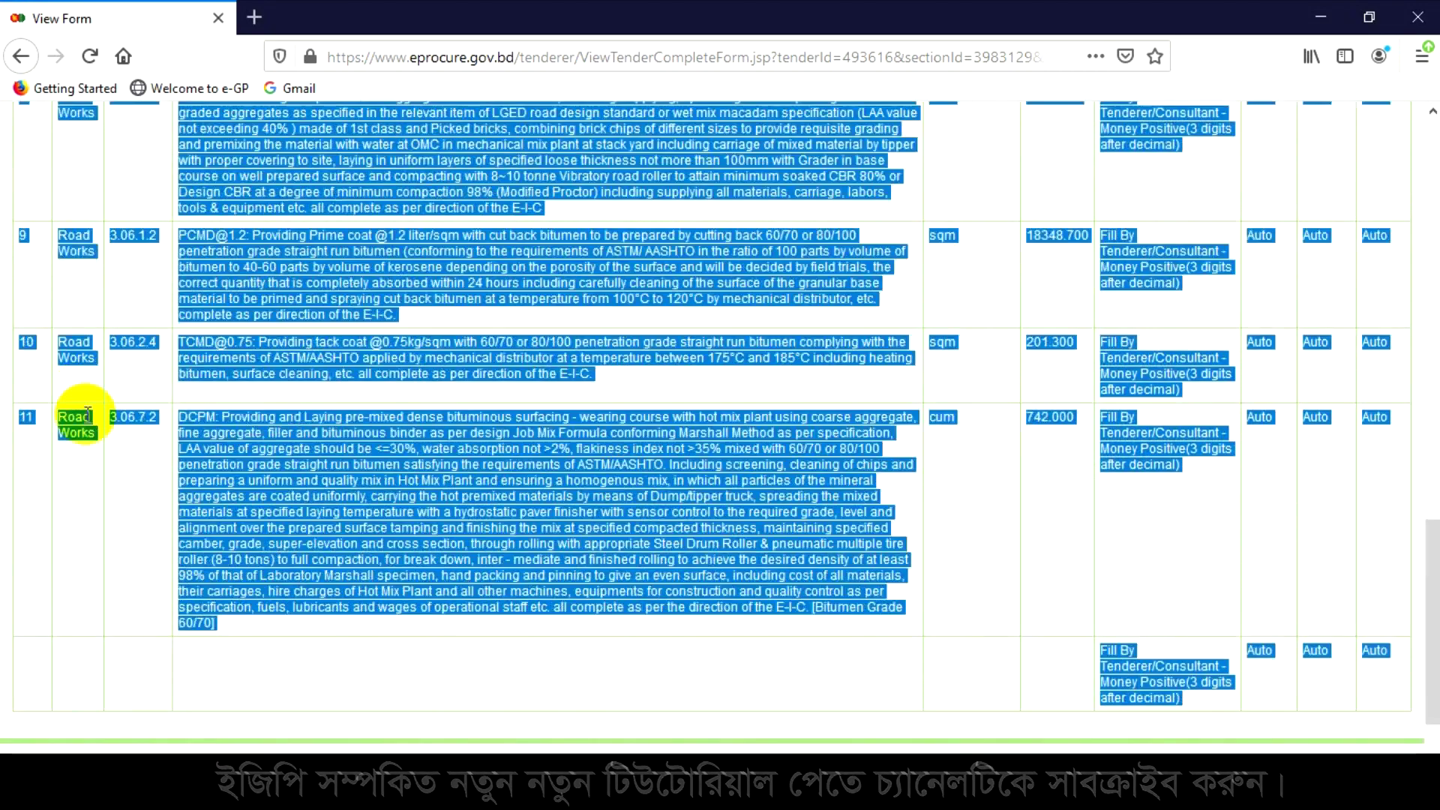
Adjust the end of the selection to the final row's last cell and copy the Bill of Quantities rows.
{"action": "key", "text": "shift+Up"}
{"action": "key", "text": "shift+Up"}
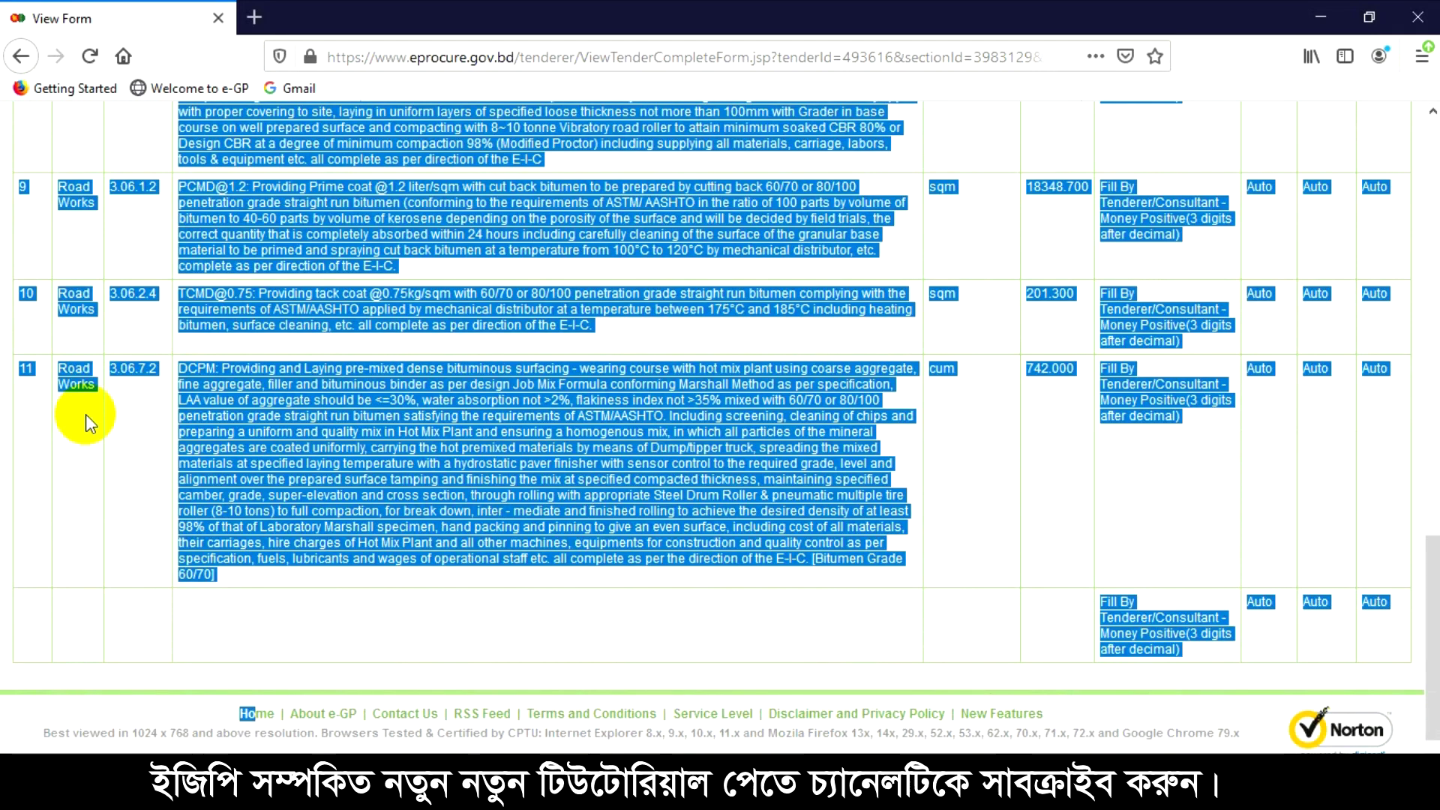
{"action": "key", "text": "shift+Up"}
{"action": "key", "text": "shift+Up"}
{"action": "key", "text": "shift+Right"}
{"action": "key", "text": "shift+Right"}
{"action": "key", "text": "shift+Right"}
{"action": "key", "text": "shift+Right"}
{"action": "key", "text": "shift+Right"}
{"action": "key", "text": "shift+Right"}
{"action": "key", "text": "shift+Right"}
{"action": "key", "text": "shift+Right"}
{"action": "key", "text": "shift+Right"}
{"action": "key", "text": "shift+Right"}
{"action": "key", "text": "shift+Right"}
{"action": "key", "text": "shift+Right"}
{"action": "key", "text": "shift+Right"}
{"action": "key", "text": "shift+Right"}
{"action": "key", "text": "shift+Right"}
{"action": "key", "text": "shift+Right"}
{"action": "key", "text": "shift+Right"}
{"action": "key", "text": "shift+Right"}
{"action": "key", "text": "shift+Right"}
{"action": "key", "text": "shift+Right"}
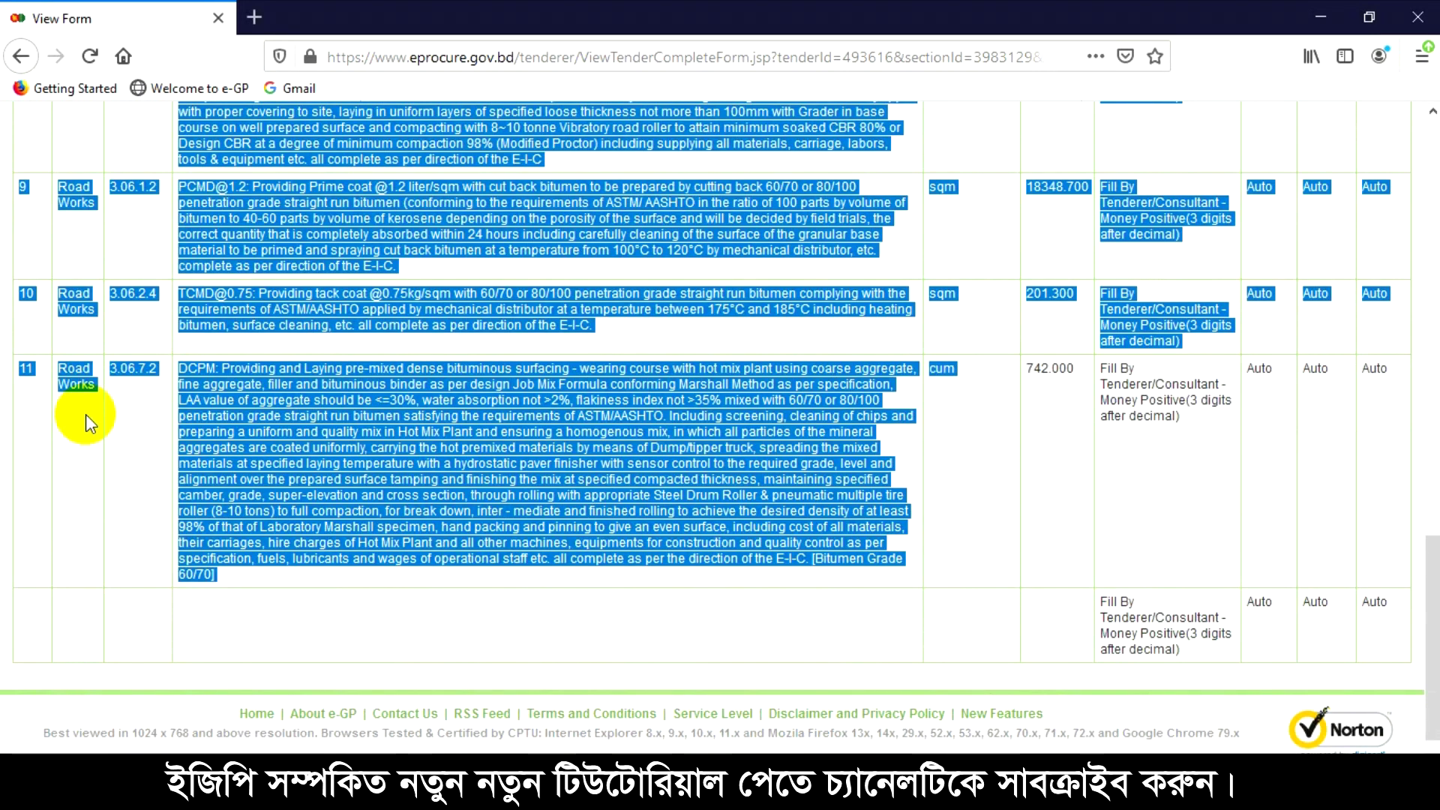
{"action": "key", "text": "ctrl+c"}
{"action": "key", "text": "shift+Down"}
{"action": "key", "text": "shift+Down"}
{"action": "key", "text": "shift+Down"}
{"action": "key", "text": "shift+Down"}
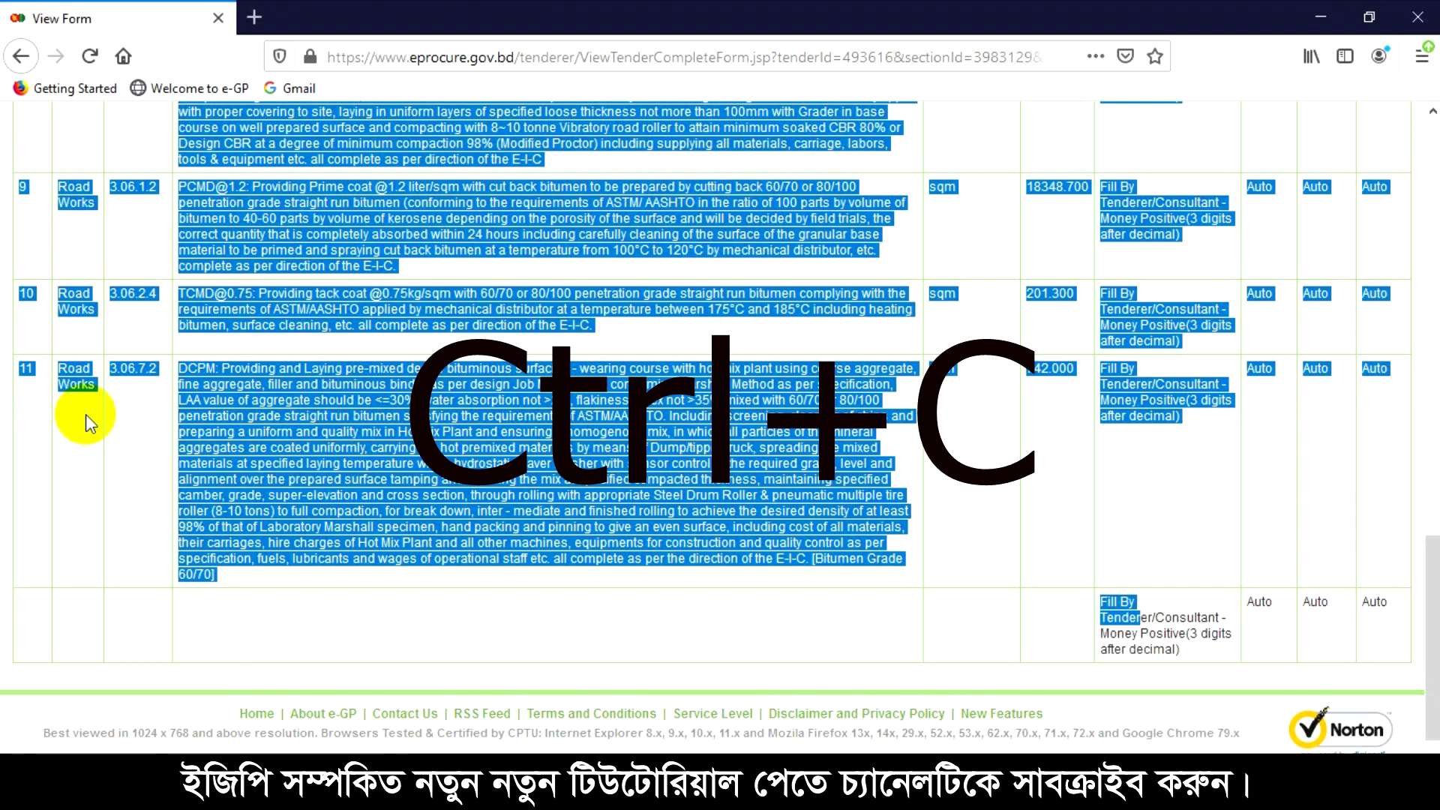
{"action": "key", "text": "shift+Right"}
{"action": "key", "text": "shift+Right"}
{"action": "key", "text": "shift+Right"}
{"action": "key", "text": "shift+Right"}
{"action": "key", "text": "shift+Right"}
{"action": "key", "text": "shift+Right"}
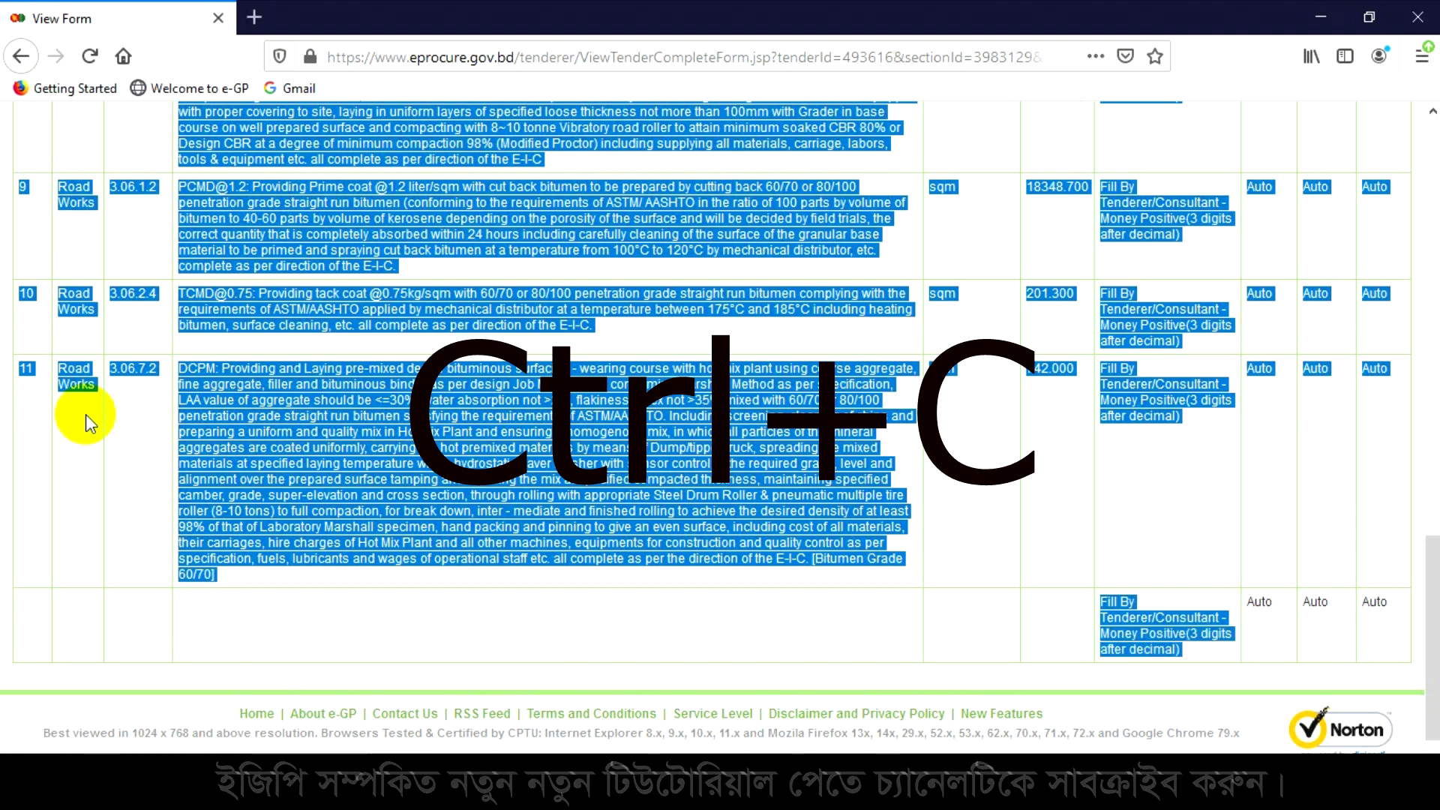
{"action": "key", "text": "shift+Right"}
{"action": "key", "text": "shift+Right"}
{"action": "key", "text": "shift+Right"}
{"action": "key", "text": "shift+Right"}
{"action": "key", "text": "shift+Right"}
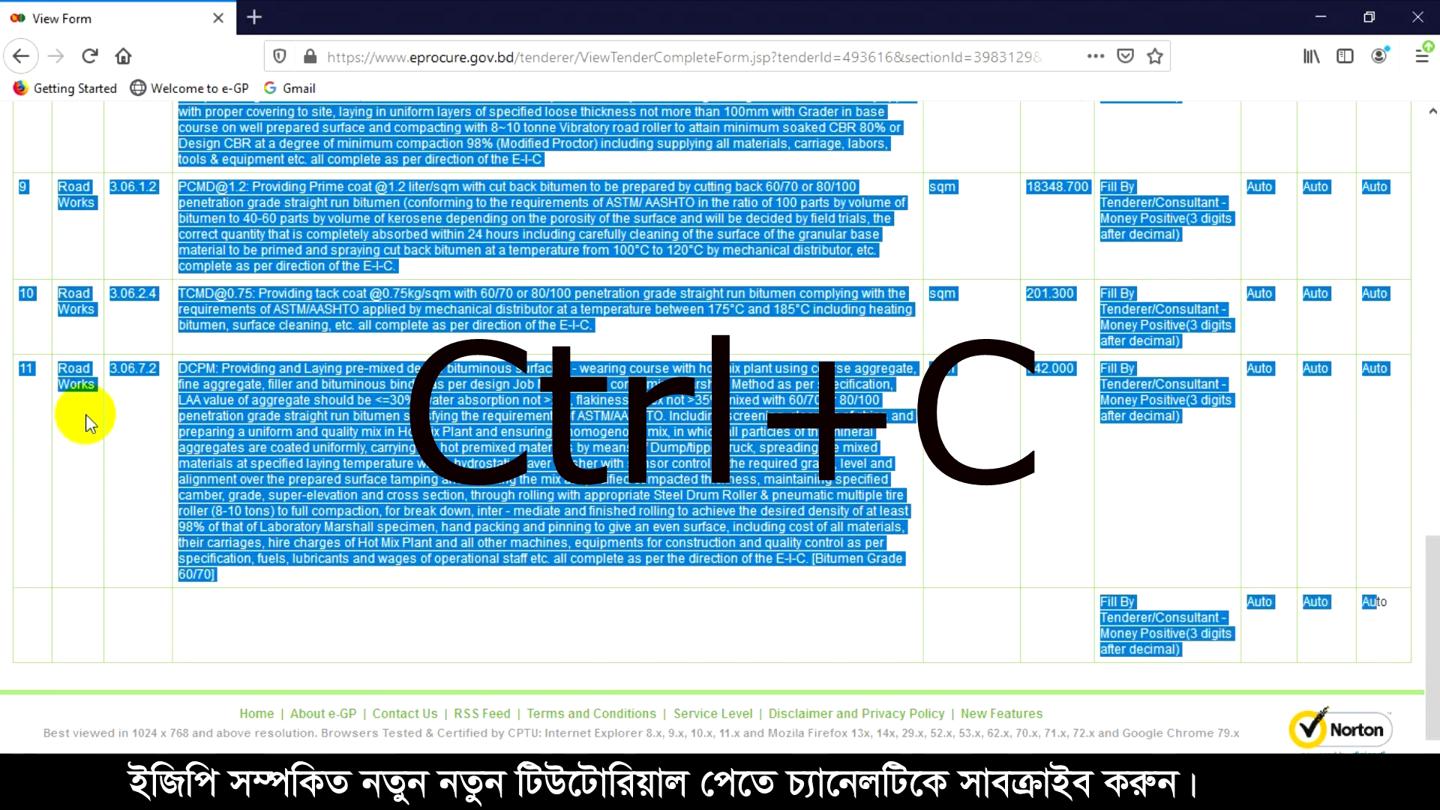
{"action": "scroll", "coordinate": [553, 482], "scroll_direction": "up", "scroll_amount": 20}
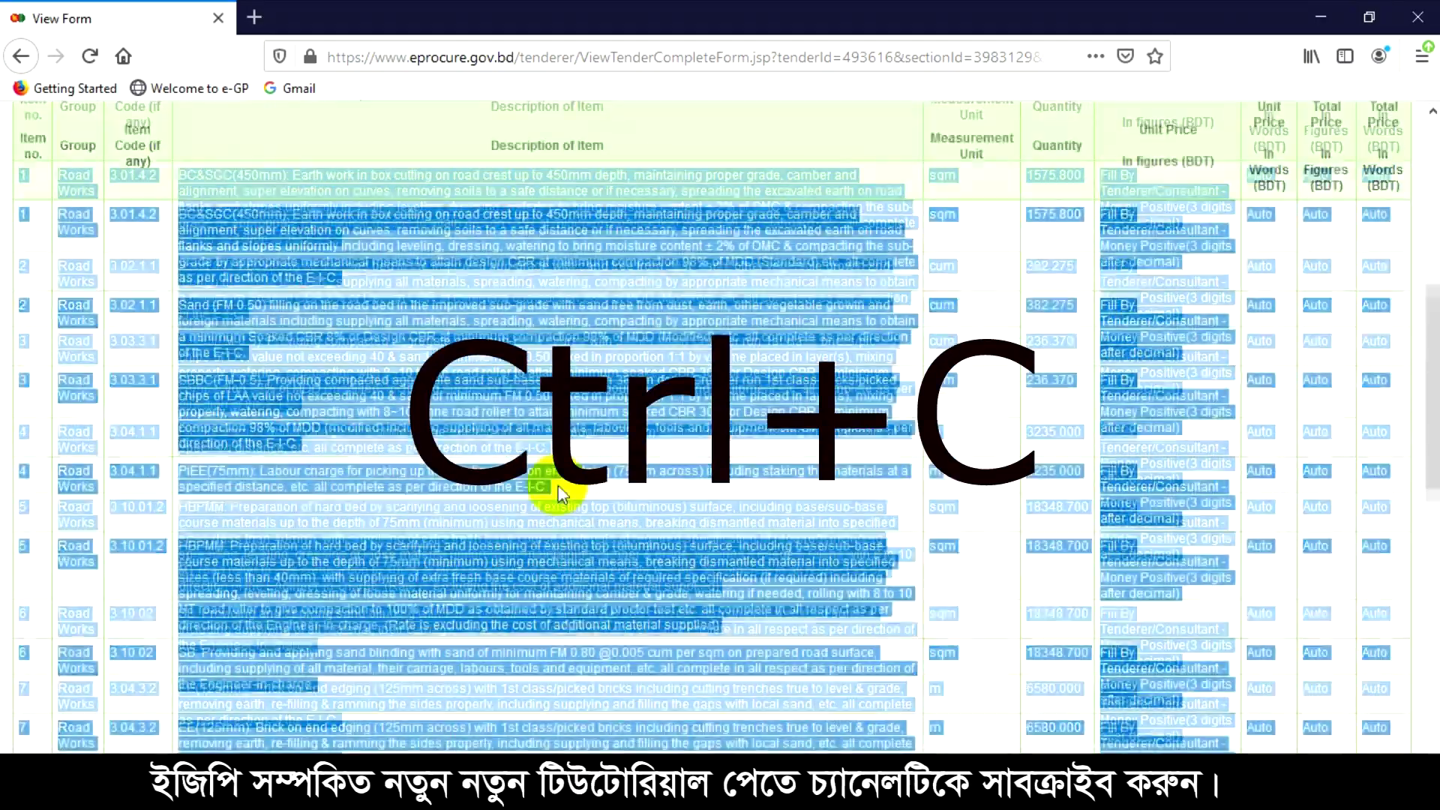
{"action": "scroll", "coordinate": [585, 494], "scroll_direction": "down", "scroll_amount": 6}
{"action": "scroll", "coordinate": [604, 510], "scroll_direction": "down", "scroll_amount": 3}
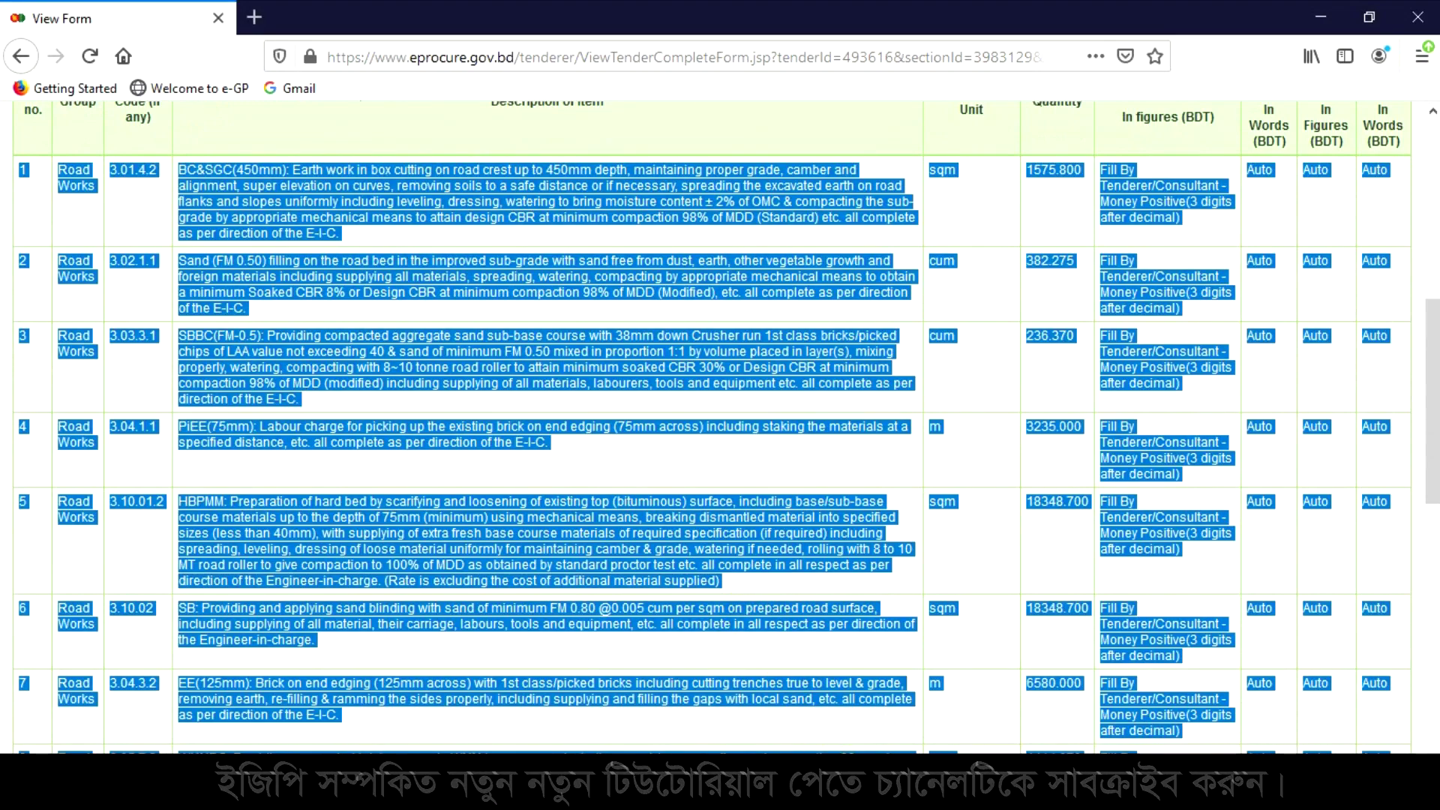
Switch to the blank Excel workbook and paste the copied Bill of Quantities rows starting at cell A5.
{"action": "left_click", "coordinate": [855, 783]}
{"action": "left_click", "coordinate": [916, 681]}
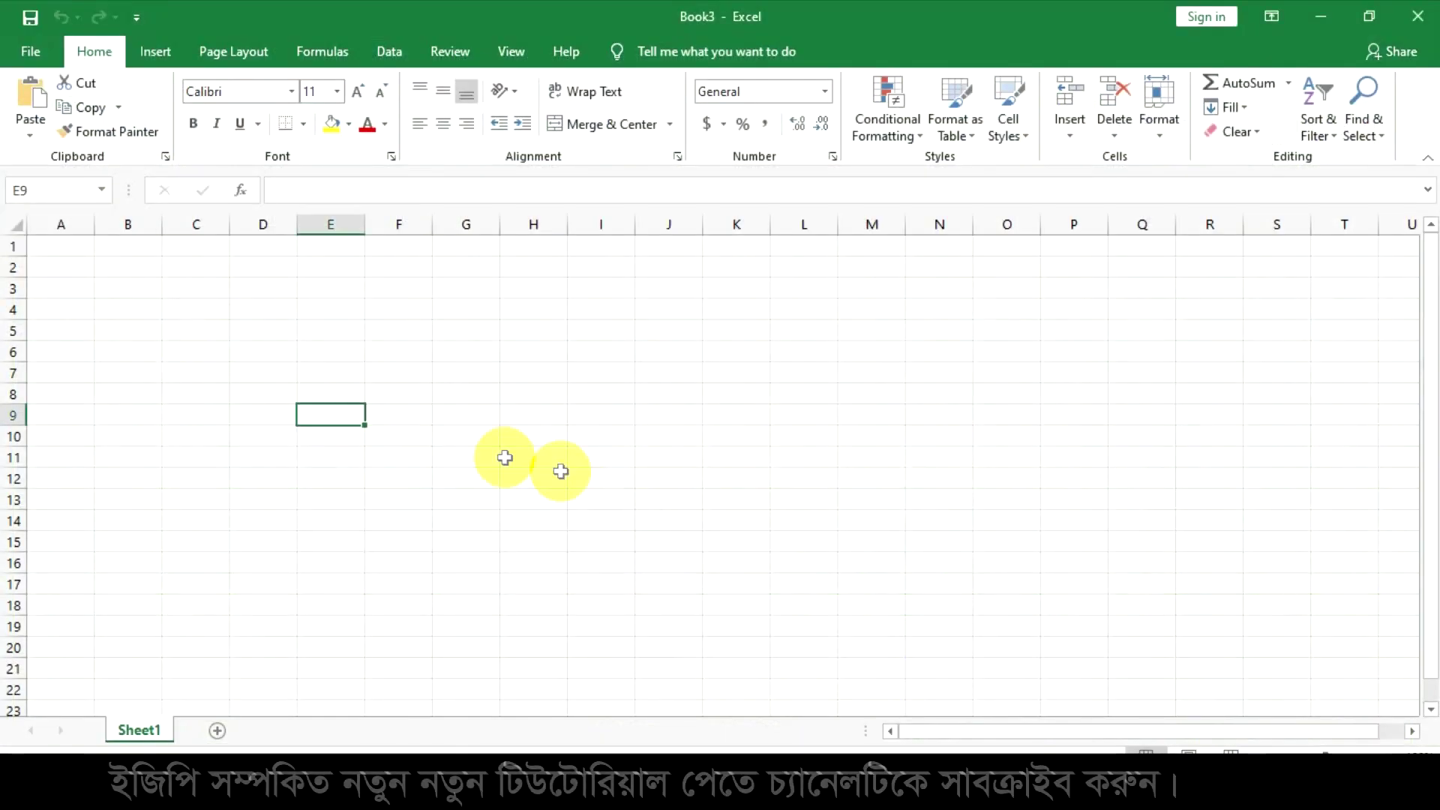
{"action": "left_click", "coordinate": [105, 354]}
{"action": "key", "text": "ctrl+v"}
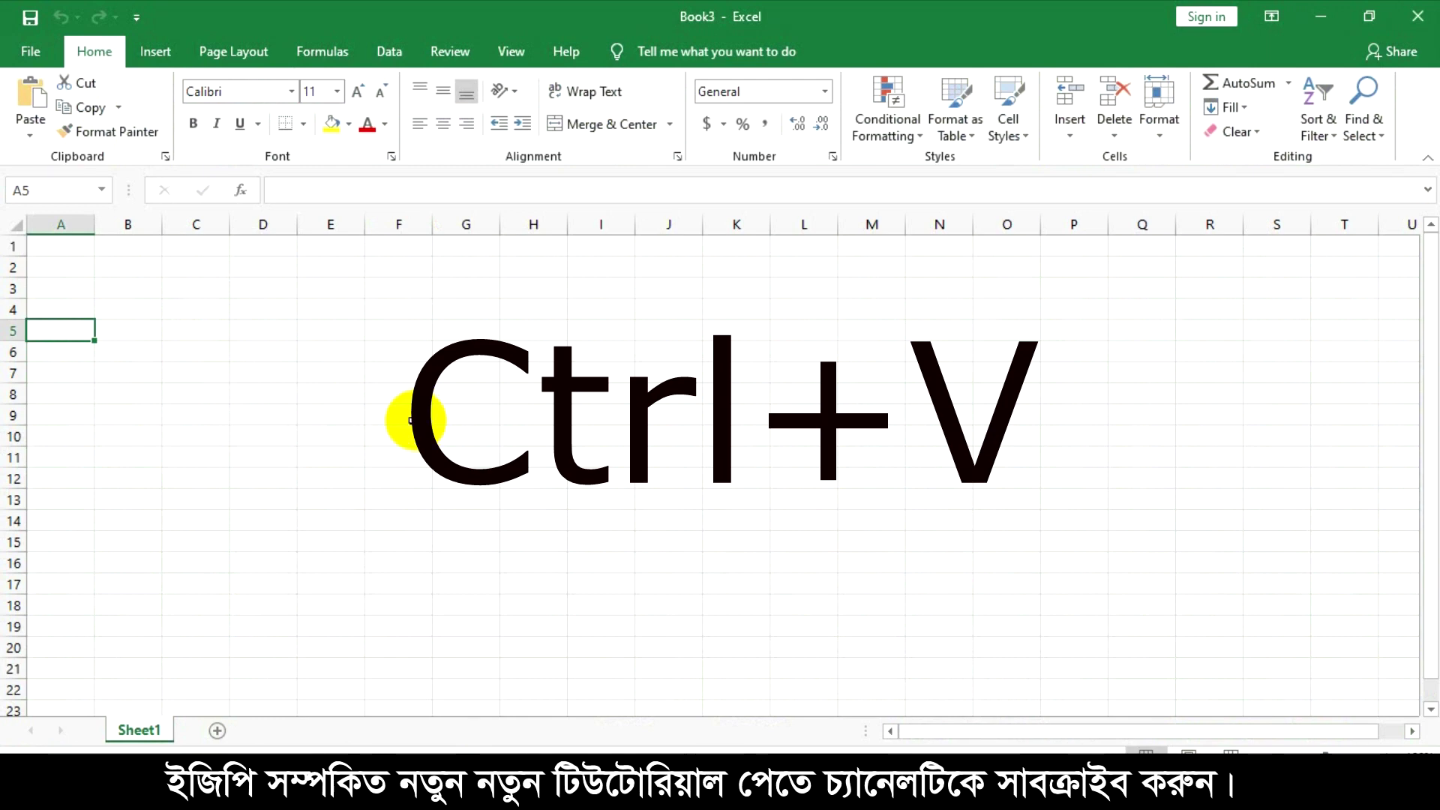
{"action": "key", "text": "ctrl+v"}
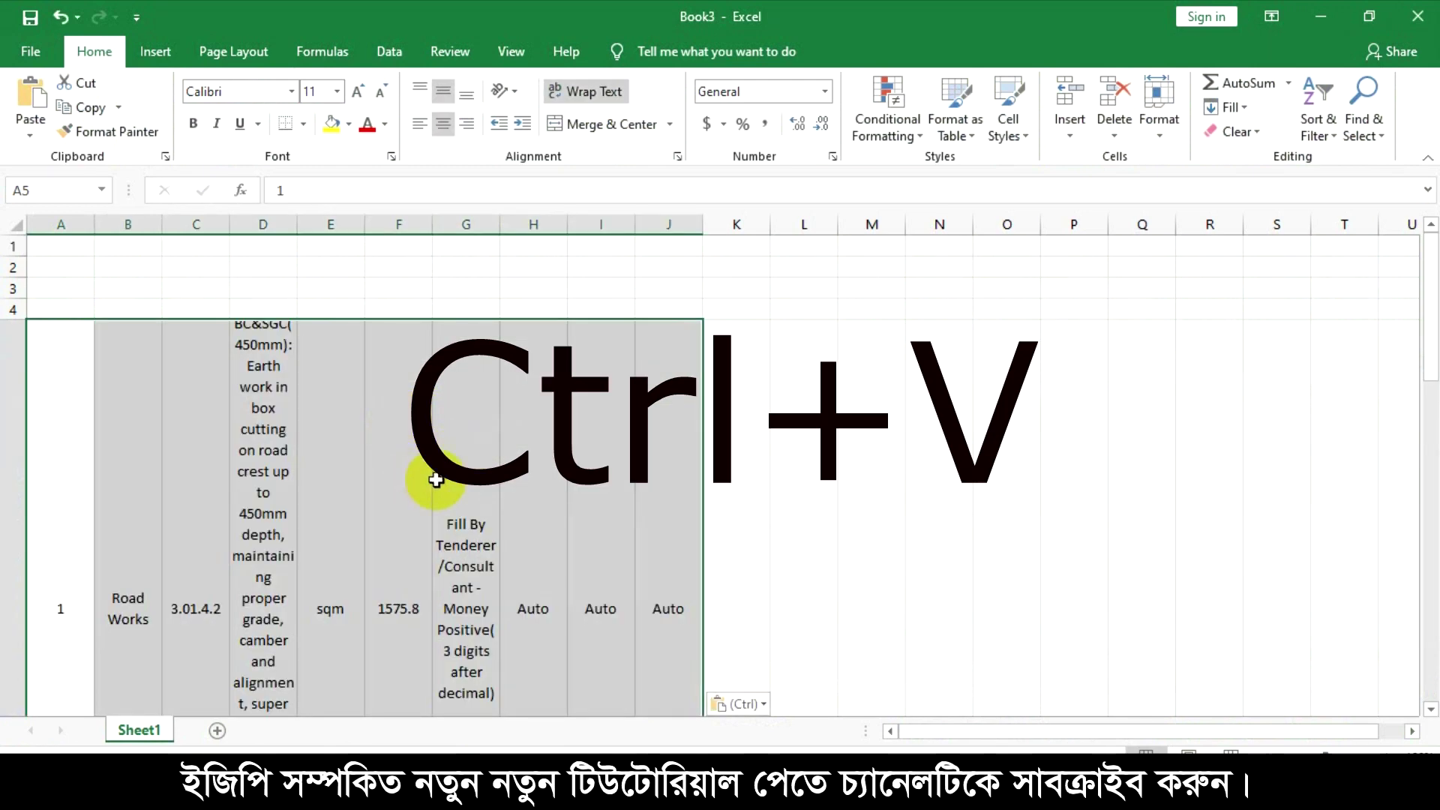
{"action": "scroll", "coordinate": [435, 480], "scroll_direction": "down", "scroll_amount": 6}
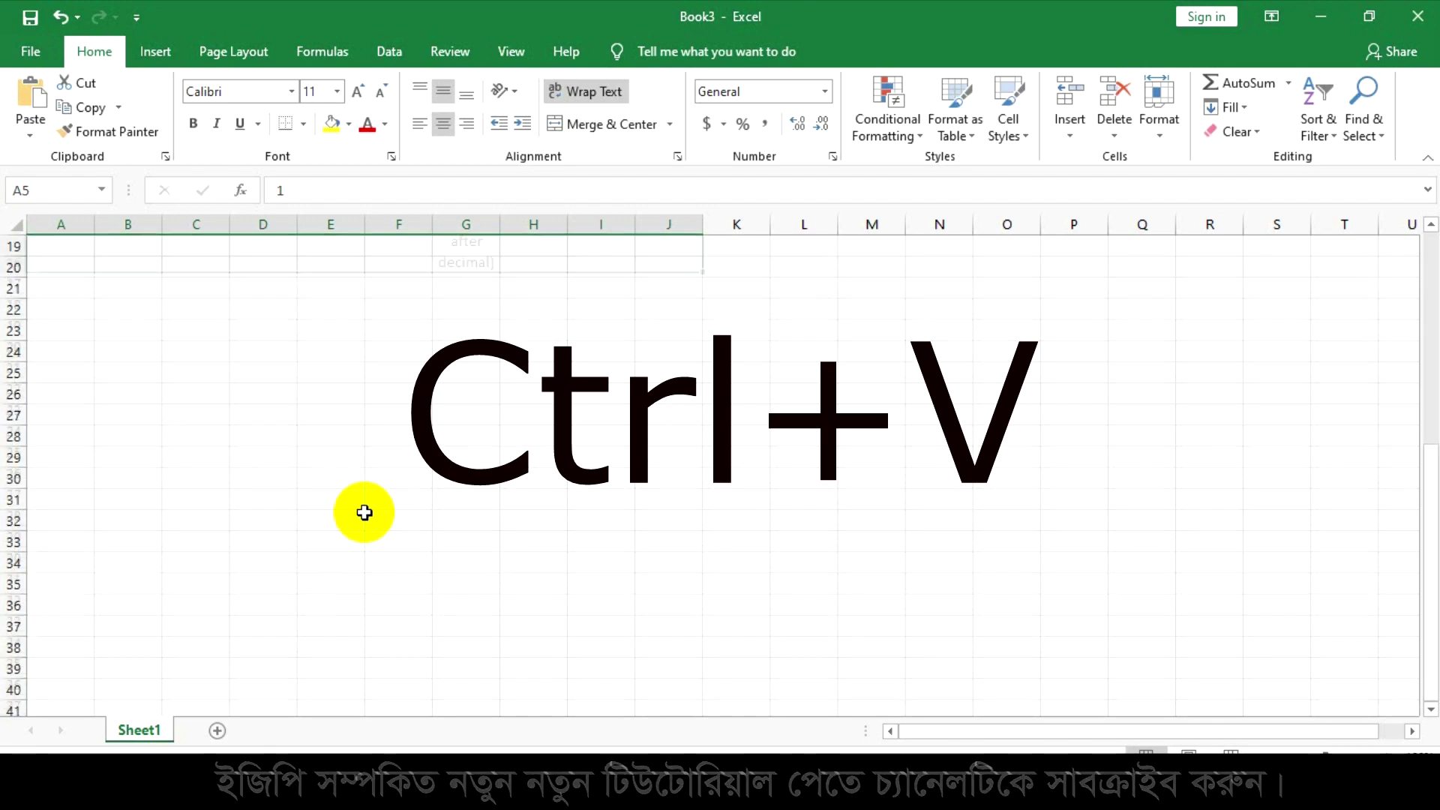
{"action": "scroll", "coordinate": [364, 512], "scroll_direction": "up", "scroll_amount": 6}
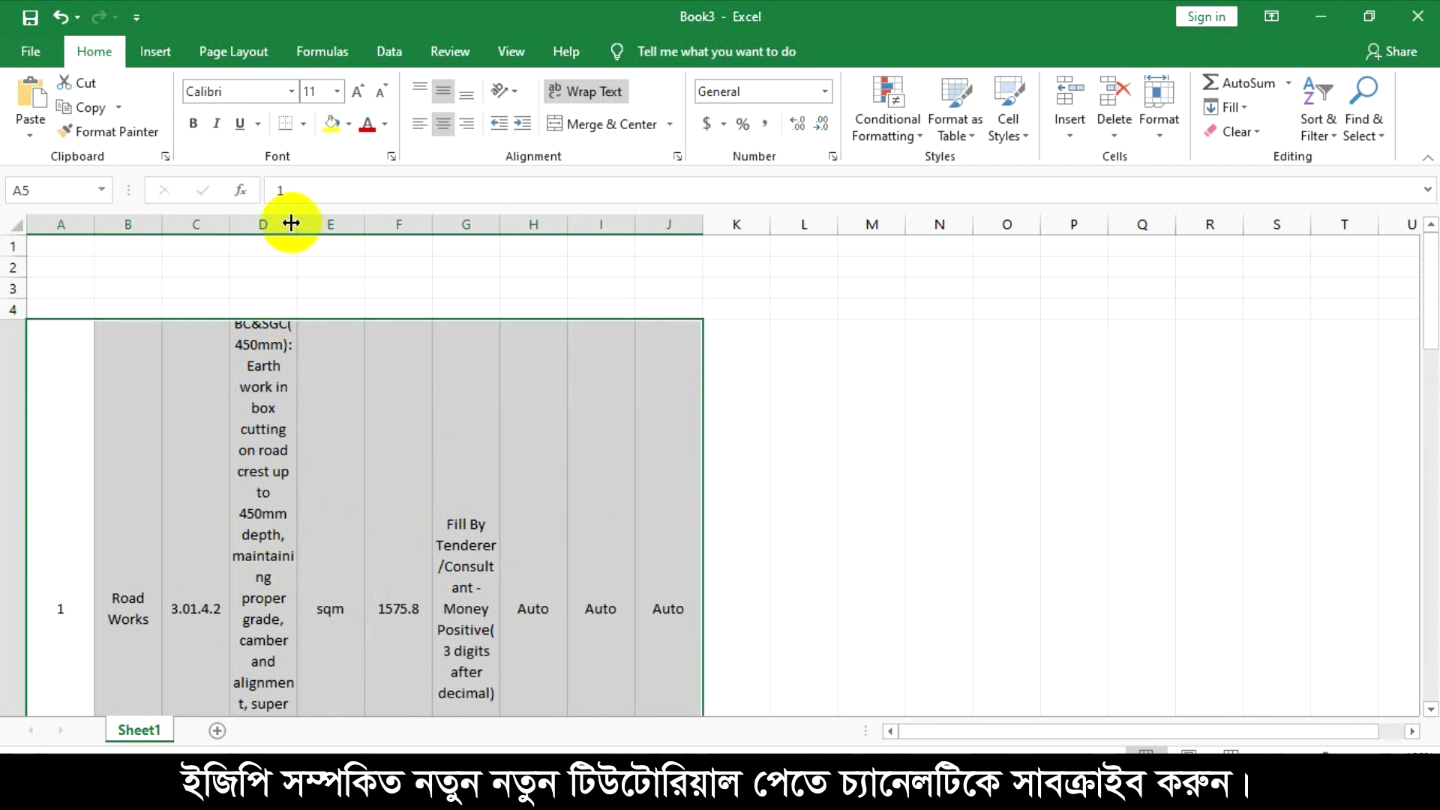
Widen description column D to several times its width and check item 1's unit and quantity cells.
{"action": "left_click_drag", "start_coordinate": [291, 223], "coordinate": [599, 225]}
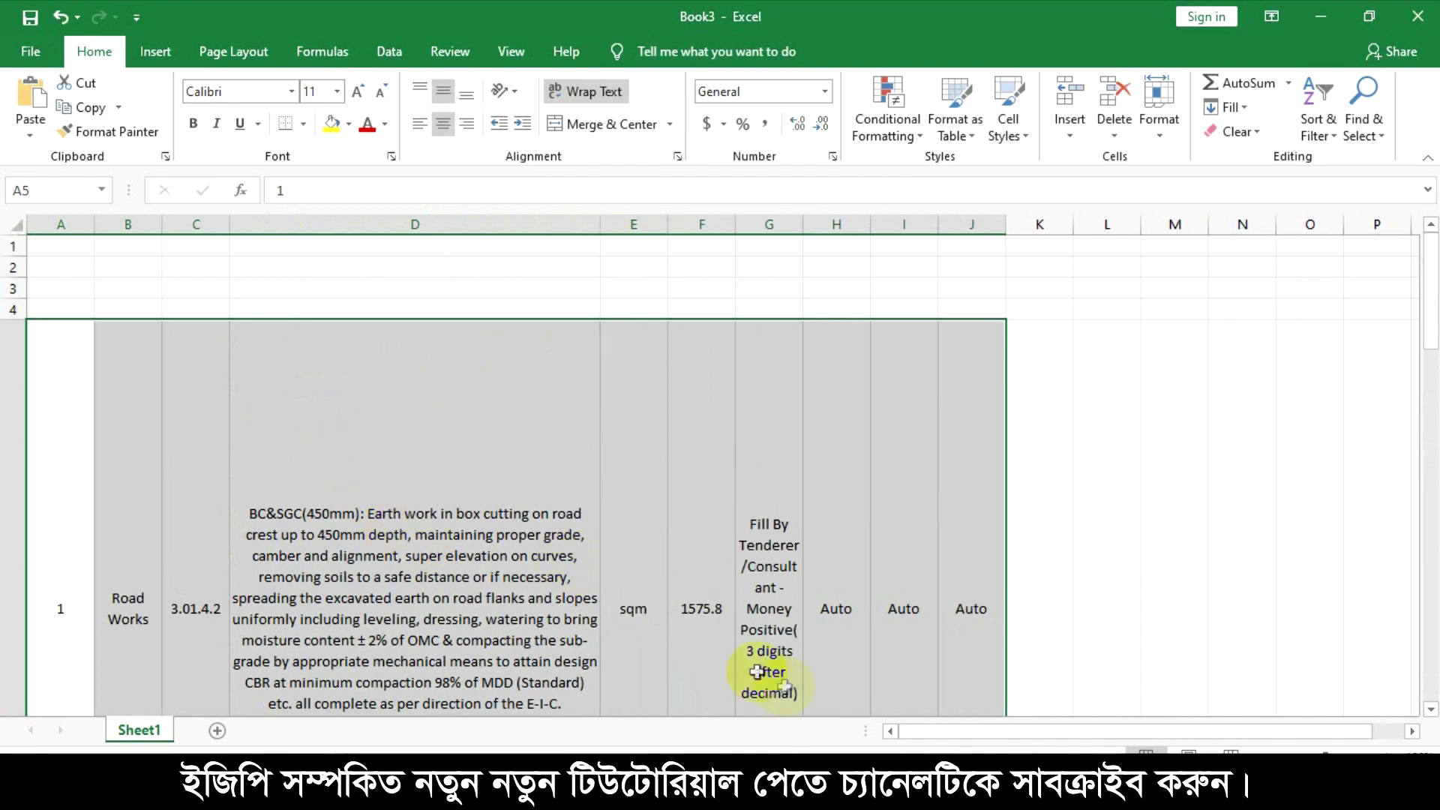
{"action": "left_click", "coordinate": [702, 600]}
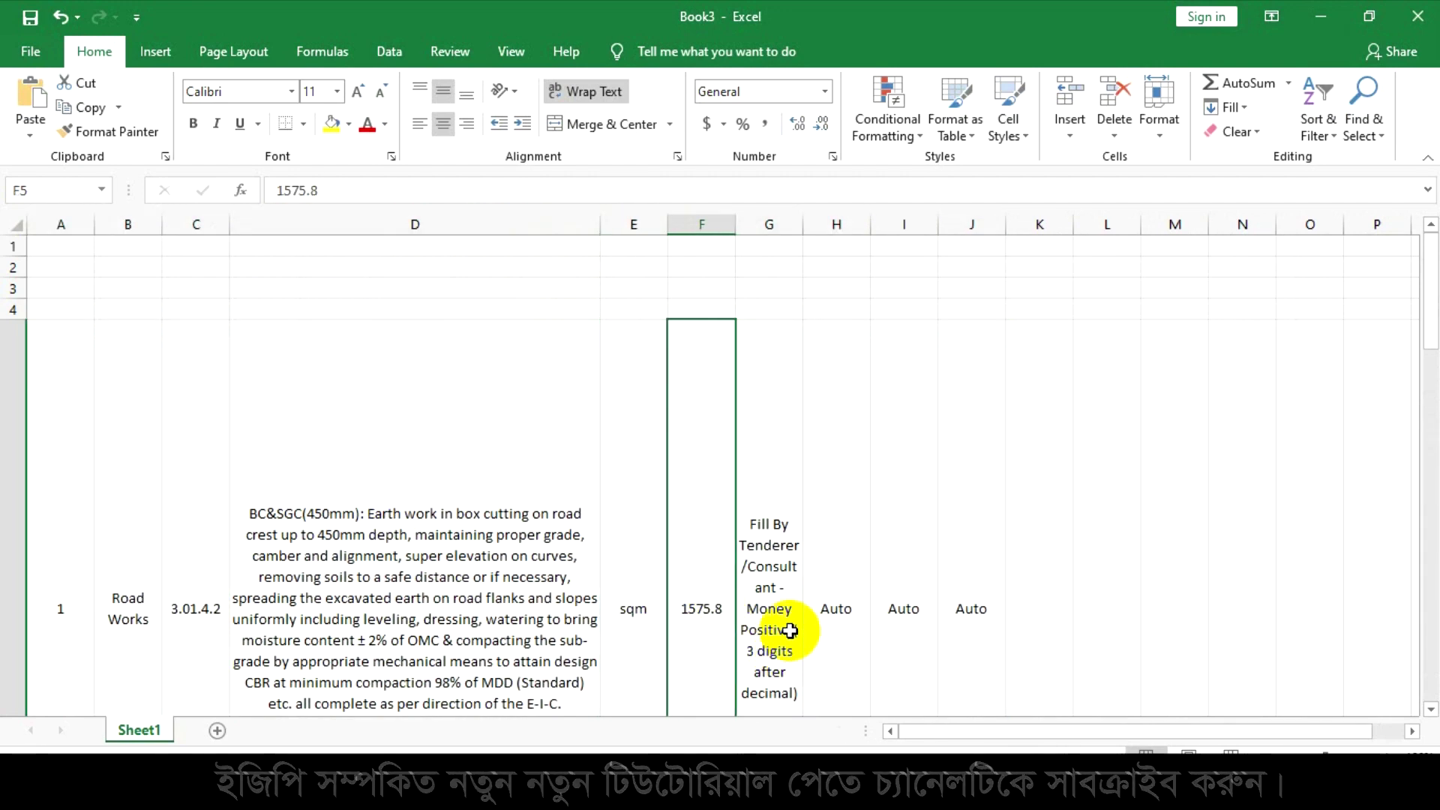
{"action": "left_click", "coordinate": [630, 601]}
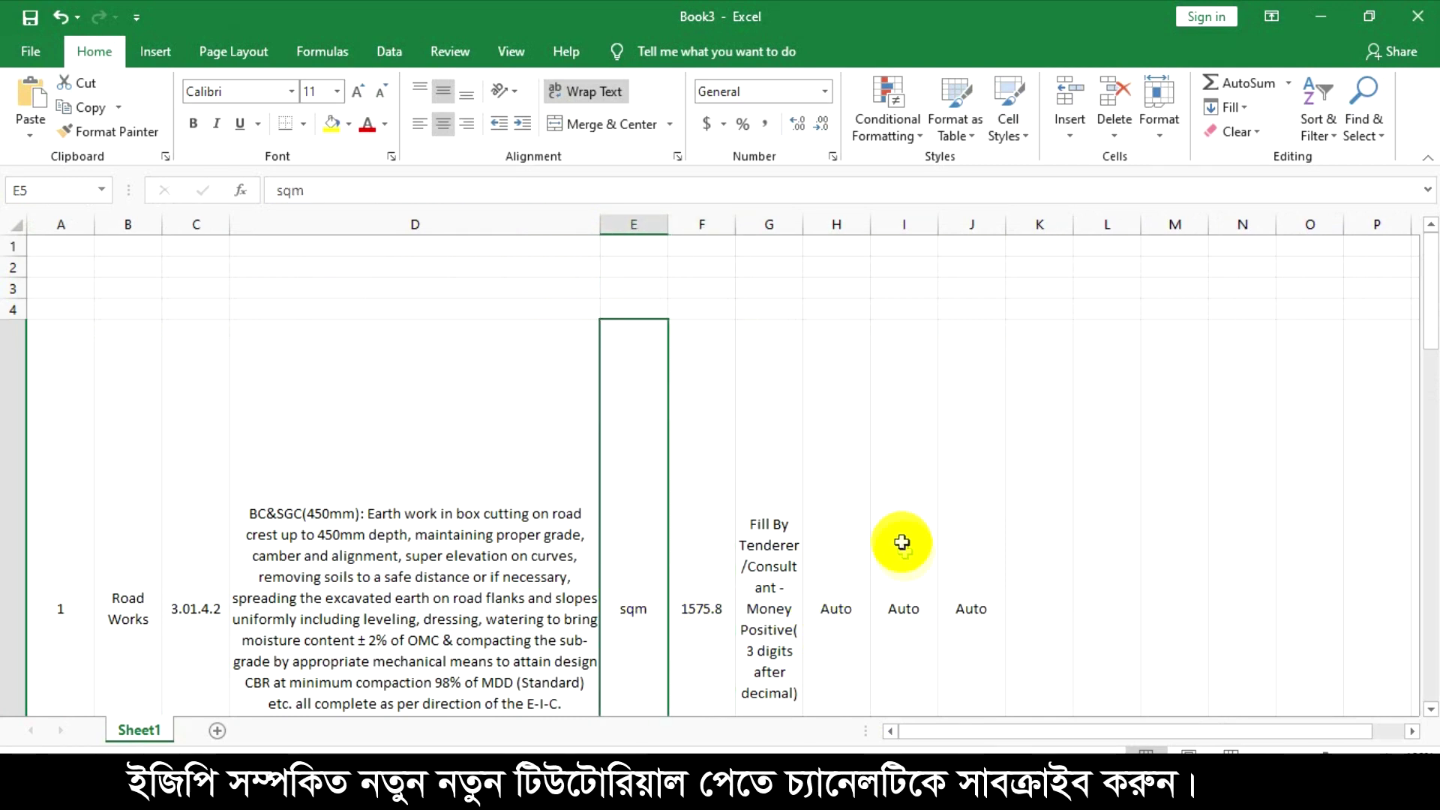
{"action": "left_click", "coordinate": [716, 521]}
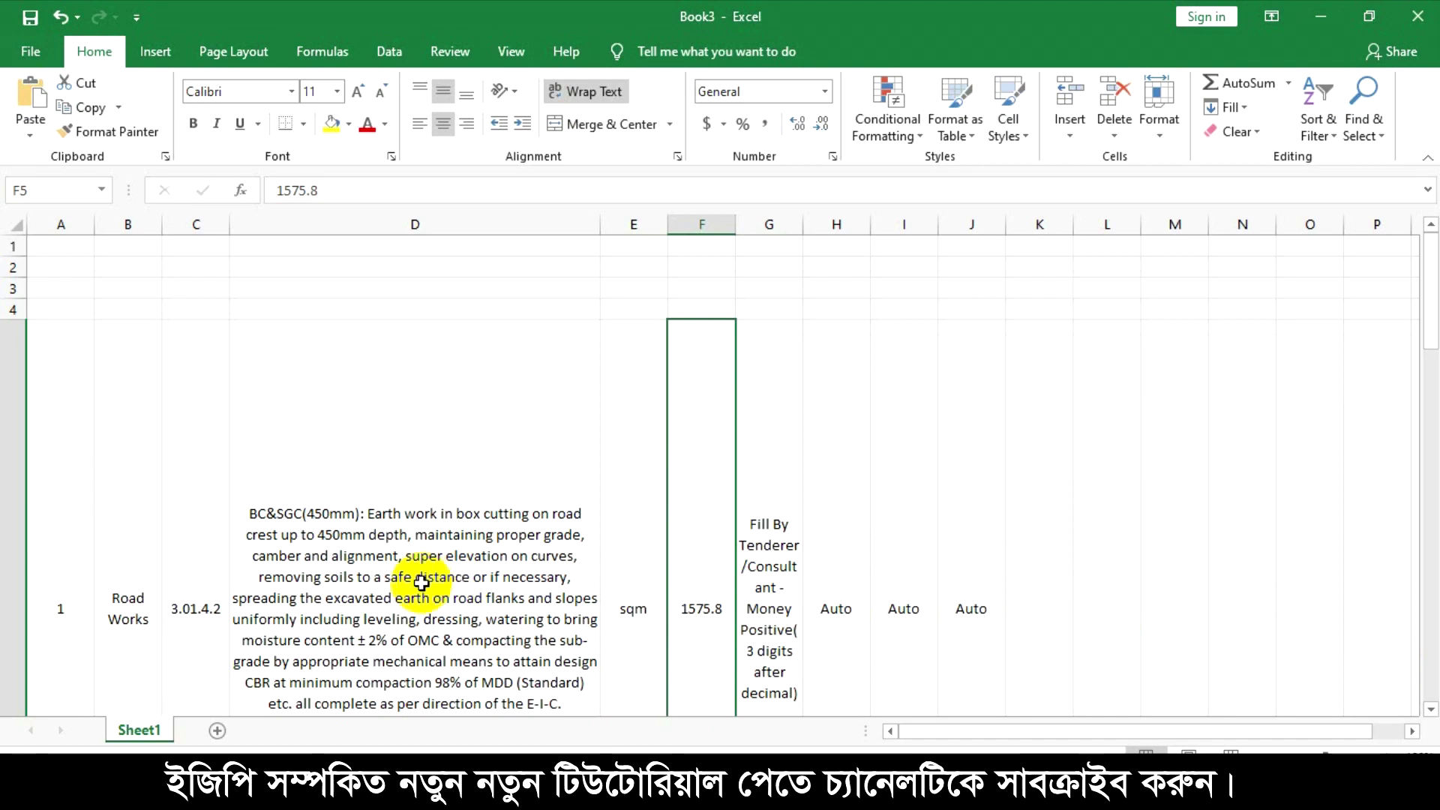
Reduce the height of row 5 so it just fits item 1's full description.
{"action": "scroll", "coordinate": [582, 550], "scroll_direction": "down", "scroll_amount": 5, "text": "ctrl"}
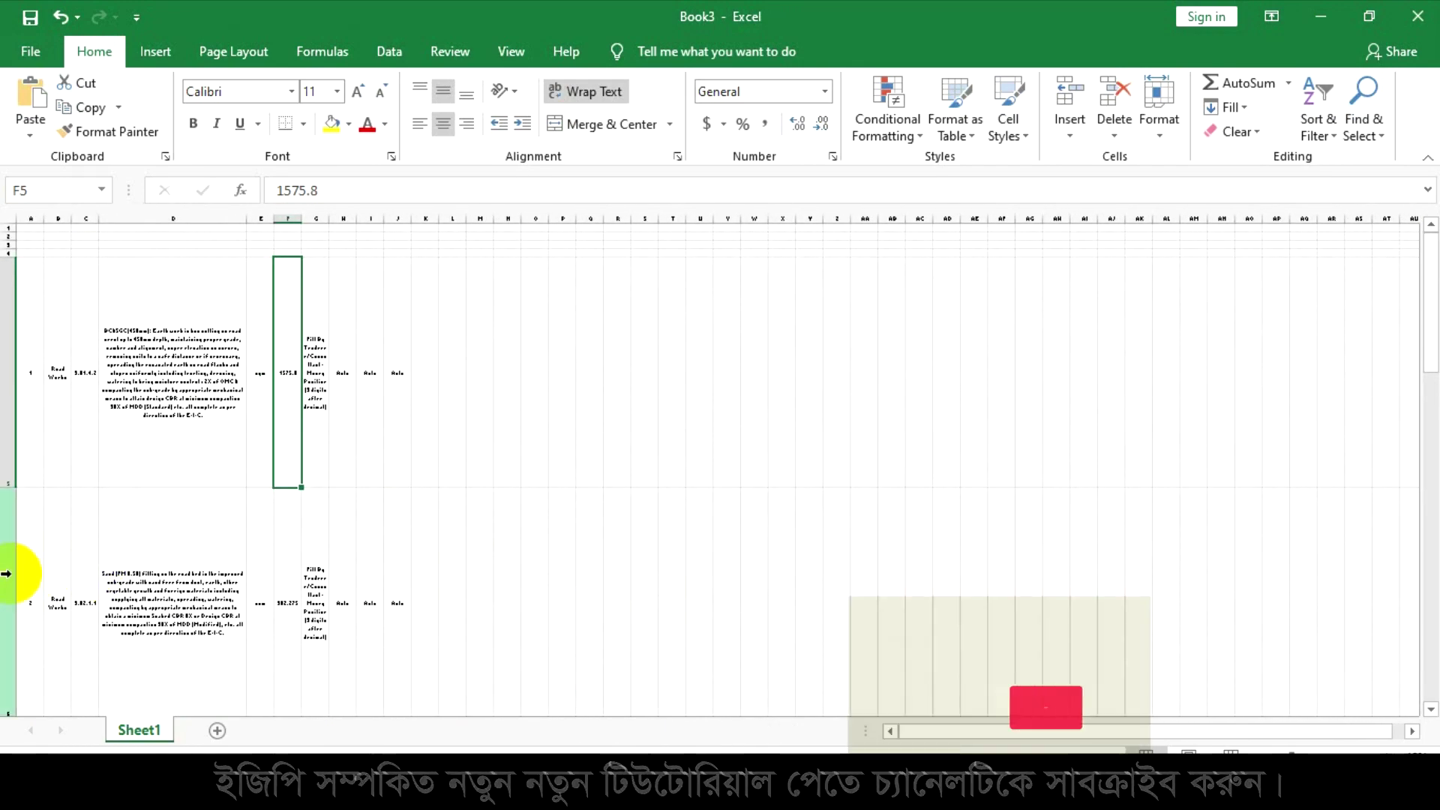
{"action": "scroll", "coordinate": [84, 576], "scroll_direction": "up", "scroll_amount": 5, "text": "ctrl"}
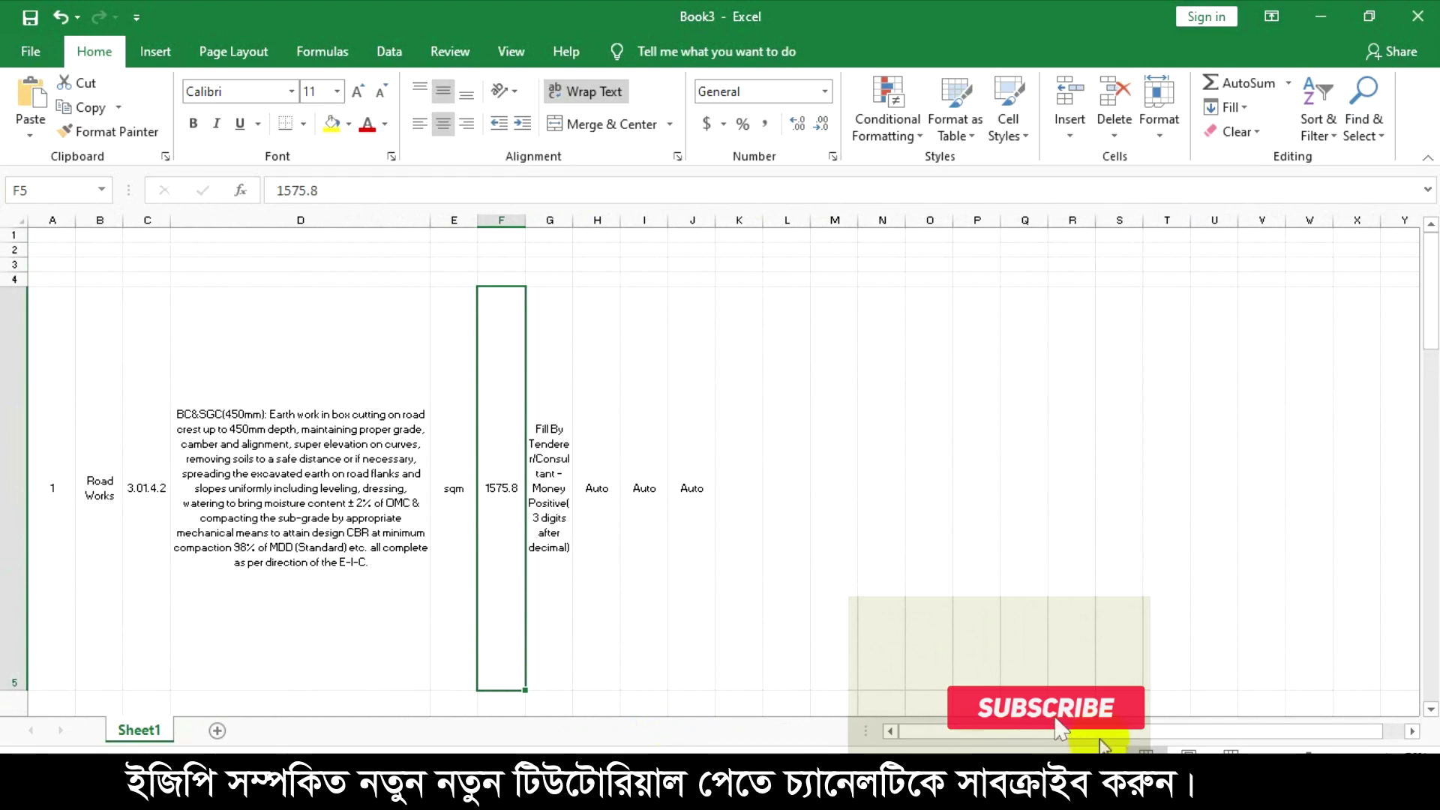
{"action": "left_click_drag", "start_coordinate": [15, 690], "coordinate": [100, 413]}
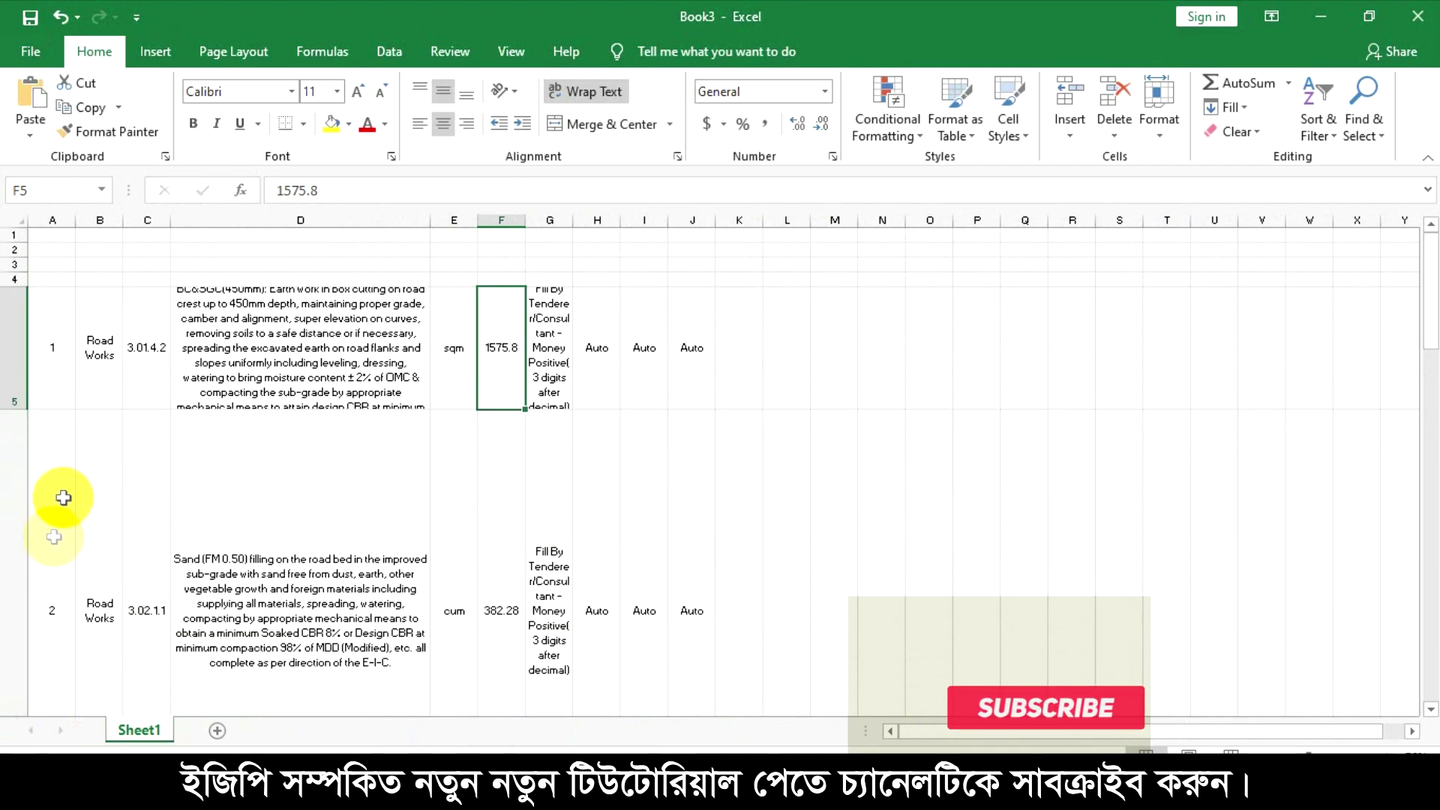
{"action": "left_click_drag", "start_coordinate": [10, 410], "coordinate": [18, 447]}
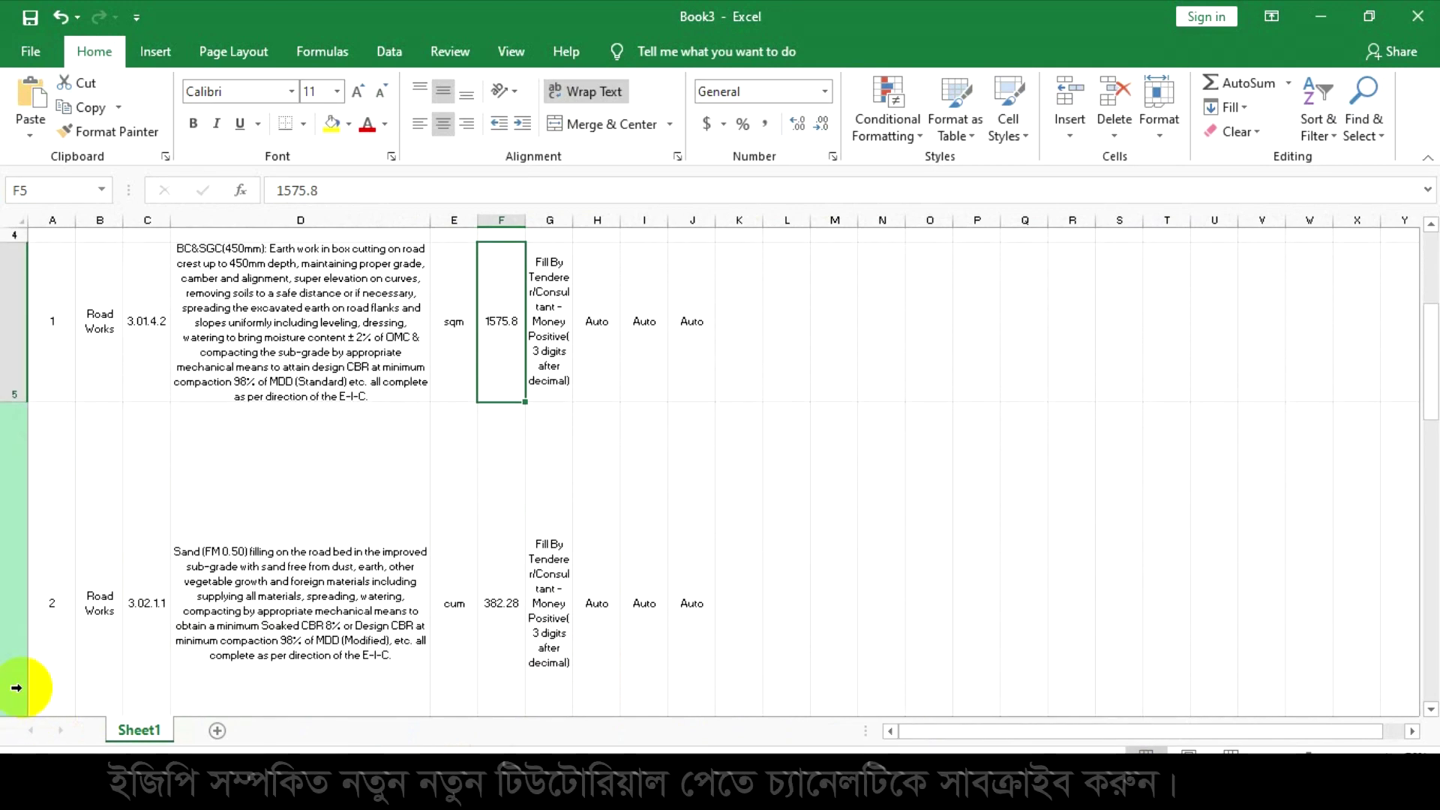
{"action": "scroll", "coordinate": [16, 687], "scroll_direction": "down", "scroll_amount": 1}
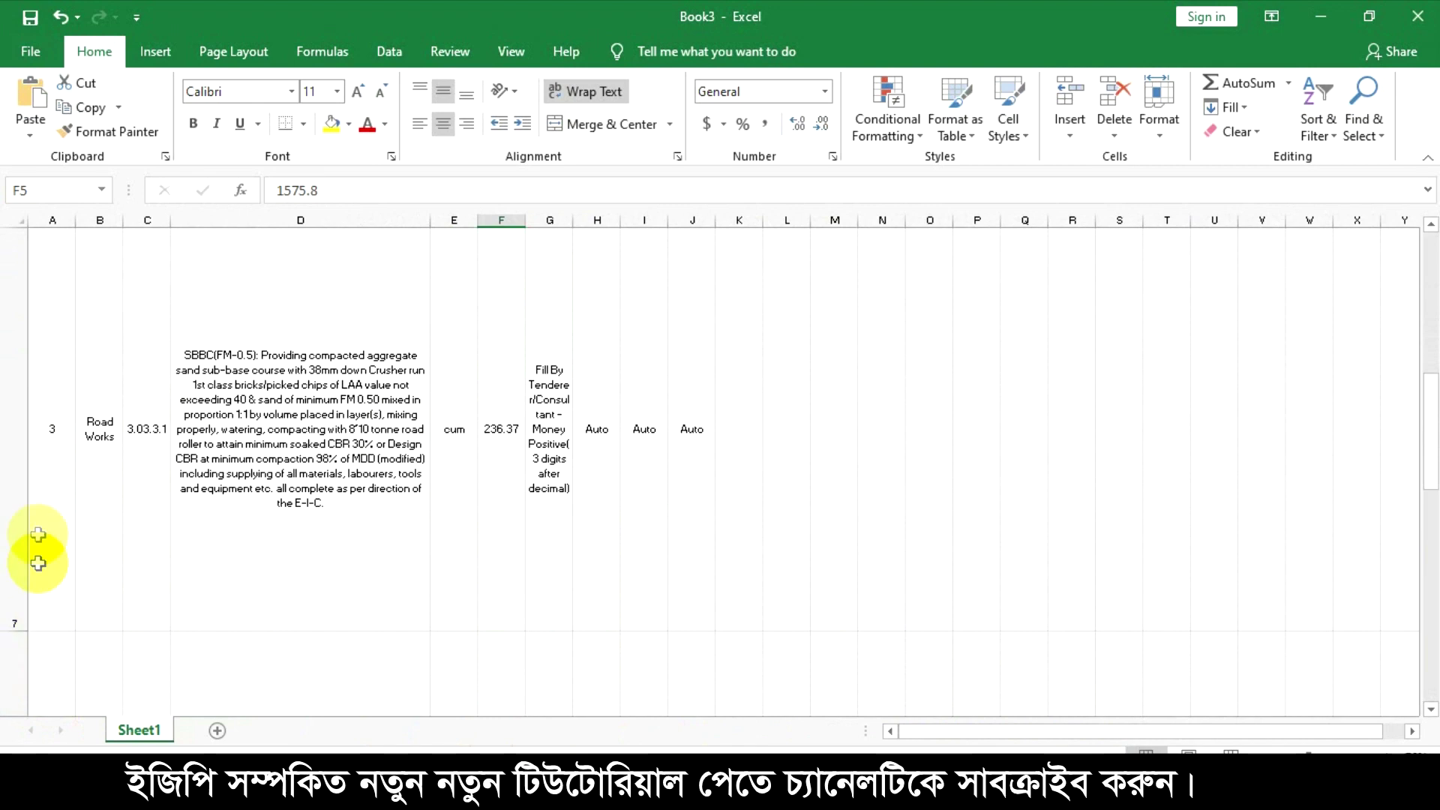
Reduce the heights of the rows for items 2 to 8 to remove the empty space around their descriptions.
{"action": "scroll", "coordinate": [106, 488], "scroll_direction": "down", "scroll_amount": 8, "text": "ctrl"}
{"action": "scroll", "coordinate": [150, 482], "scroll_direction": "up", "scroll_amount": 5, "text": "ctrl"}
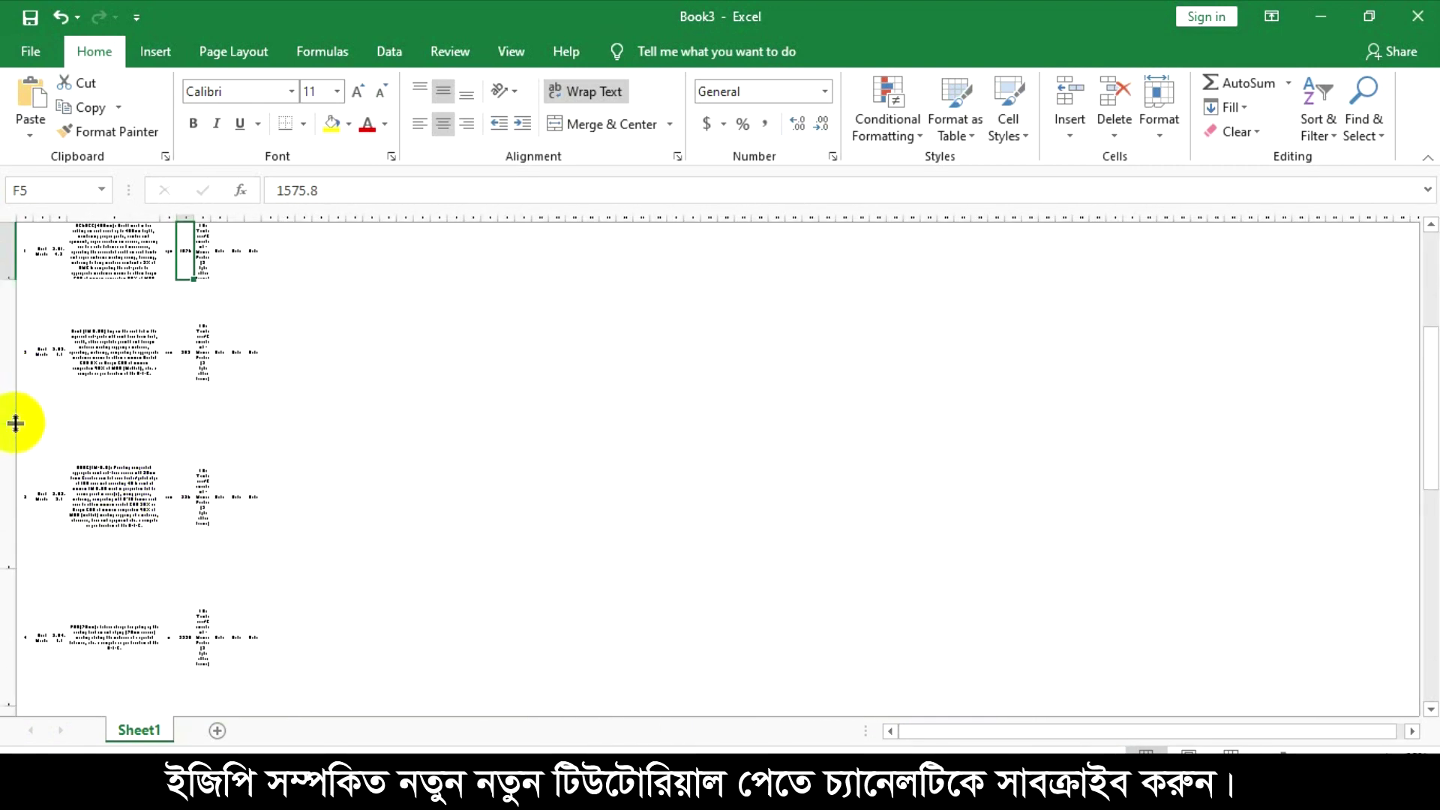
{"action": "left_click_drag", "start_coordinate": [13, 421], "coordinate": [17, 333]}
{"action": "left_click_drag", "start_coordinate": [13, 483], "coordinate": [30, 401]}
{"action": "left_click_drag", "start_coordinate": [17, 538], "coordinate": [34, 457]}
{"action": "left_click_drag", "start_coordinate": [9, 605], "coordinate": [42, 513]}
{"action": "left_click_drag", "start_coordinate": [16, 649], "coordinate": [80, 546]}
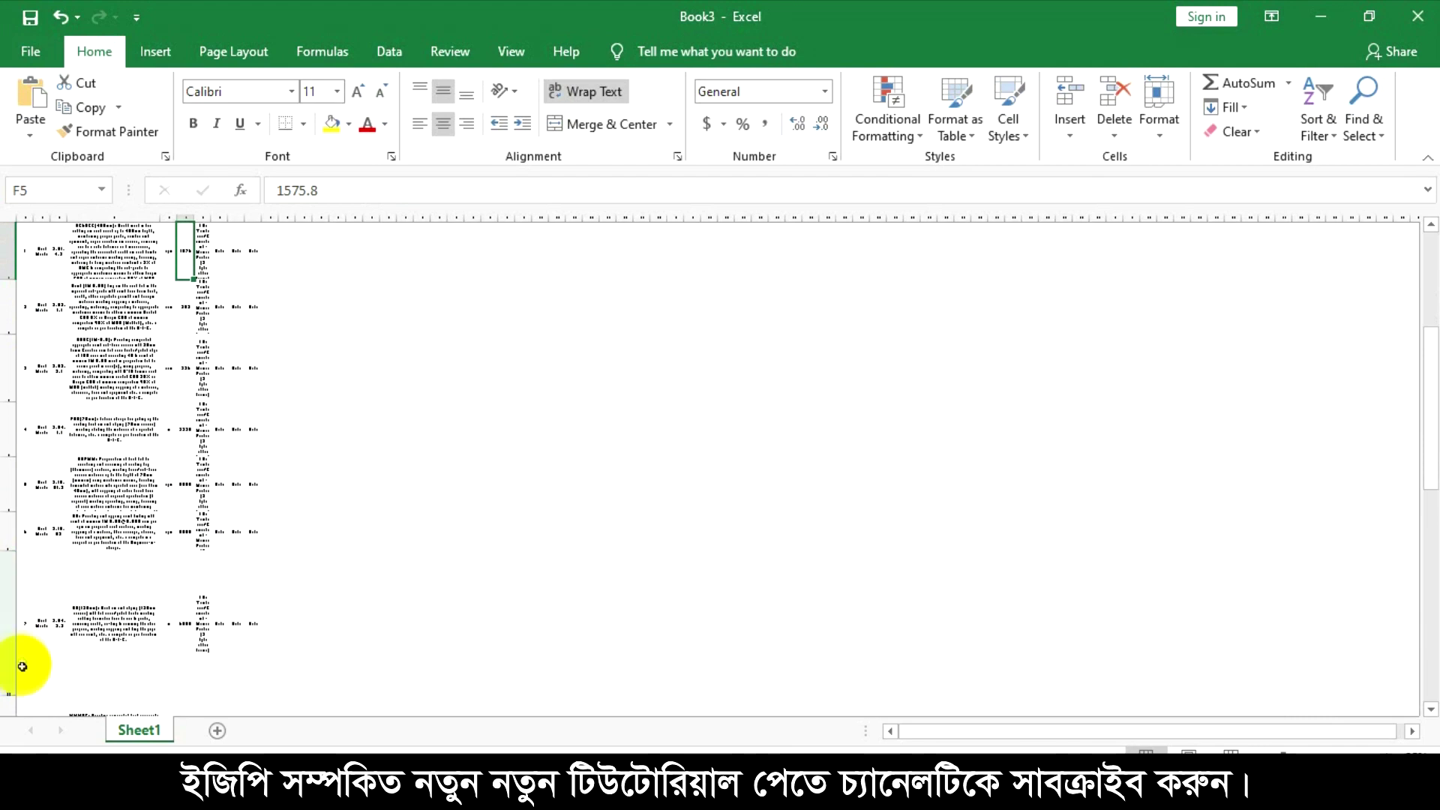
{"action": "left_click_drag", "start_coordinate": [13, 692], "coordinate": [52, 604]}
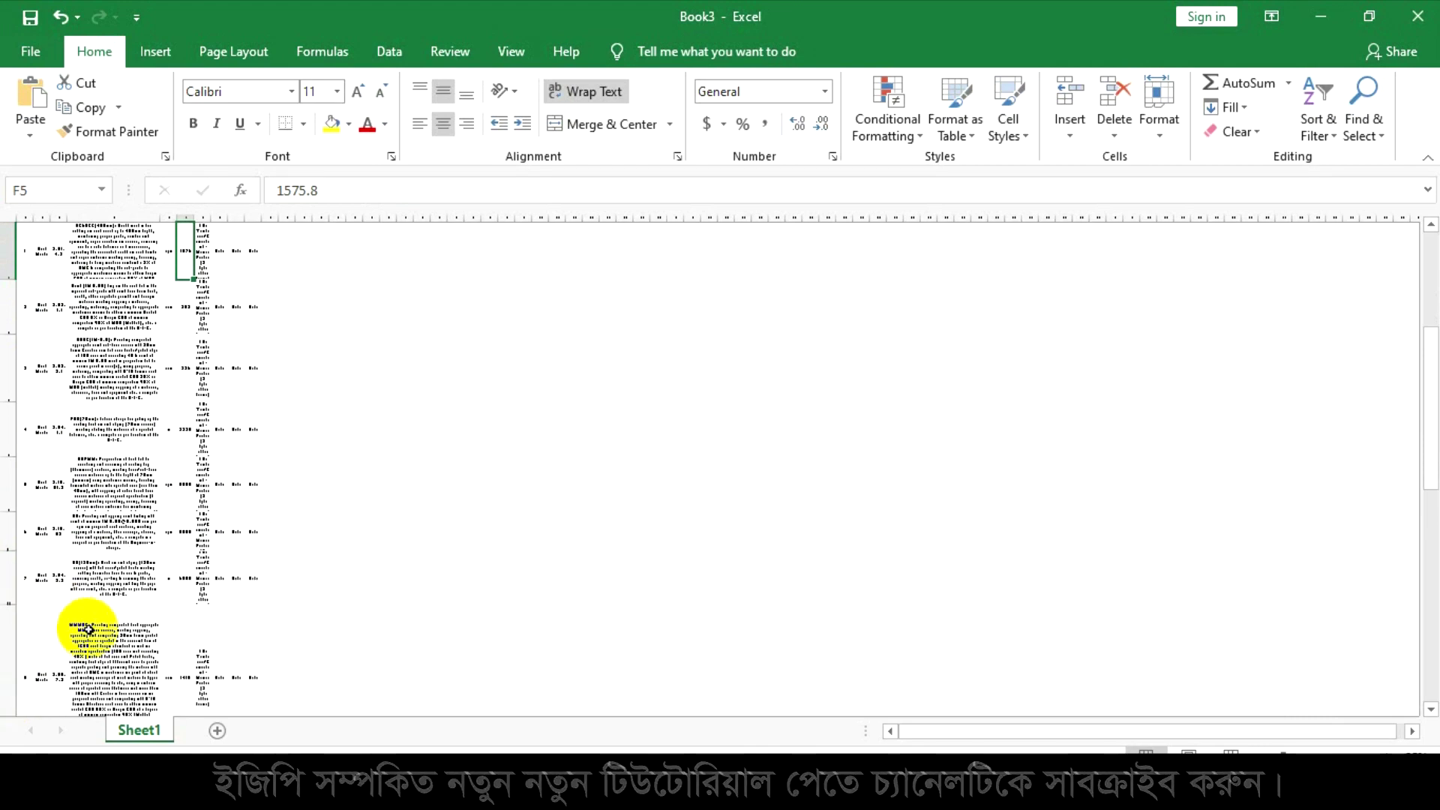
{"action": "scroll", "coordinate": [90, 623], "scroll_direction": "down", "scroll_amount": 1}
{"action": "left_click_drag", "start_coordinate": [12, 573], "coordinate": [45, 541]}
{"action": "scroll", "coordinate": [296, 530], "scroll_direction": "up", "scroll_amount": 2}
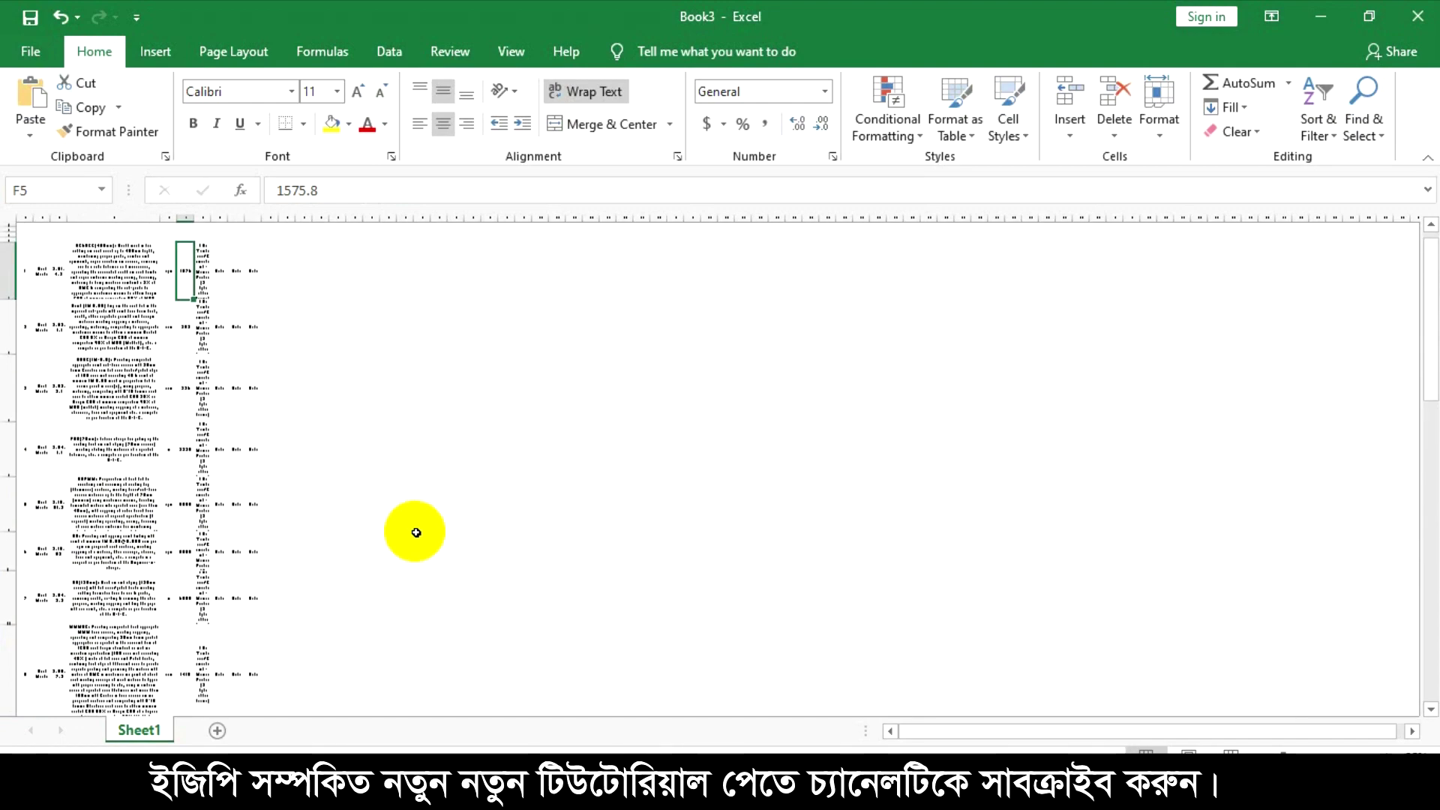
Clear the "Fill By Tenderer/Consultant" and "Auto" placeholder text from columns G to J of the item rows.
{"action": "scroll", "coordinate": [411, 530], "scroll_direction": "up", "scroll_amount": 10}
{"action": "scroll", "coordinate": [883, 595], "scroll_direction": "up", "scroll_amount": 2}
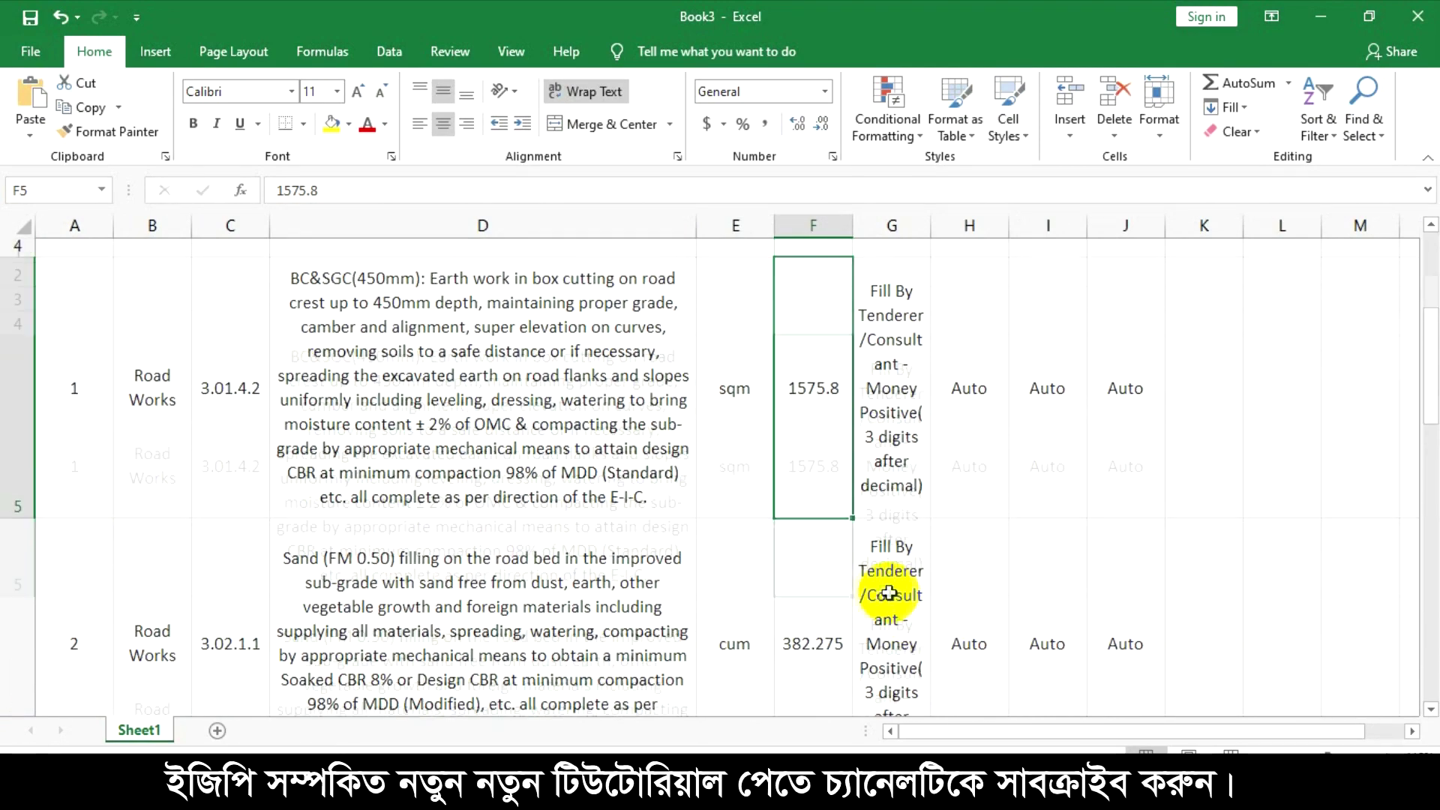
{"action": "left_click", "coordinate": [936, 330]}
{"action": "left_click_drag", "start_coordinate": [900, 257], "coordinate": [909, 421]}
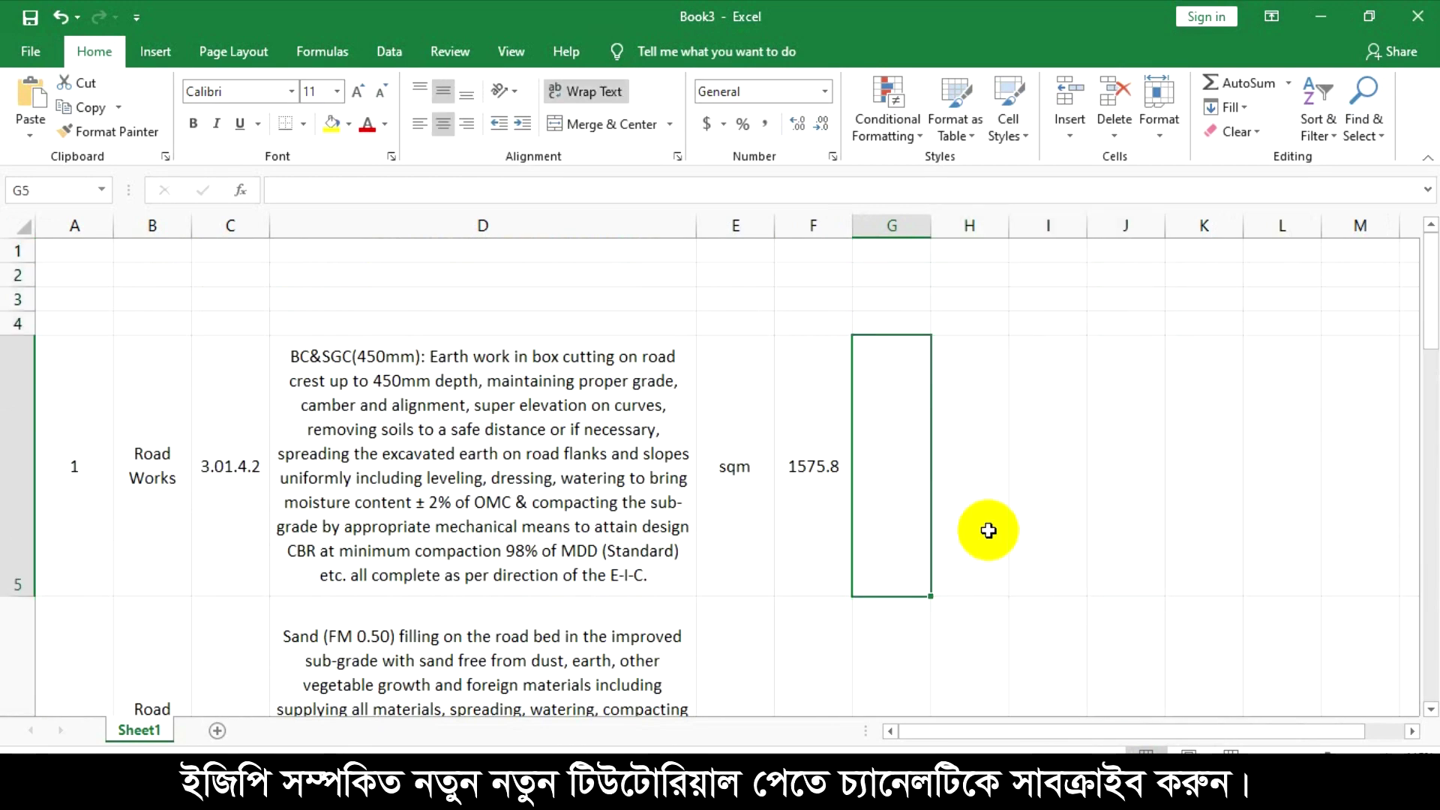
Format item 1's quantity in F5 as a number with one decimal place and check its item code in C5.
{"action": "left_click", "coordinate": [796, 462]}
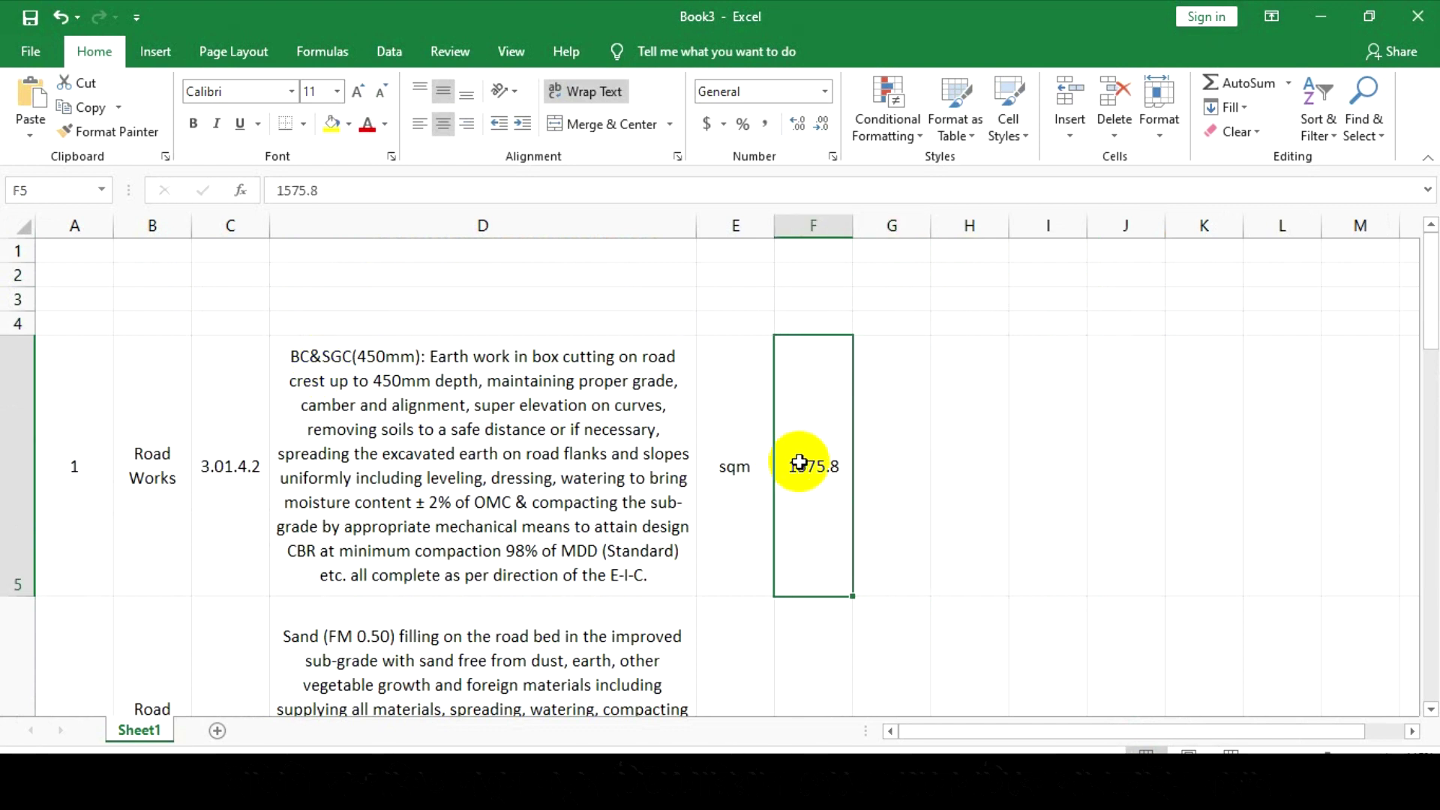
{"action": "left_click", "coordinate": [822, 124]}
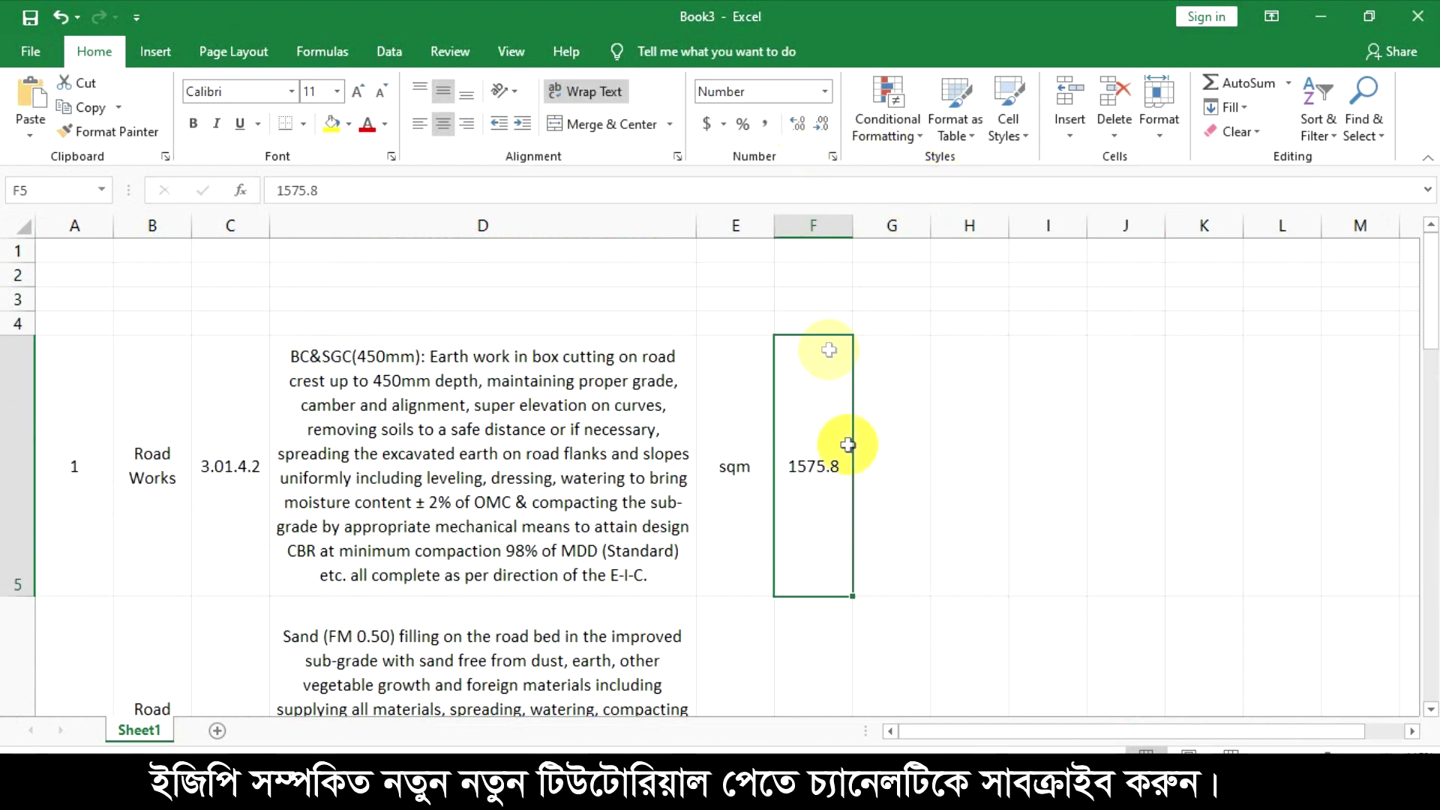
{"action": "left_click", "coordinate": [891, 466]}
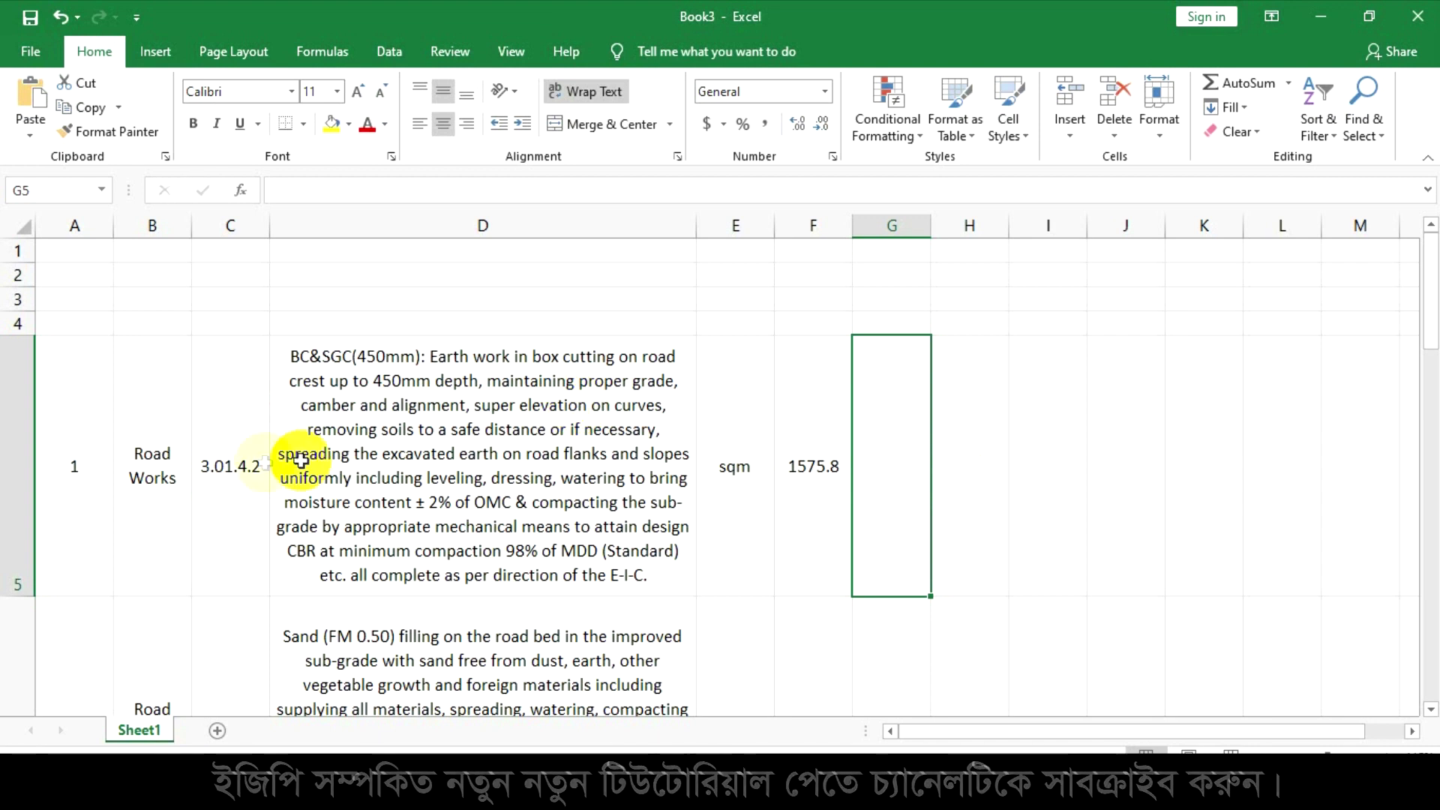
{"action": "left_click", "coordinate": [222, 465]}
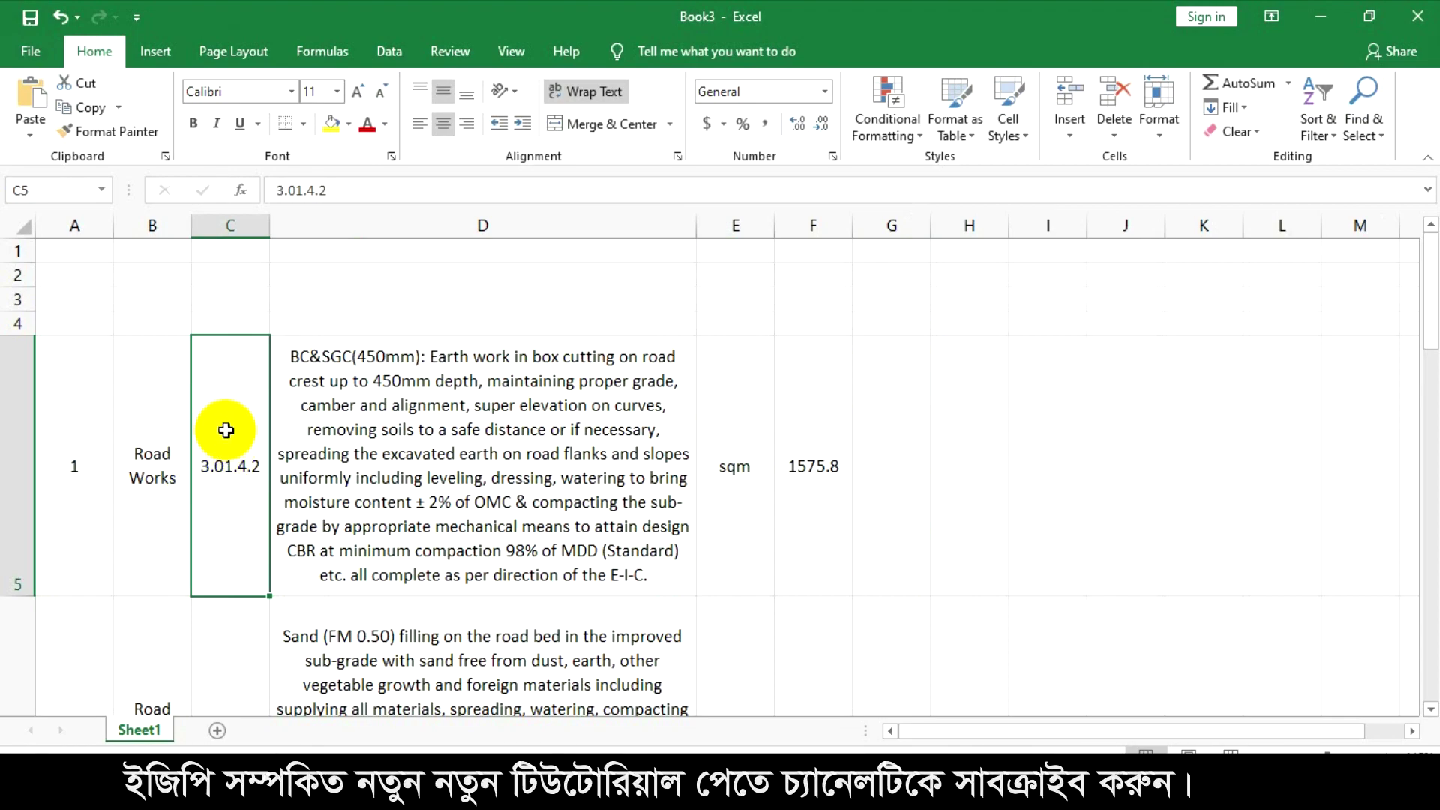
{"action": "scroll", "coordinate": [349, 501], "scroll_direction": "up", "scroll_amount": 1, "text": "ctrl"}
{"action": "scroll", "coordinate": [349, 501], "scroll_direction": "up", "scroll_amount": 2, "text": "ctrl"}
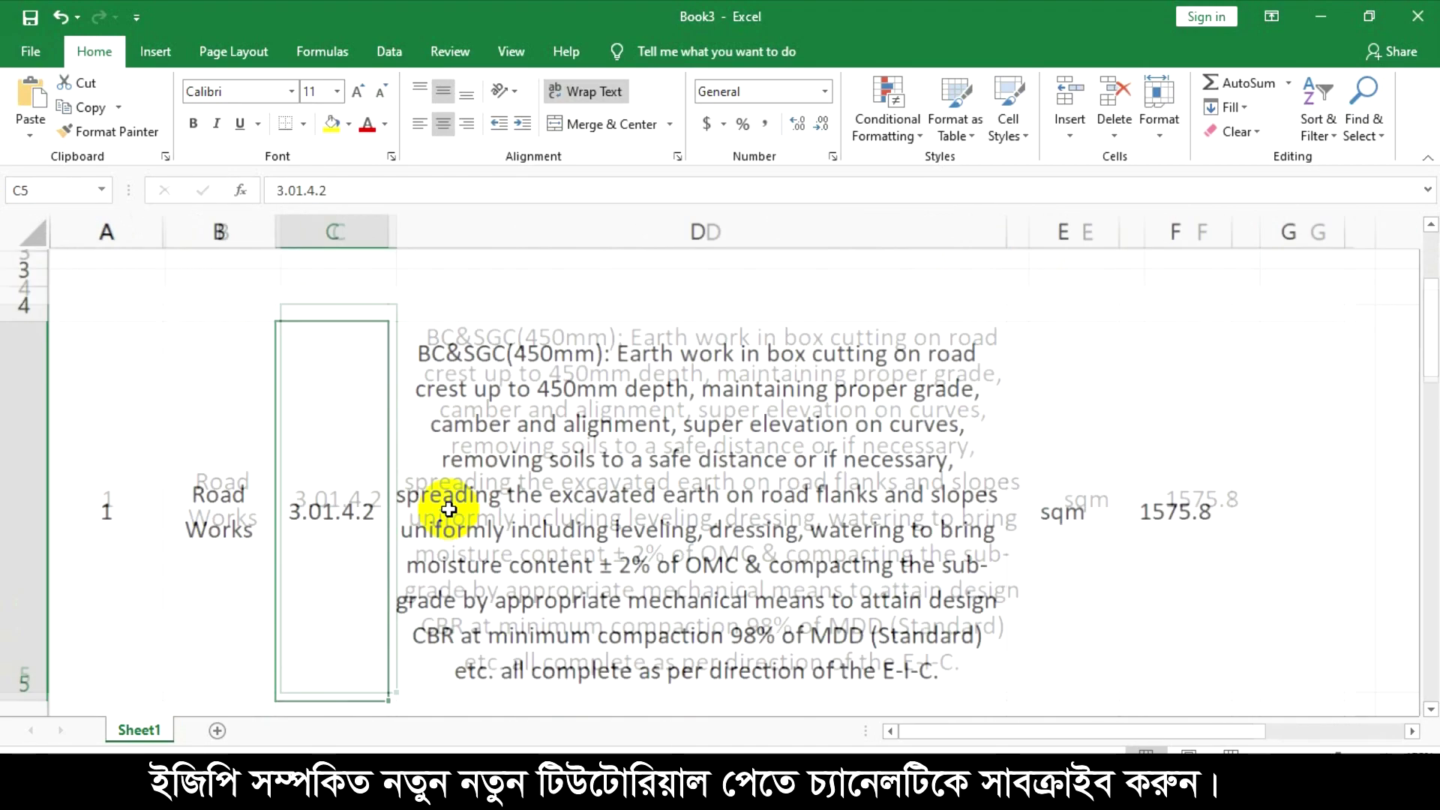
{"action": "scroll", "coordinate": [524, 529], "scroll_direction": "down", "scroll_amount": 1, "text": "ctrl"}
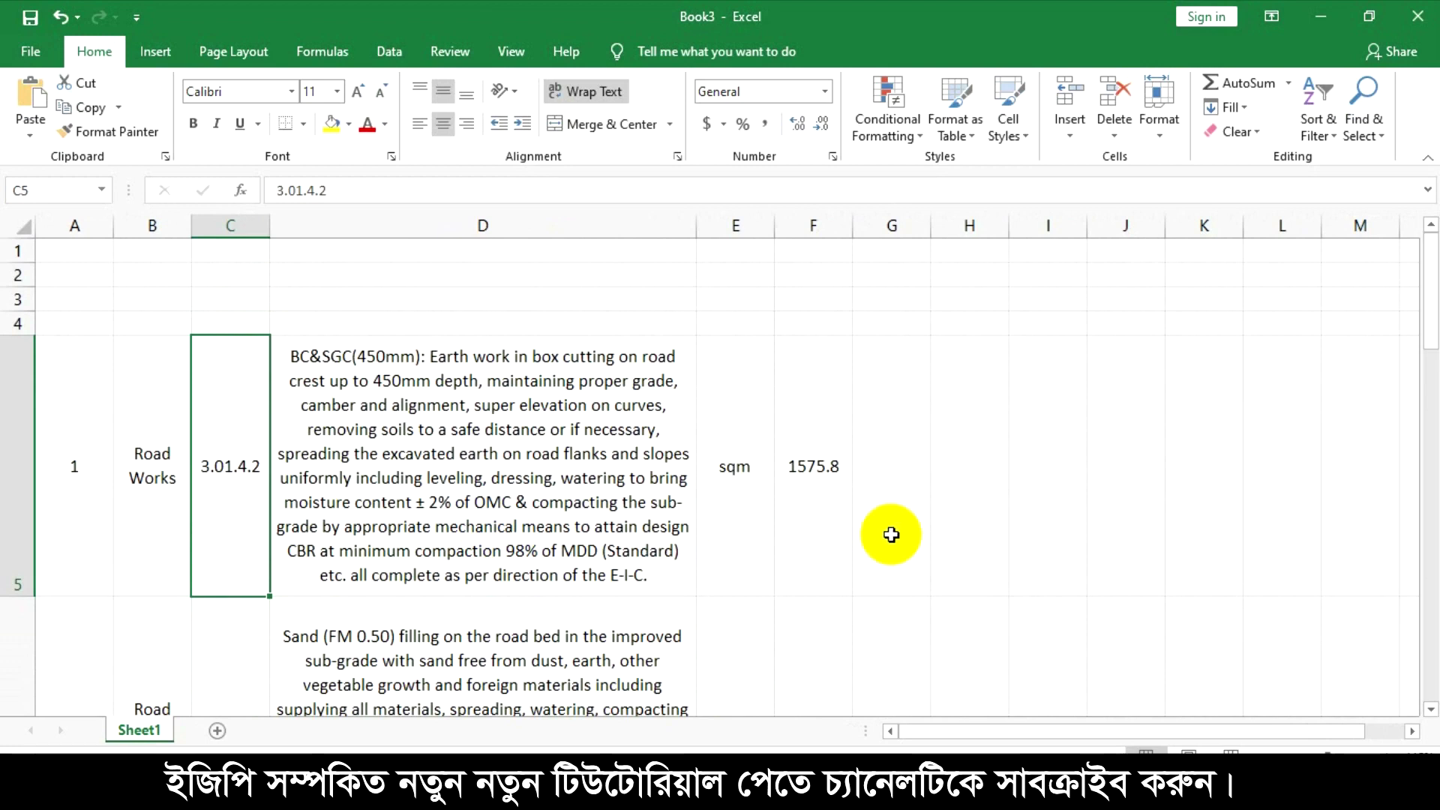
Enter 420.001 as item 1's rate in G5 and check it beside the quantity.
{"action": "left_click", "coordinate": [908, 468]}
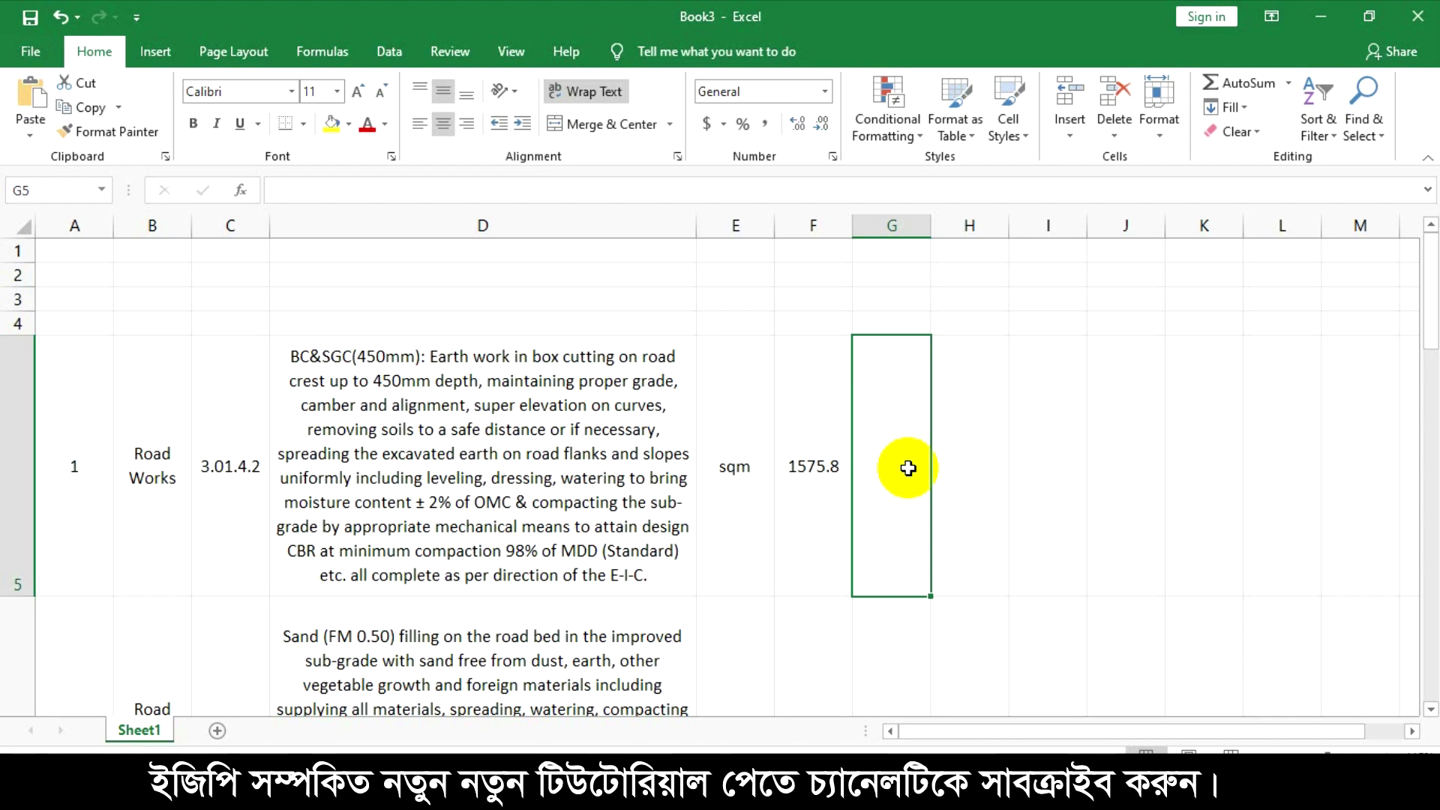
{"action": "type", "text": "420.001"}
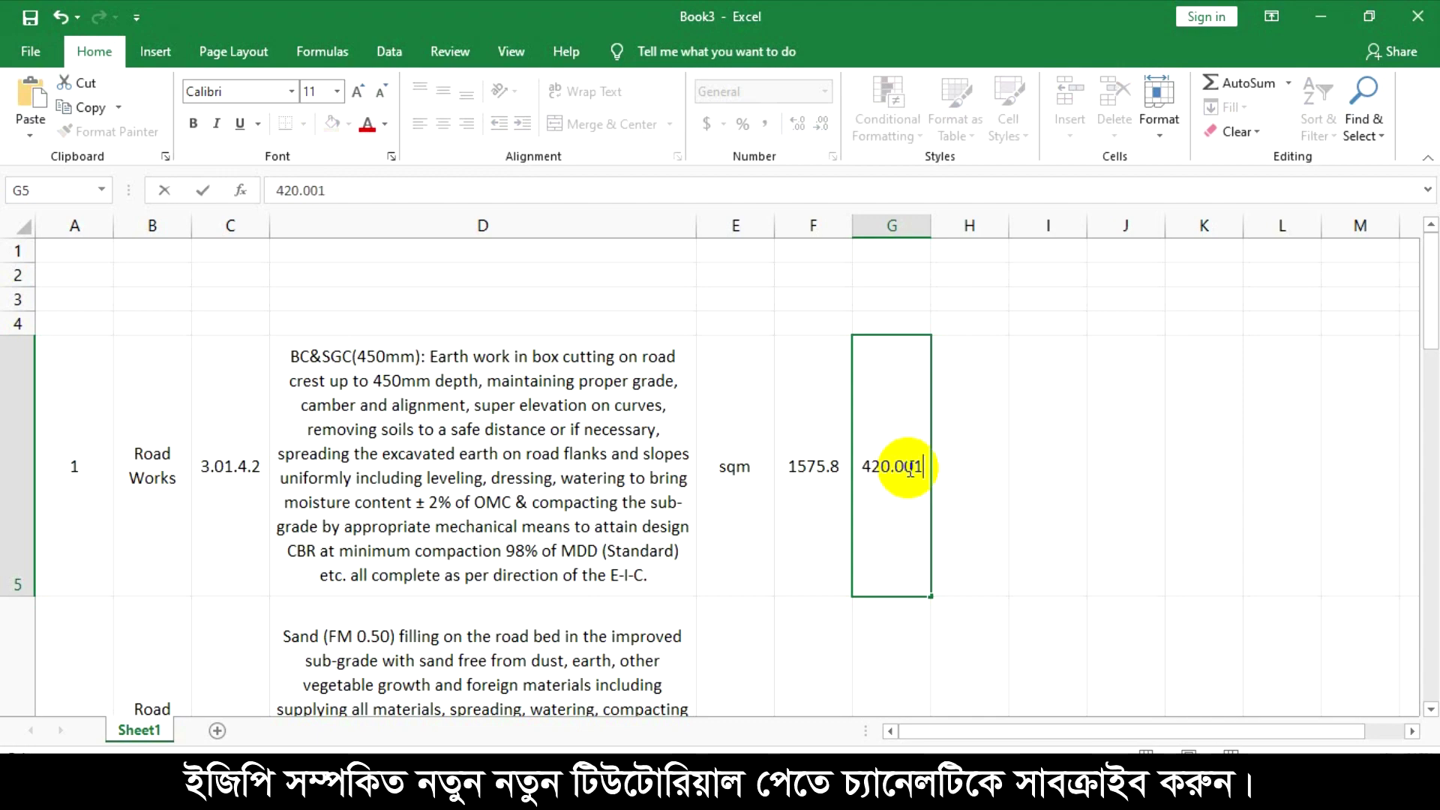
{"action": "key", "text": "Return"}
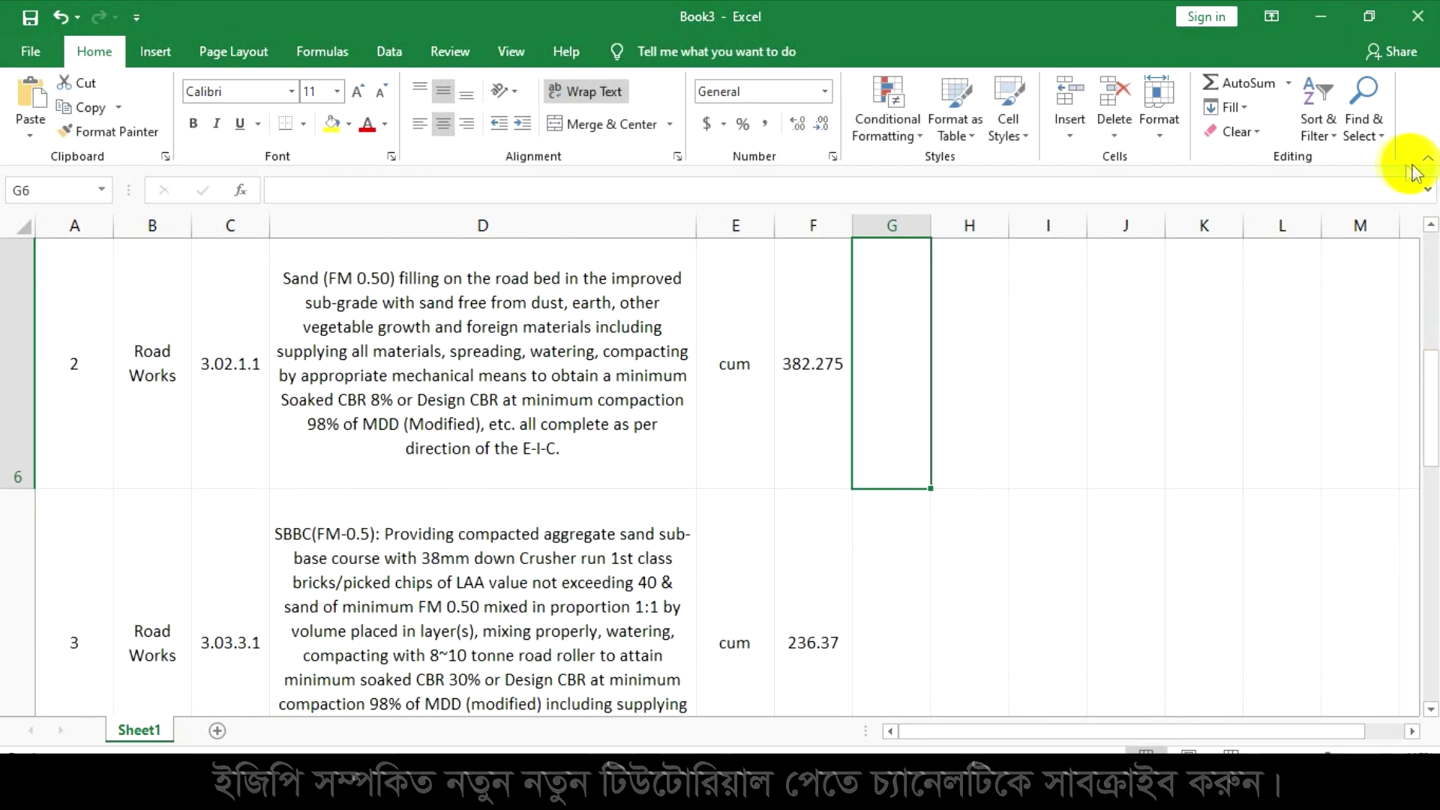
{"action": "scroll", "coordinate": [1432, 244], "scroll_direction": "up", "scroll_amount": 3}
{"action": "left_click", "coordinate": [1200, 352]}
{"action": "left_click", "coordinate": [868, 392]}
{"action": "left_click", "coordinate": [797, 385]}
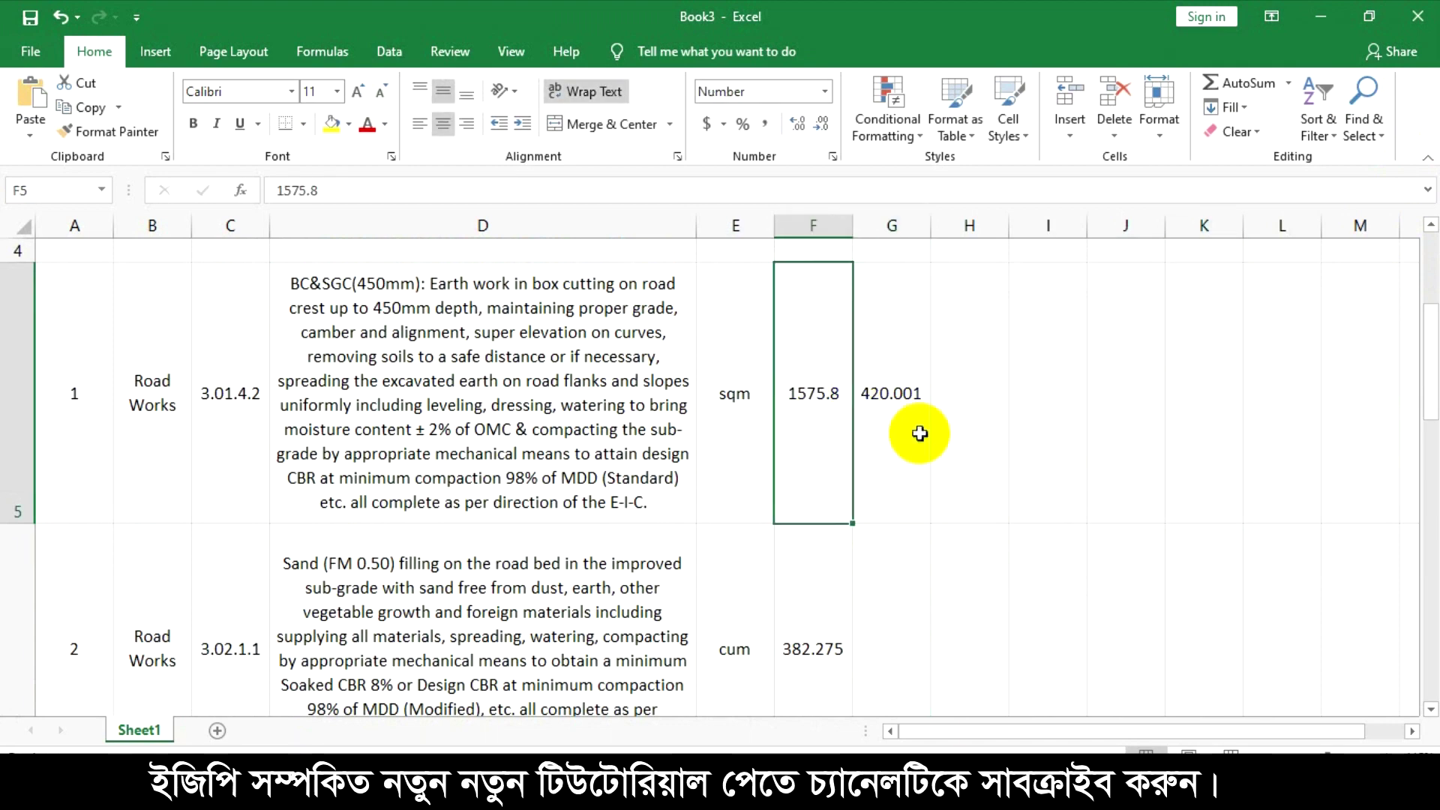
{"action": "left_click", "coordinate": [894, 393]}
Enter the formula =F5*G5 in H5 to multiply item 1's quantity by its rate.
{"action": "left_click", "coordinate": [970, 386]}
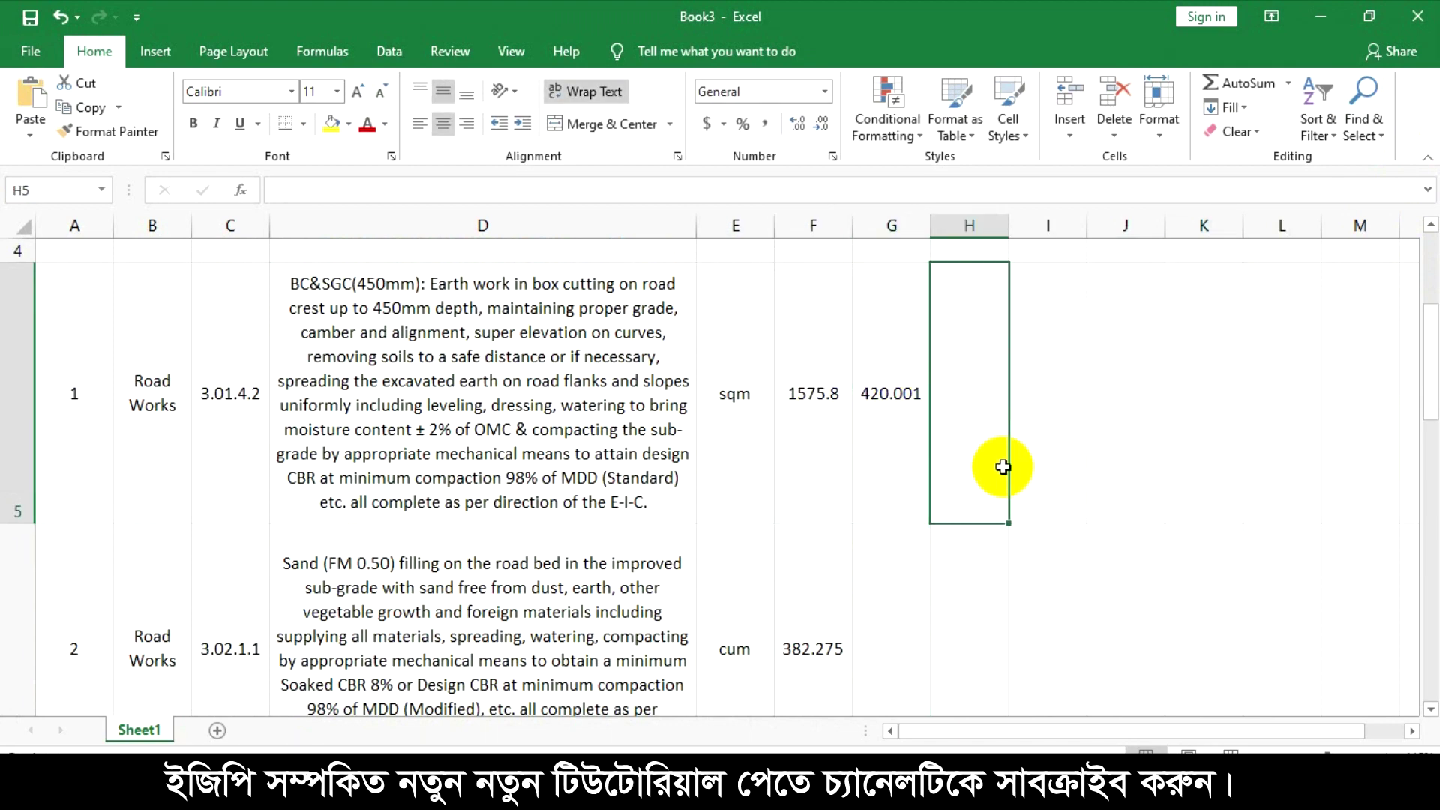
{"action": "scroll", "coordinate": [1217, 469], "scroll_direction": "up", "scroll_amount": 3, "text": "ctrl"}
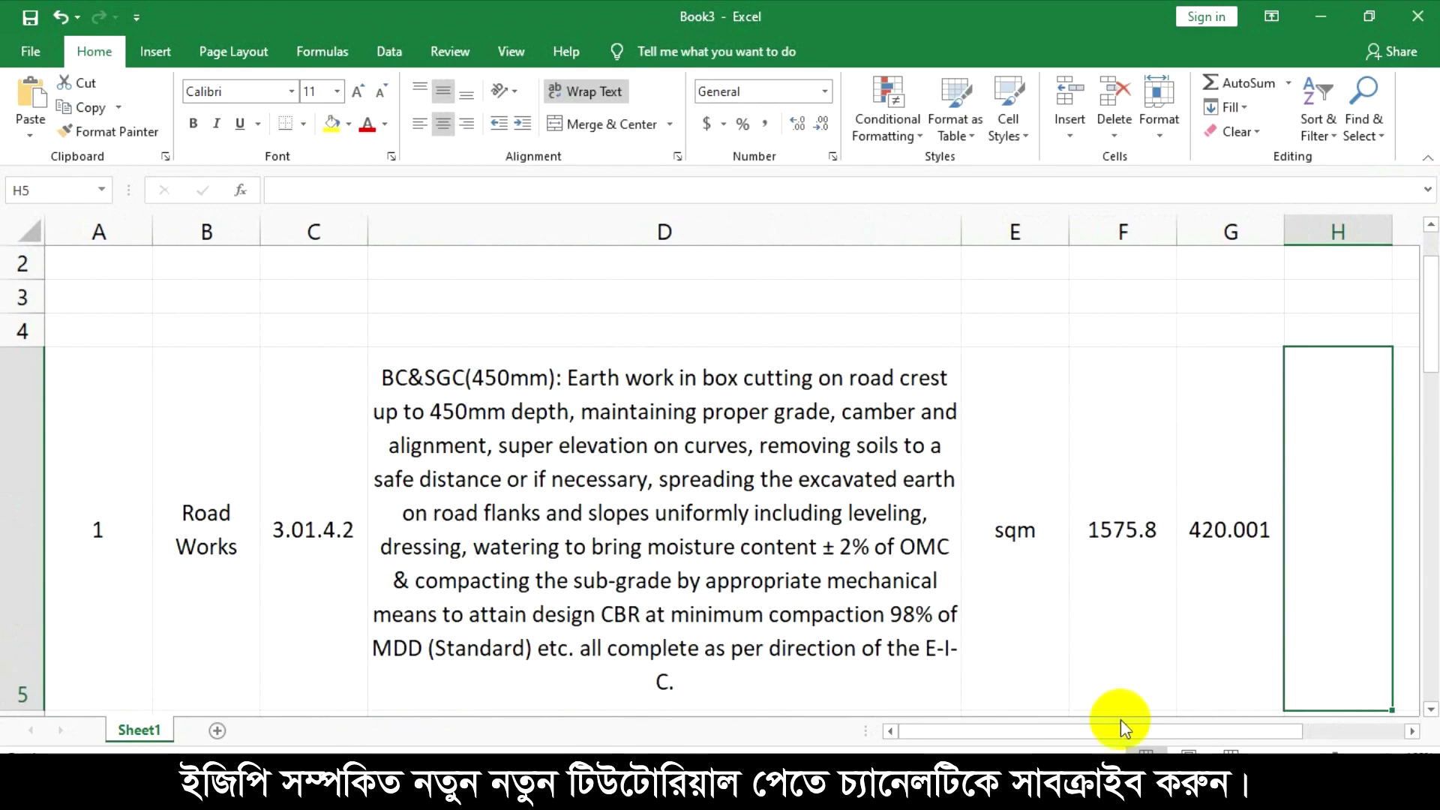
{"action": "left_click_drag", "start_coordinate": [1120, 739], "coordinate": [1382, 735]}
{"action": "scroll", "coordinate": [1327, 669], "scroll_direction": "up", "scroll_amount": 2, "text": "ctrl"}
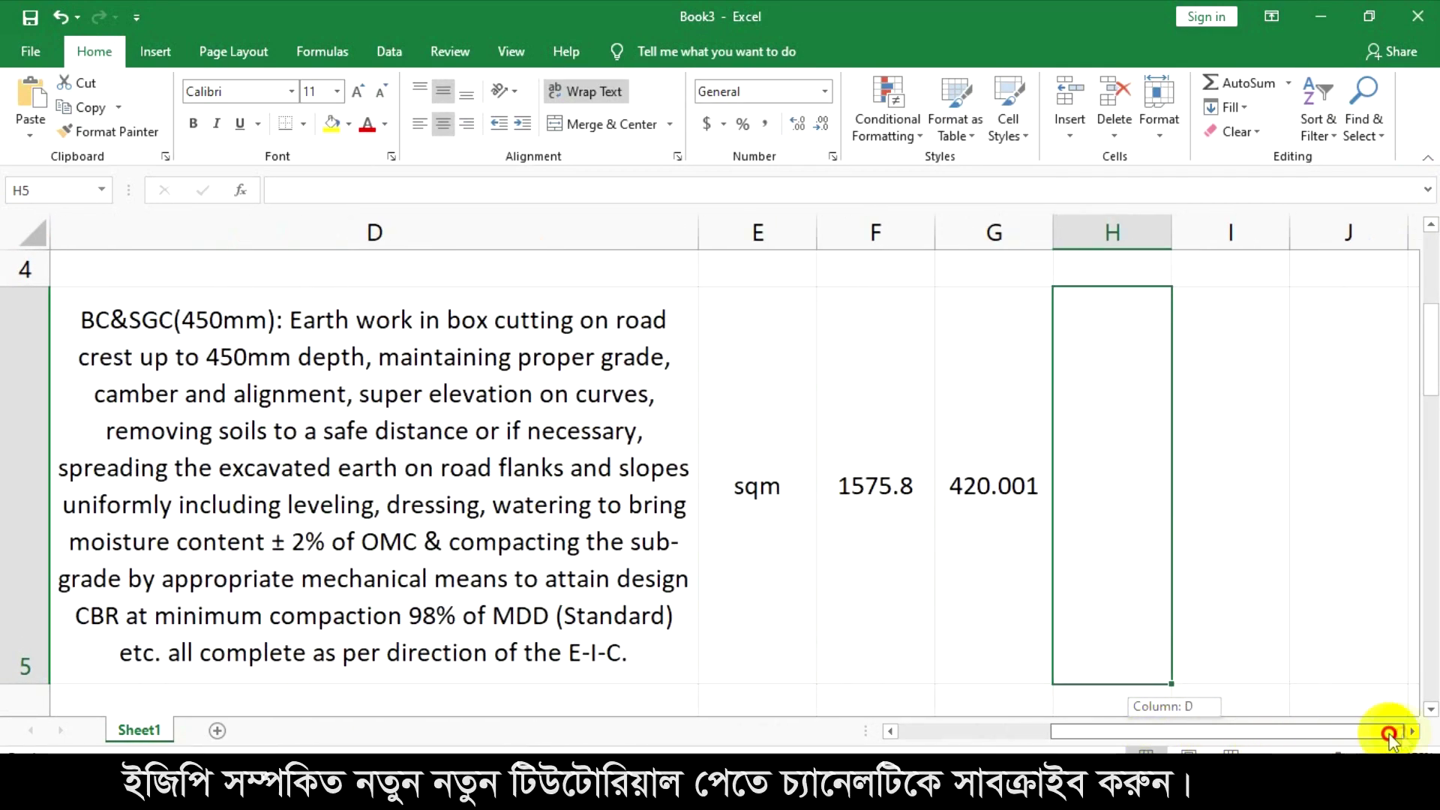
{"action": "left_click", "coordinate": [1262, 475]}
{"action": "left_click", "coordinate": [1077, 499]}
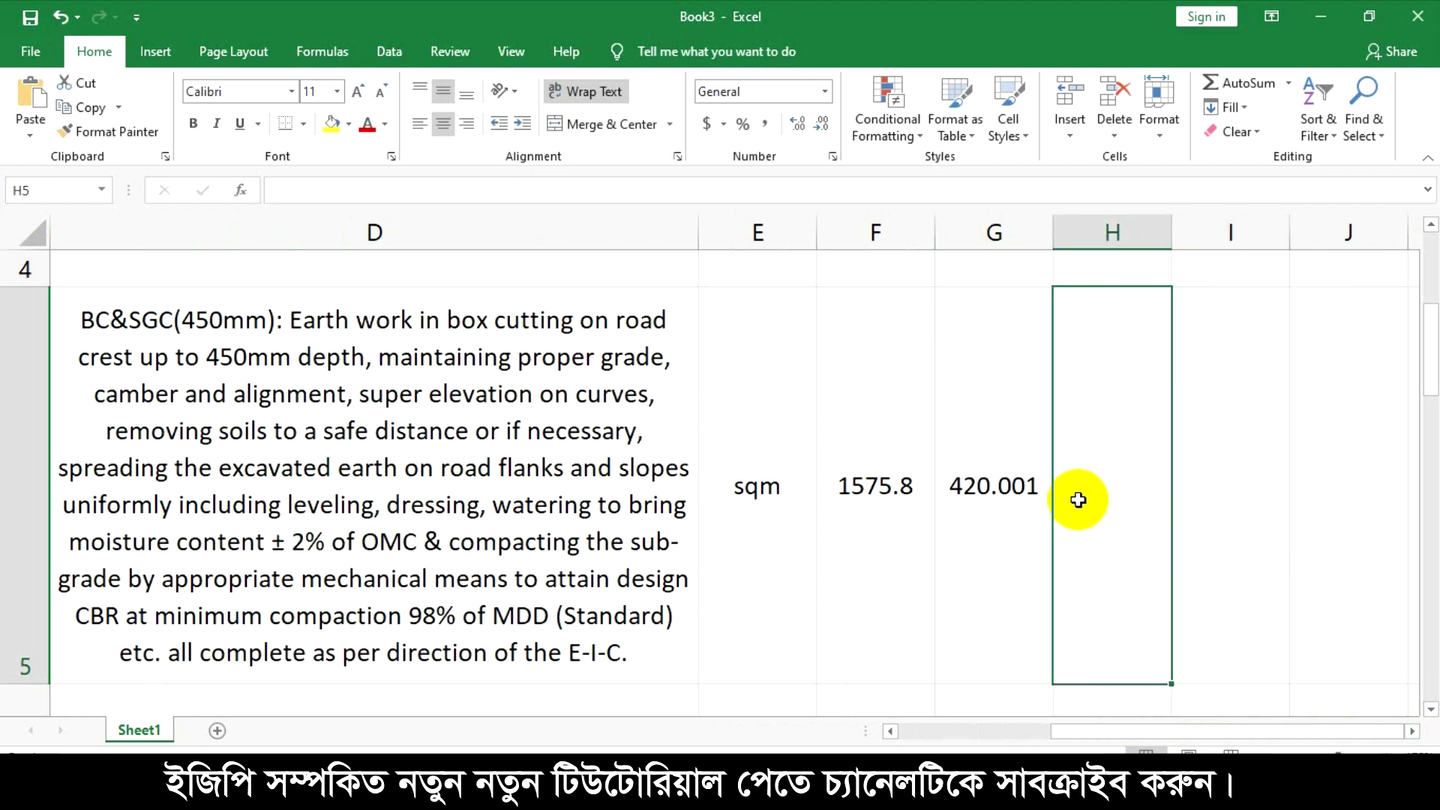
{"action": "type", "text": "="}
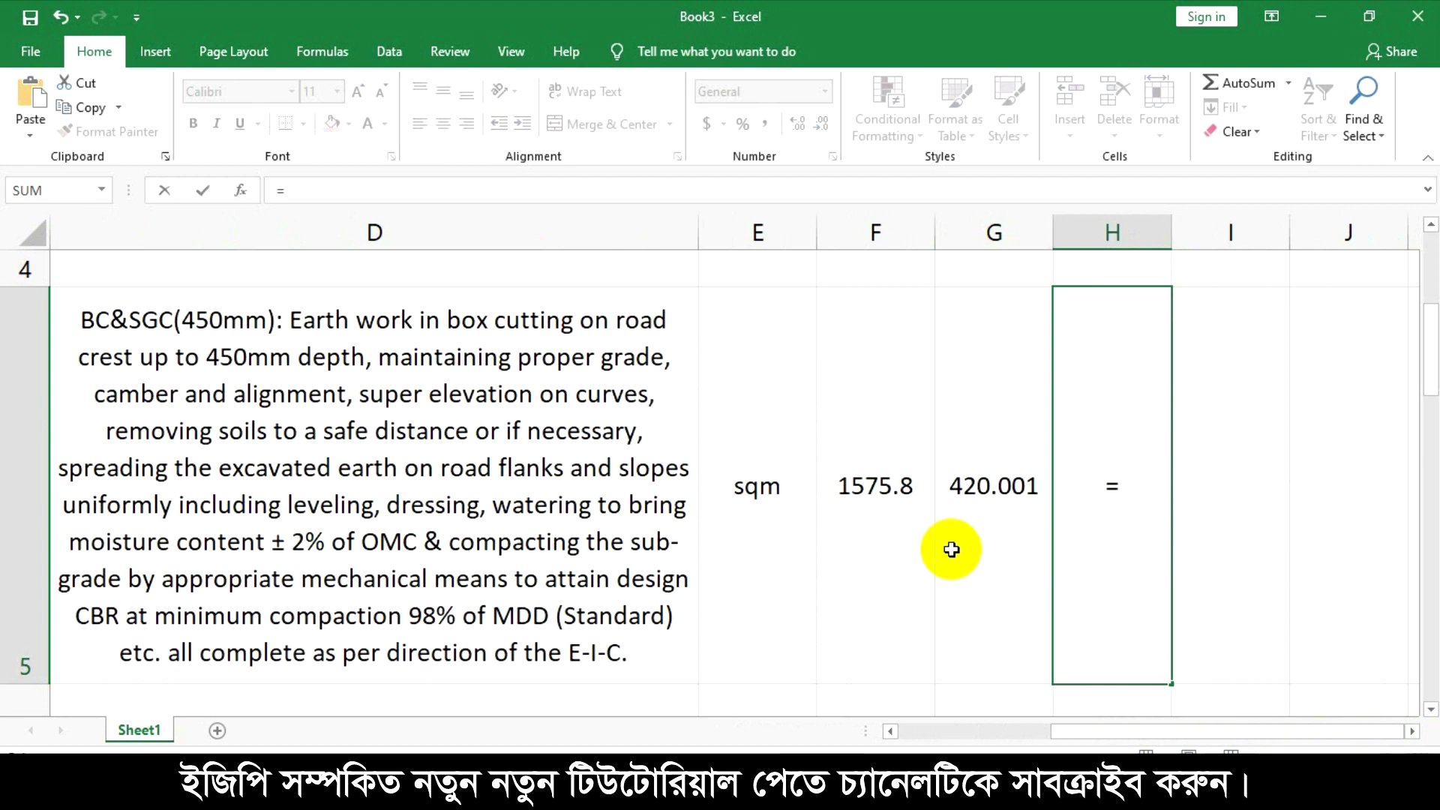
{"action": "left_click", "coordinate": [855, 488]}
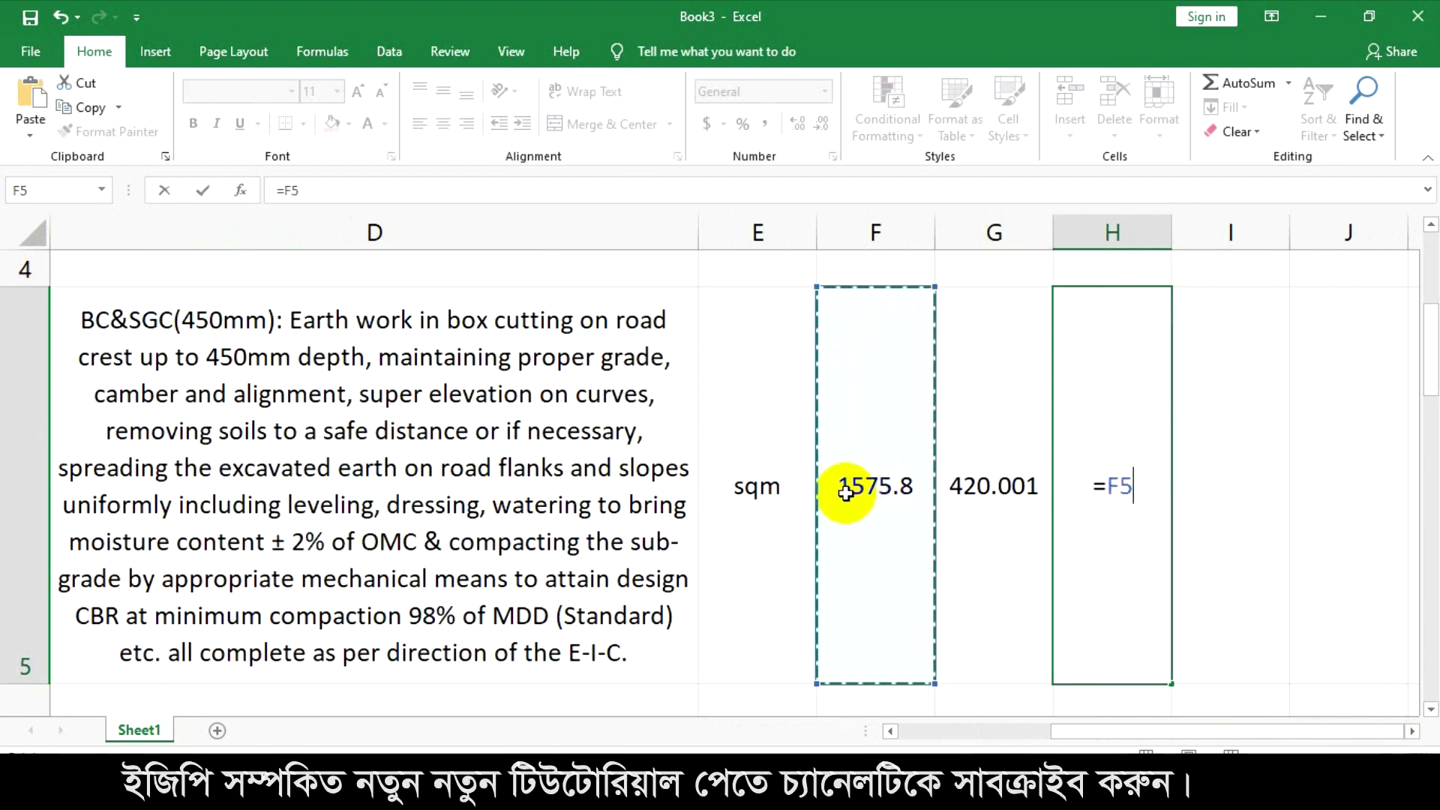
{"action": "type", "text": "*"}
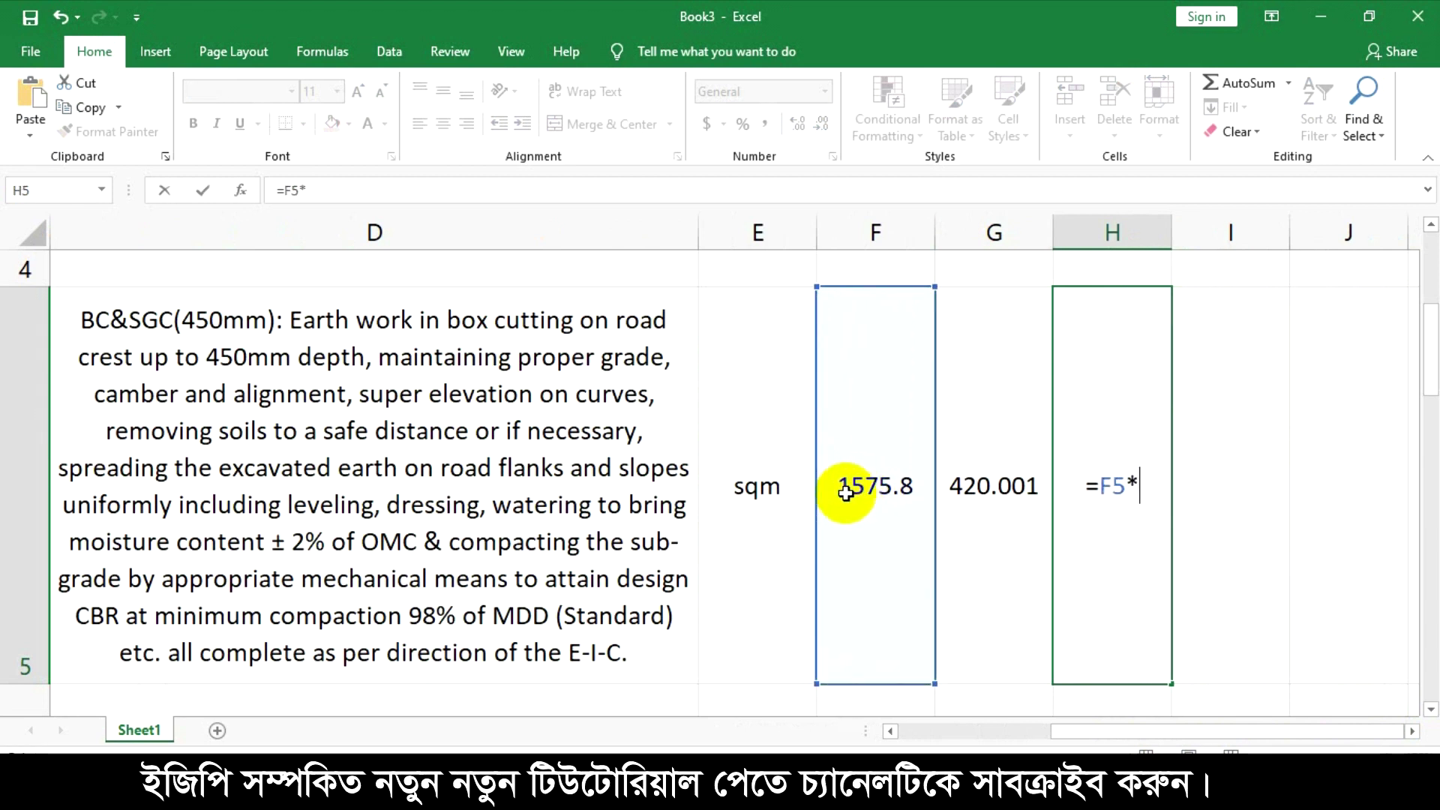
{"action": "left_click", "coordinate": [972, 486]}
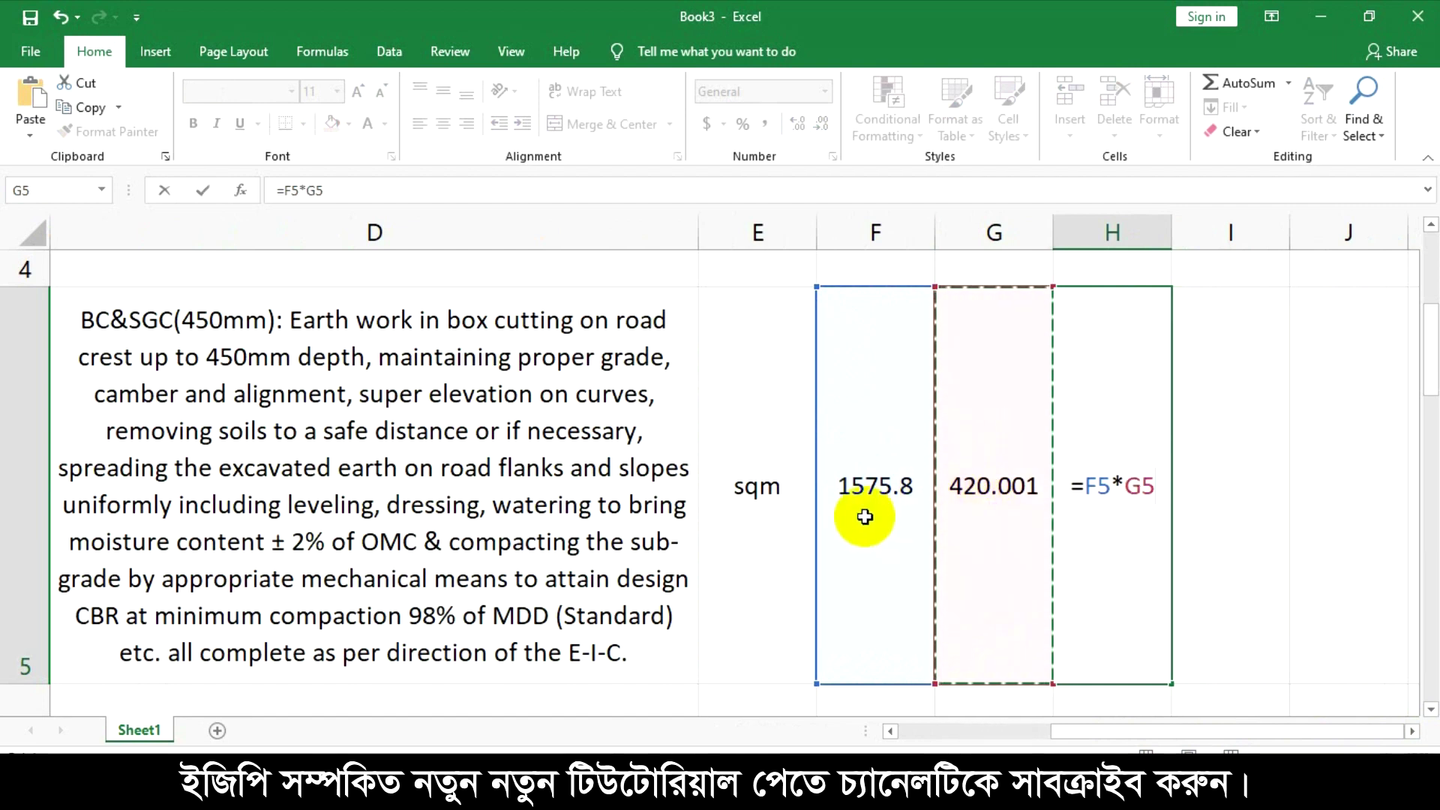
{"action": "key", "text": "Return"}
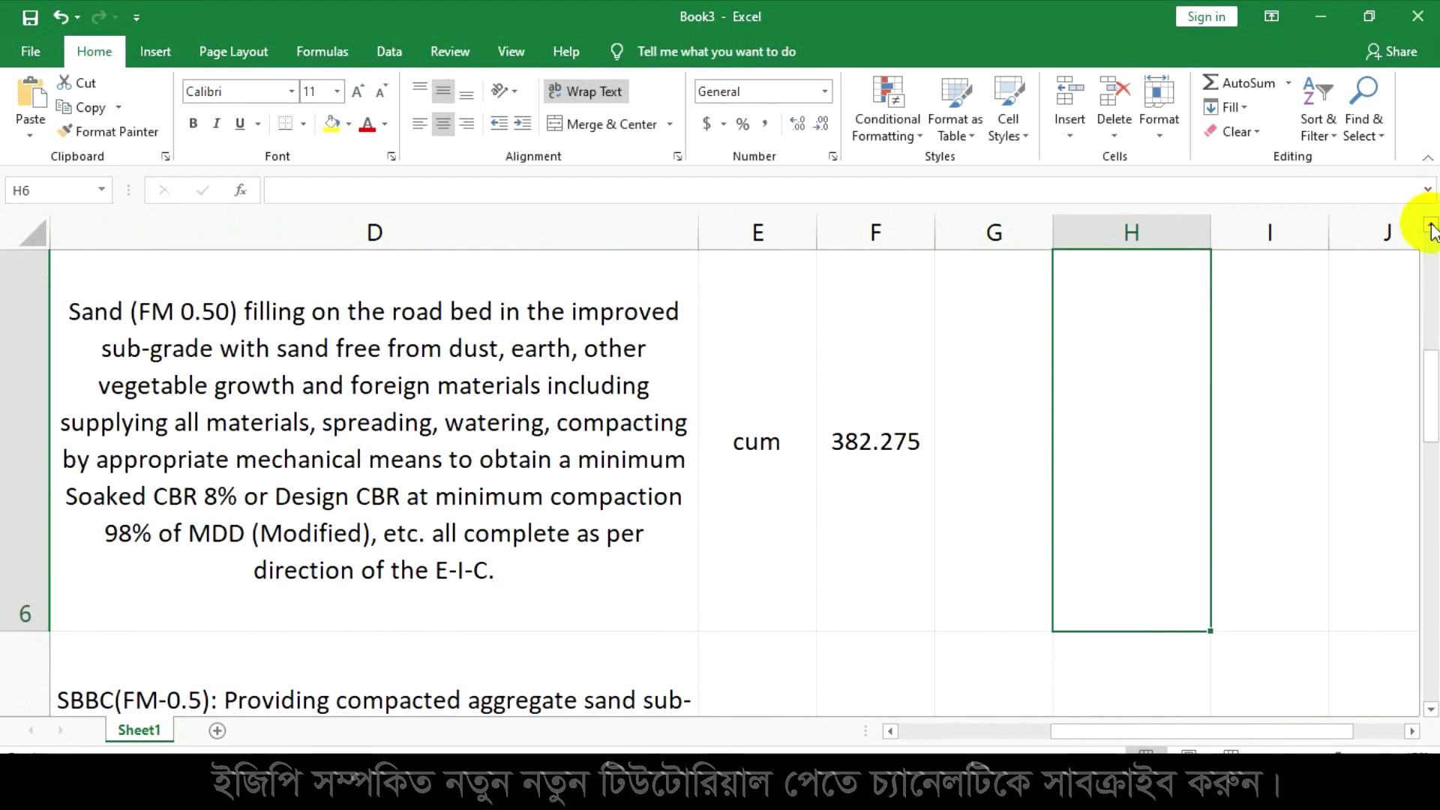
Make item 1's calculated amount in H5 bold.
{"action": "left_click", "coordinate": [1431, 225]}
{"action": "left_click", "coordinate": [1147, 431]}
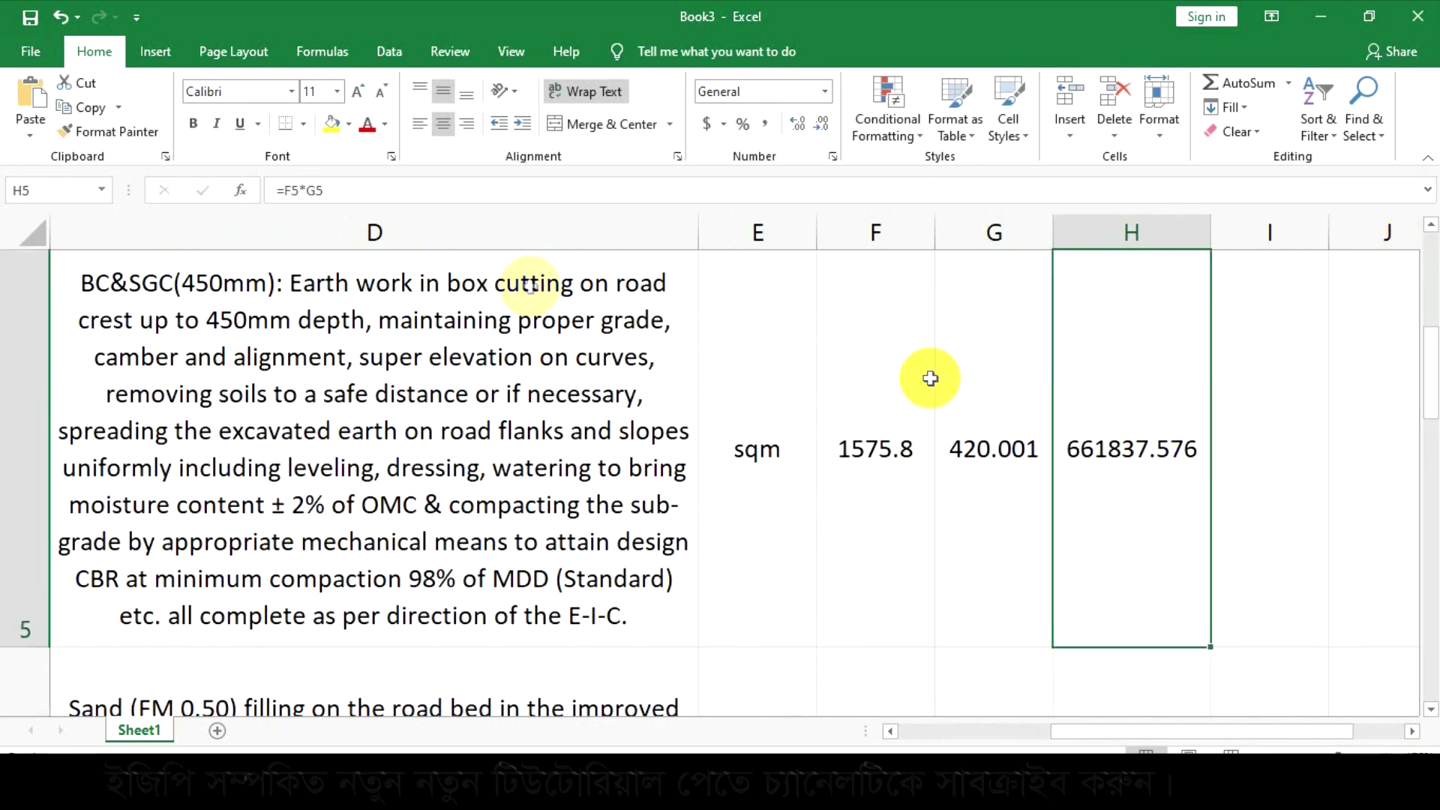
{"action": "left_click", "coordinate": [194, 126]}
{"action": "left_click", "coordinate": [1260, 447]}
{"action": "left_click", "coordinate": [1117, 454]}
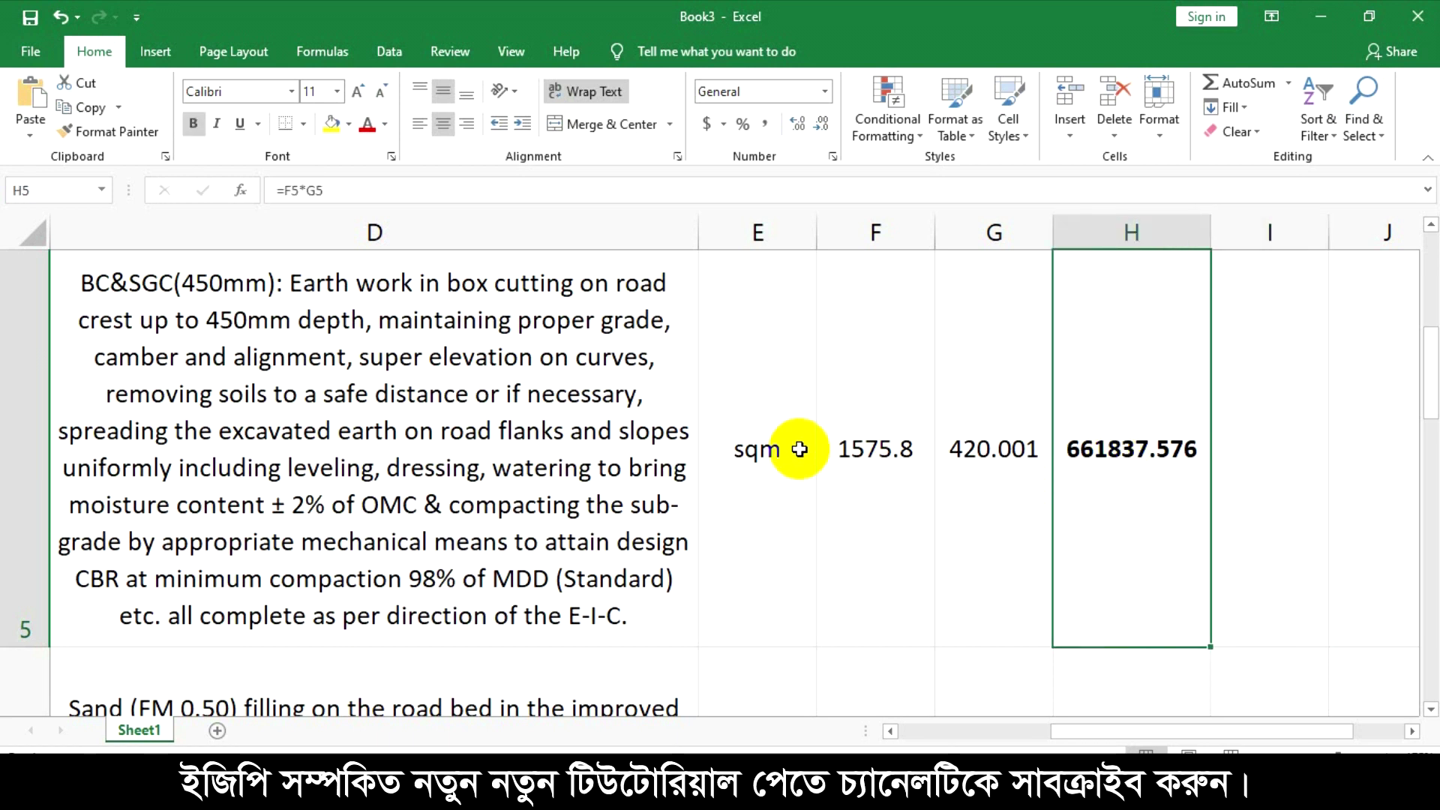
Review item 1's unit, quantity and rate cells in E5 to G5.
{"action": "left_click_drag", "start_coordinate": [734, 457], "coordinate": [902, 438]}
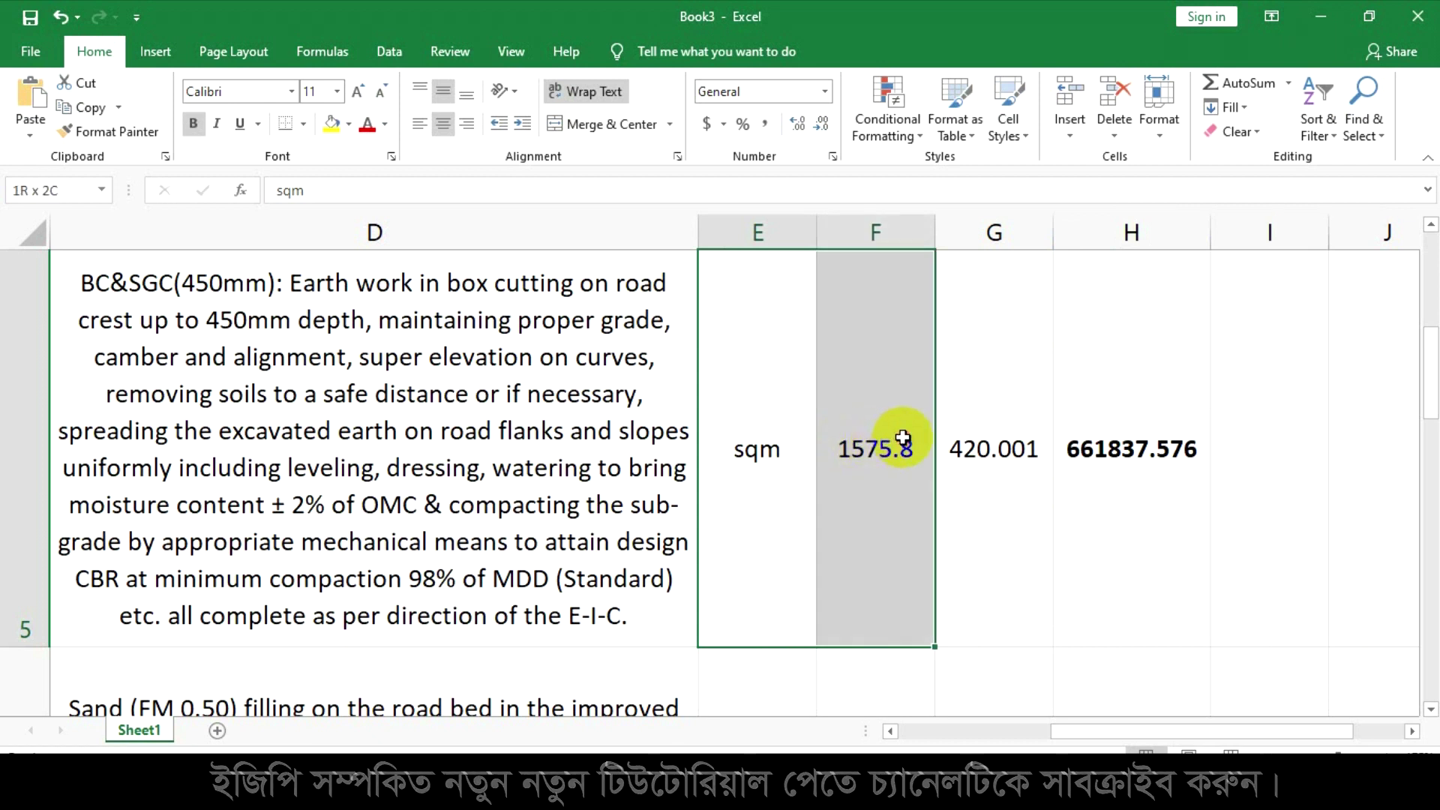
{"action": "left_click", "coordinate": [996, 450]}
{"action": "left_click", "coordinate": [843, 447]}
{"action": "left_click", "coordinate": [746, 452]}
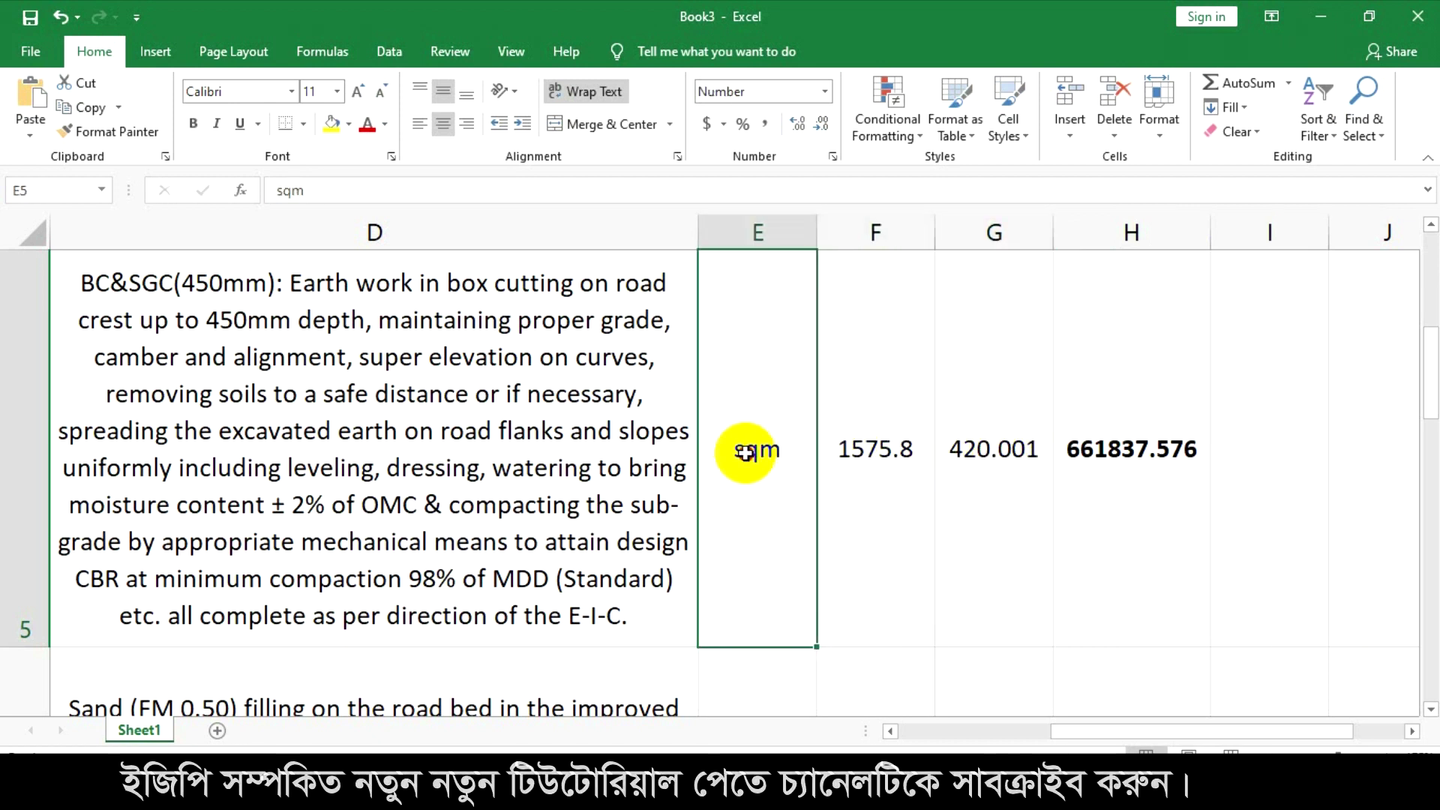
{"action": "left_click_drag", "start_coordinate": [746, 452], "coordinate": [868, 450]}
{"action": "left_click", "coordinate": [855, 461]}
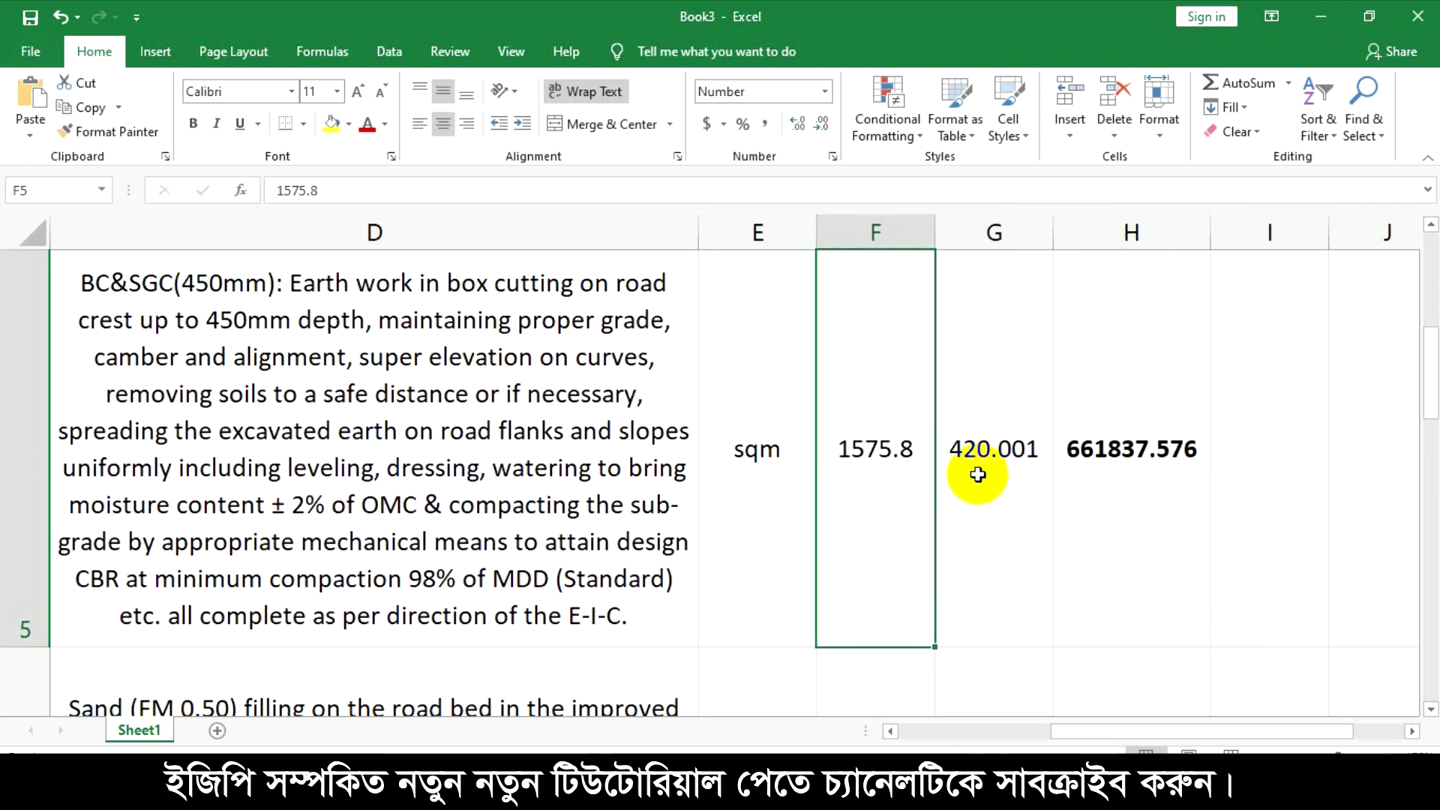
Enter the formula =G5*12% in I5 to calculate 12% of item 1's rate, and check the formula cell.
{"action": "left_click", "coordinate": [974, 450]}
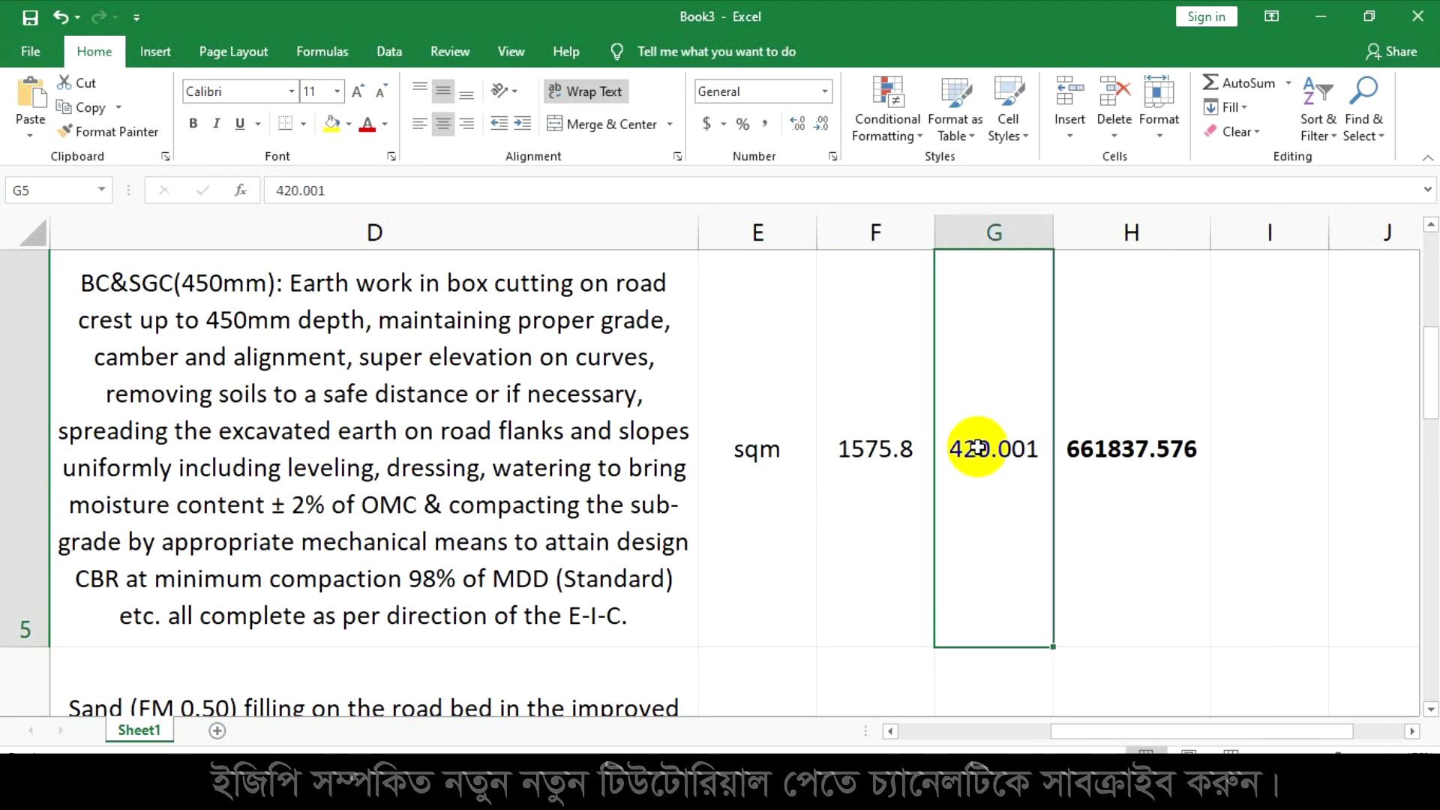
{"action": "left_click", "coordinate": [1275, 453]}
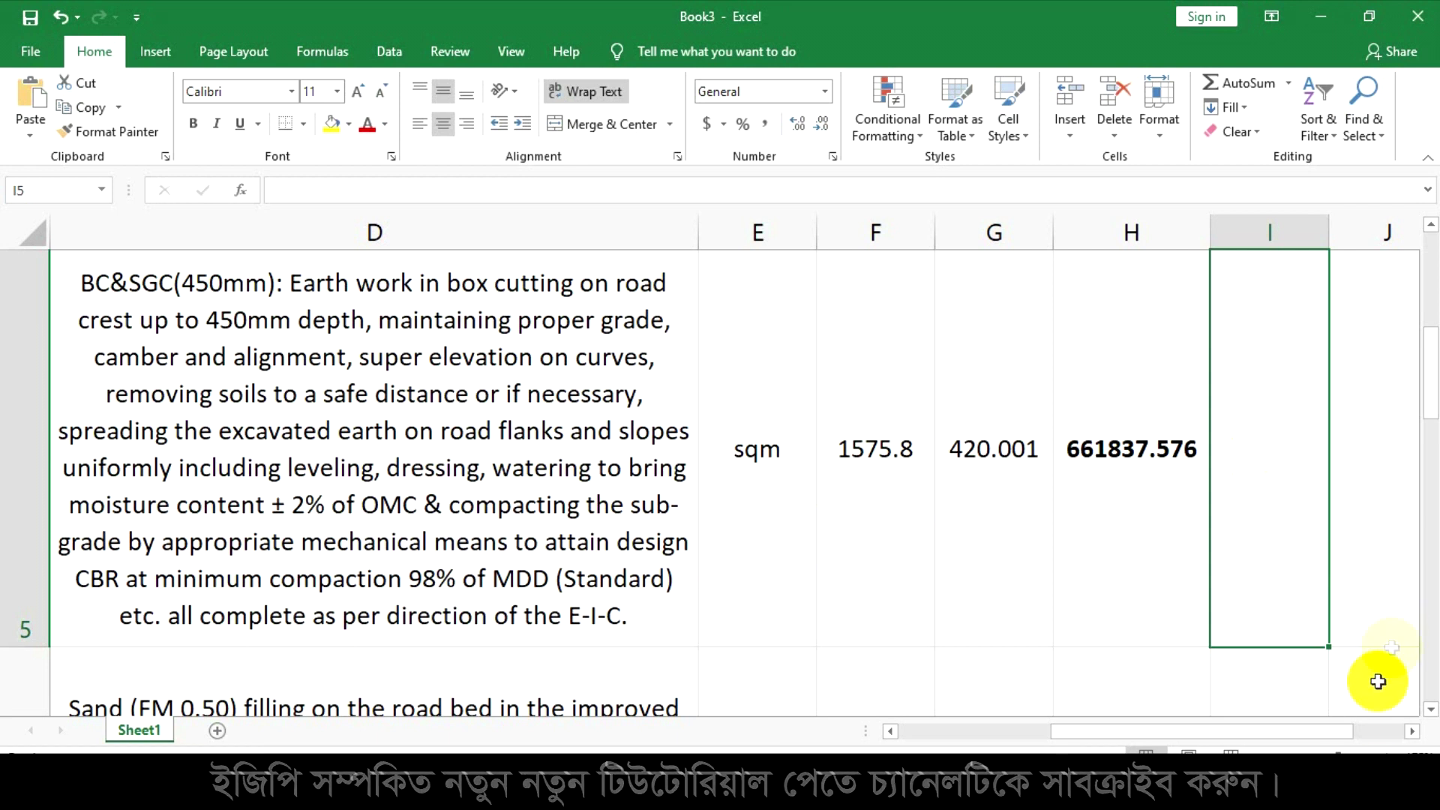
{"action": "left_click", "coordinate": [1413, 732]}
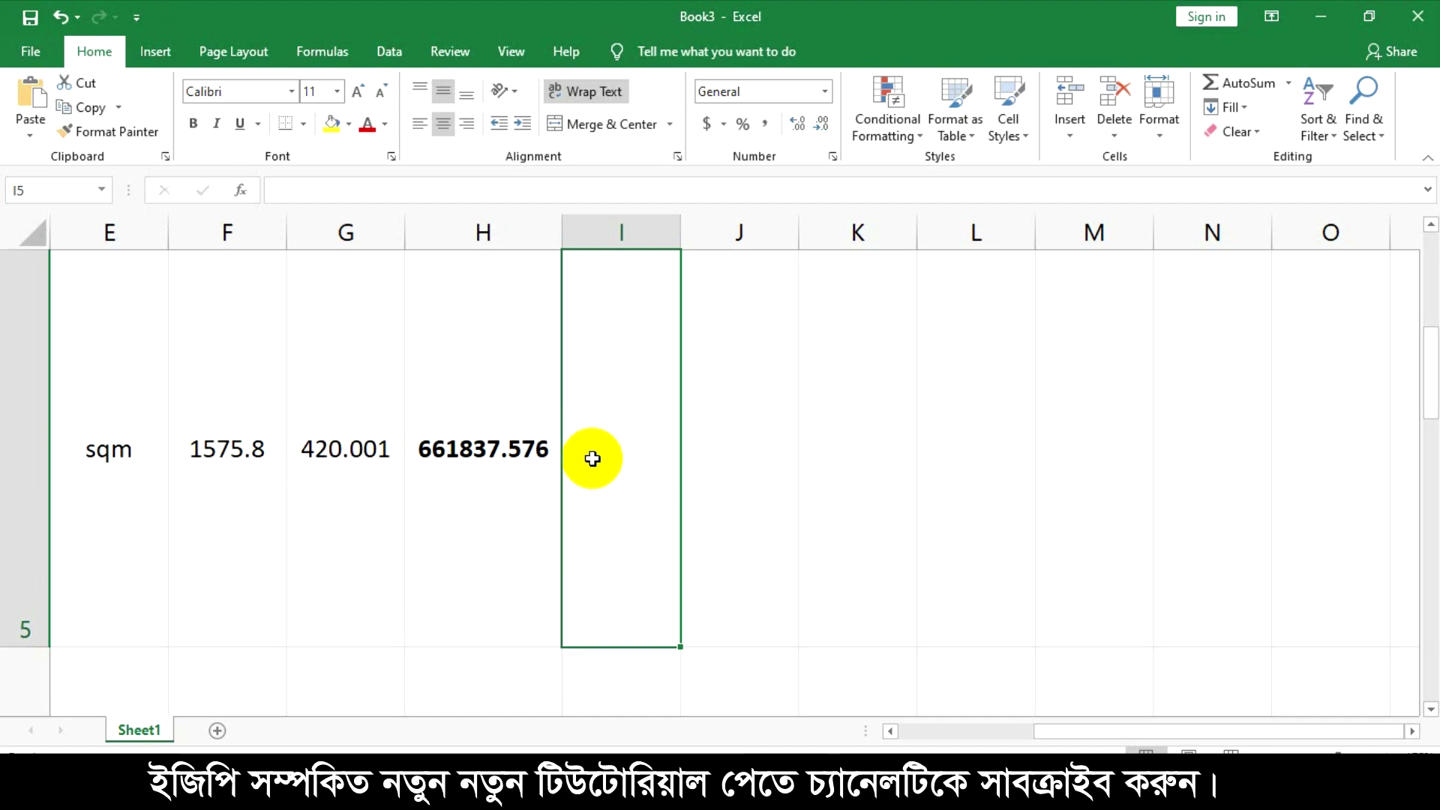
{"action": "type", "text": "="}
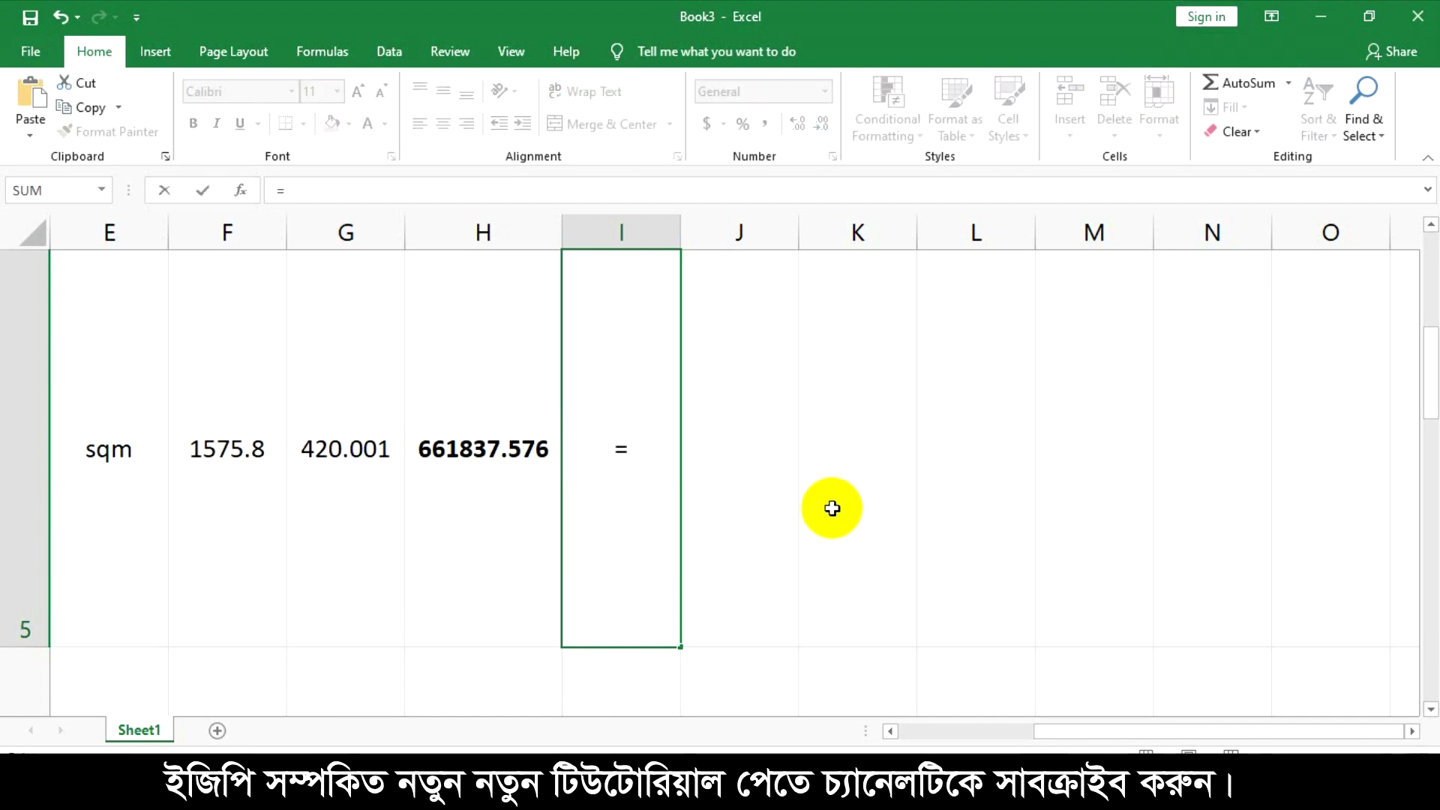
{"action": "left_click", "coordinate": [300, 450]}
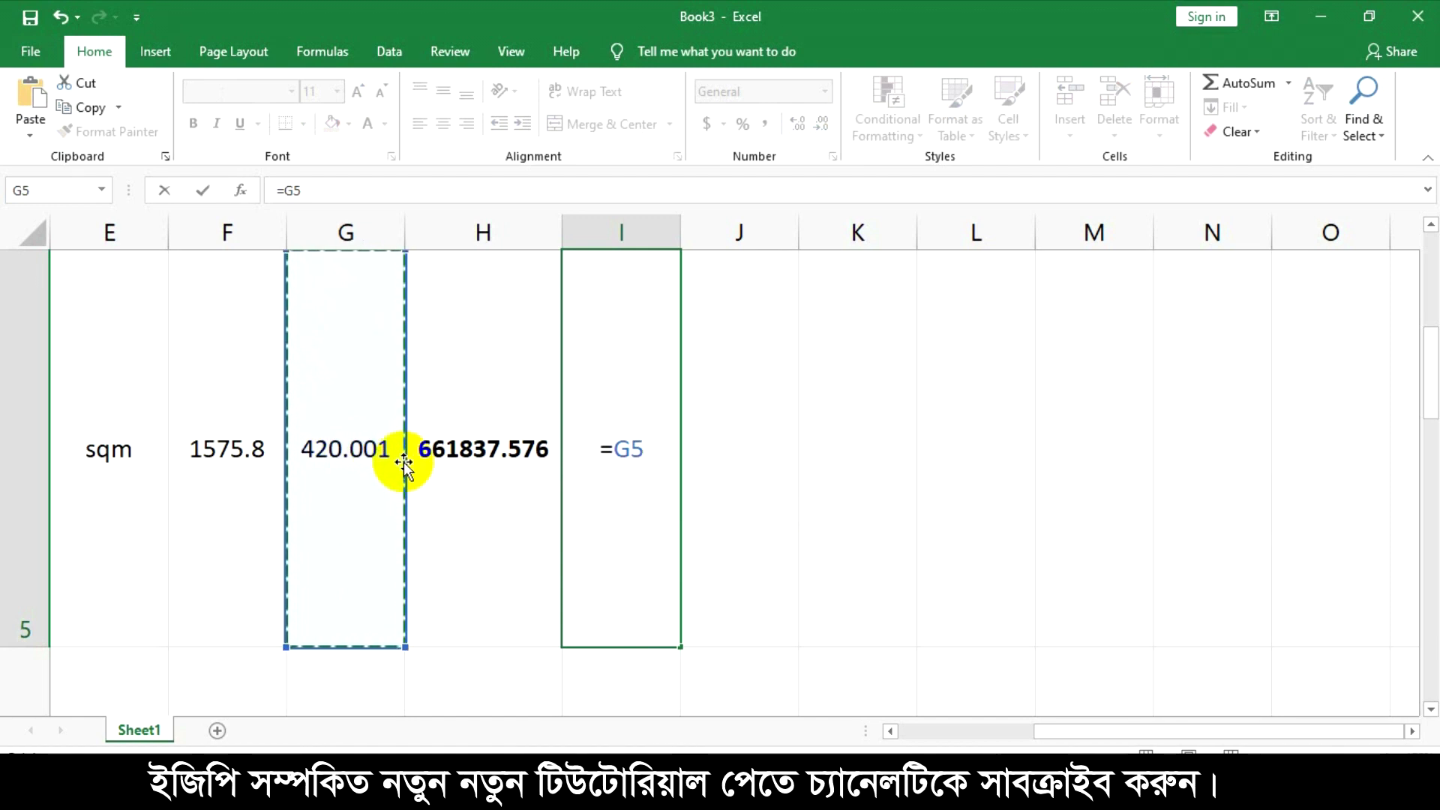
{"action": "type", "text": "*"}
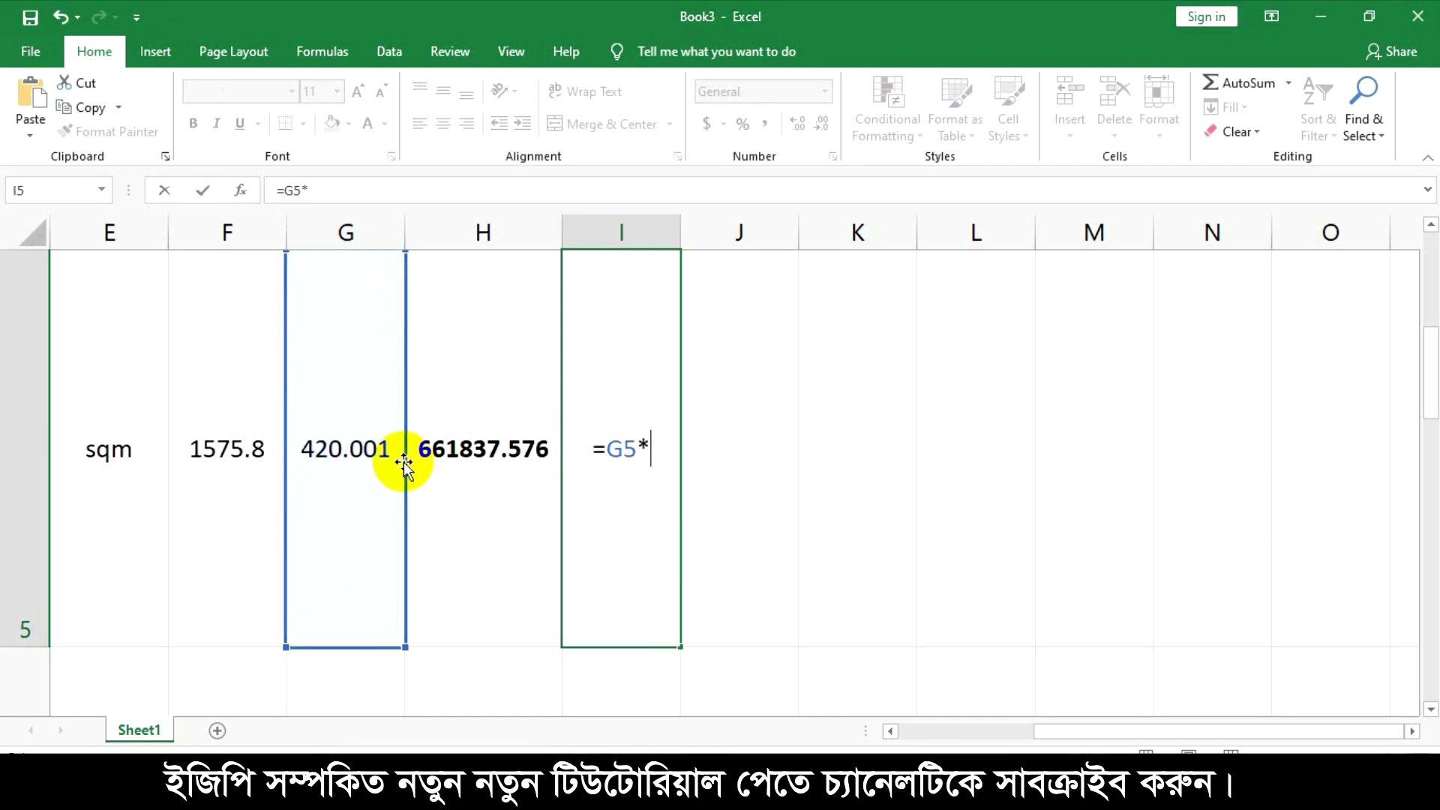
{"action": "type", "text": "12%"}
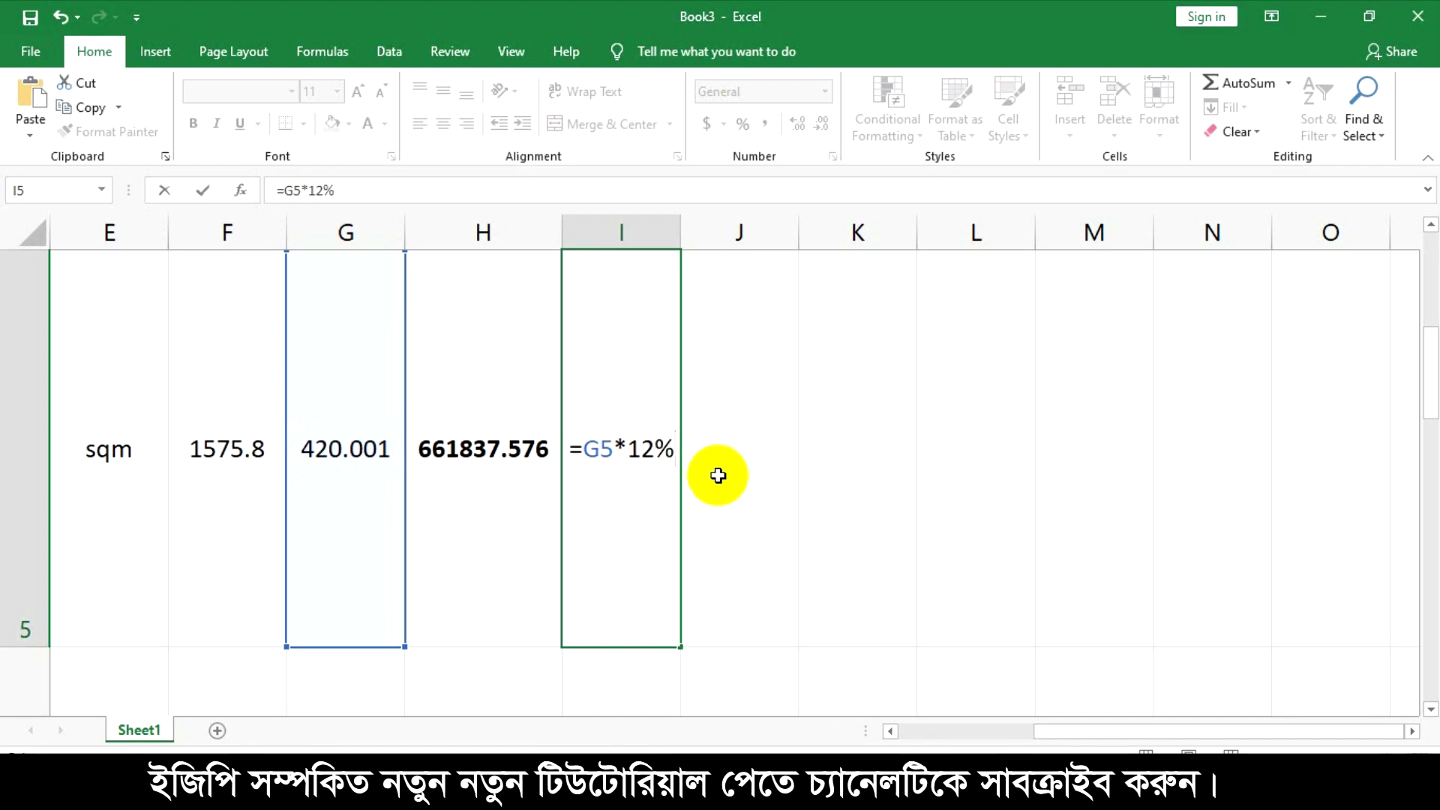
{"action": "key", "text": "Return"}
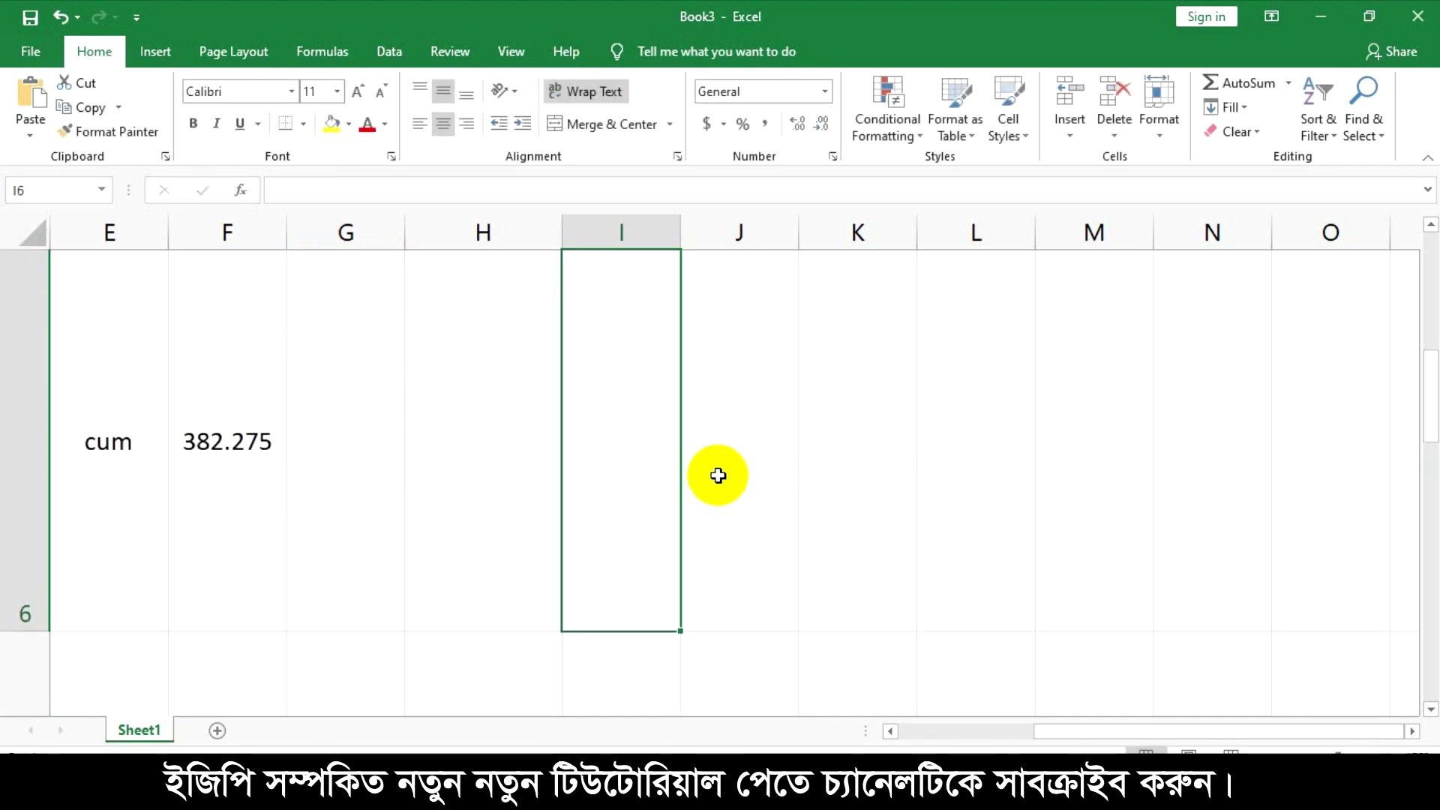
{"action": "left_click", "coordinate": [1430, 224]}
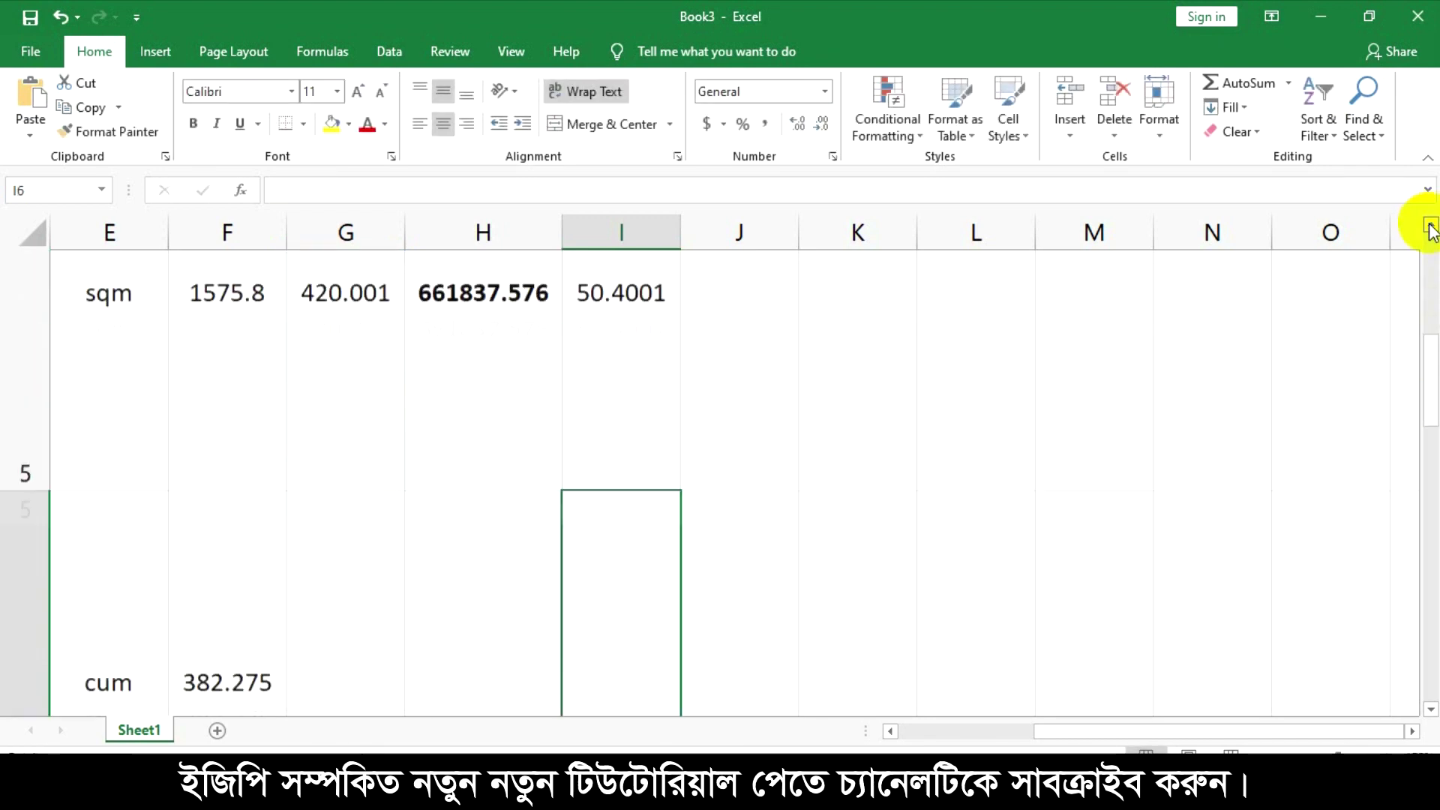
{"action": "left_click", "coordinate": [624, 449]}
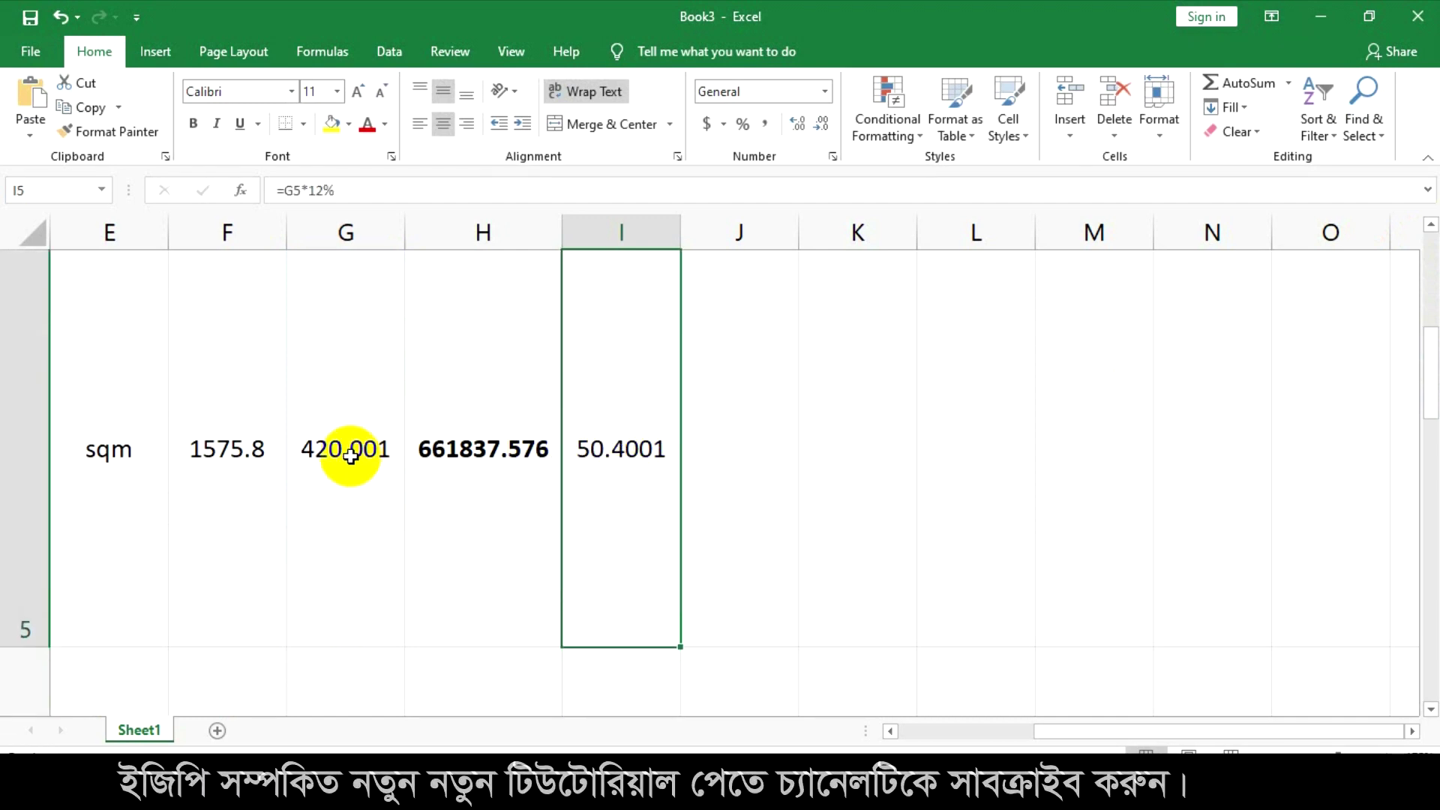
Enter the formula =G5-I5 in J5 to subtract the 12% portion from item 1's rate.
{"action": "left_click", "coordinate": [734, 453]}
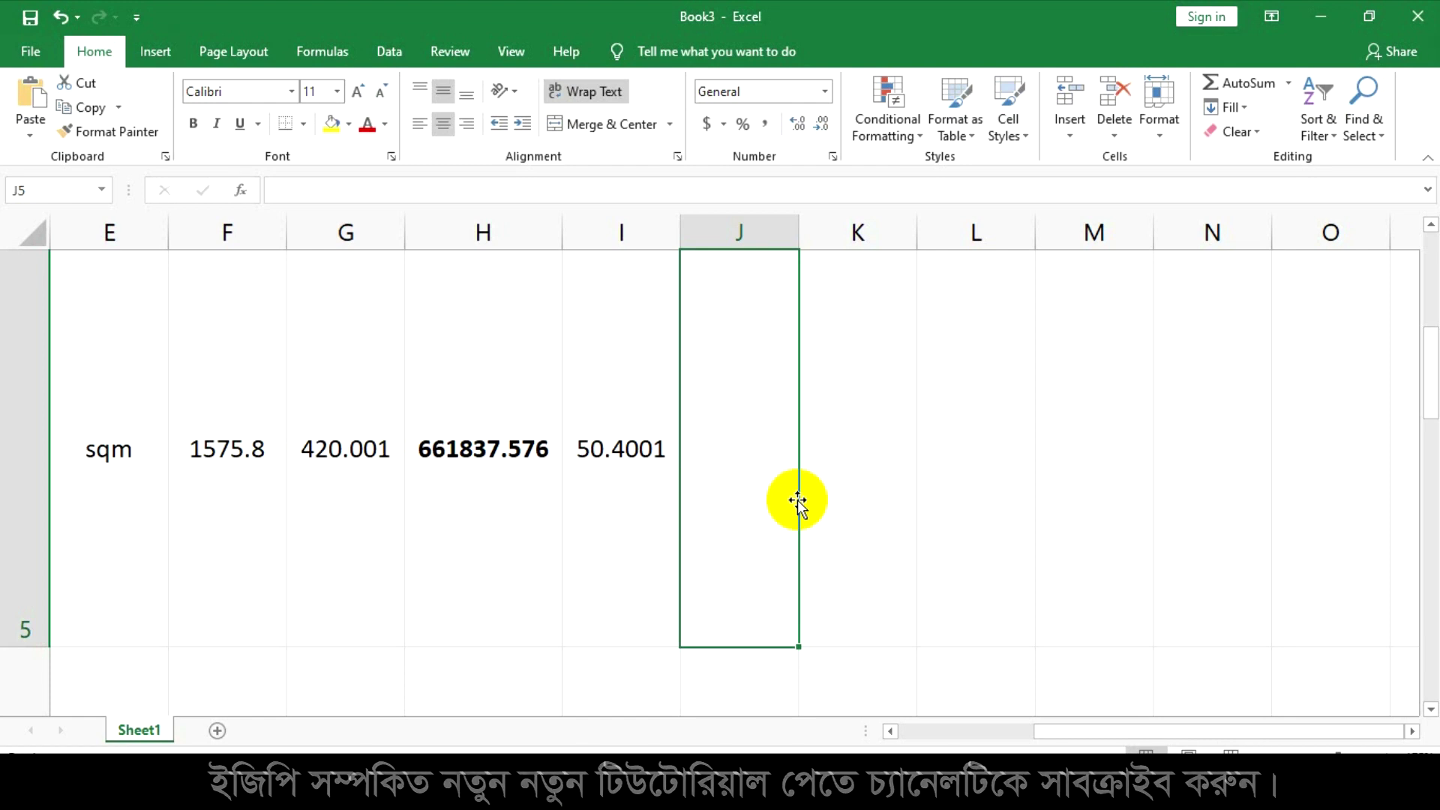
{"action": "type", "text": "="}
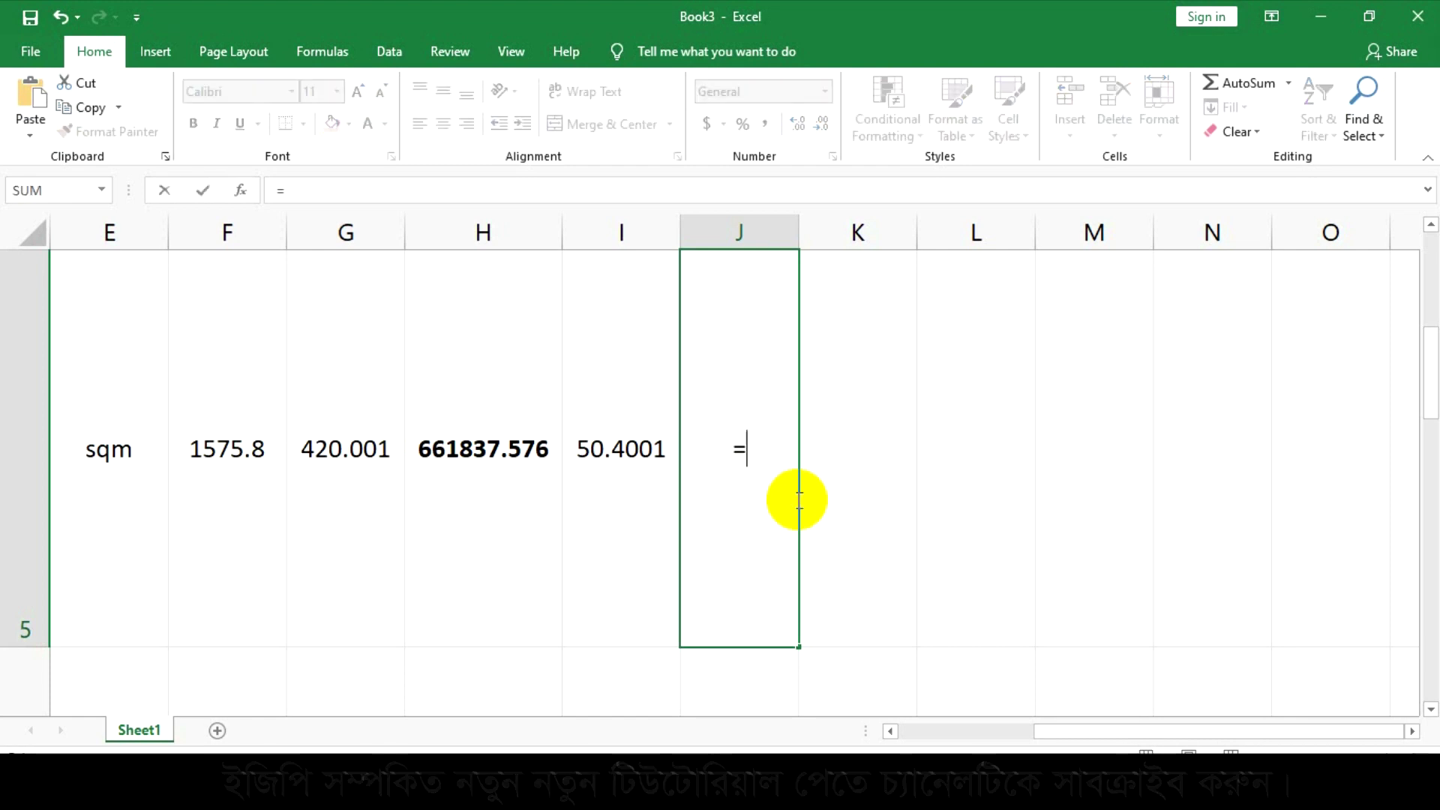
{"action": "left_click", "coordinate": [317, 448]}
{"action": "type", "text": "-"}
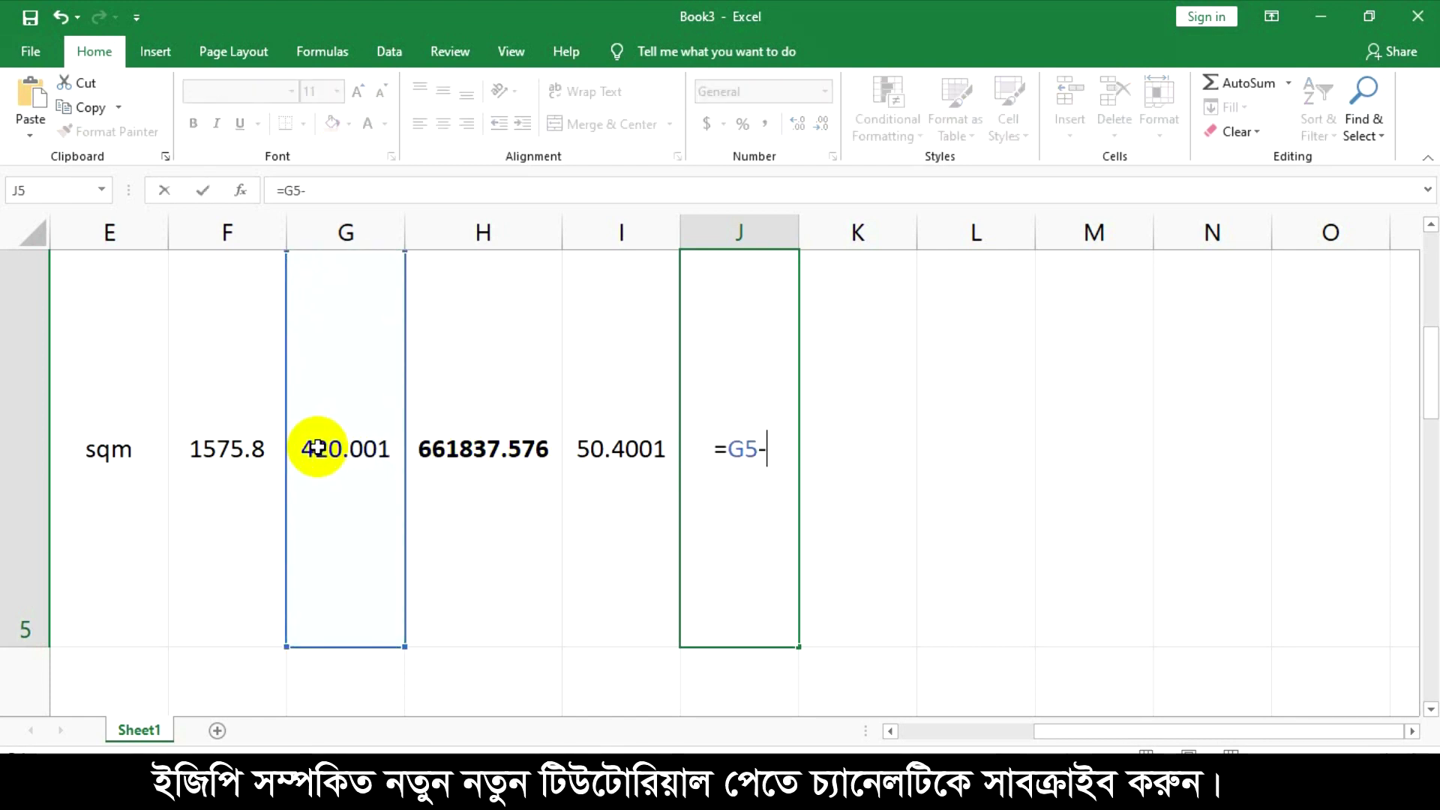
{"action": "left_click", "coordinate": [599, 449]}
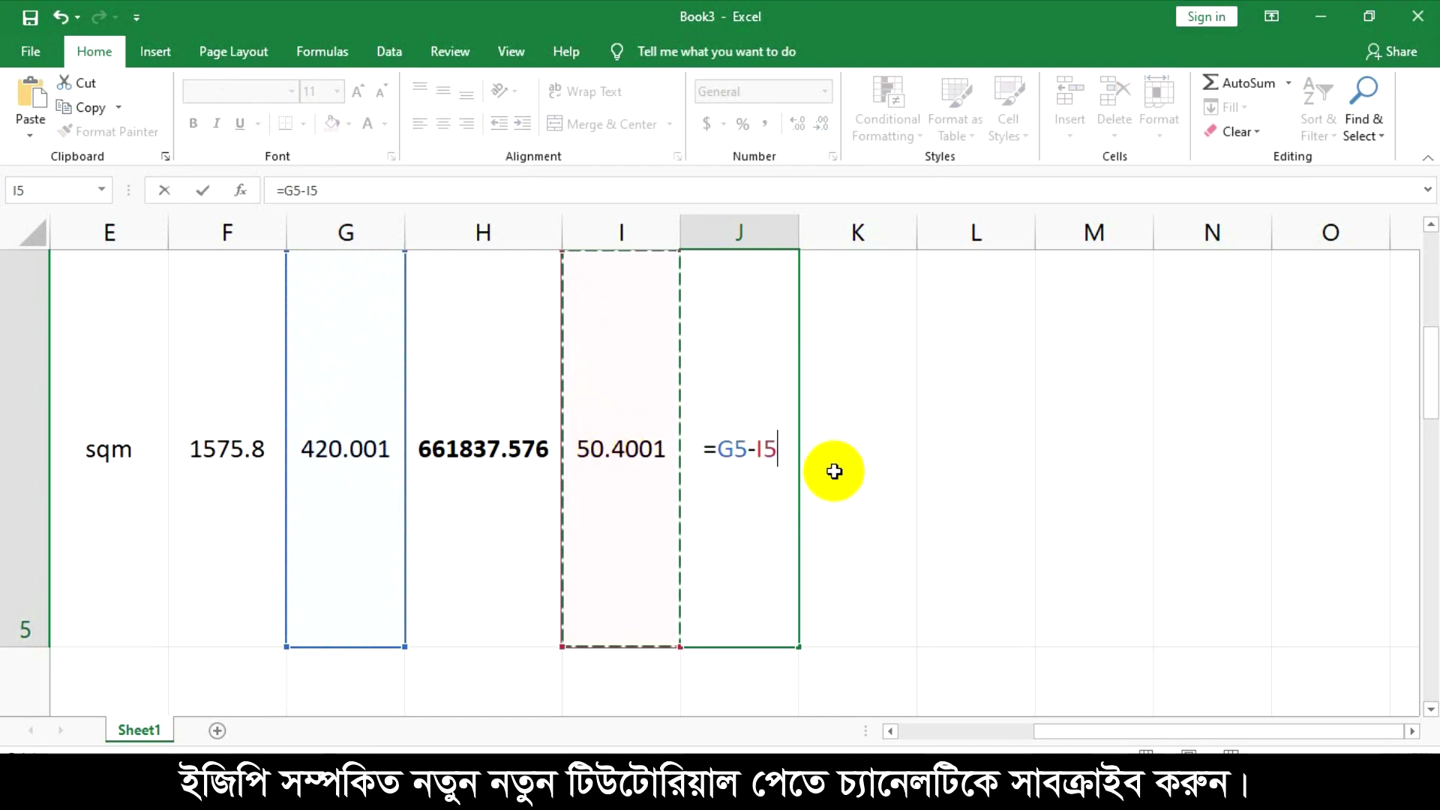
{"action": "key", "text": "Return"}
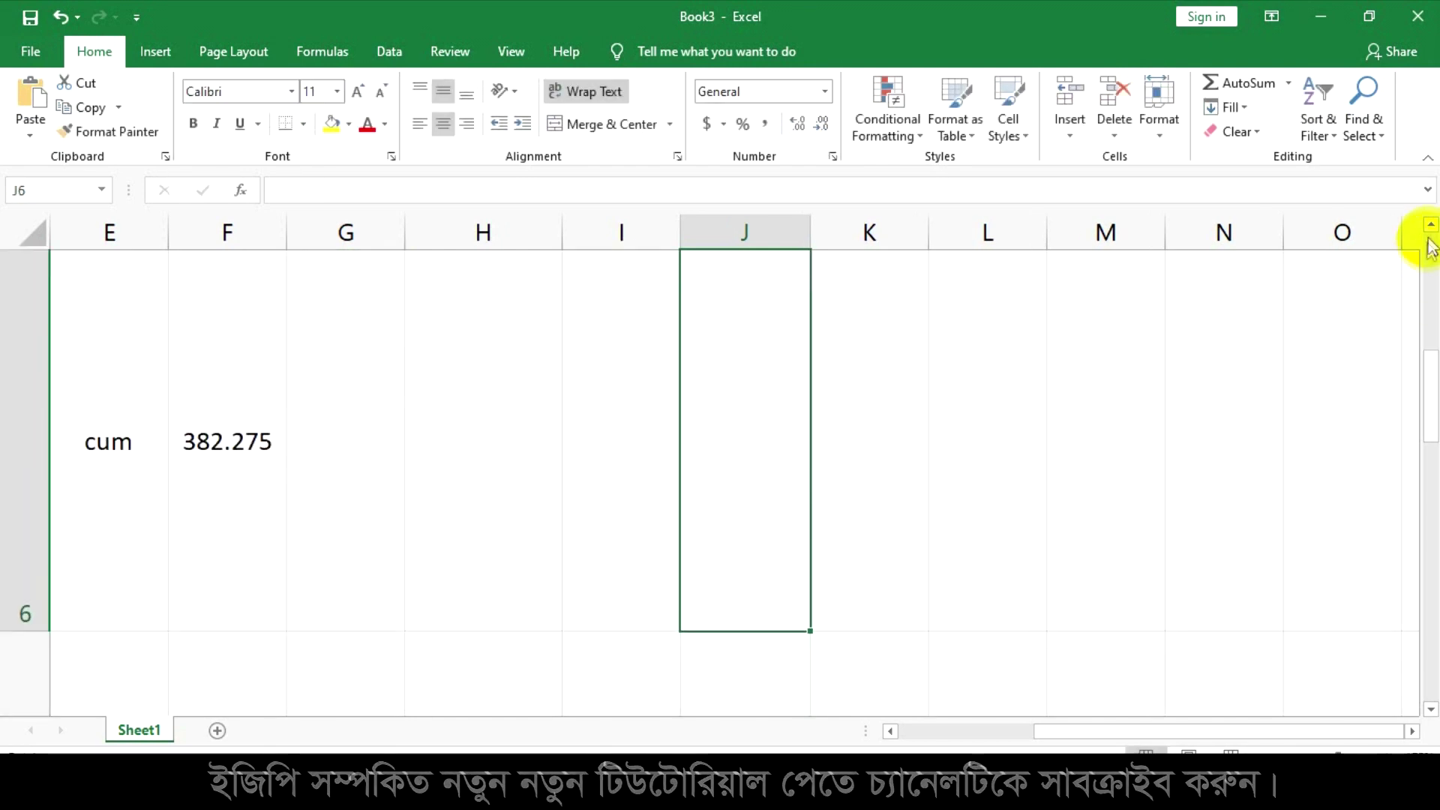
Show item 1's reduced rate in J5 with three decimal places and make it bold.
{"action": "left_click", "coordinate": [1430, 225]}
{"action": "left_click", "coordinate": [771, 454]}
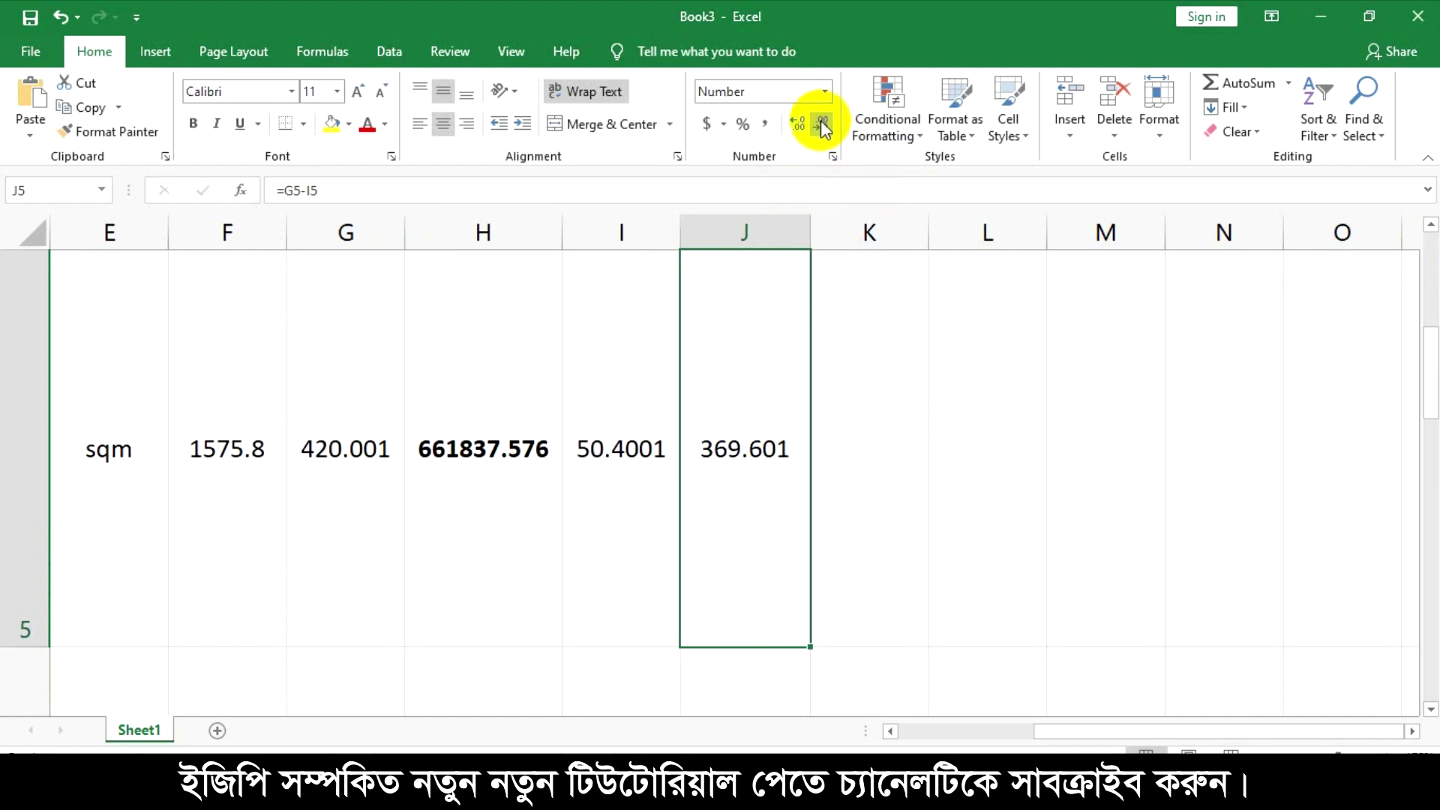
{"action": "left_click", "coordinate": [194, 124]}
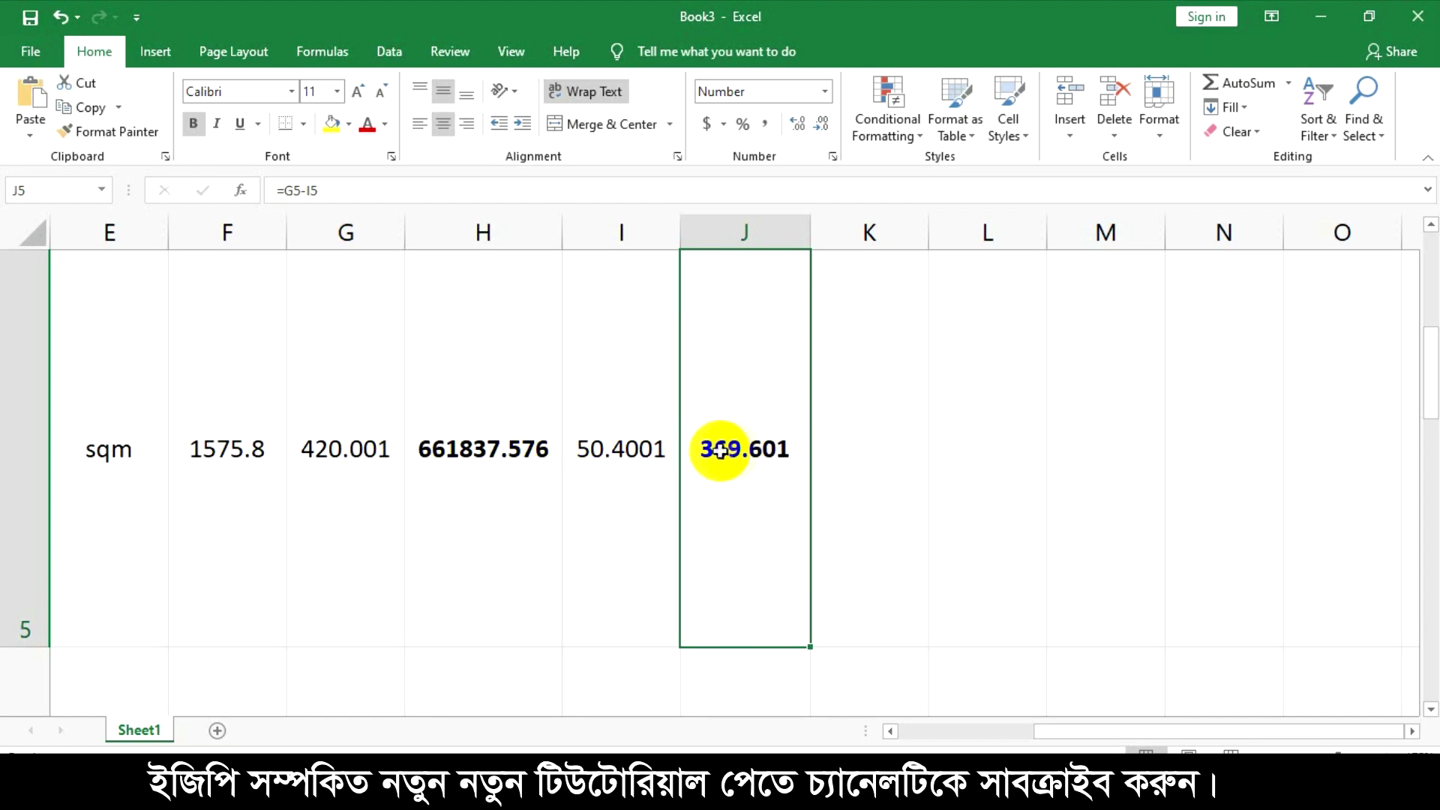
Enter the formula =F5*J5 in K5 to multiply item 1's quantity by its reduced rate.
{"action": "left_click", "coordinate": [846, 448]}
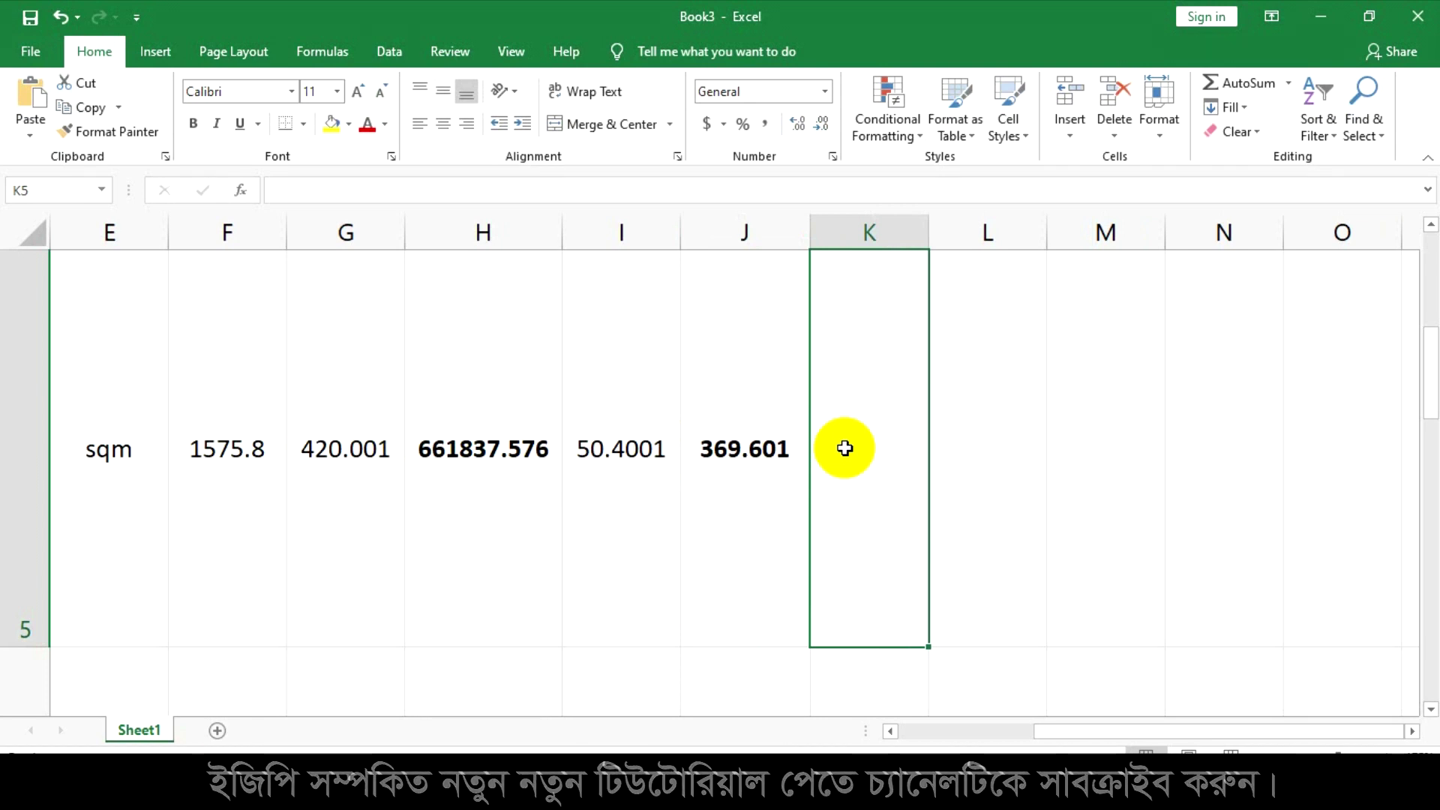
{"action": "type", "text": "="}
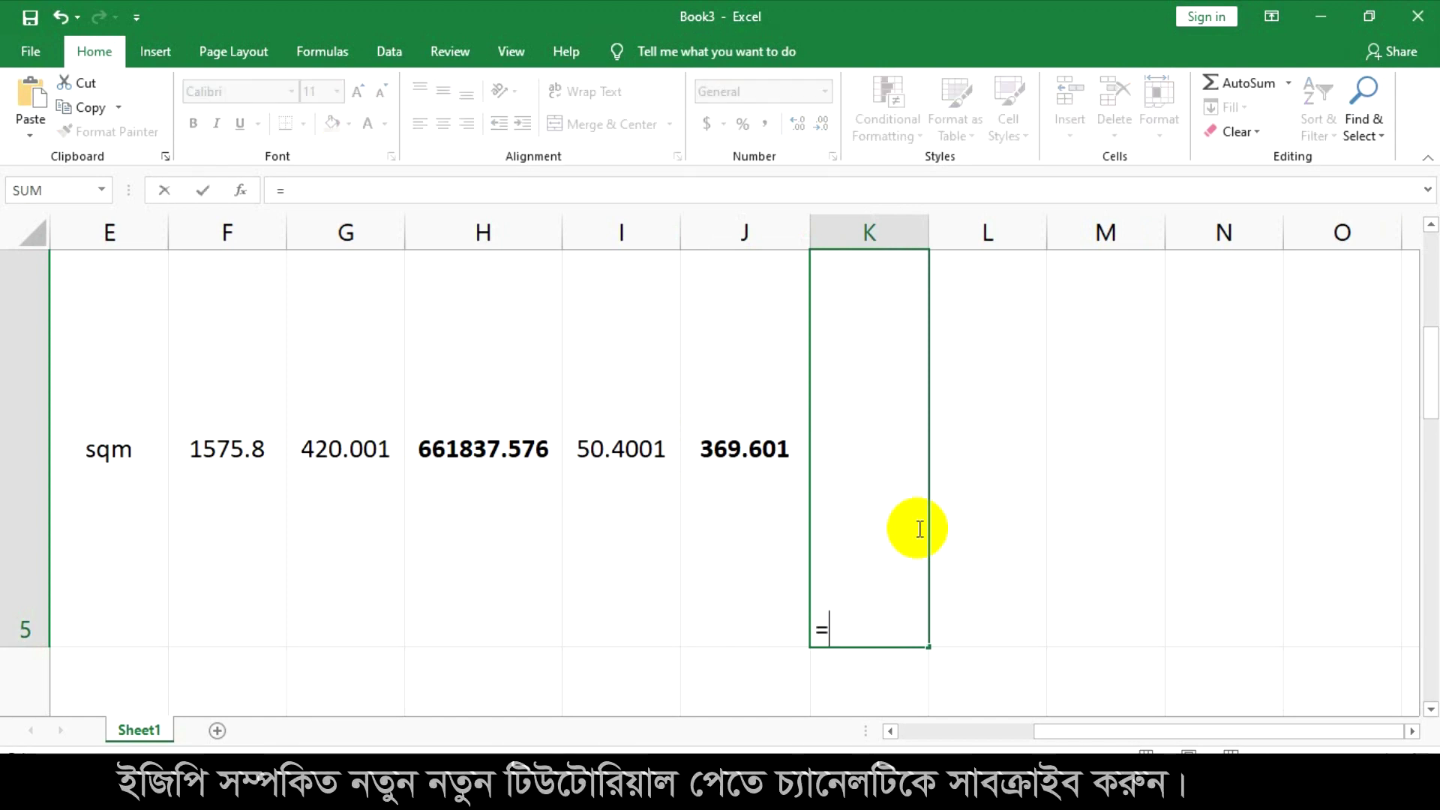
{"action": "left_click", "coordinate": [213, 449]}
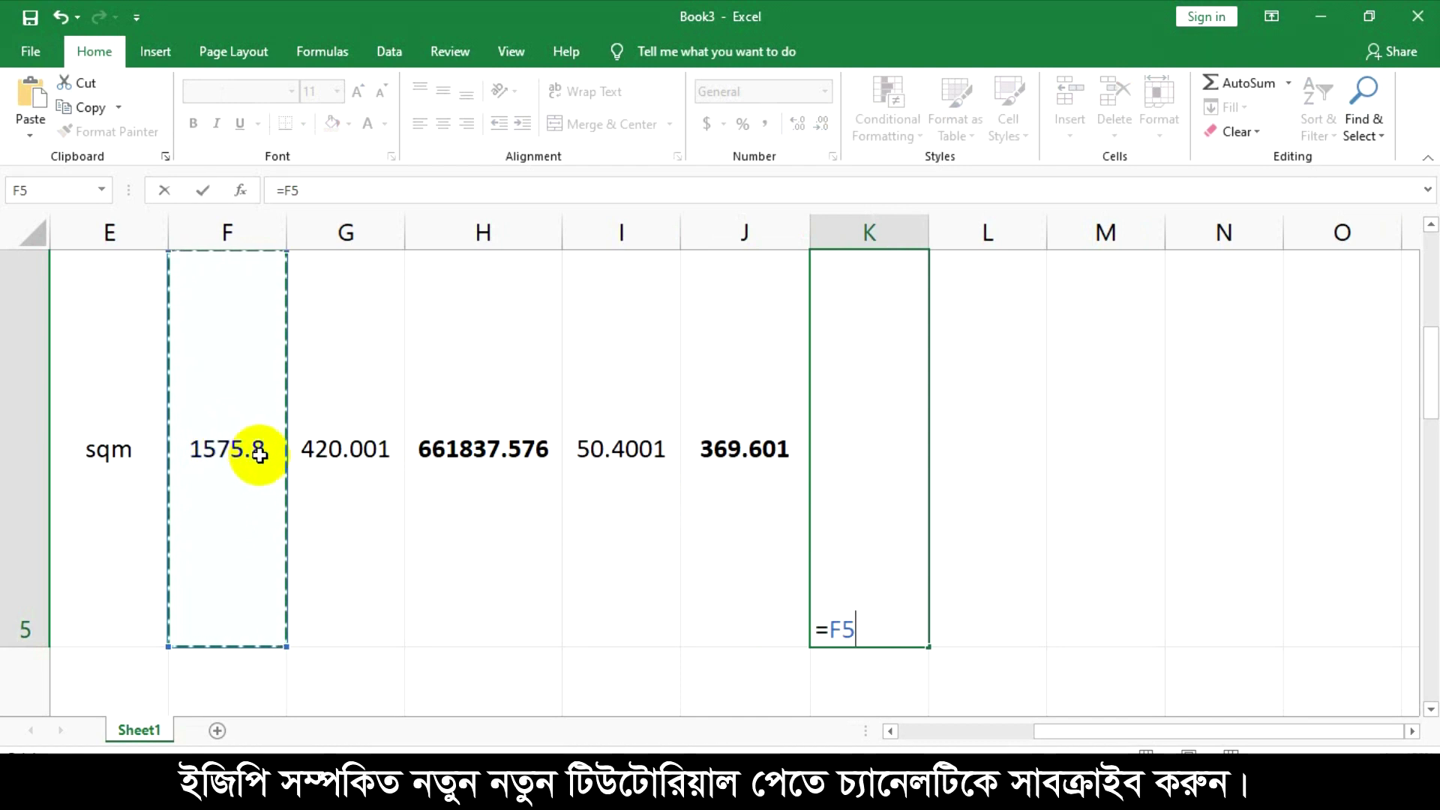
{"action": "type", "text": "*"}
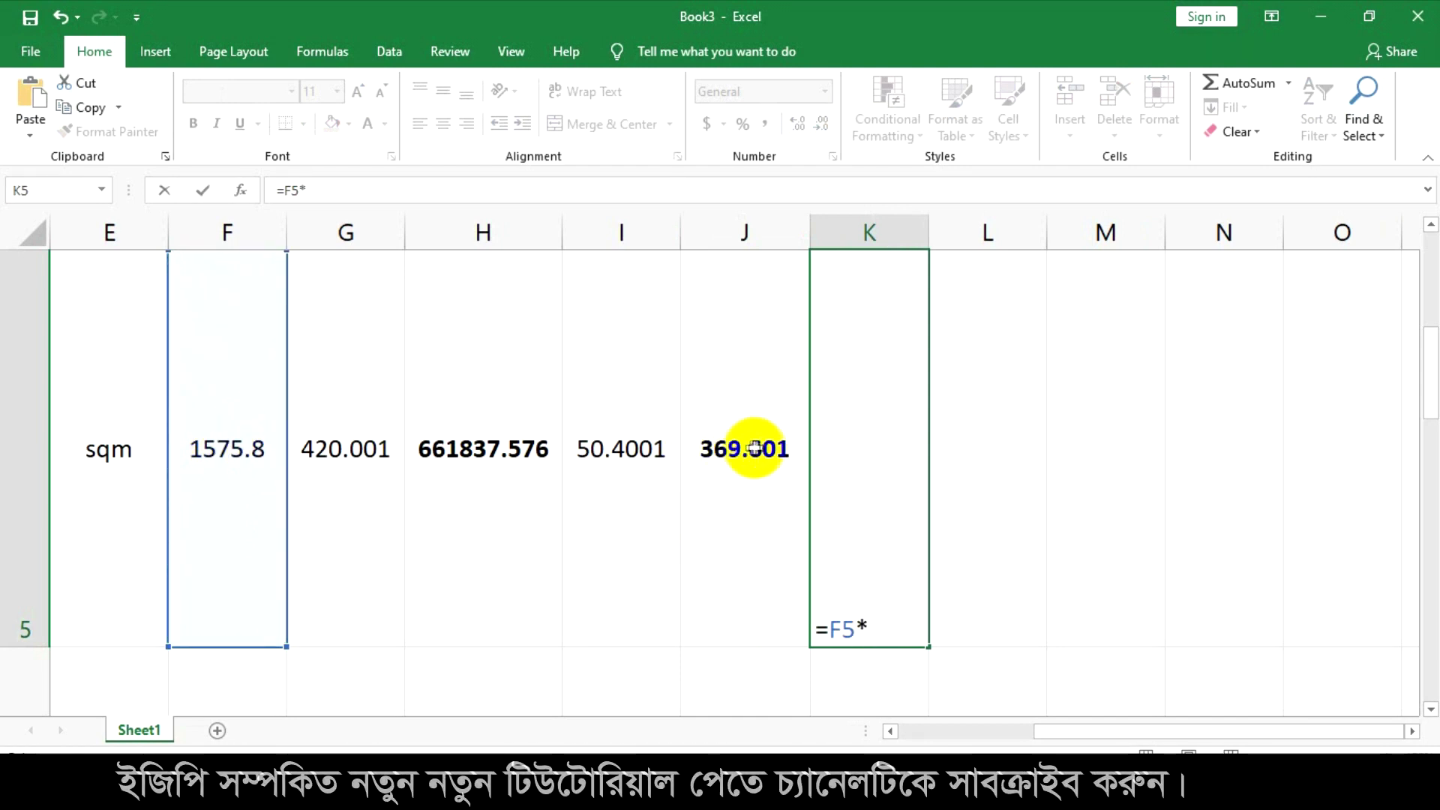
{"action": "left_click", "coordinate": [731, 452]}
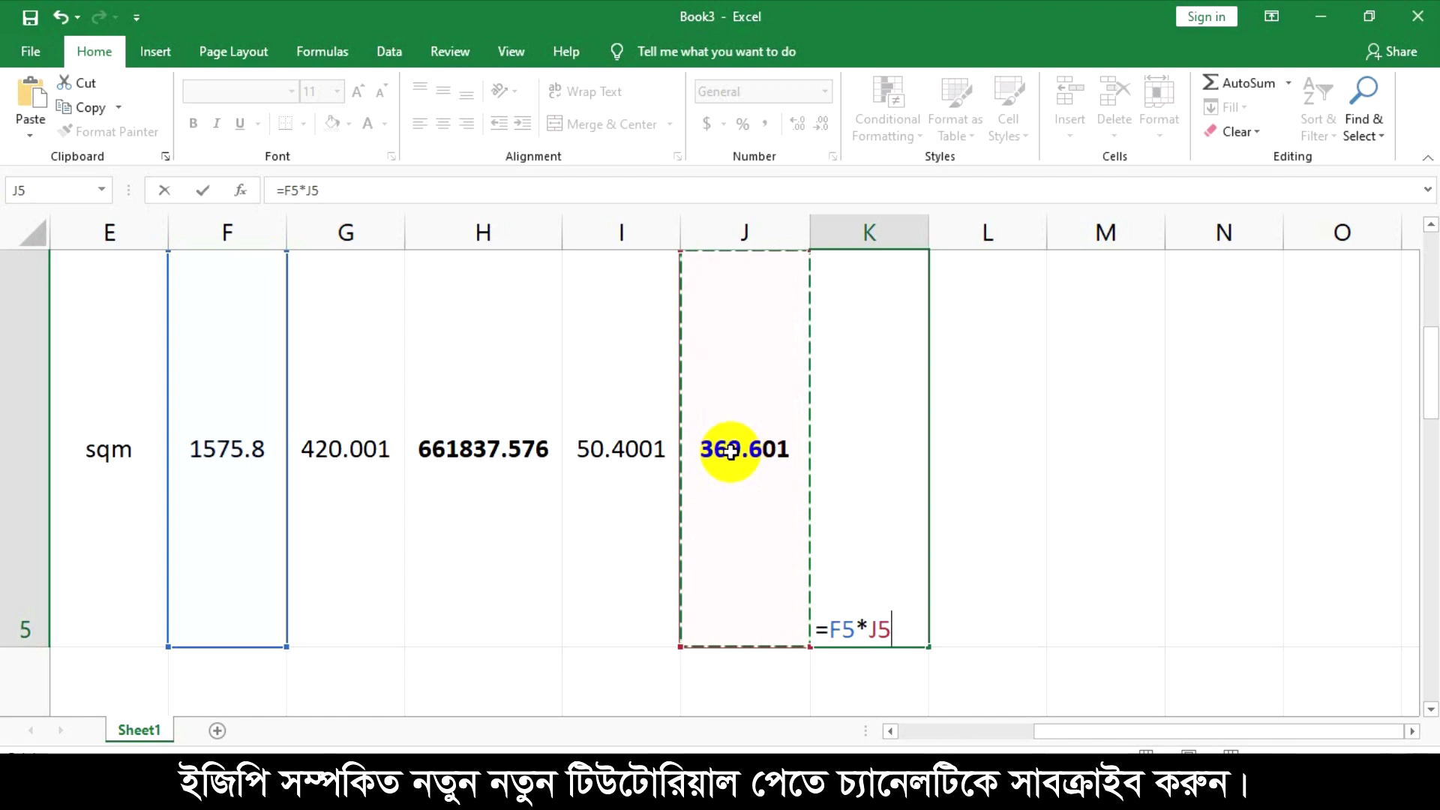
{"action": "key", "text": "Return"}
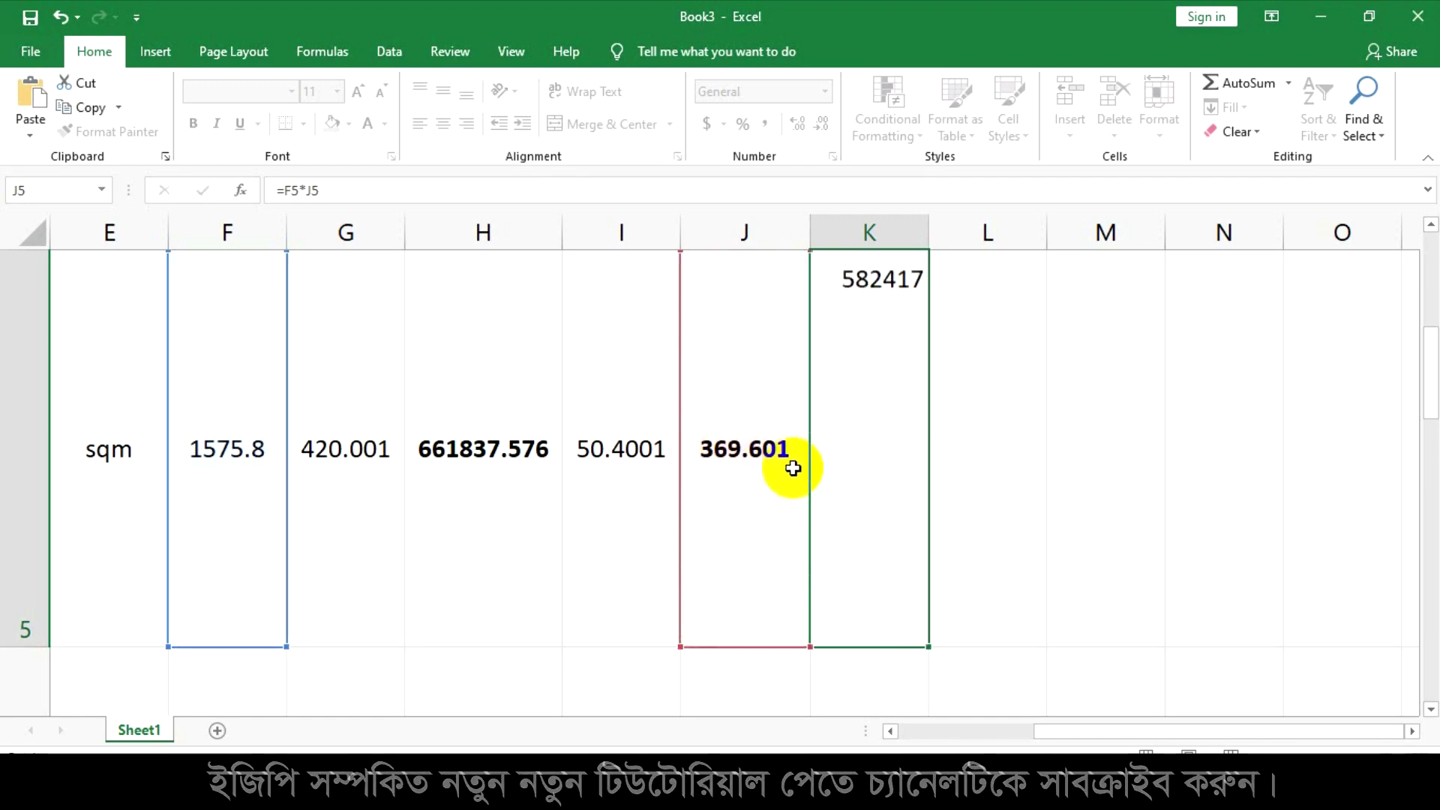
Show item 1's reduced amount in K5 with three decimal places and make it bold.
{"action": "left_click", "coordinate": [1429, 225]}
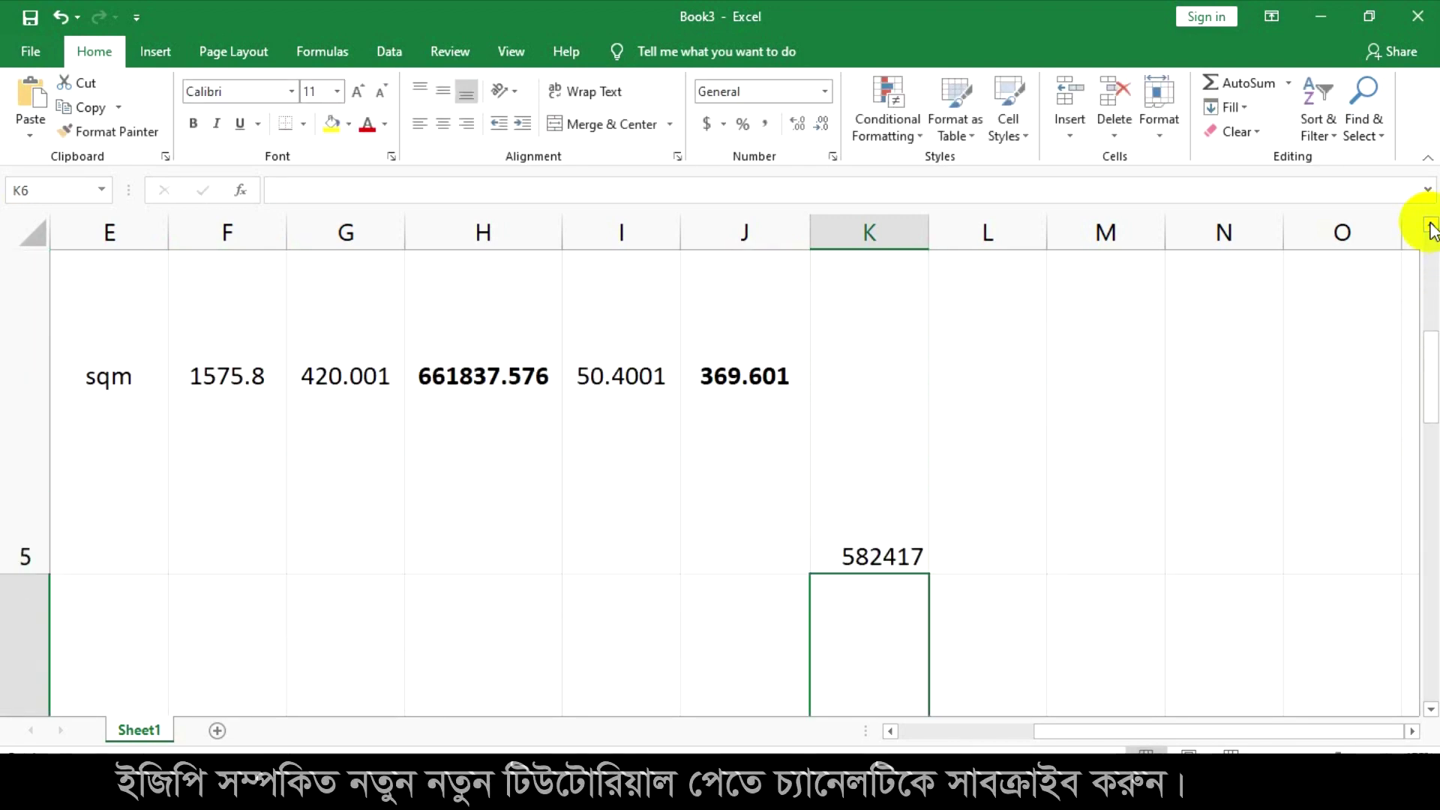
{"action": "left_click", "coordinate": [862, 617]}
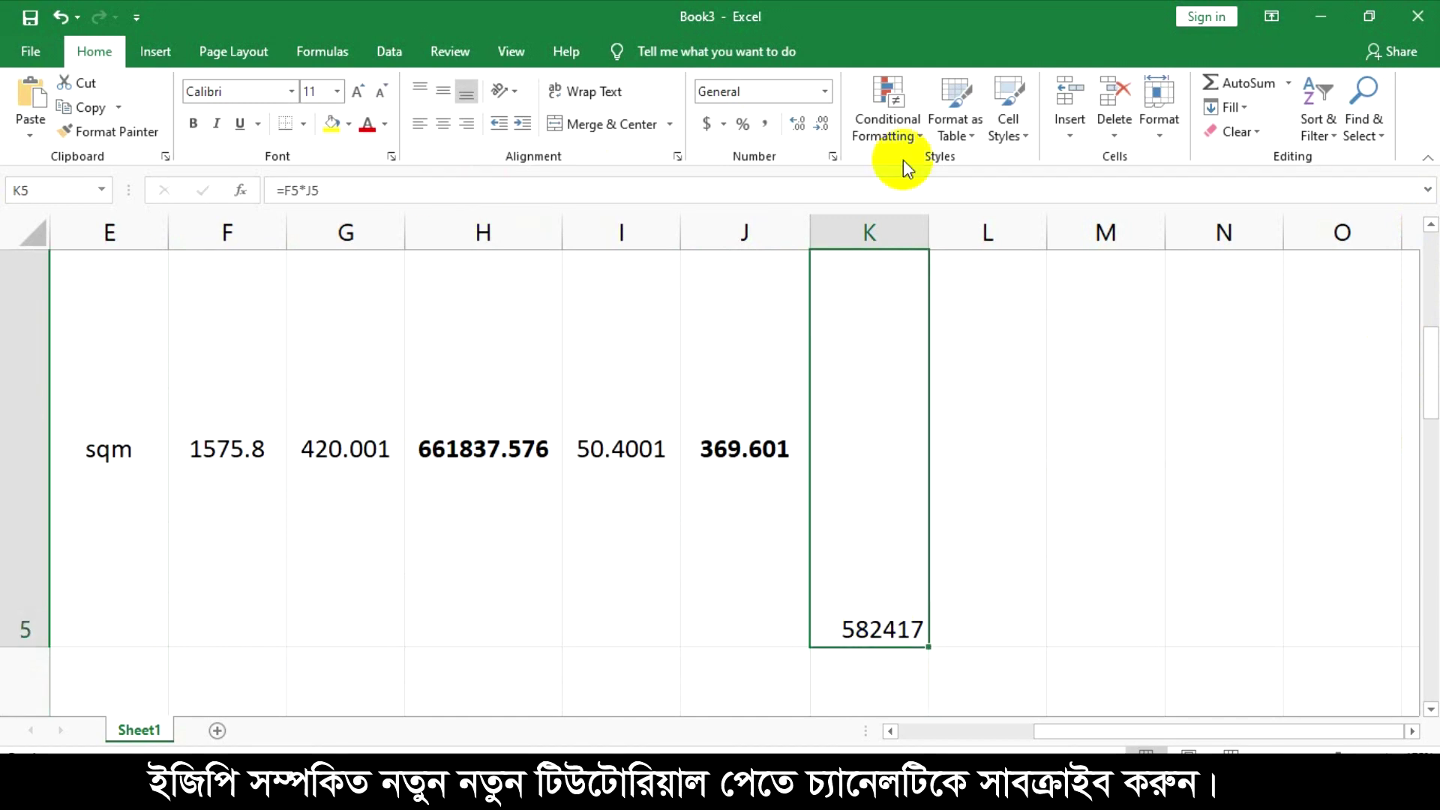
{"action": "left_click", "coordinate": [799, 124]}
{"action": "left_click", "coordinate": [798, 123]}
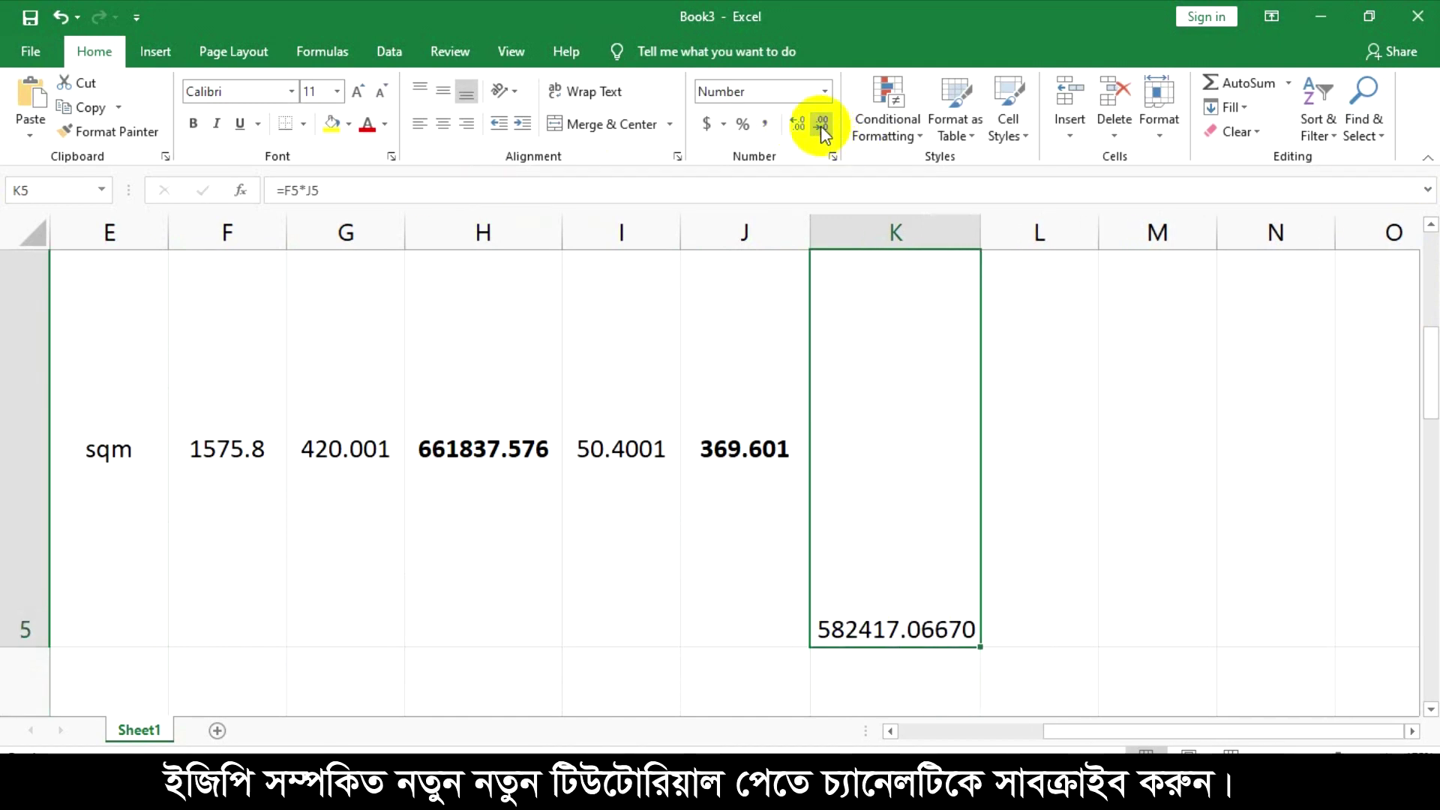
{"action": "left_click", "coordinate": [193, 123]}
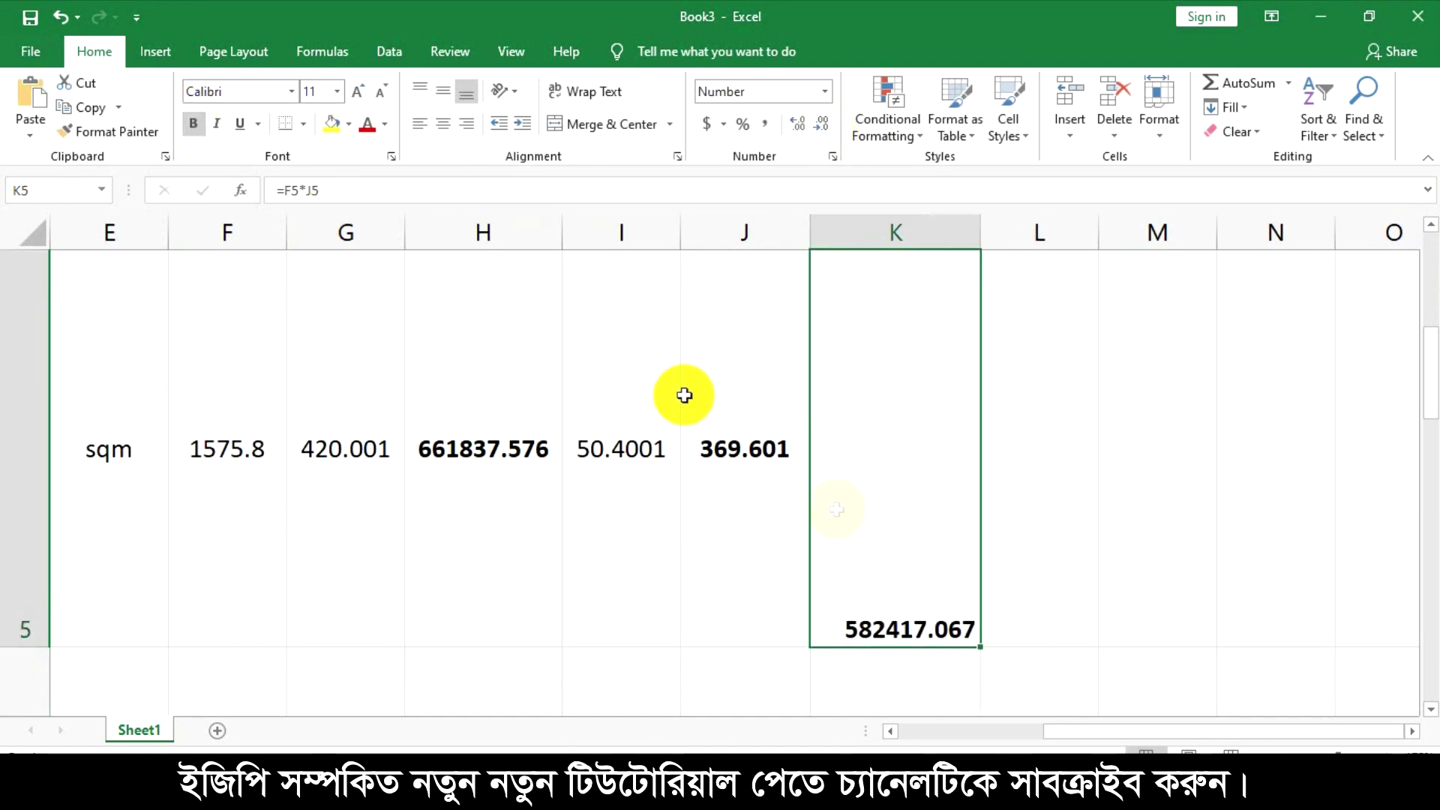
Set the table cells A5 to K16 to Justify horizontal alignment and Top vertical alignment.
{"action": "left_click", "coordinate": [1047, 566]}
{"action": "left_click", "coordinate": [894, 537]}
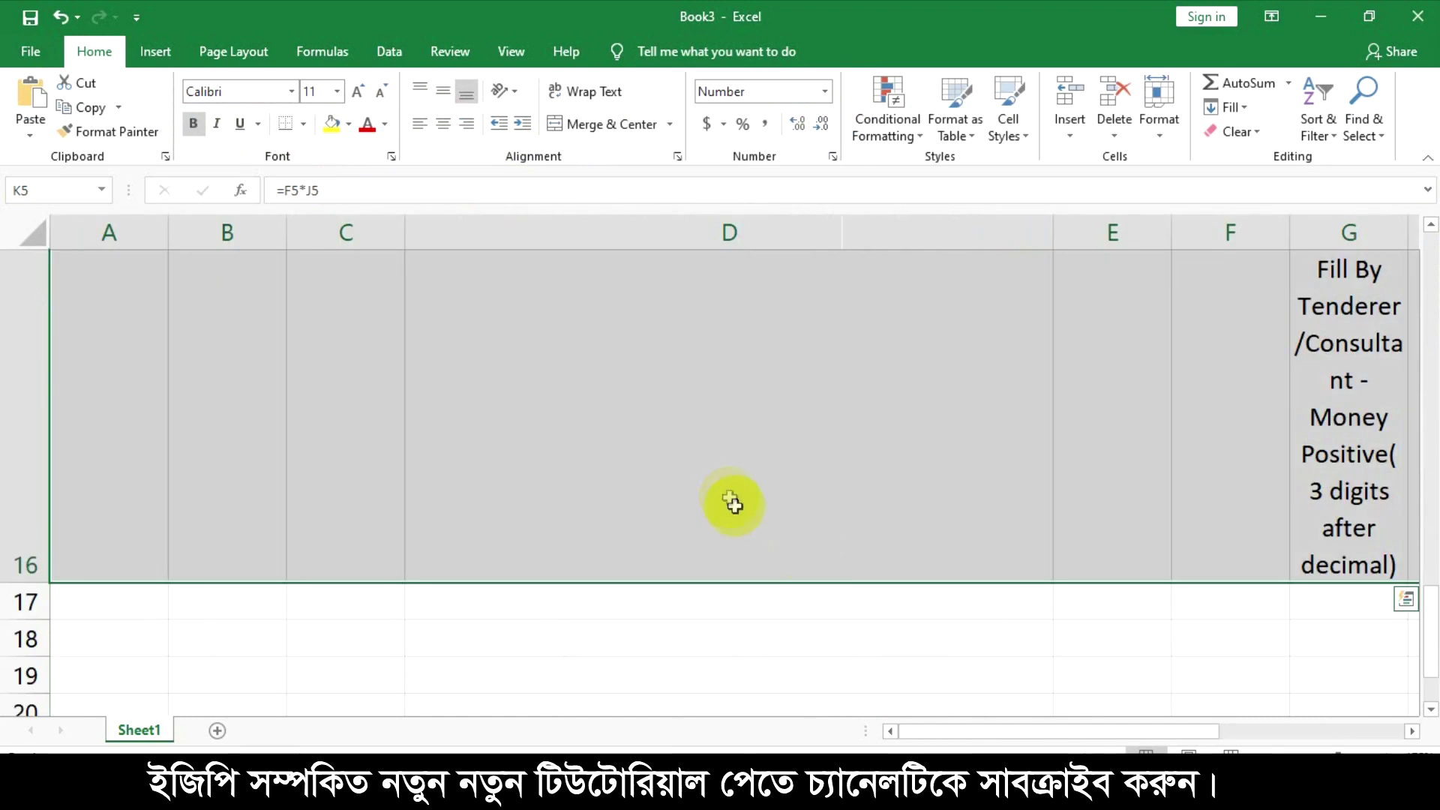
{"action": "right_click", "coordinate": [1244, 425]}
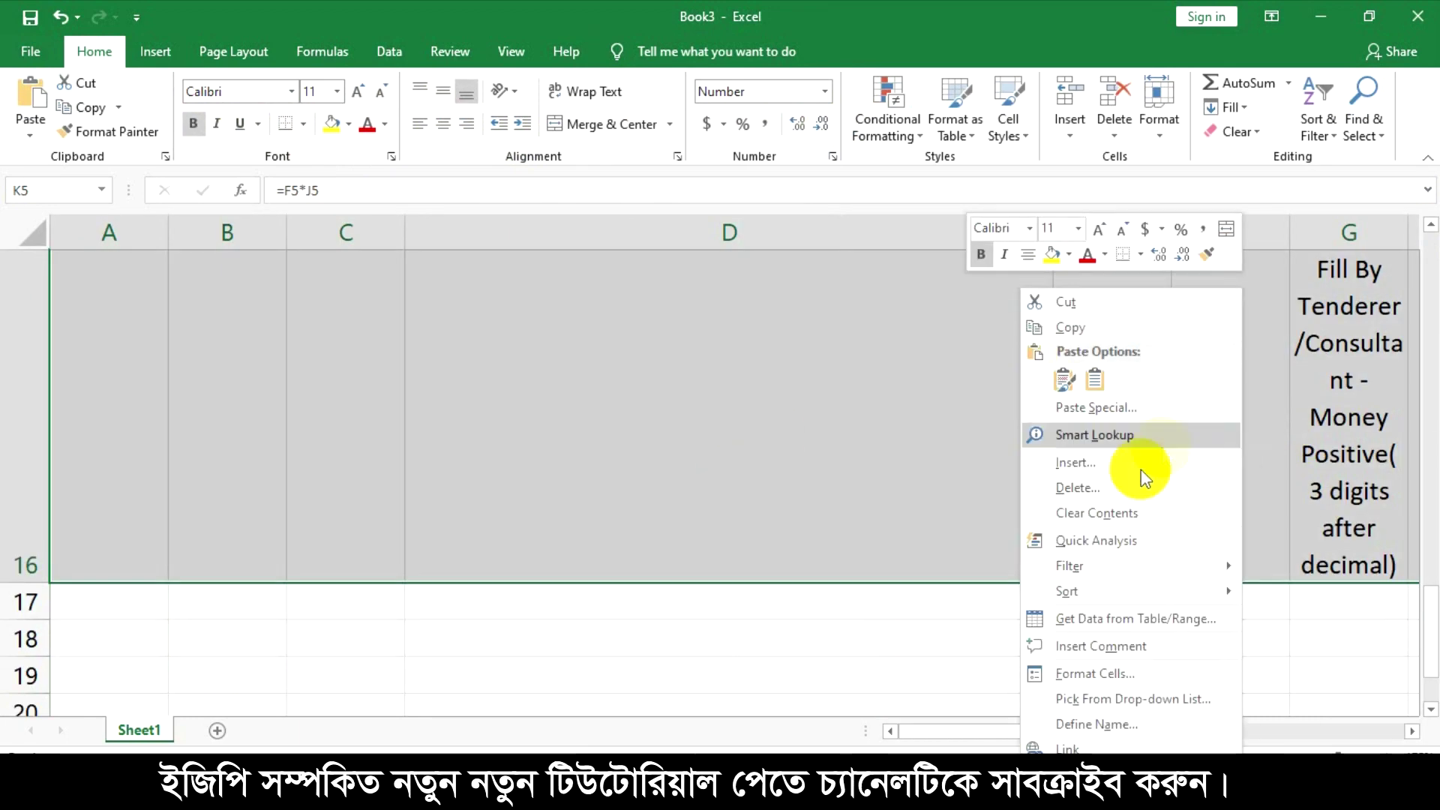
{"action": "left_click", "coordinate": [1080, 672]}
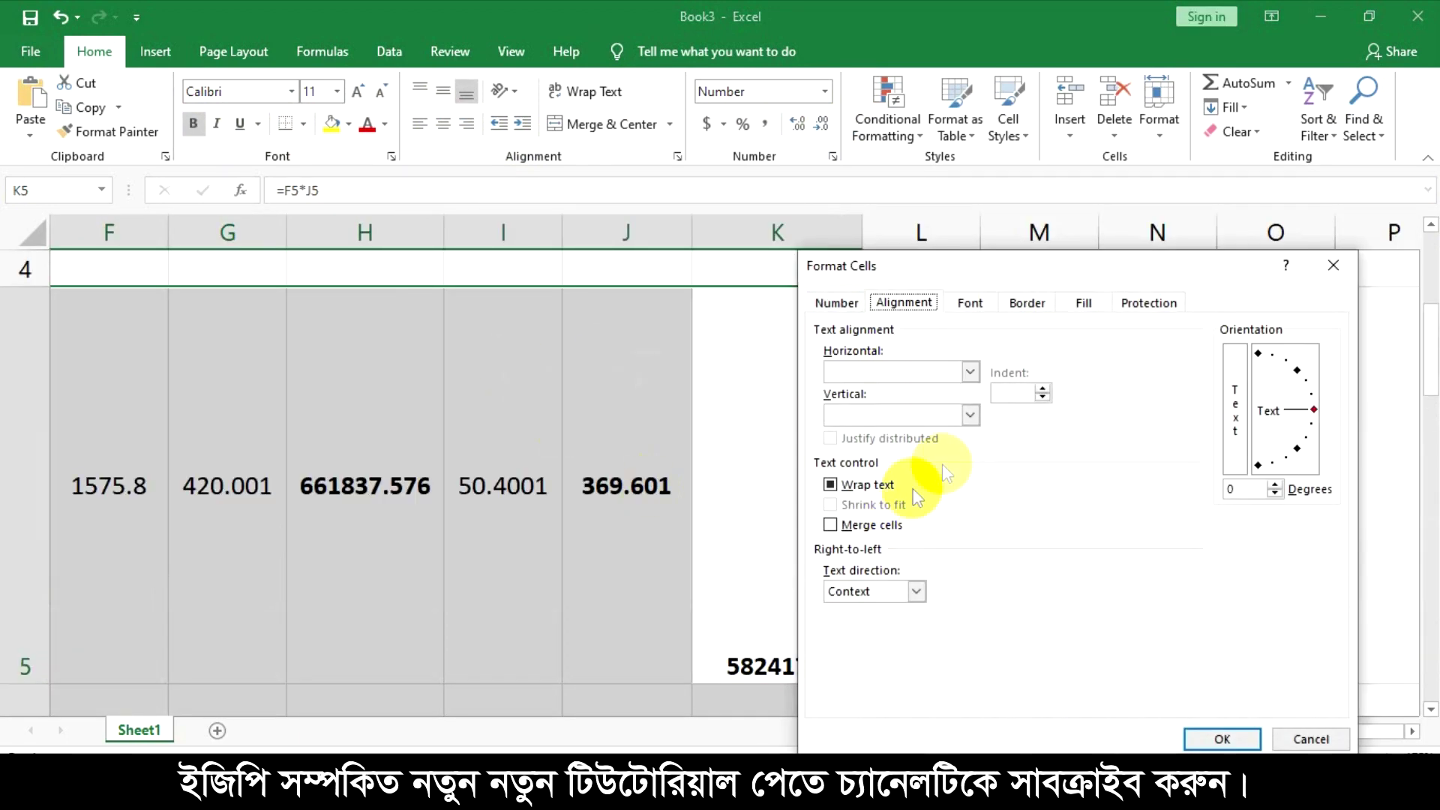
{"action": "left_click", "coordinate": [969, 371]}
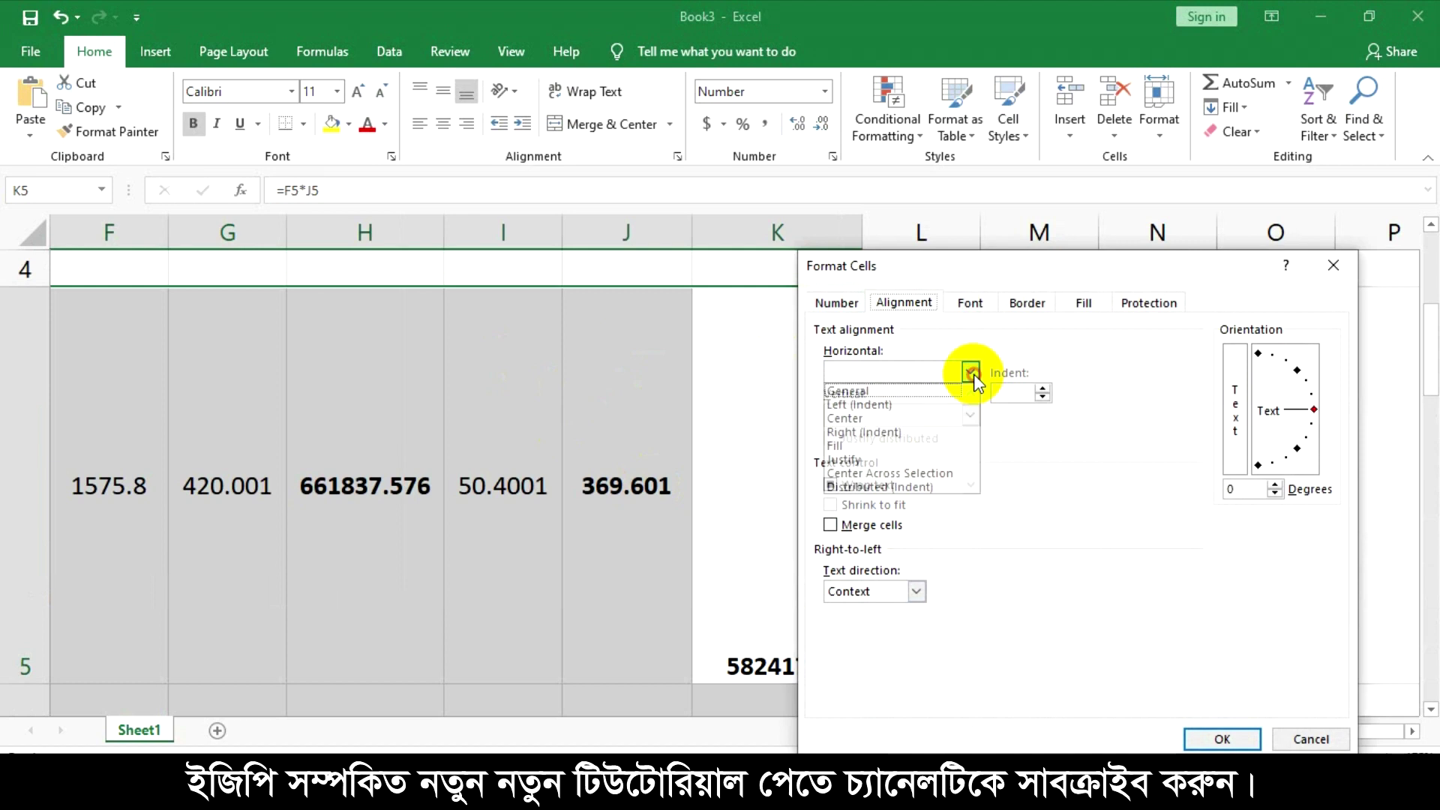
{"action": "left_click", "coordinate": [857, 460]}
{"action": "left_click", "coordinate": [877, 420]}
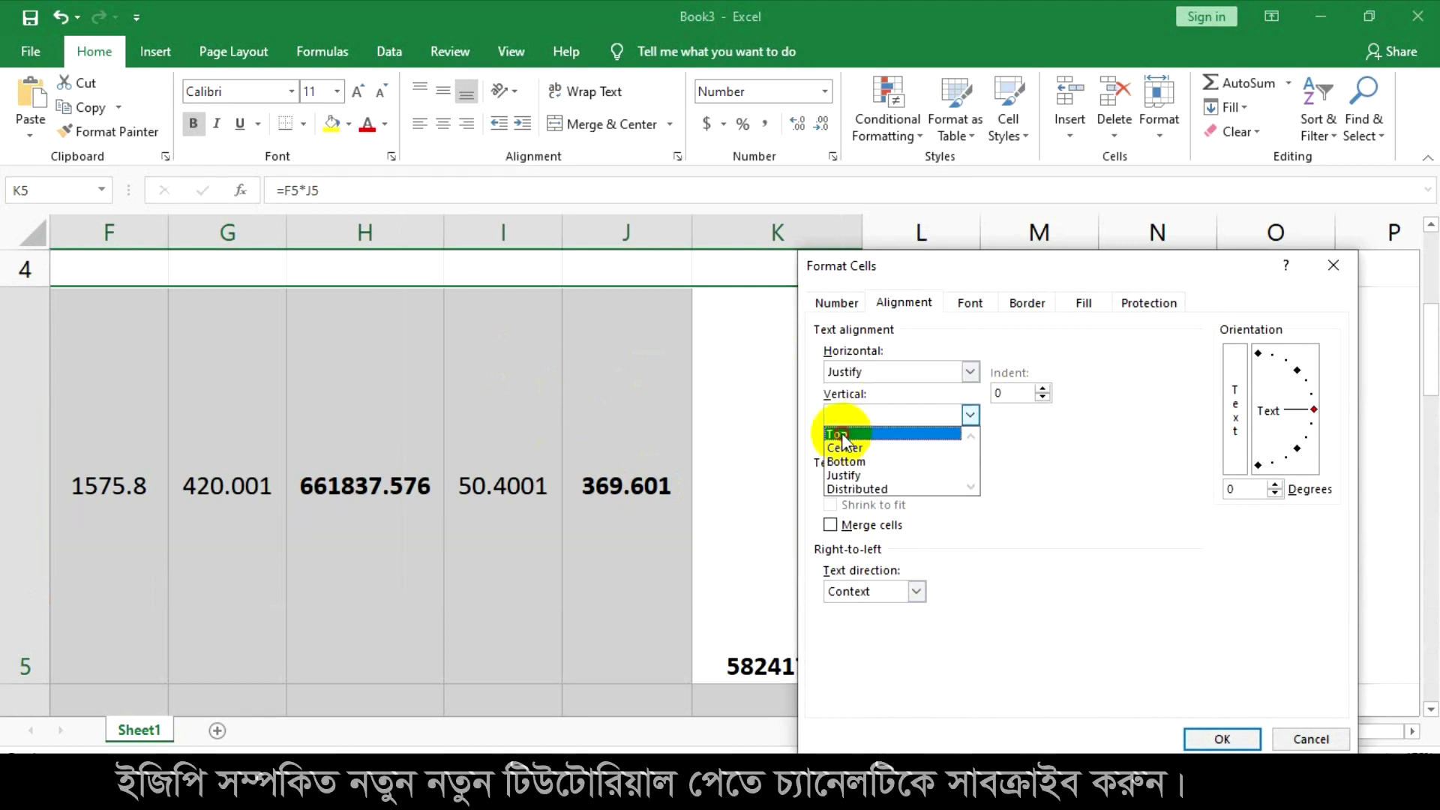
{"action": "left_click", "coordinate": [840, 436]}
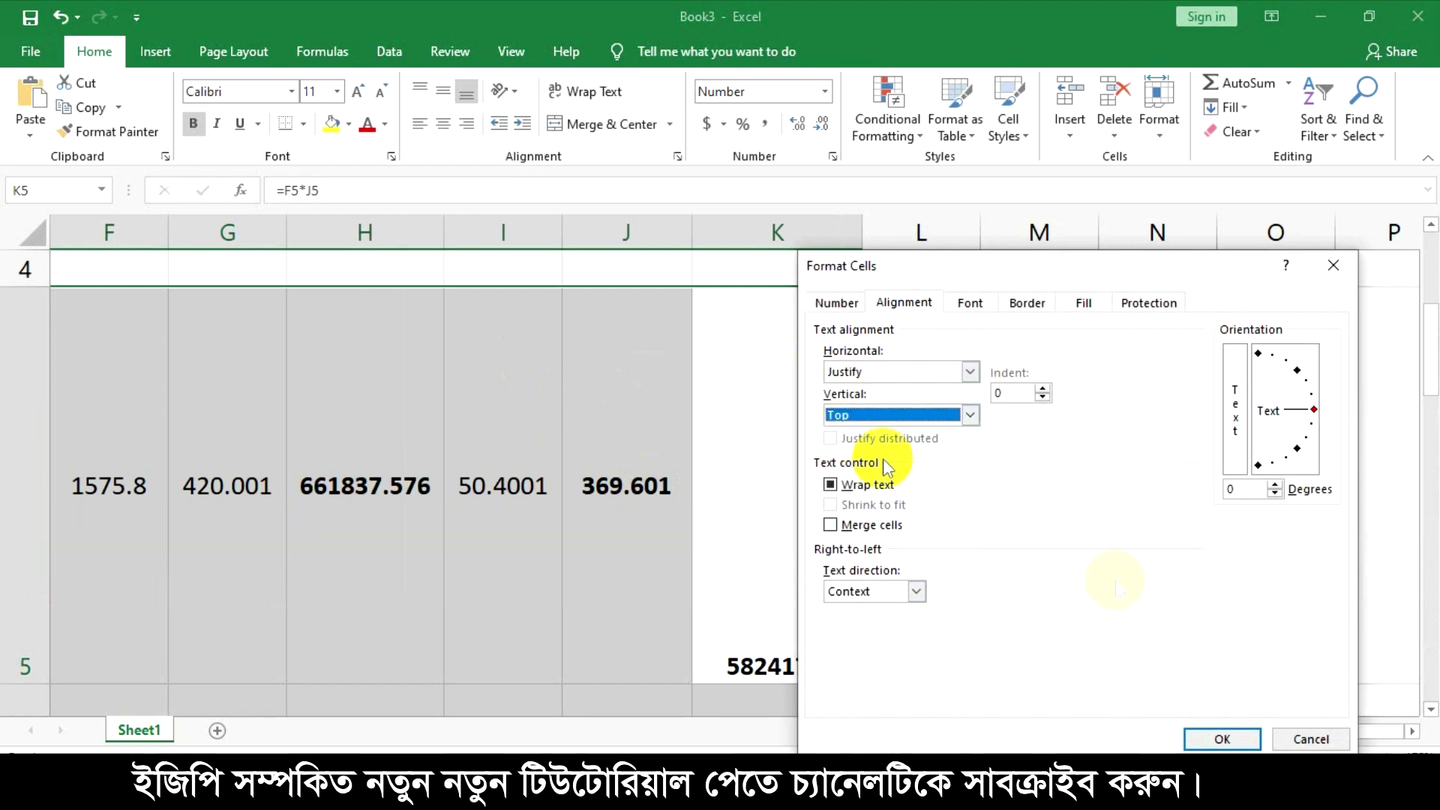
{"action": "left_click", "coordinate": [1220, 740]}
{"action": "left_click", "coordinate": [1106, 517]}
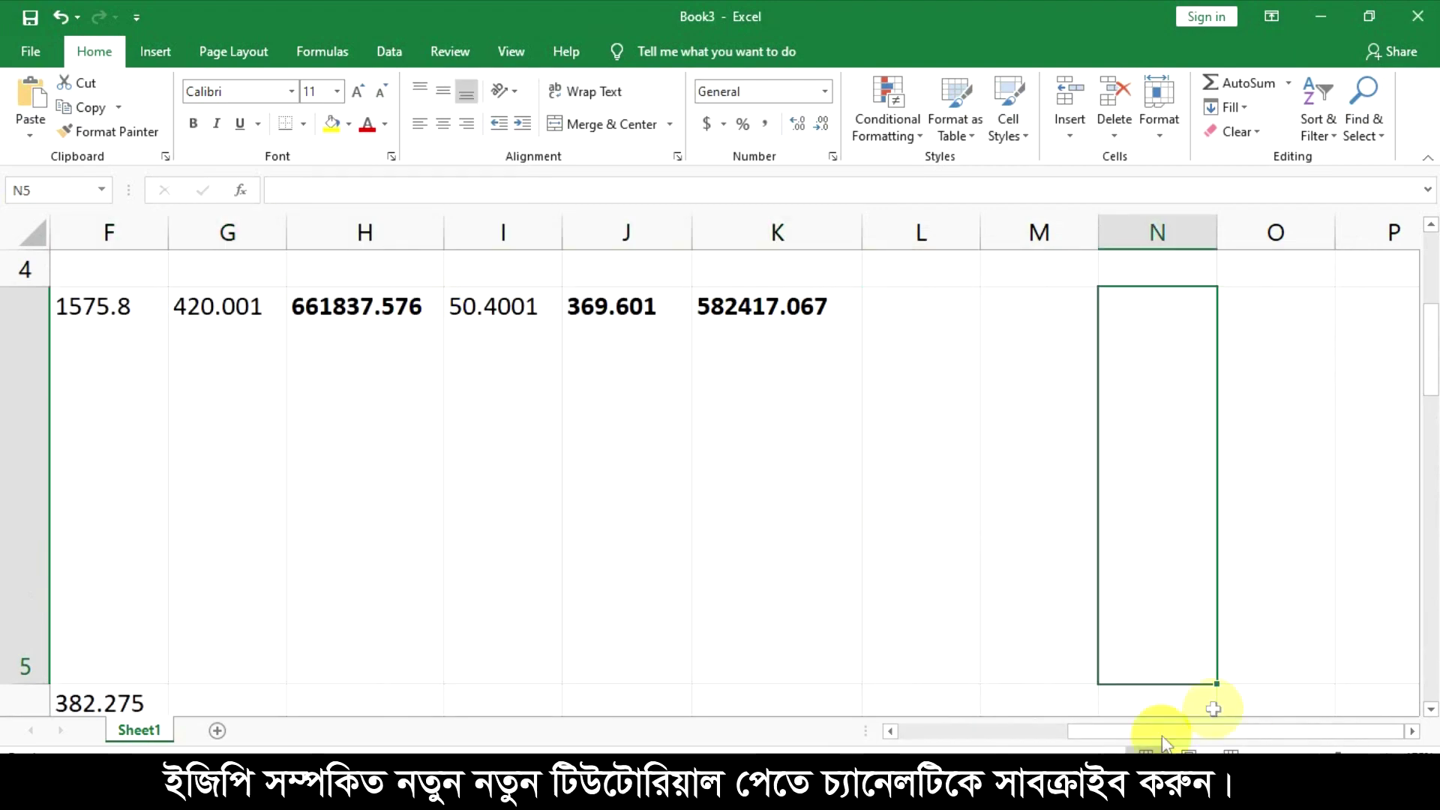
{"action": "left_click_drag", "start_coordinate": [1160, 738], "coordinate": [1090, 739]}
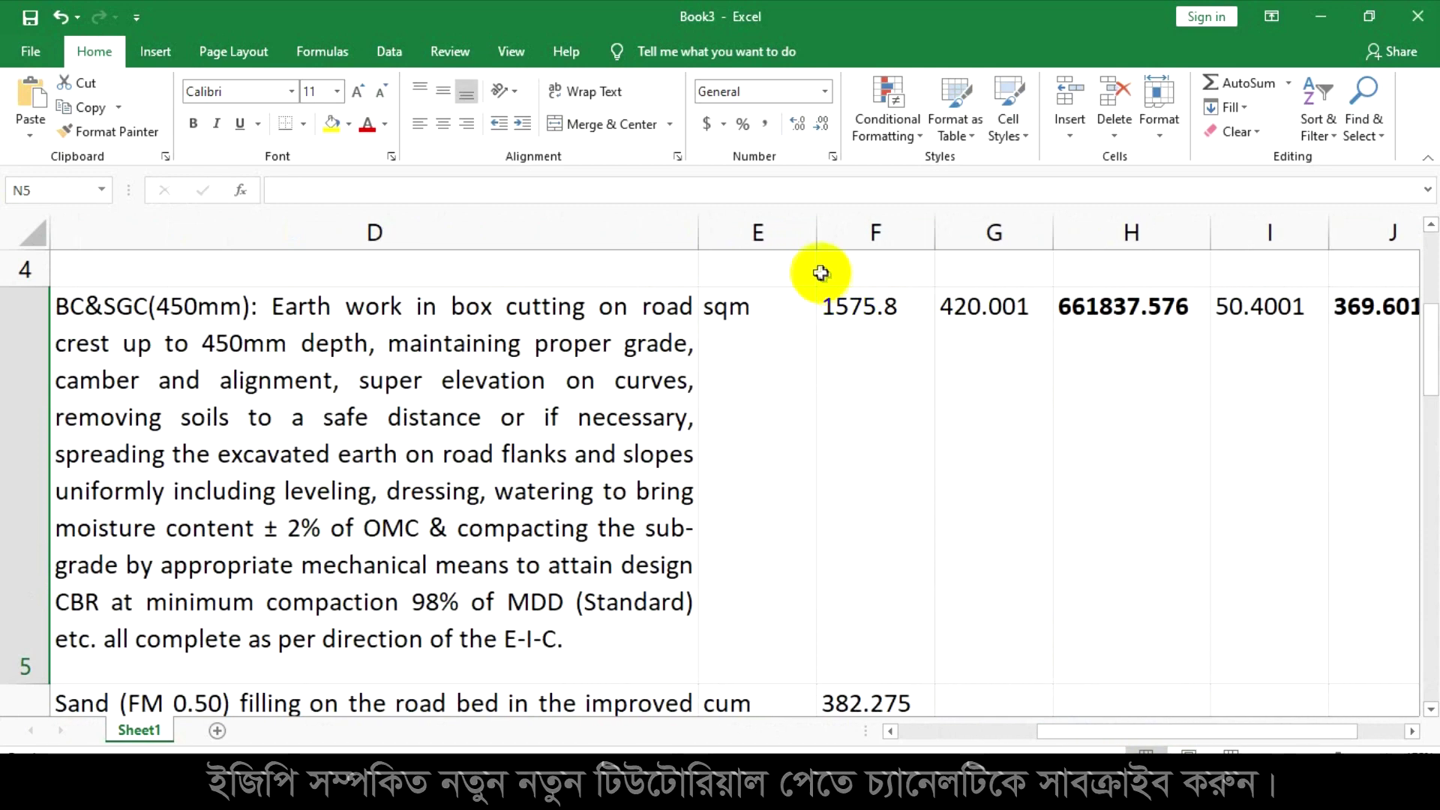
Narrow columns E, D, A and B so the table takes less width.
{"action": "left_click_drag", "start_coordinate": [817, 233], "coordinate": [798, 239]}
{"action": "left_click_drag", "start_coordinate": [696, 238], "coordinate": [539, 232]}
{"action": "scroll", "coordinate": [1060, 731], "scroll_direction": "left", "scroll_amount": 3}
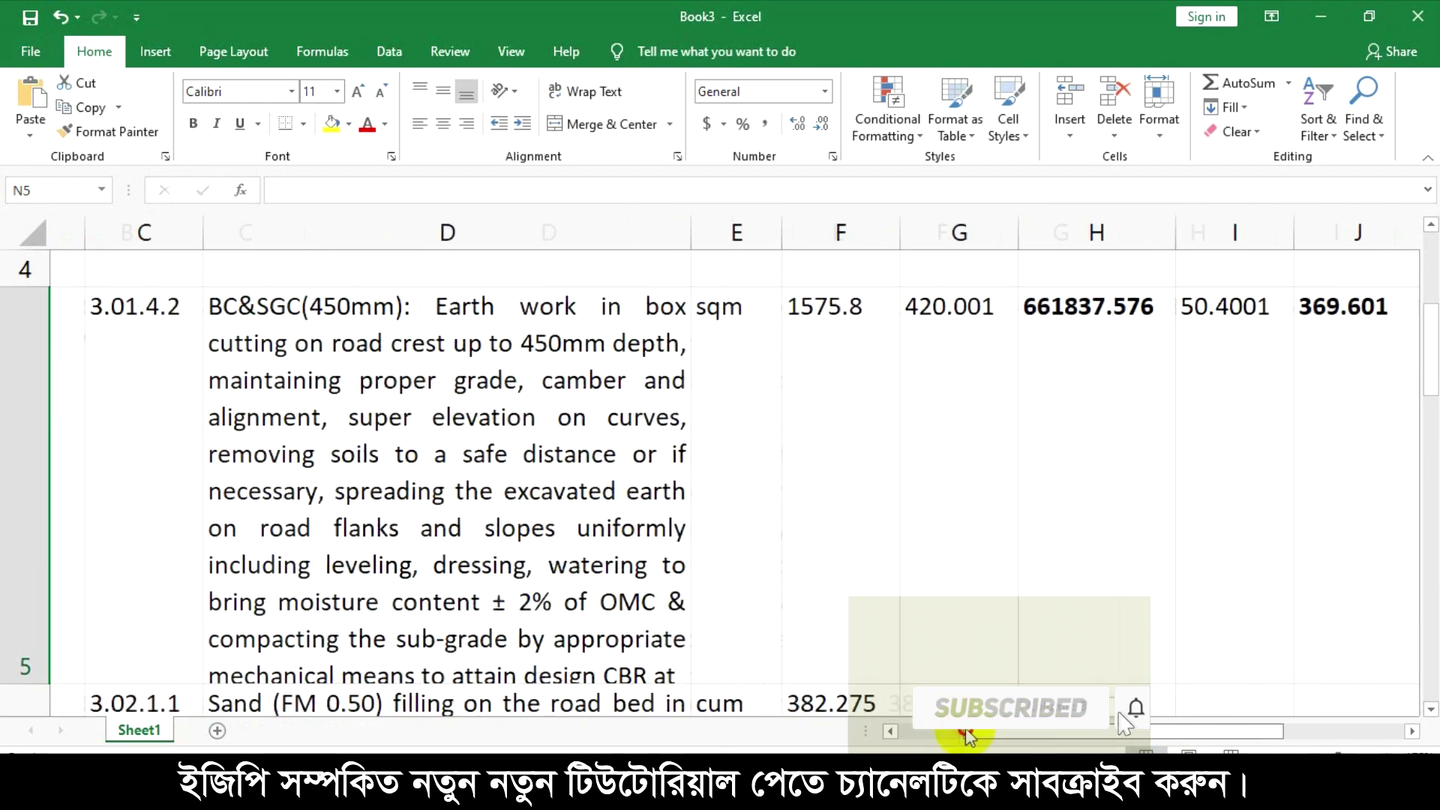
{"action": "left_click_drag", "start_coordinate": [167, 233], "coordinate": [81, 232]}
{"action": "left_click_drag", "start_coordinate": [198, 230], "coordinate": [159, 239]}
{"action": "left_click_drag", "start_coordinate": [766, 233], "coordinate": [704, 232]}
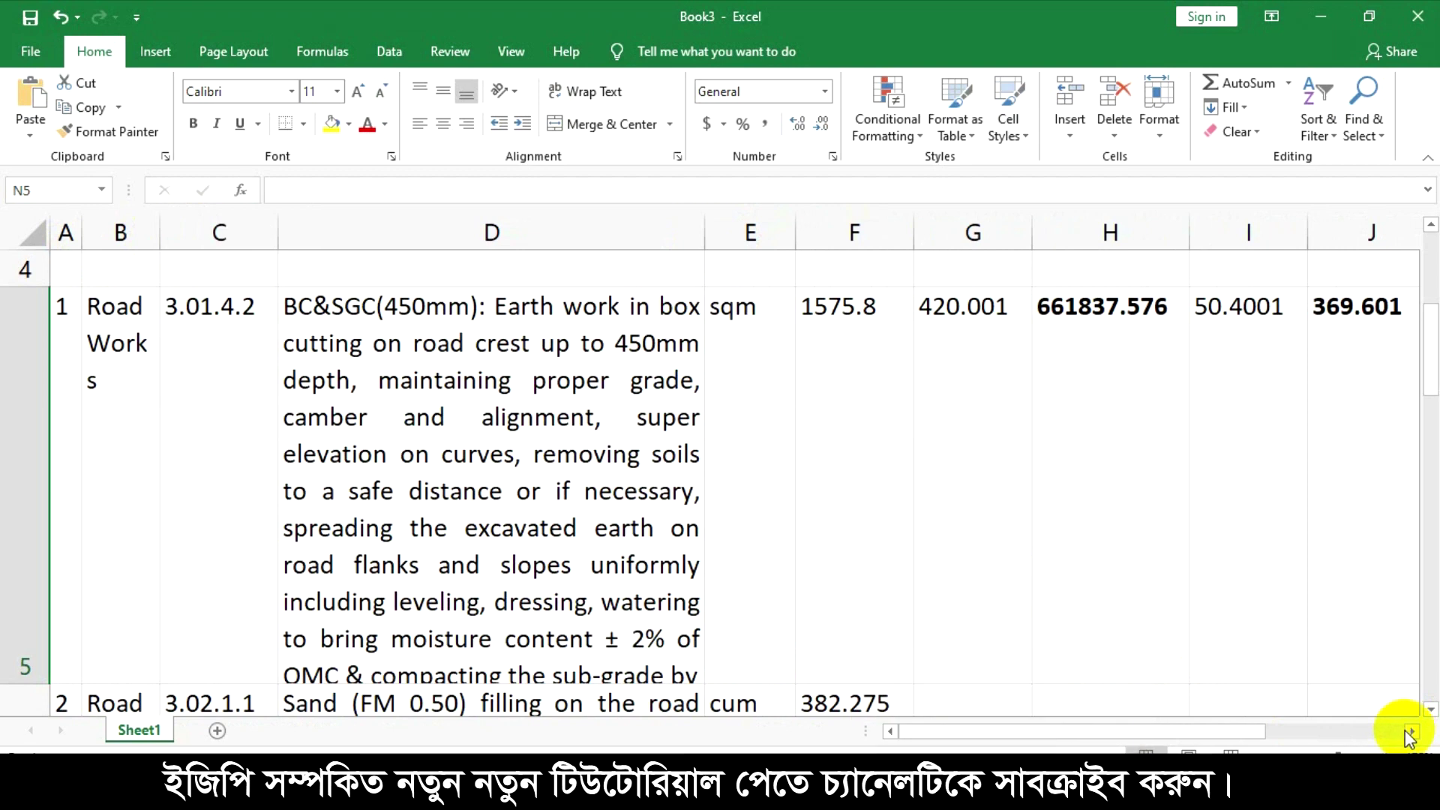
Review item 1's code, quantity and rate in row 5, and the formulas in H5 to K5.
{"action": "left_click", "coordinate": [1430, 225]}
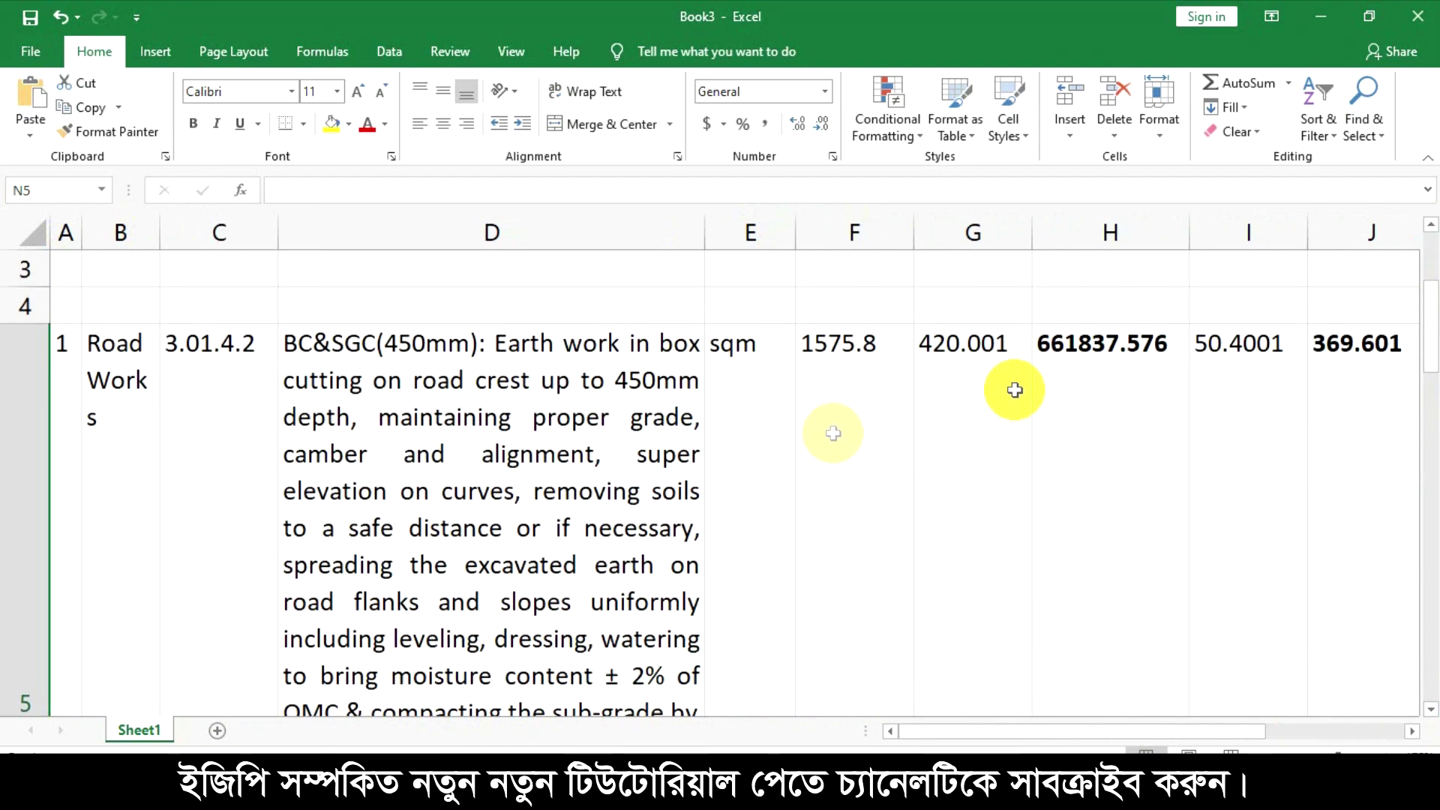
{"action": "left_click", "coordinate": [823, 342]}
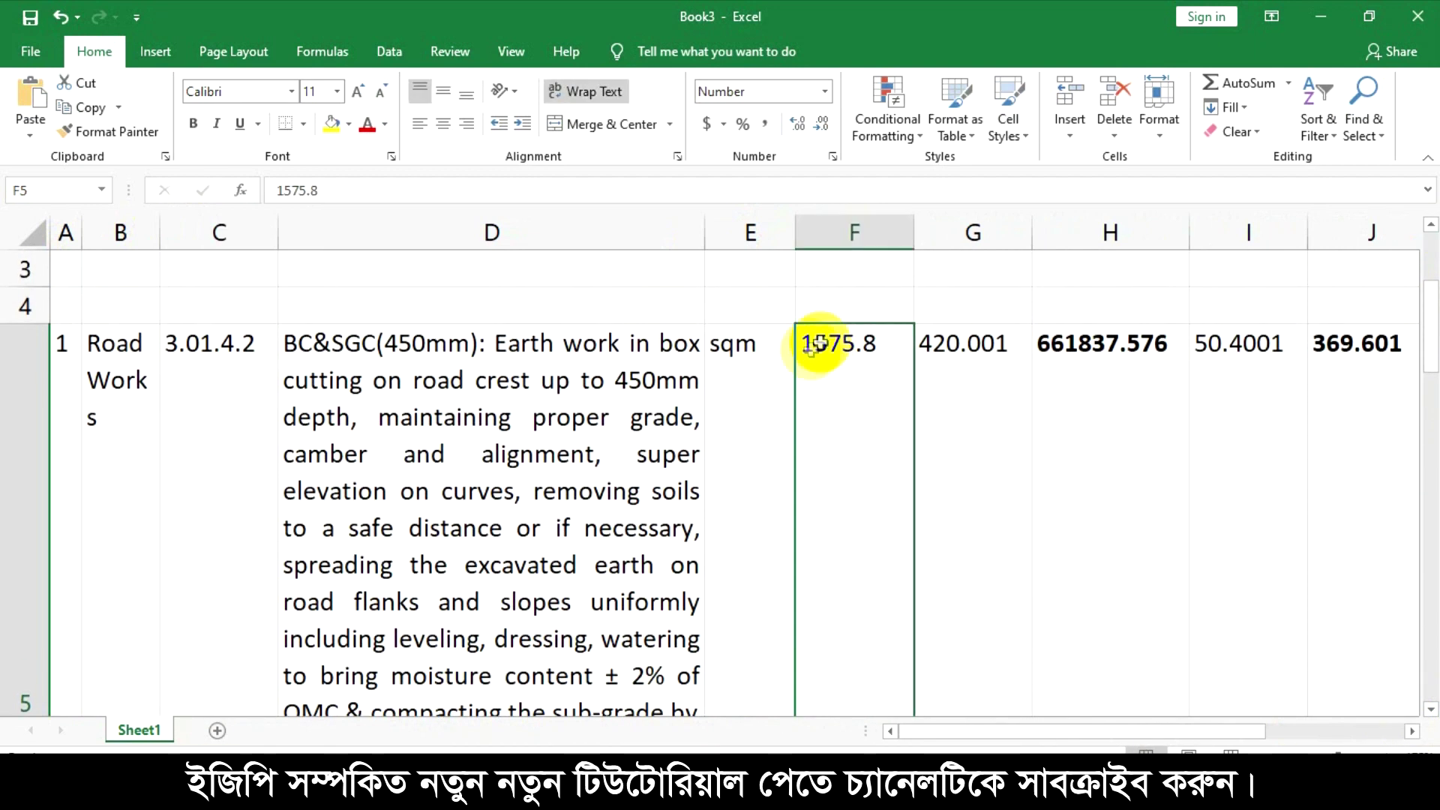
{"action": "left_click", "coordinate": [203, 363]}
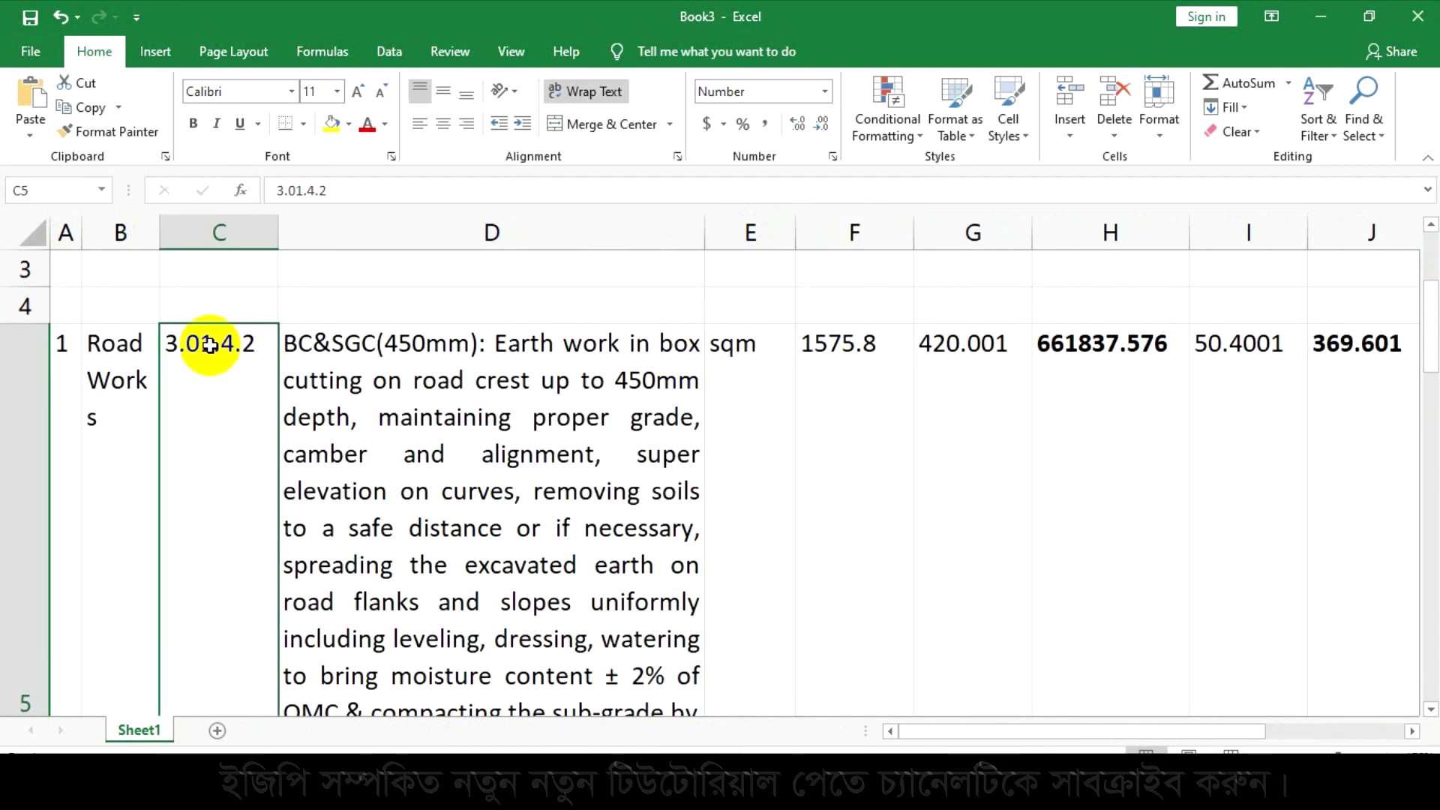
{"action": "left_click", "coordinate": [825, 343]}
{"action": "left_click", "coordinate": [965, 347]}
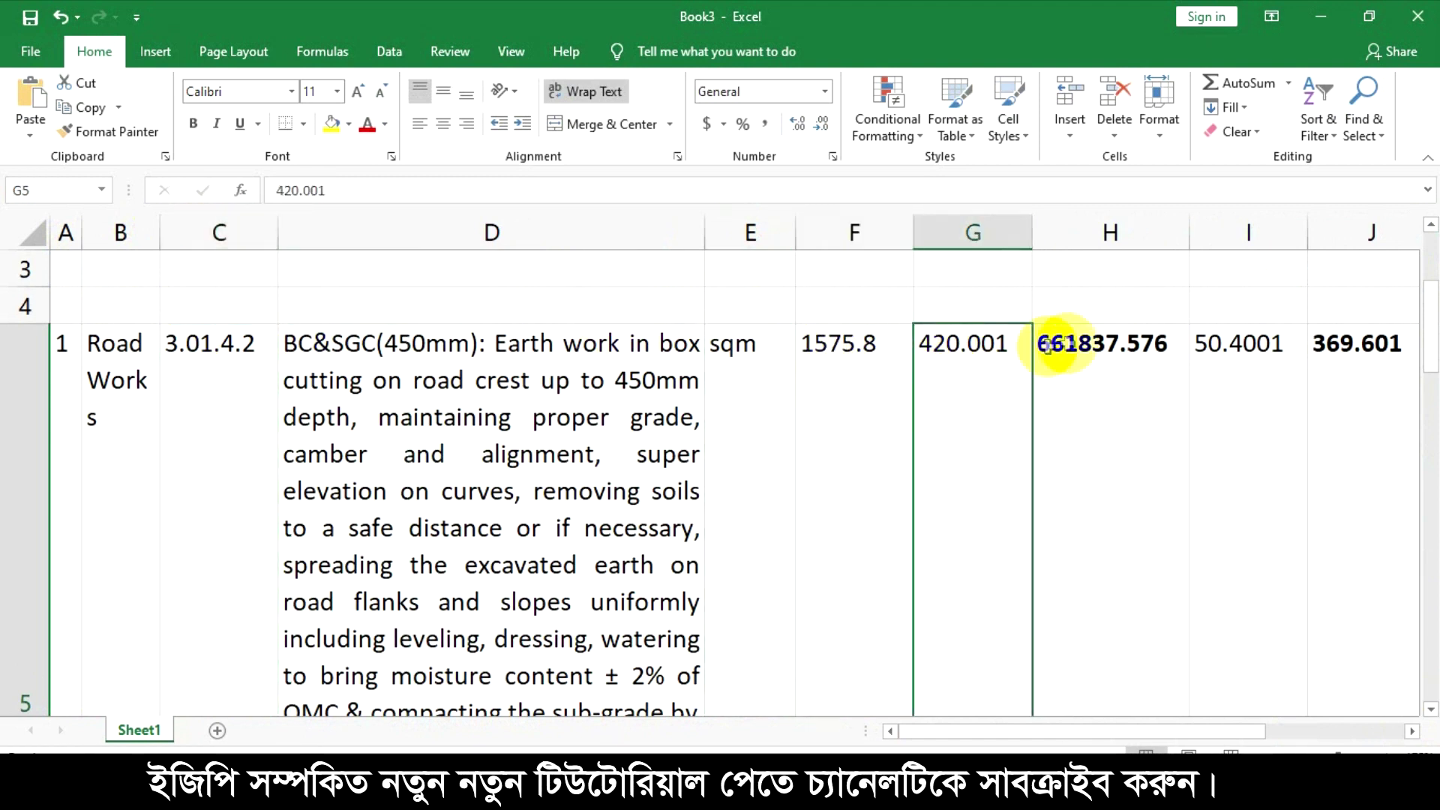
{"action": "left_click", "coordinate": [1115, 343]}
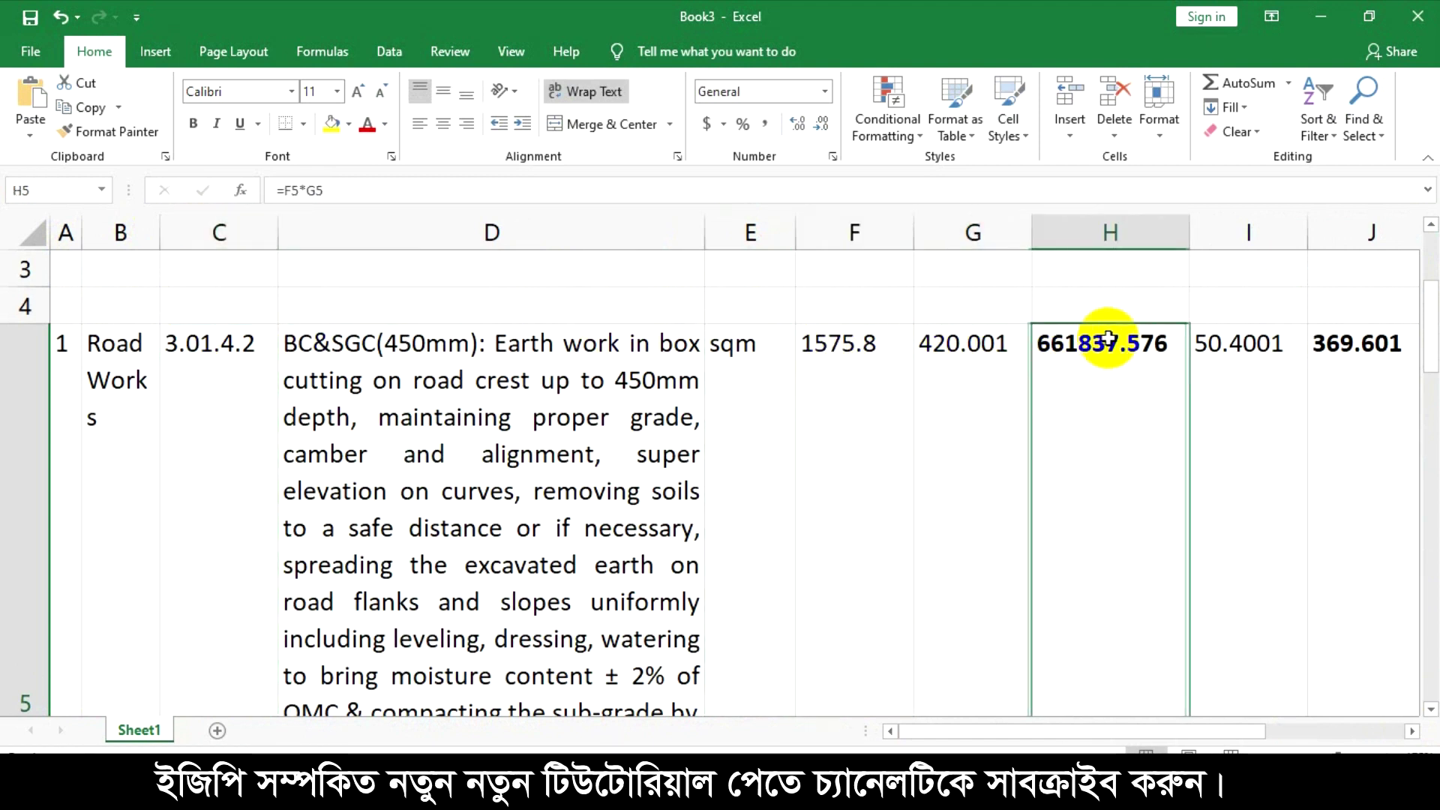
{"action": "left_click", "coordinate": [1243, 342]}
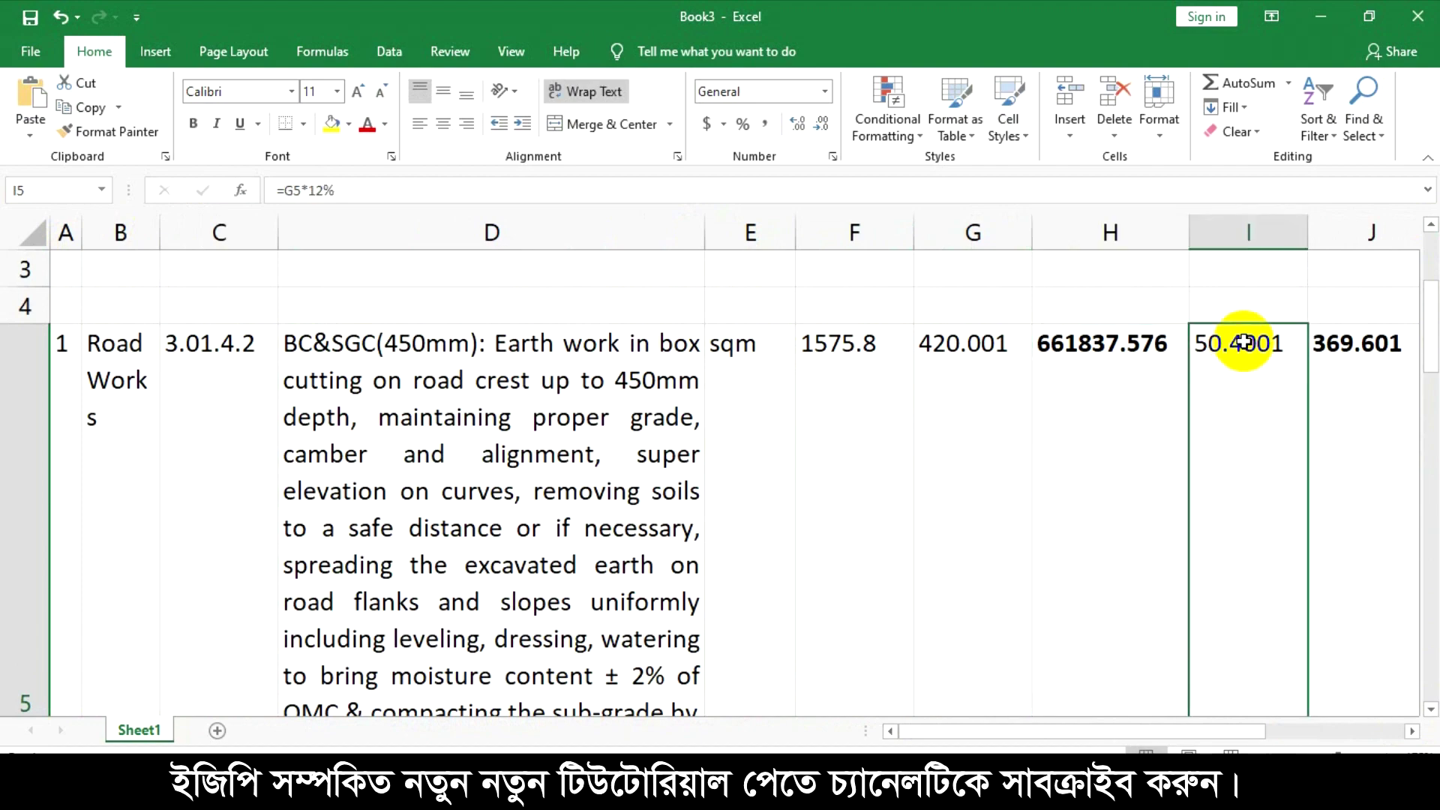
{"action": "left_click", "coordinate": [1353, 344]}
{"action": "left_click", "coordinate": [1414, 731]}
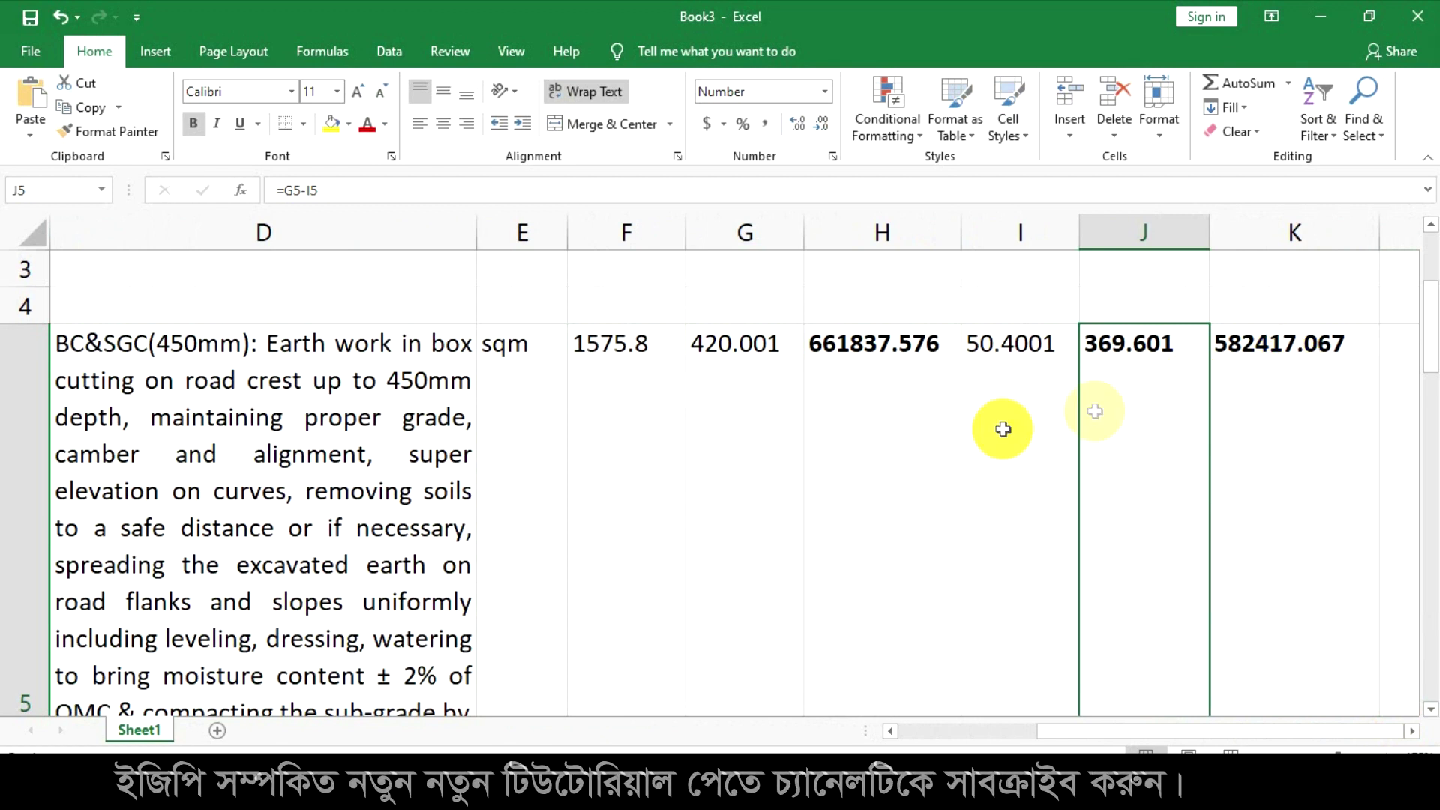
{"action": "left_click", "coordinate": [1308, 344]}
{"action": "left_click", "coordinate": [581, 344]}
{"action": "left_click_drag", "start_coordinate": [657, 344], "coordinate": [1260, 344]}
{"action": "left_click", "coordinate": [1122, 469]}
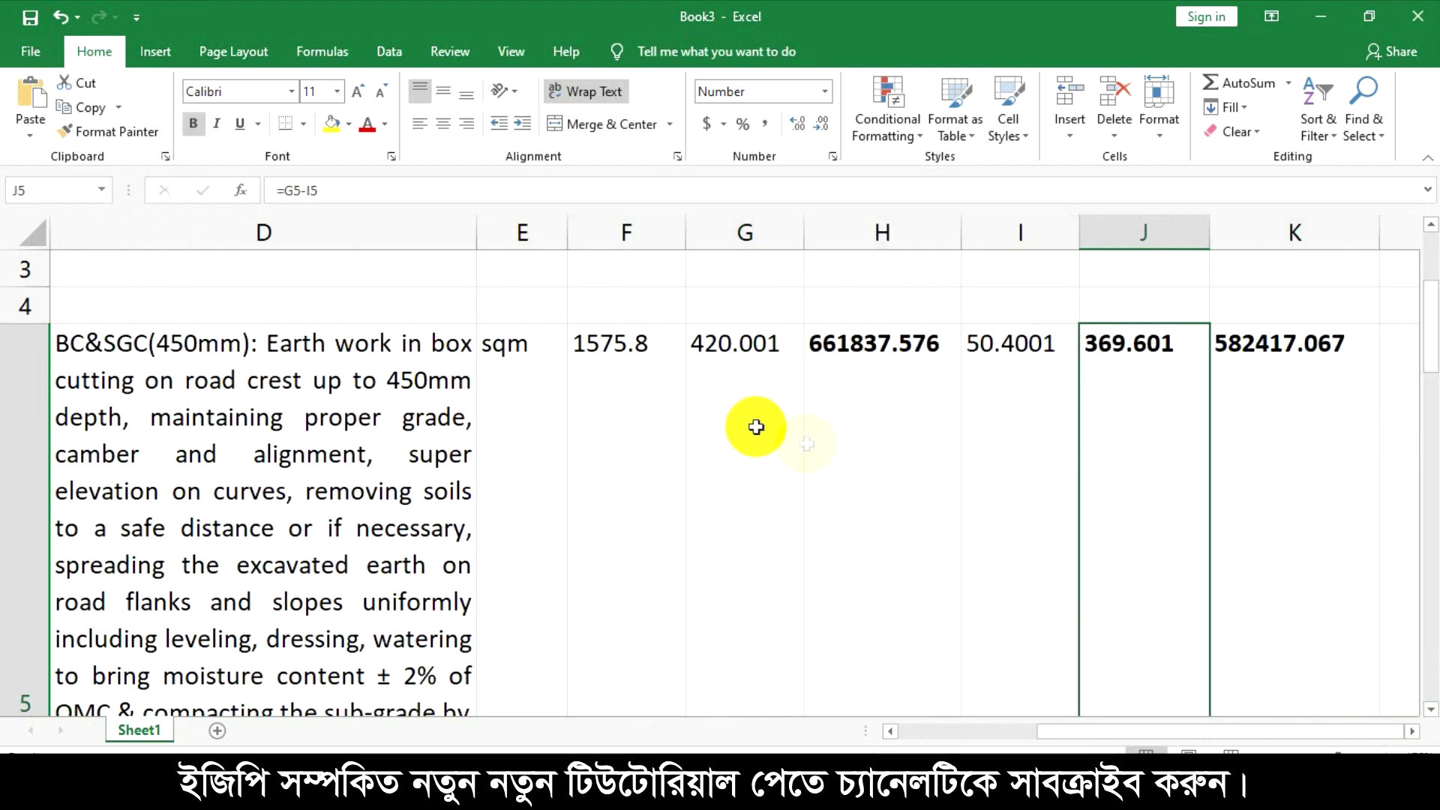
{"action": "left_click", "coordinate": [692, 345]}
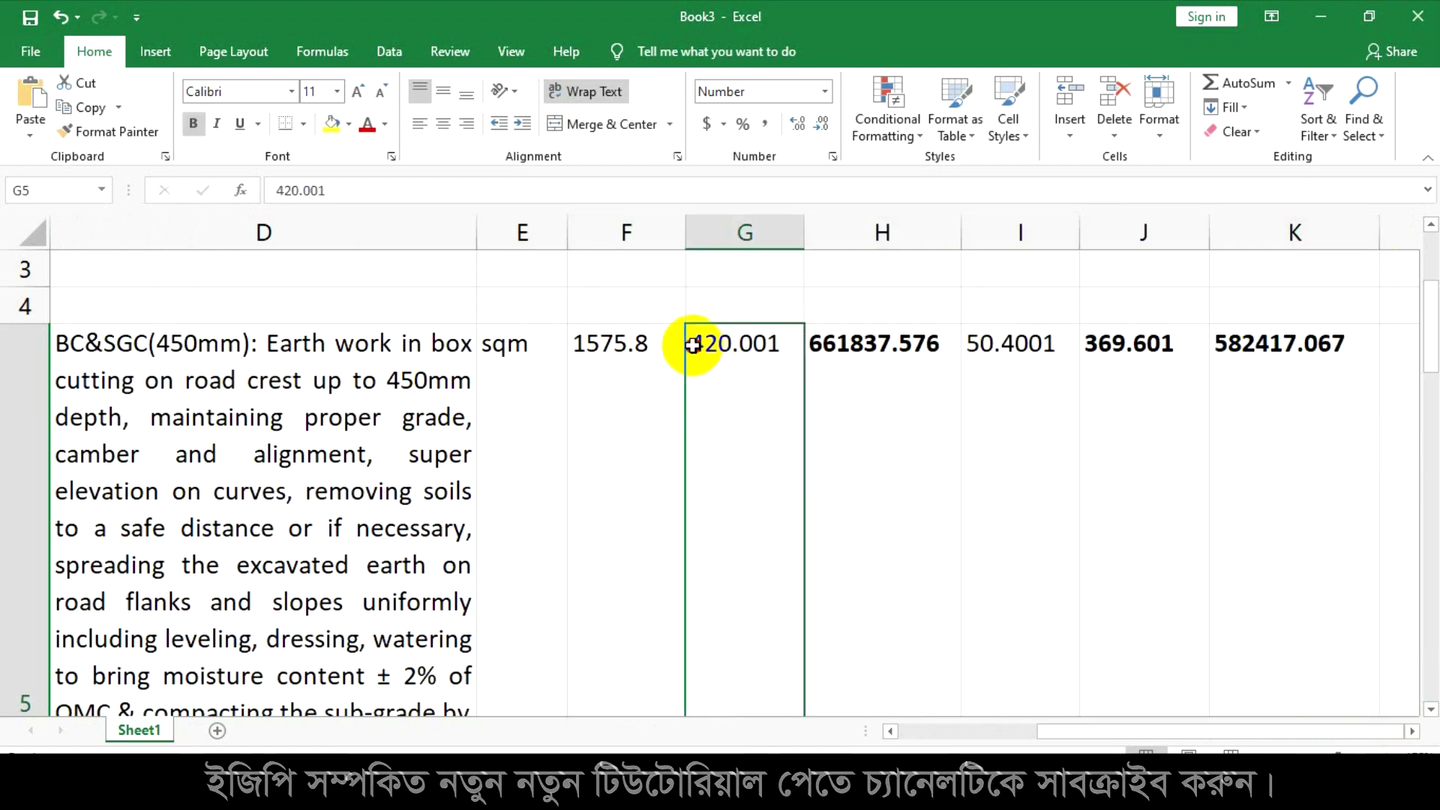
{"action": "left_click", "coordinate": [1002, 450]}
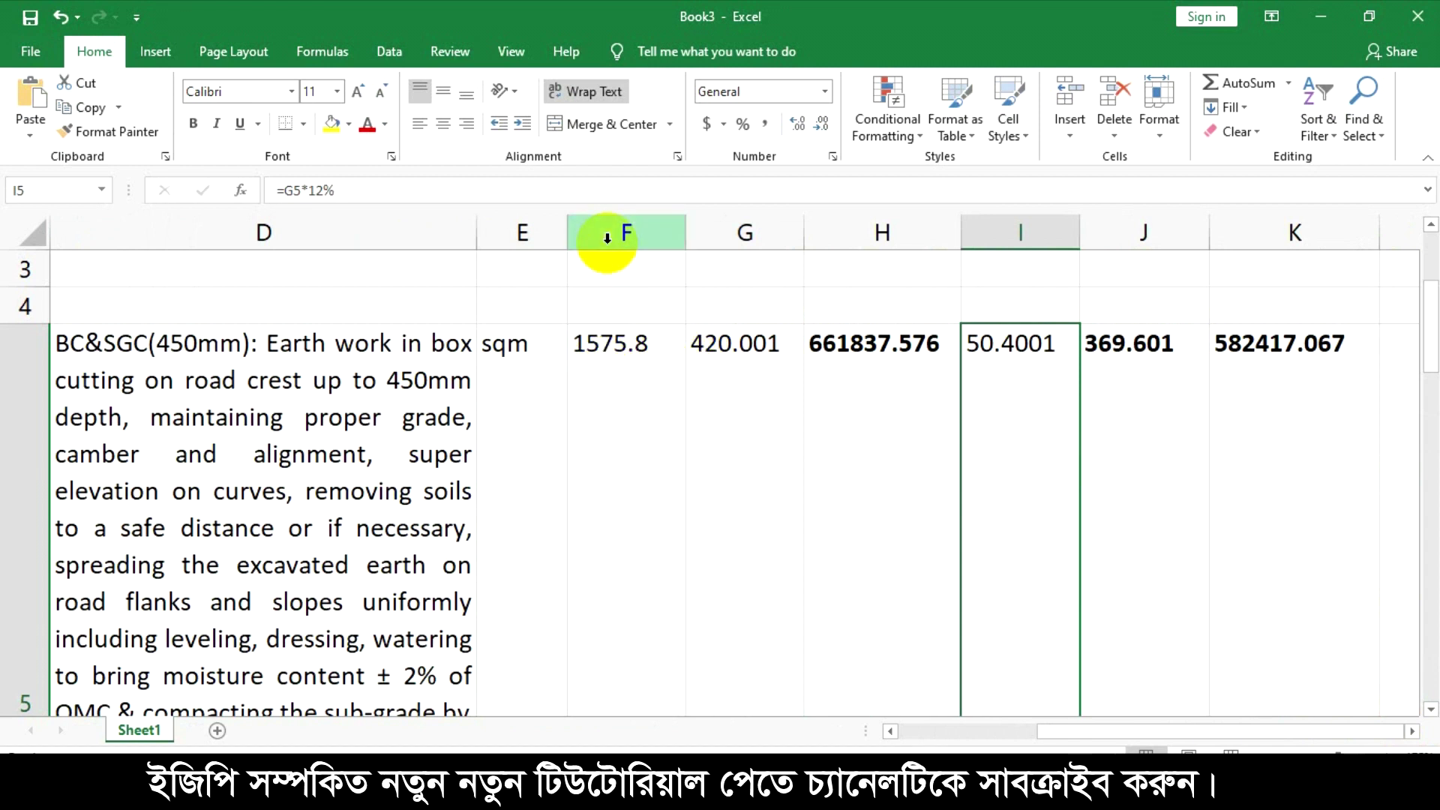
{"action": "left_click", "coordinate": [627, 232]}
{"action": "left_click", "coordinate": [704, 379]}
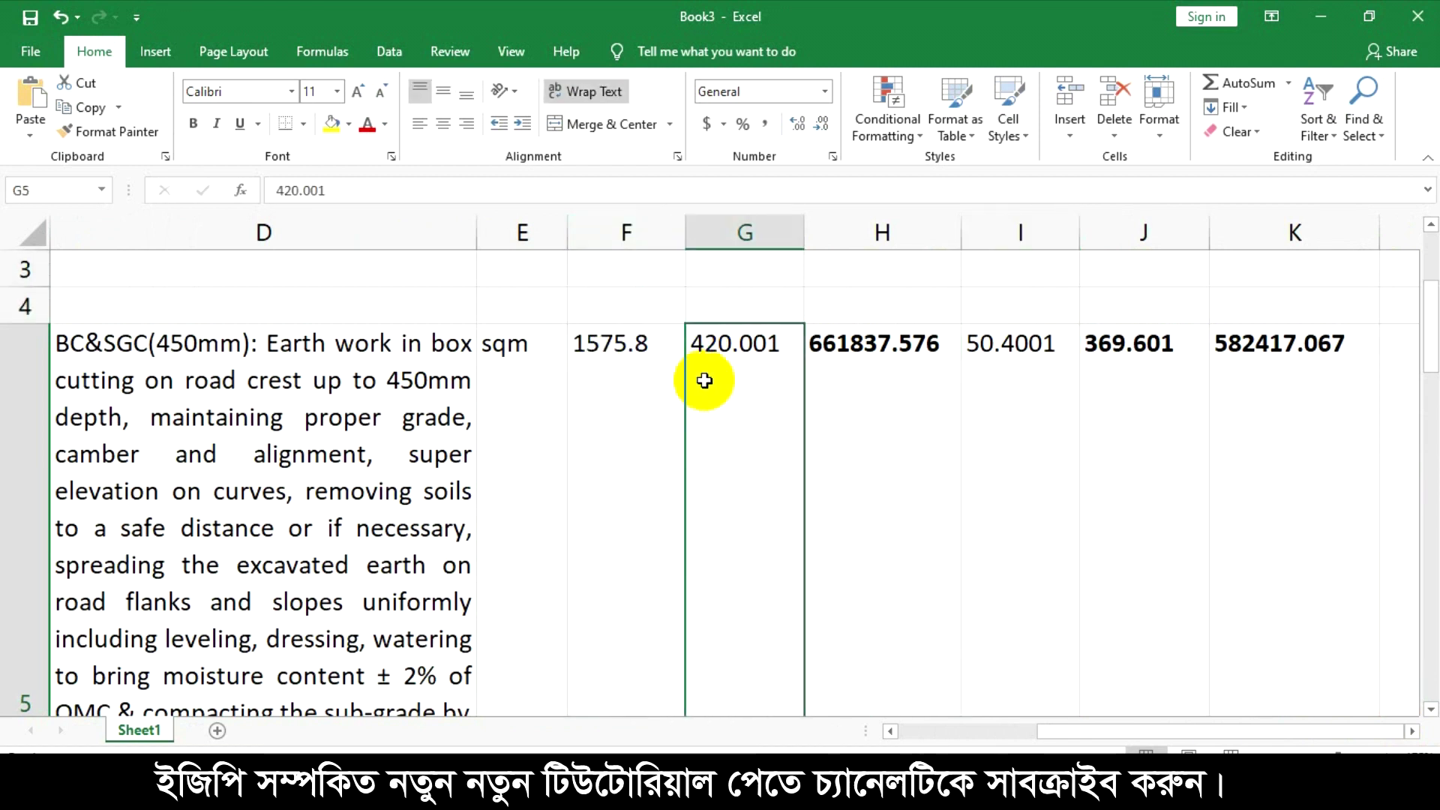
{"action": "left_click", "coordinate": [1048, 486]}
{"action": "left_click", "coordinate": [729, 345]}
{"action": "left_click_drag", "start_coordinate": [729, 345], "coordinate": [1285, 359]}
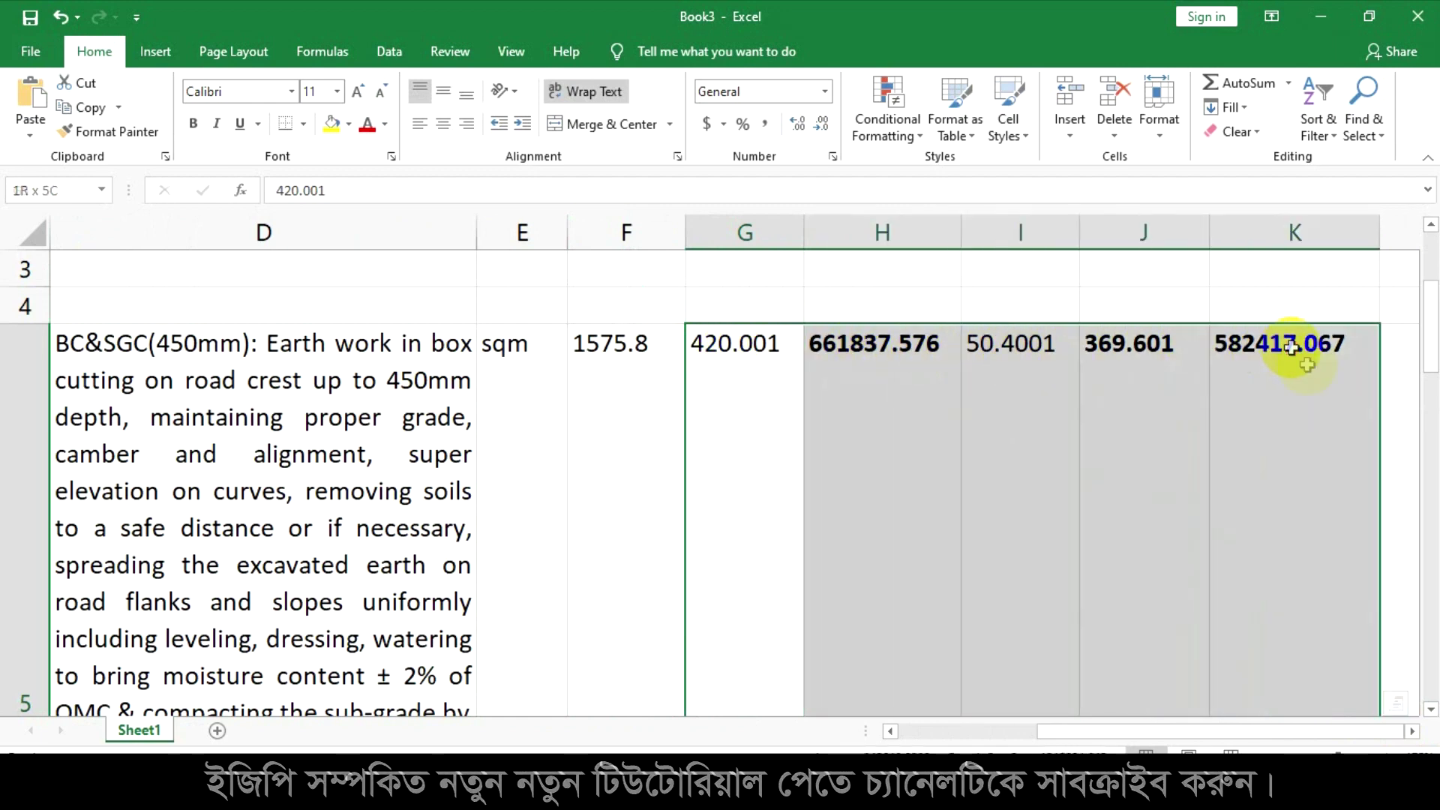
{"action": "left_click", "coordinate": [1431, 710]}
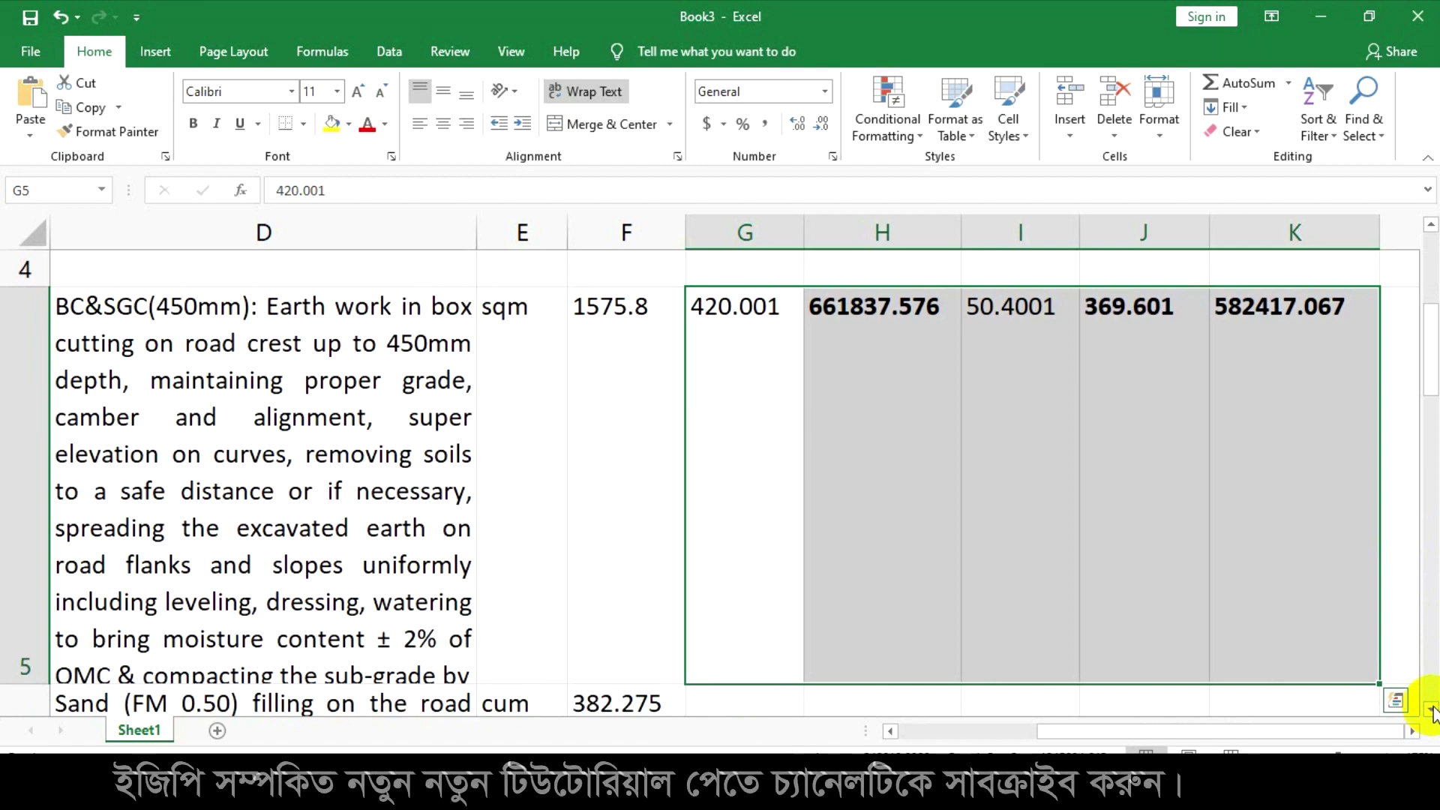
{"action": "left_click", "coordinate": [1431, 708]}
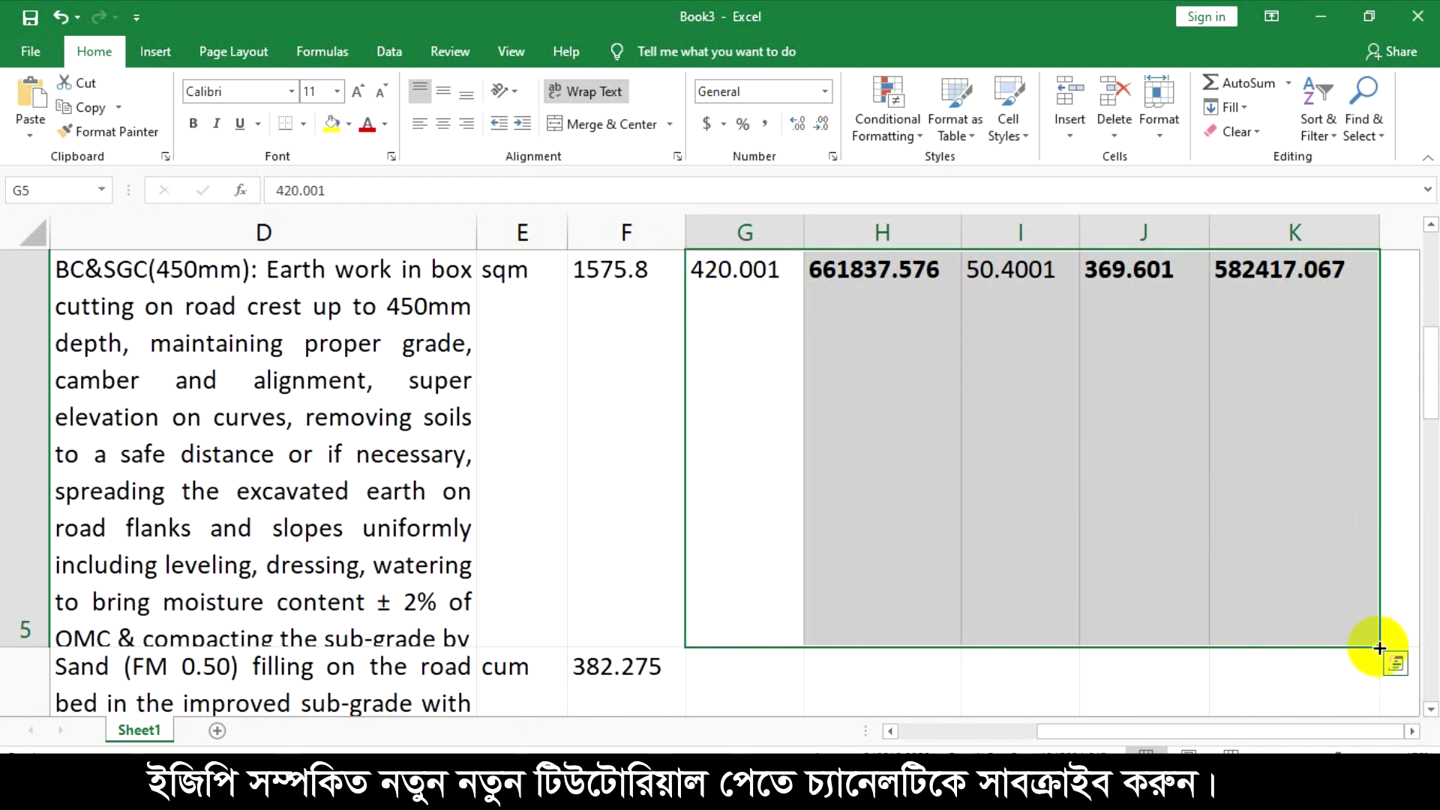
{"action": "left_click", "coordinate": [1230, 797]}
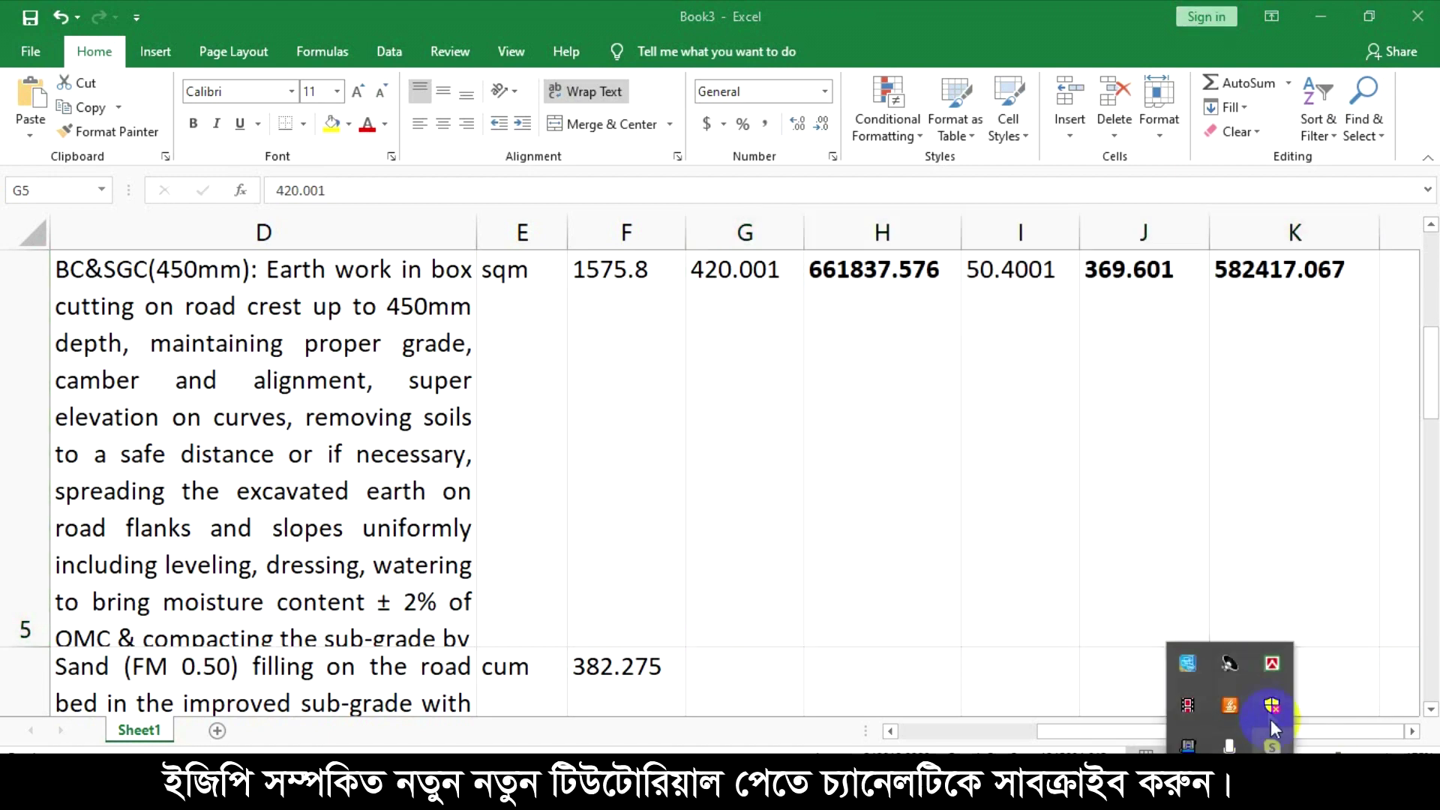
{"action": "left_click", "coordinate": [1191, 709]}
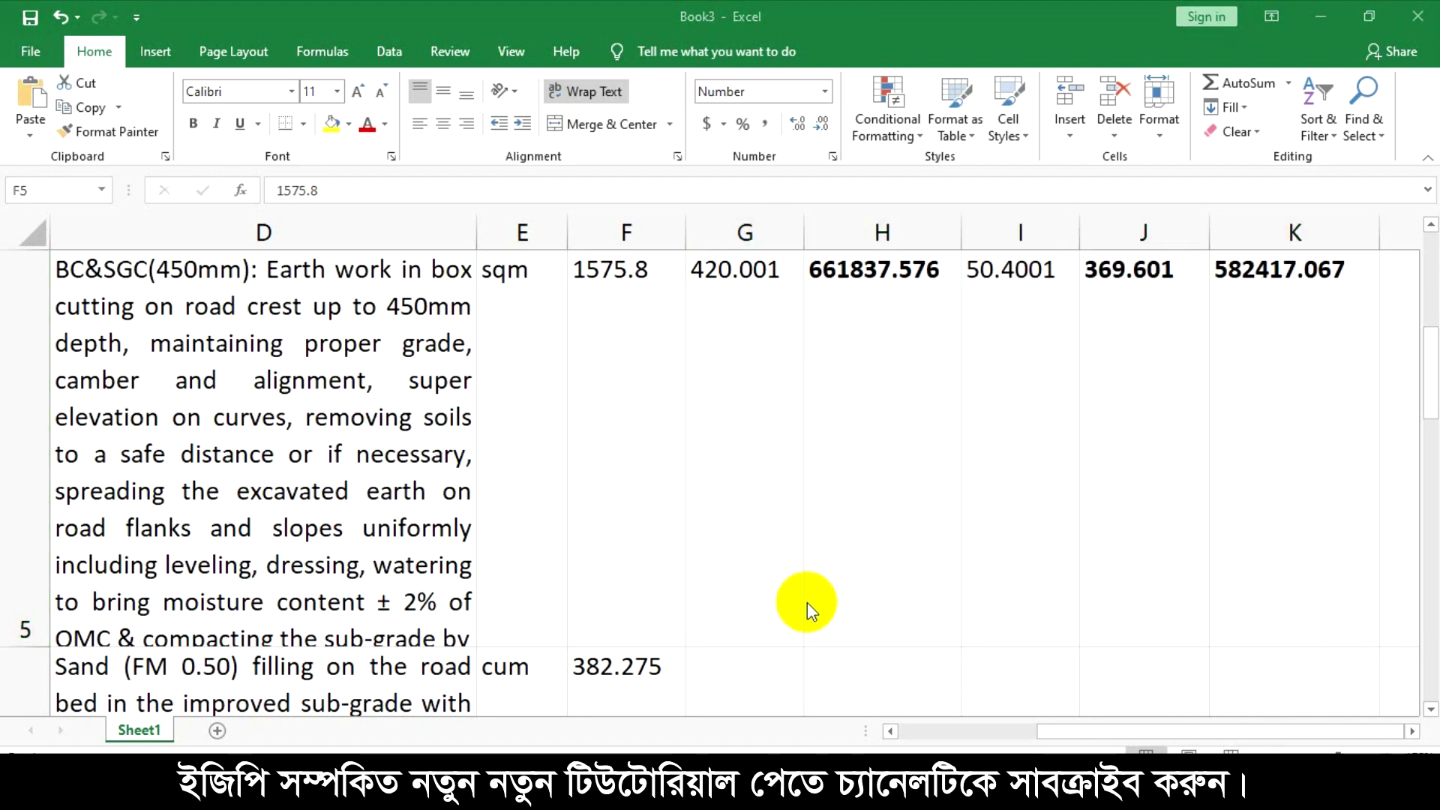
{"action": "scroll", "coordinate": [960, 458], "scroll_direction": "up", "scroll_amount": 3}
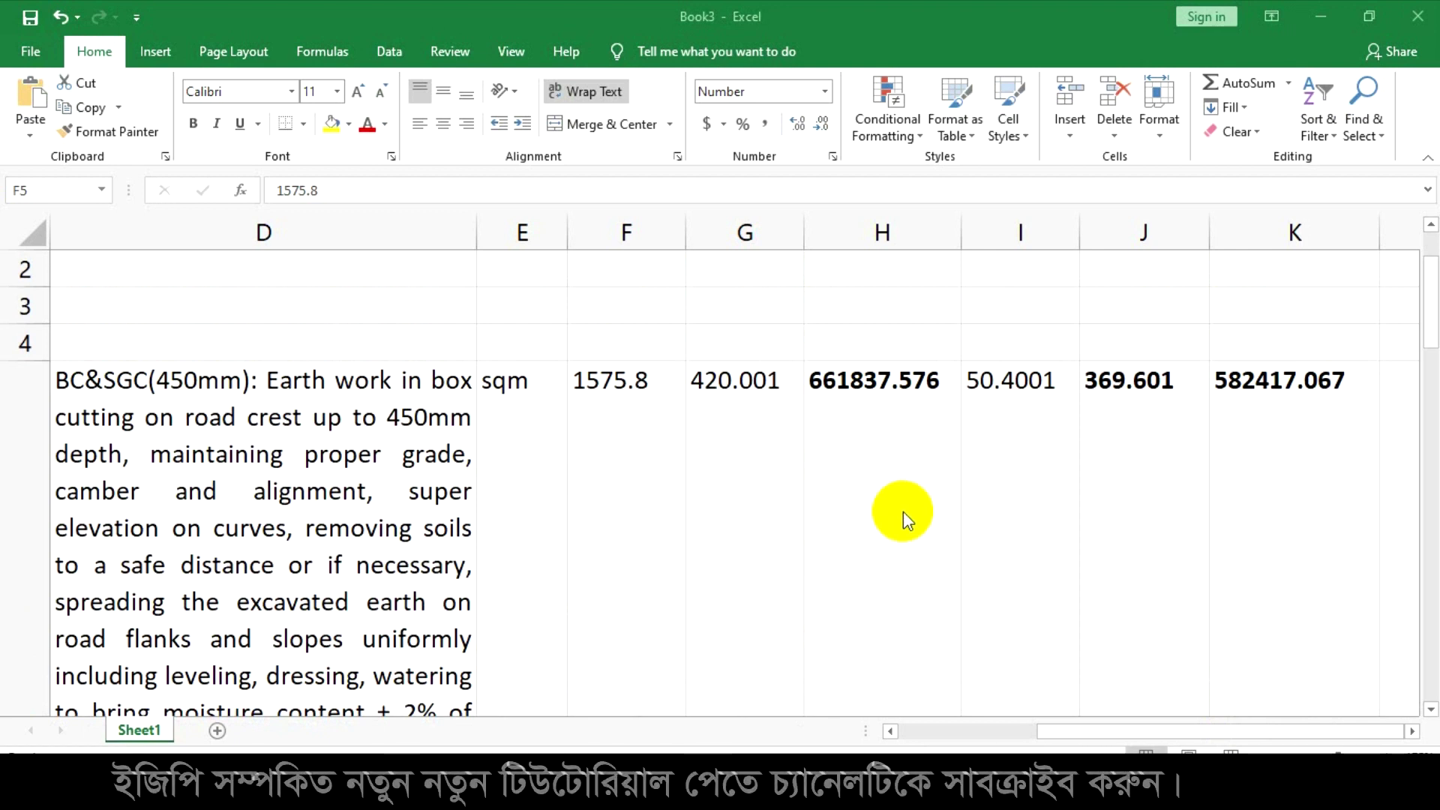
{"action": "left_click", "coordinate": [592, 386]}
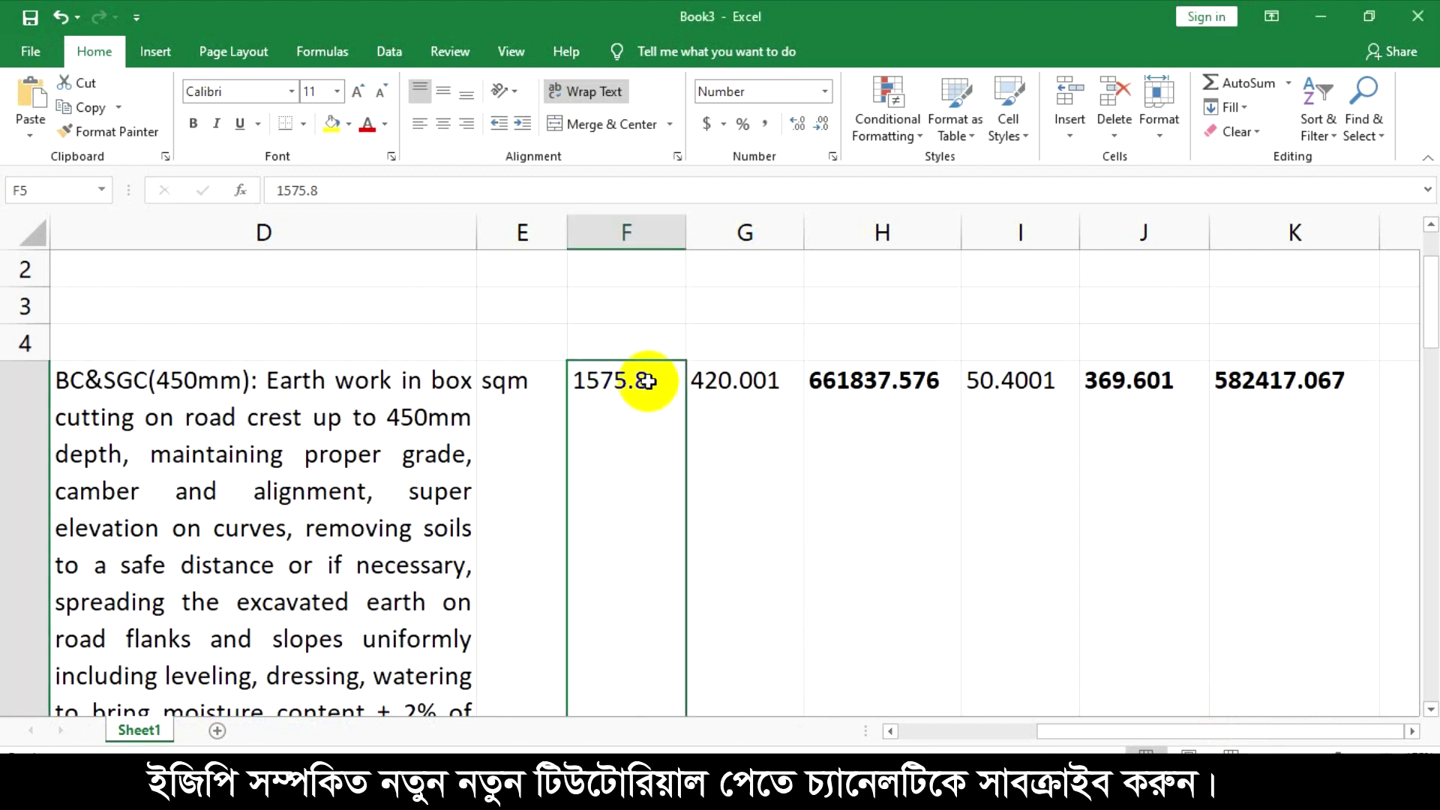
{"action": "left_click", "coordinate": [909, 420]}
{"action": "left_click", "coordinate": [1261, 384]}
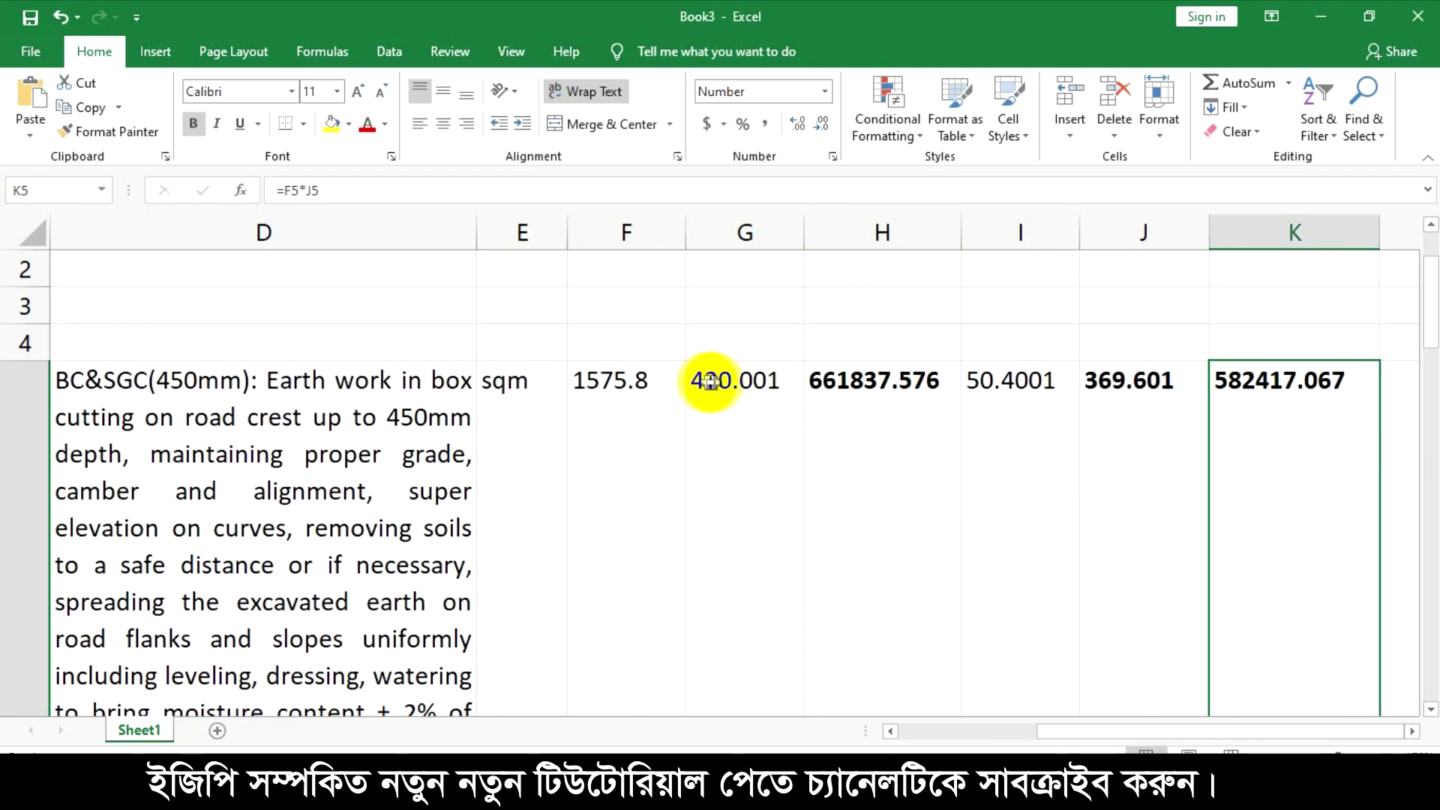
{"action": "left_click_drag", "start_coordinate": [702, 382], "coordinate": [1284, 391]}
{"action": "left_click", "coordinate": [1264, 381]}
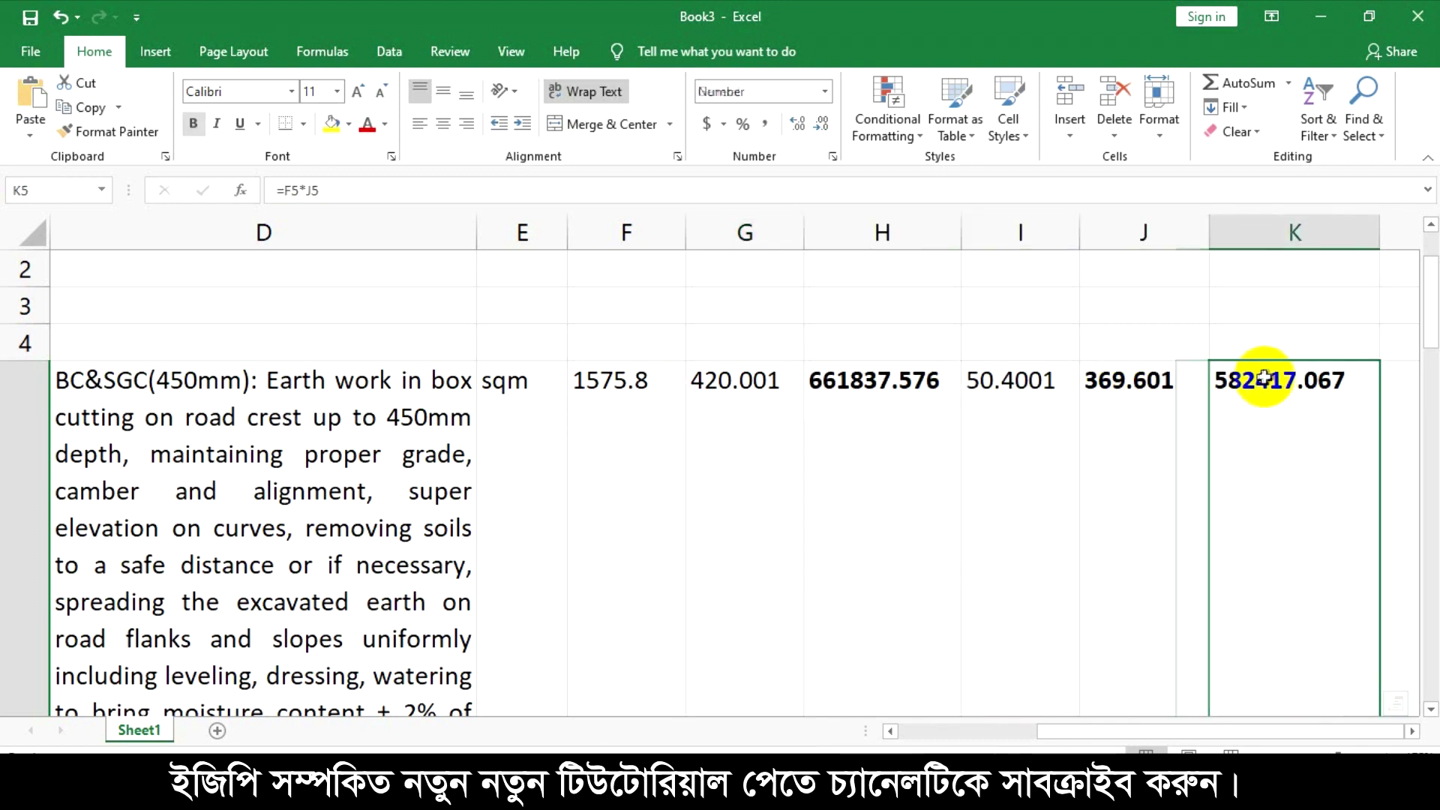
{"action": "left_click", "coordinate": [726, 392]}
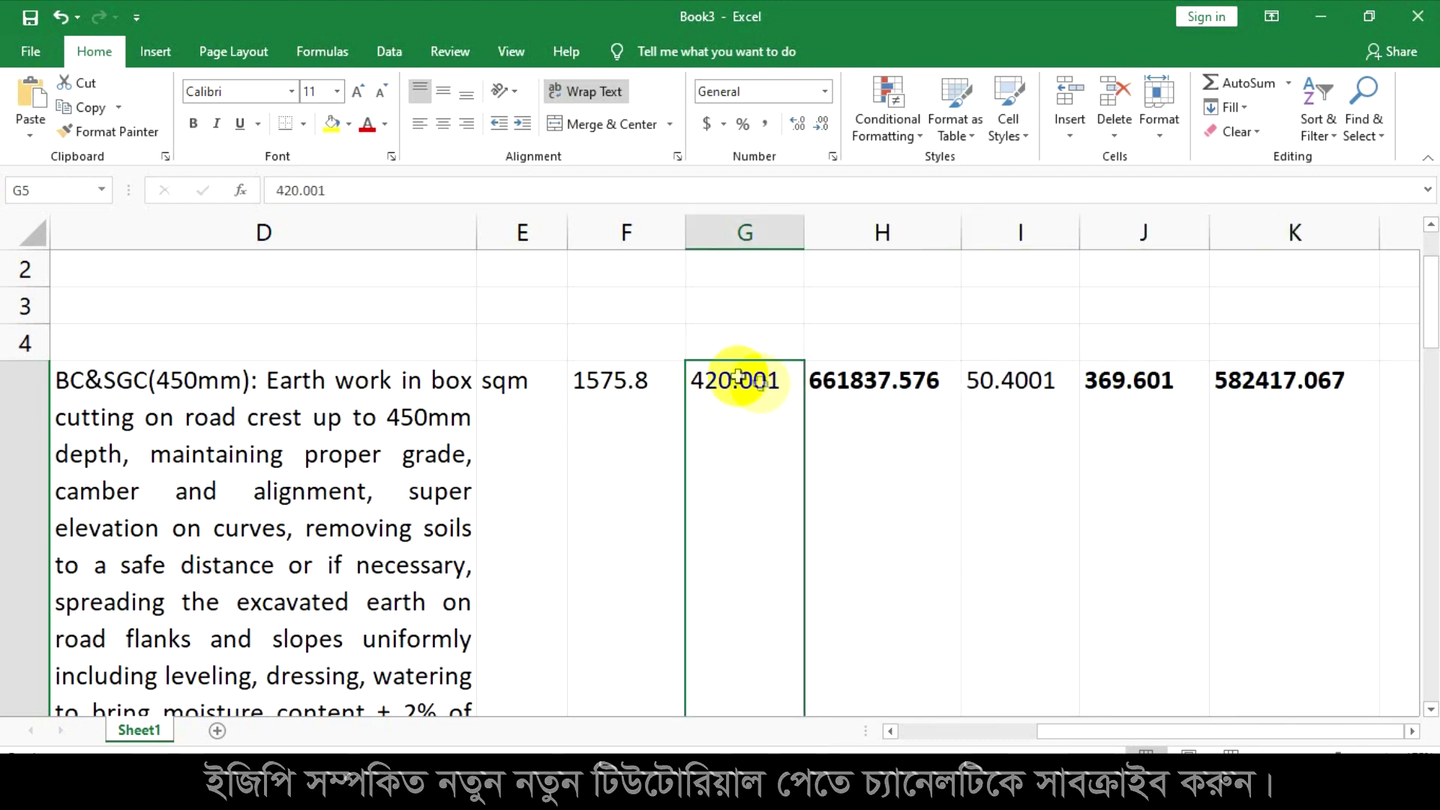
{"action": "left_click", "coordinate": [824, 381]}
Reduce the height of row 5, then fill item 1's cells G5 to K5 down through row 12.
{"action": "left_click_drag", "start_coordinate": [720, 377], "coordinate": [1282, 381]}
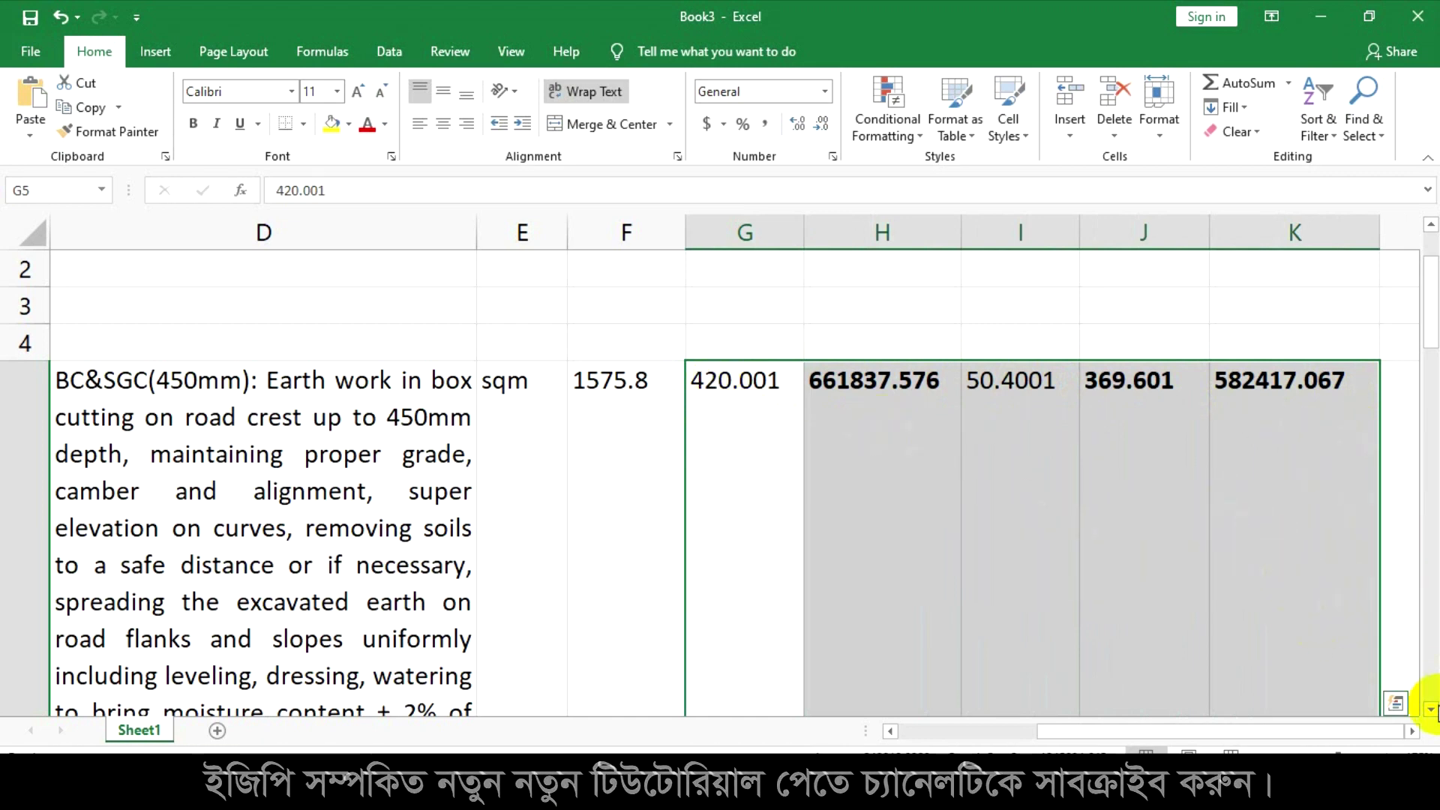
{"action": "left_click", "coordinate": [1431, 709]}
{"action": "left_click", "coordinate": [1430, 708]}
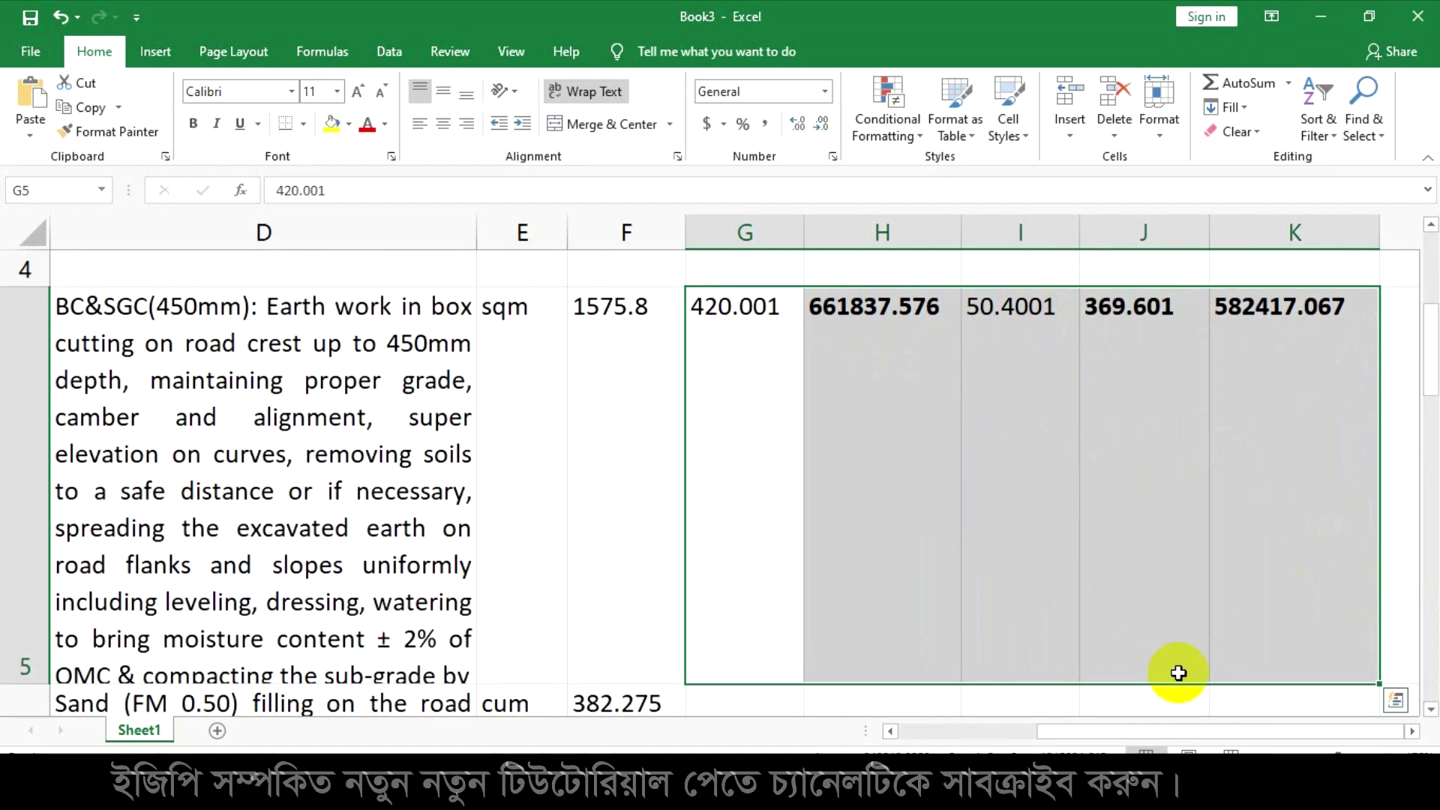
{"action": "left_click_drag", "start_coordinate": [29, 680], "coordinate": [341, 406]}
{"action": "left_click_drag", "start_coordinate": [733, 331], "coordinate": [1368, 399]}
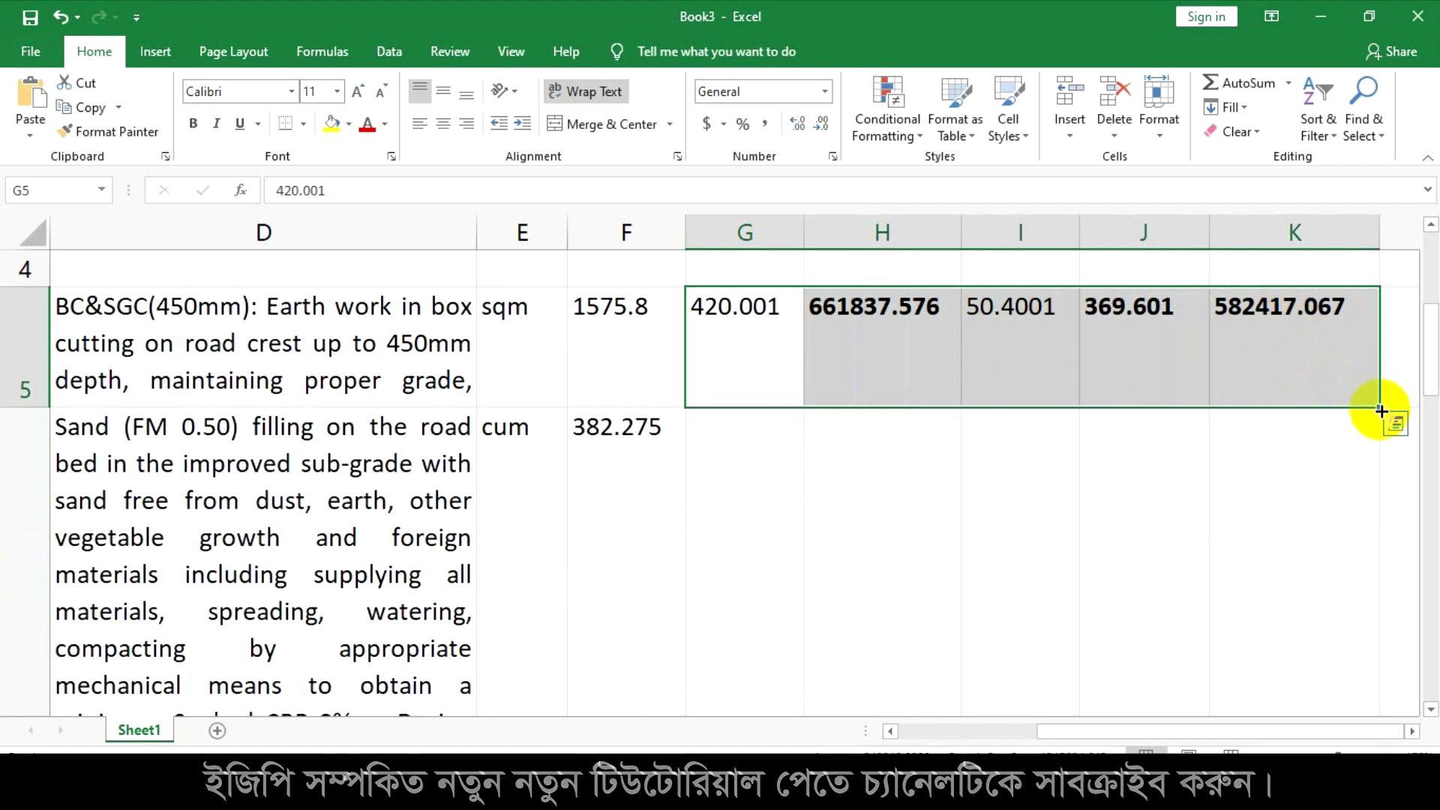
{"action": "left_click_drag", "start_coordinate": [1378, 407], "coordinate": [1363, 668]}
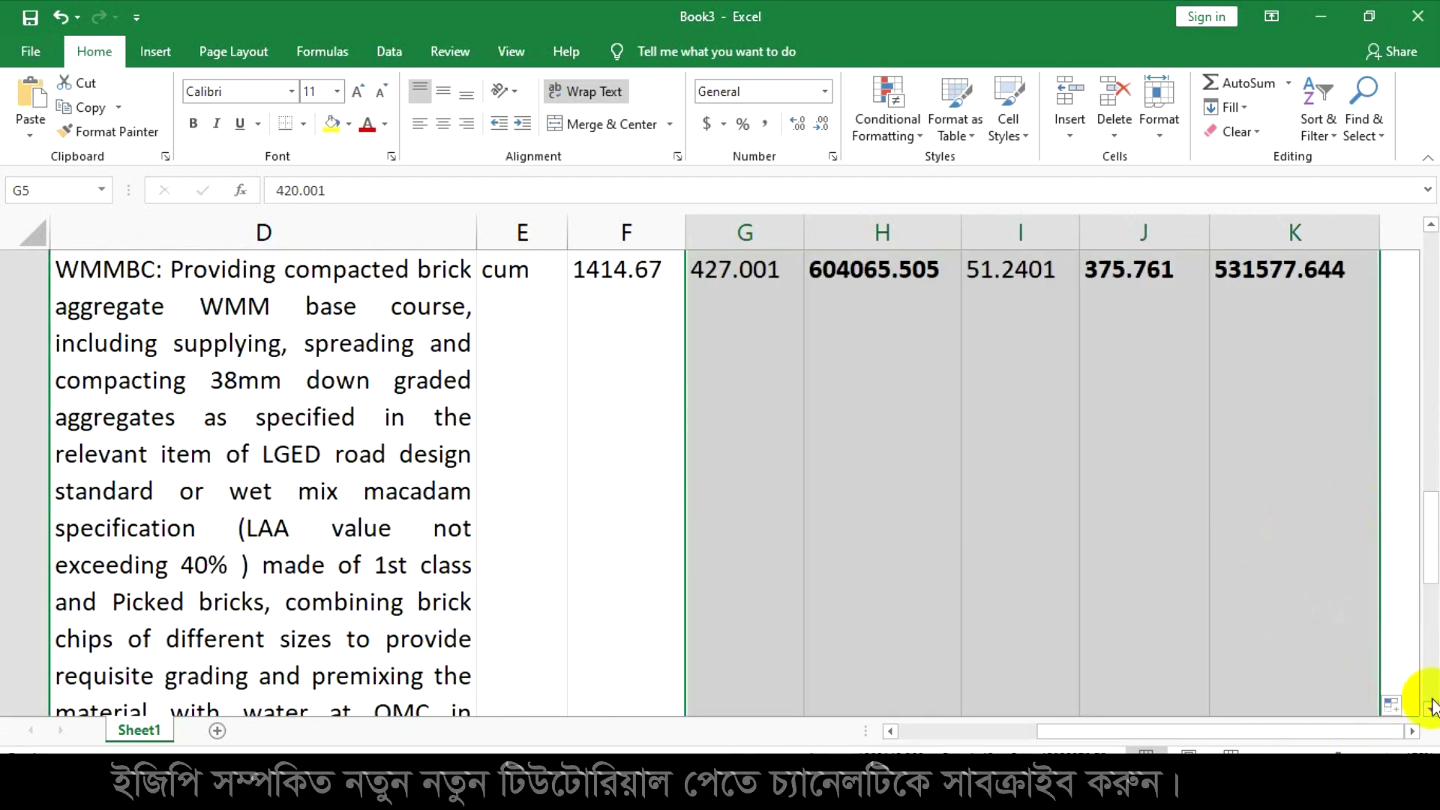
Clear the tenderer and Auto placeholder text from cells G15 to J15 and G14 to I14.
{"action": "left_click", "coordinate": [1430, 706]}
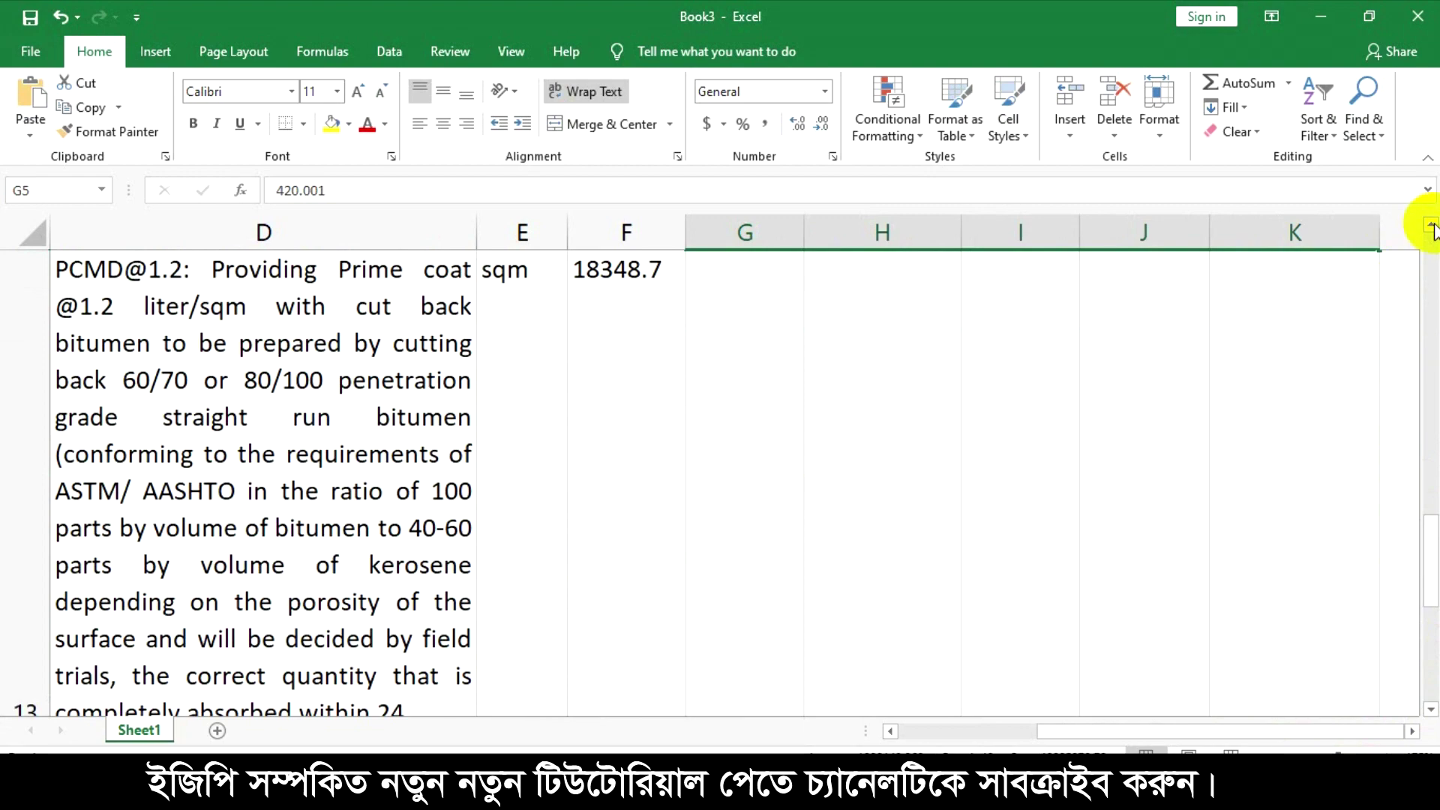
{"action": "left_click", "coordinate": [1431, 225]}
{"action": "scroll", "coordinate": [1370, 405], "scroll_direction": "down", "scroll_amount": 2}
{"action": "scroll", "coordinate": [1100, 494], "scroll_direction": "down", "scroll_amount": 1, "text": "ctrl"}
{"action": "left_click_drag", "start_coordinate": [788, 298], "coordinate": [1119, 355]}
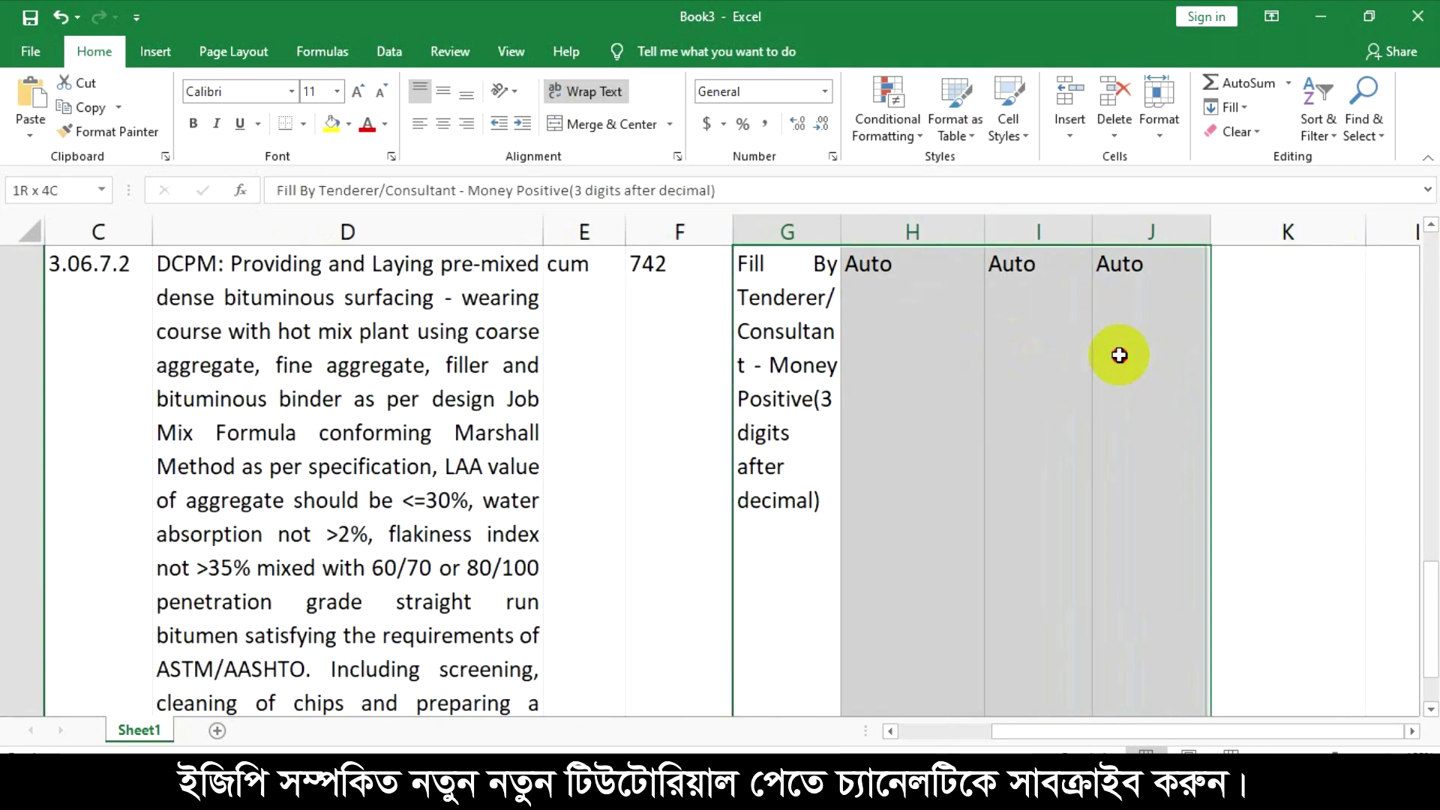
{"action": "key", "text": "Delete"}
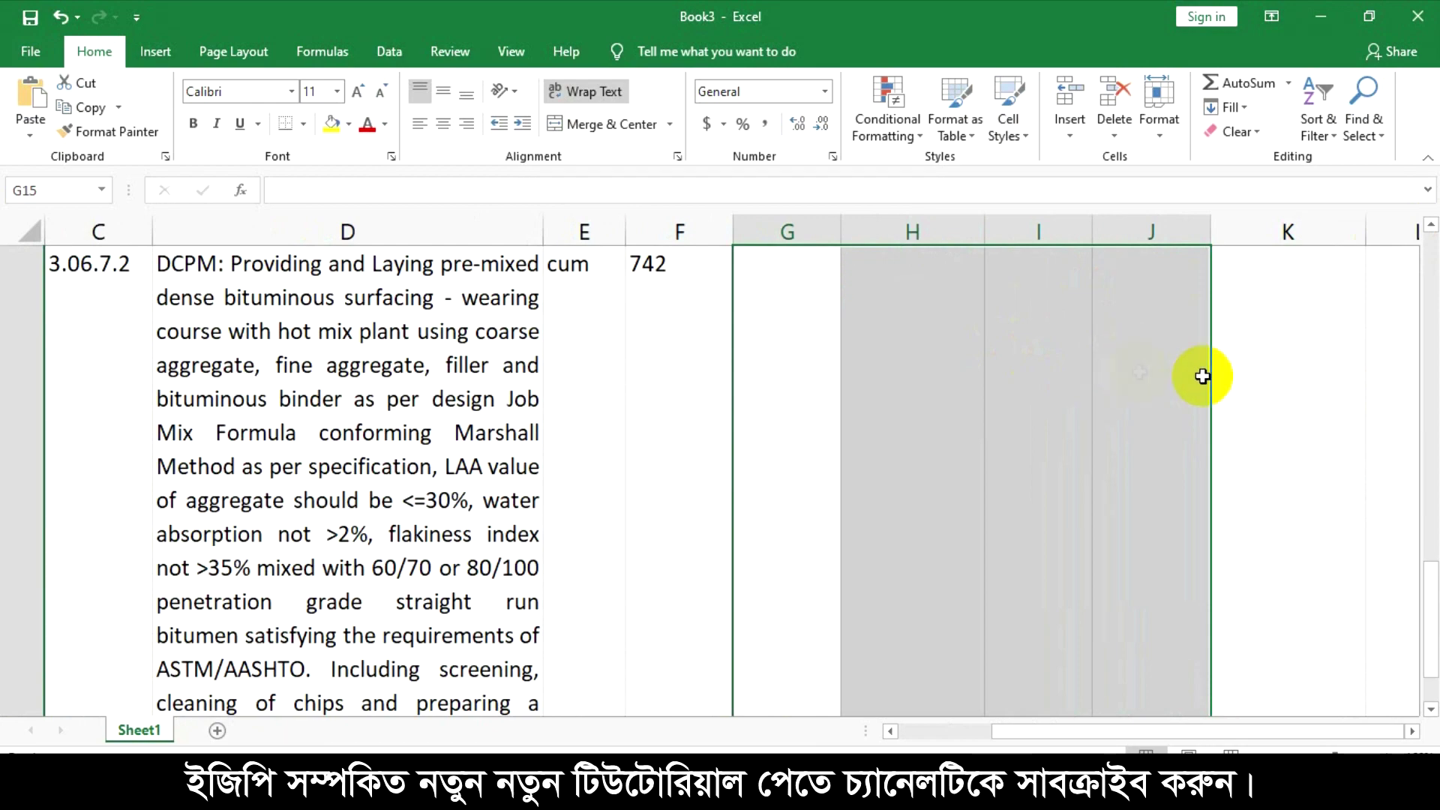
{"action": "left_click", "coordinate": [1431, 225]}
{"action": "left_click_drag", "start_coordinate": [832, 338], "coordinate": [1085, 355]}
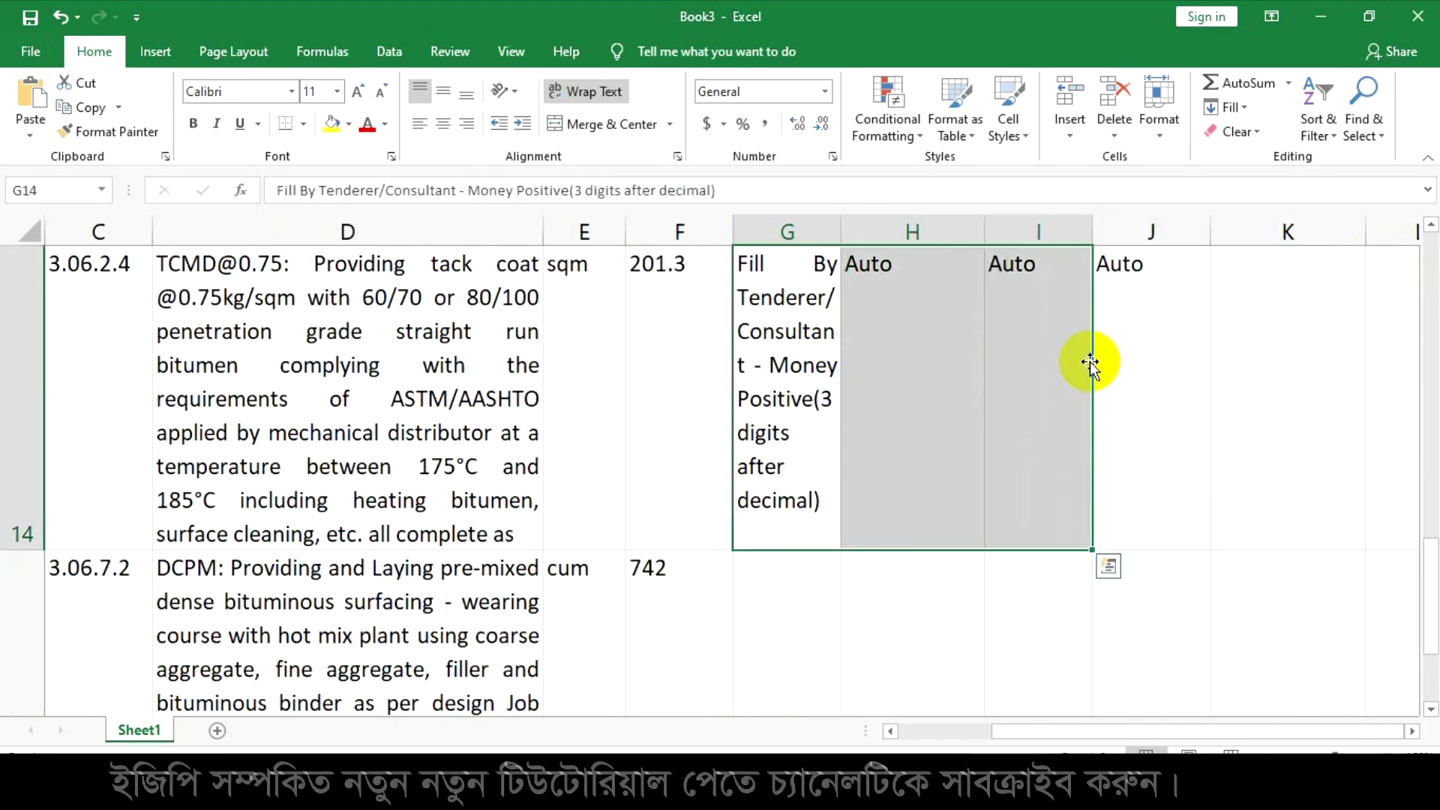
{"action": "scroll", "coordinate": [1196, 379], "scroll_direction": "up", "scroll_amount": 1}
Clear the remaining Auto placeholder from cell J14 in the tack coat row.
{"action": "left_click", "coordinate": [1299, 604]}
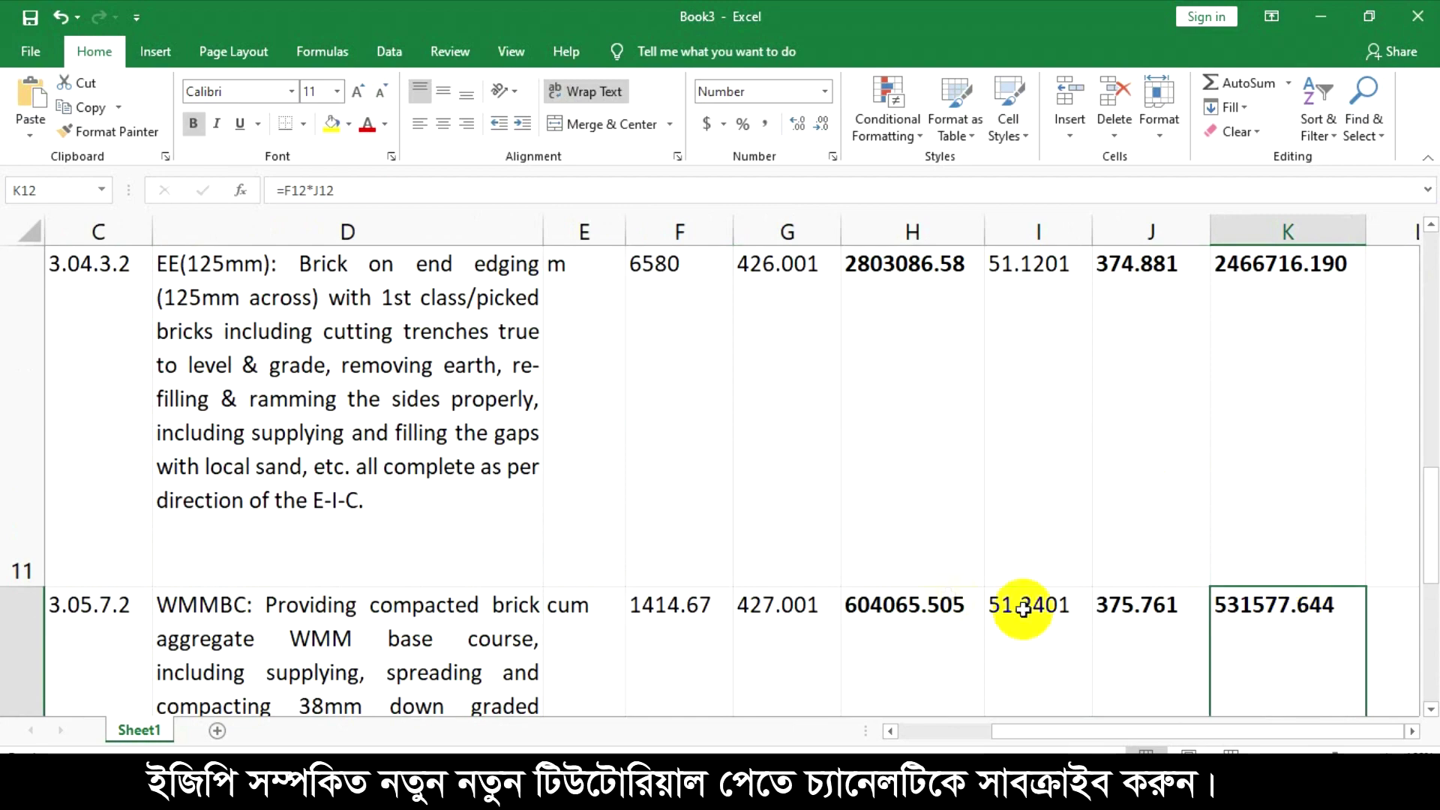
{"action": "left_click_drag", "start_coordinate": [772, 604], "coordinate": [1321, 604]}
{"action": "scroll", "coordinate": [1280, 578], "scroll_direction": "down", "scroll_amount": 1}
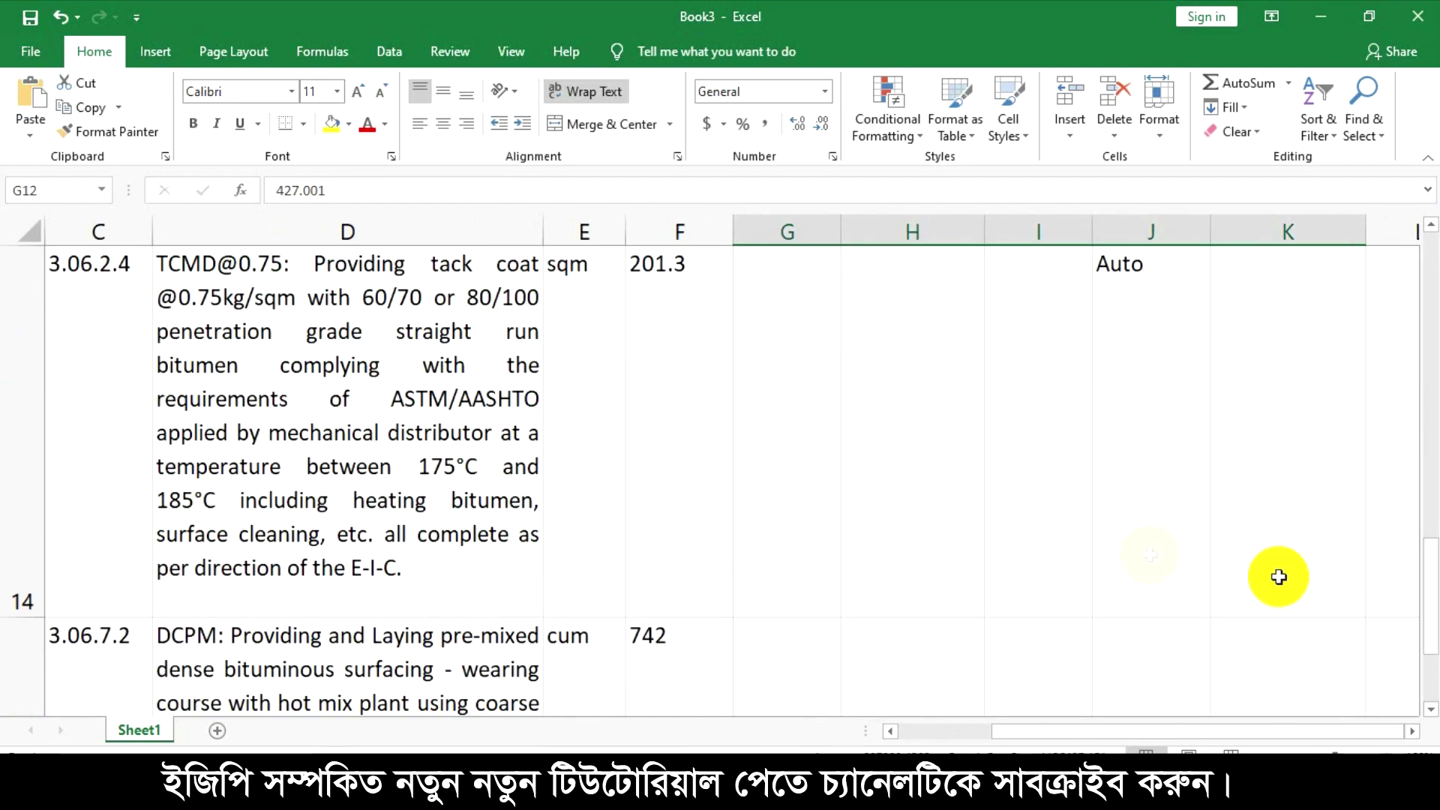
{"action": "scroll", "coordinate": [1124, 442], "scroll_direction": "down", "scroll_amount": 4}
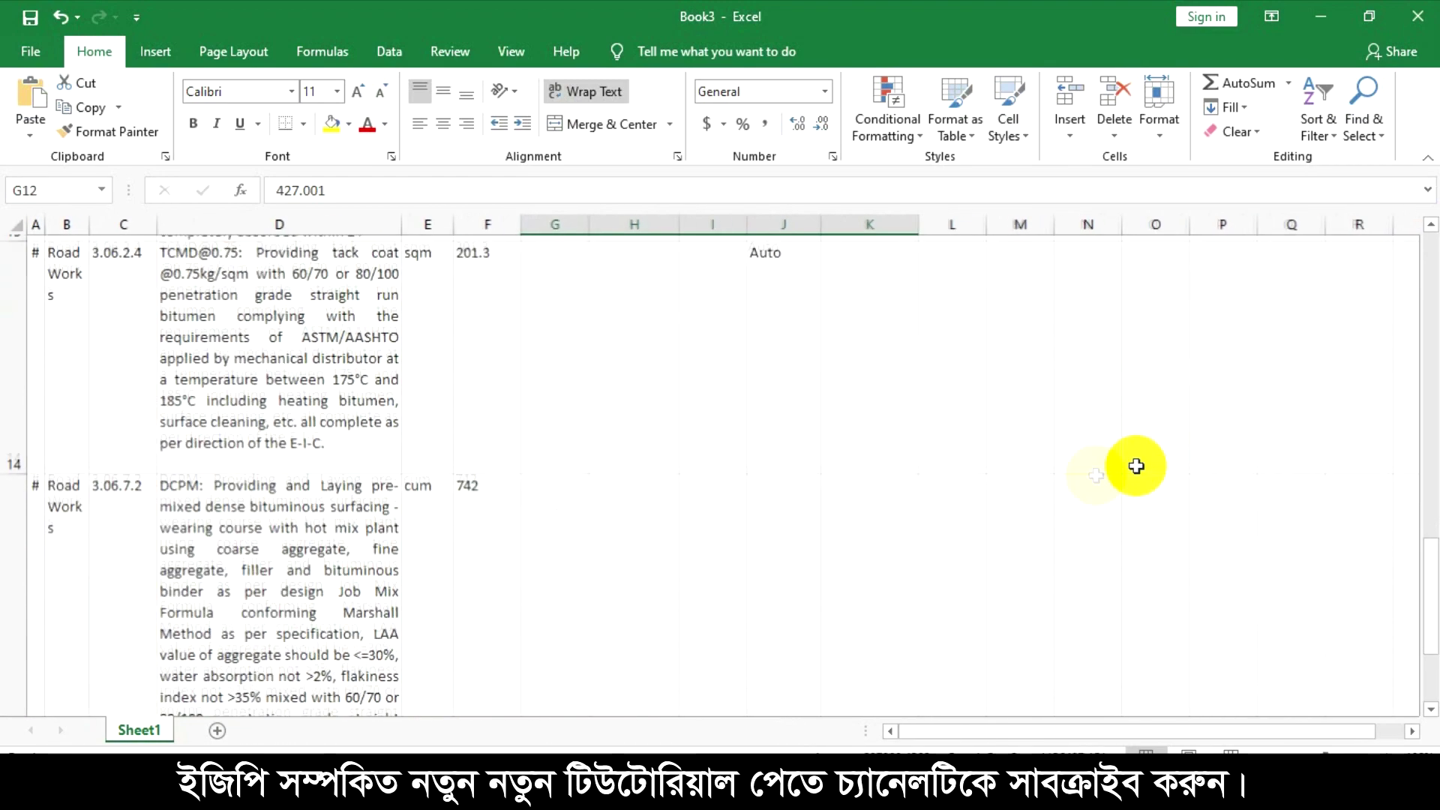
{"action": "left_click", "coordinate": [780, 259]}
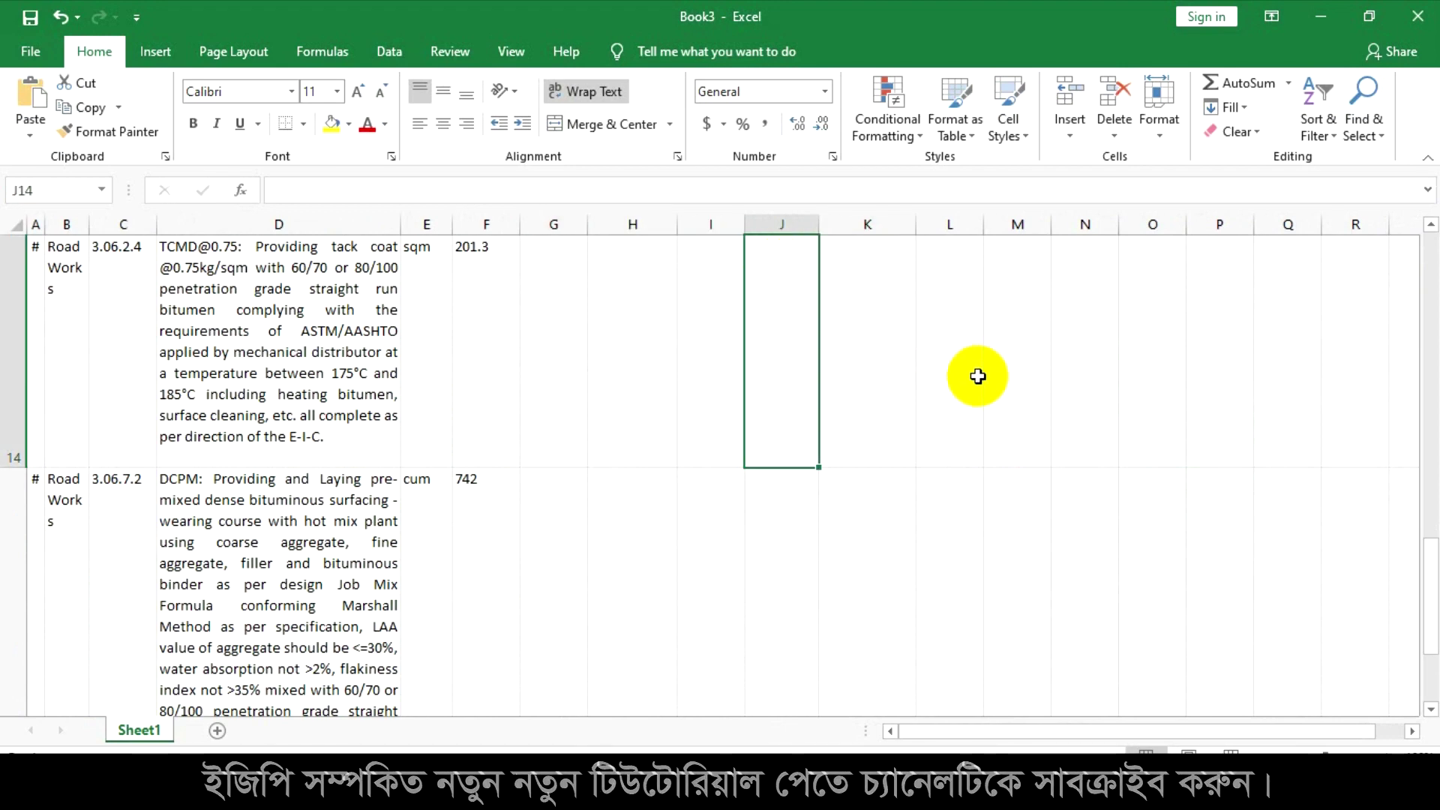
Fill item 8's cells G12 to K12 down through row 16.
{"action": "scroll", "coordinate": [965, 413], "scroll_direction": "up", "scroll_amount": 1}
{"action": "left_click_drag", "start_coordinate": [548, 461], "coordinate": [863, 469]}
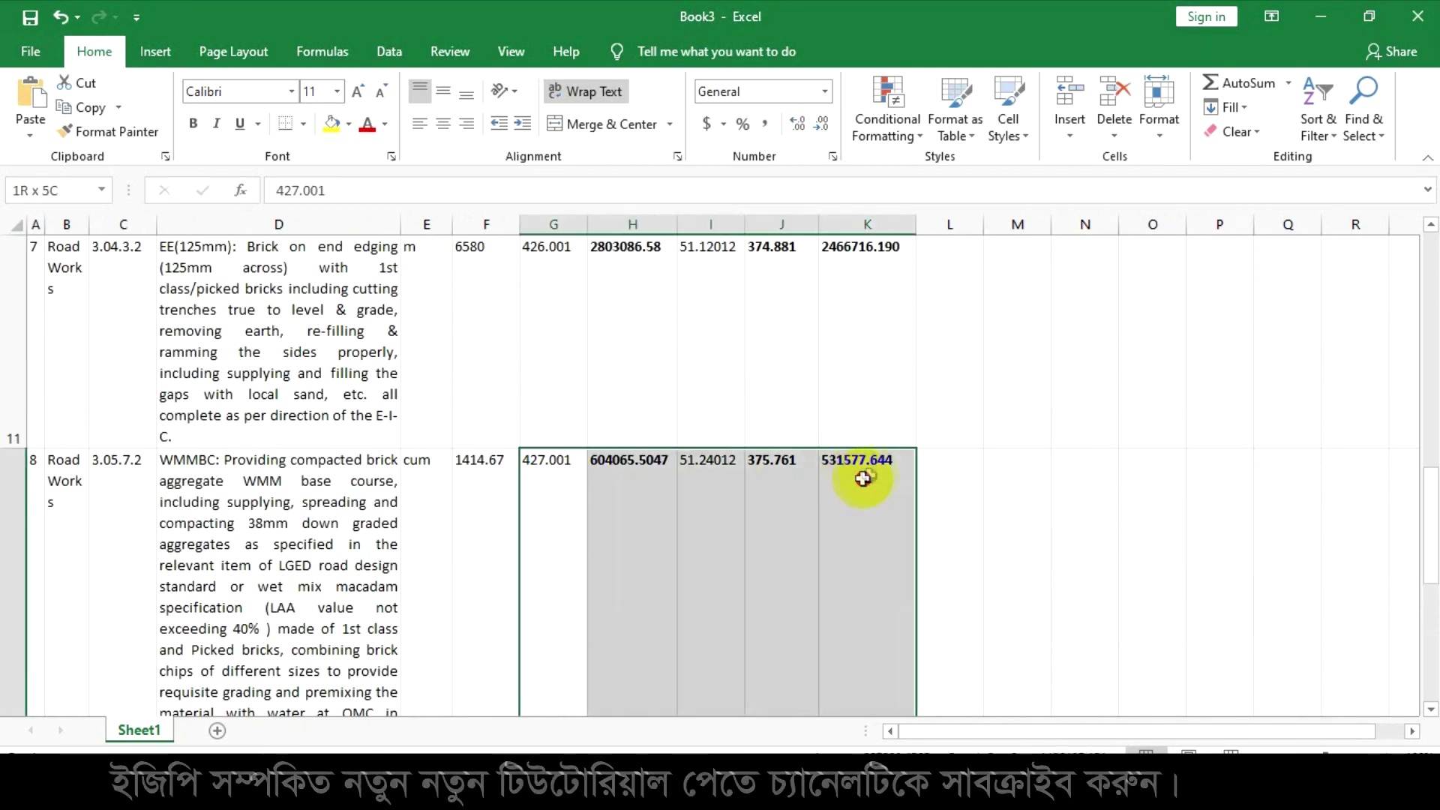
{"action": "scroll", "coordinate": [27, 653], "scroll_direction": "down", "scroll_amount": 5}
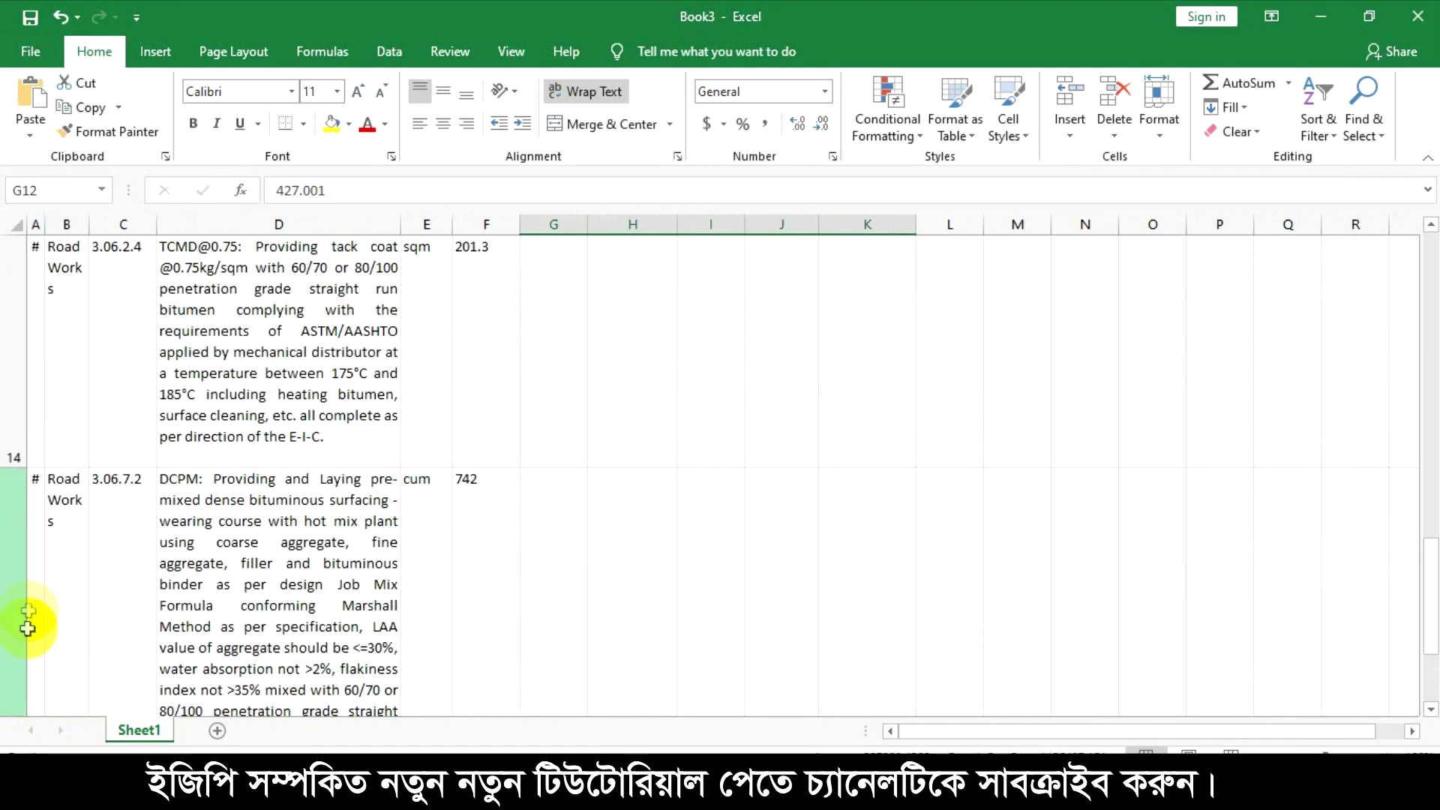
{"action": "scroll", "coordinate": [459, 569], "scroll_direction": "down", "scroll_amount": 2}
{"action": "scroll", "coordinate": [337, 619], "scroll_direction": "up", "scroll_amount": 1}
{"action": "scroll", "coordinate": [183, 573], "scroll_direction": "down", "scroll_amount": 1}
{"action": "left_click_drag", "start_coordinate": [26, 491], "coordinate": [225, 326]}
{"action": "left_click_drag", "start_coordinate": [651, 325], "coordinate": [633, 476]}
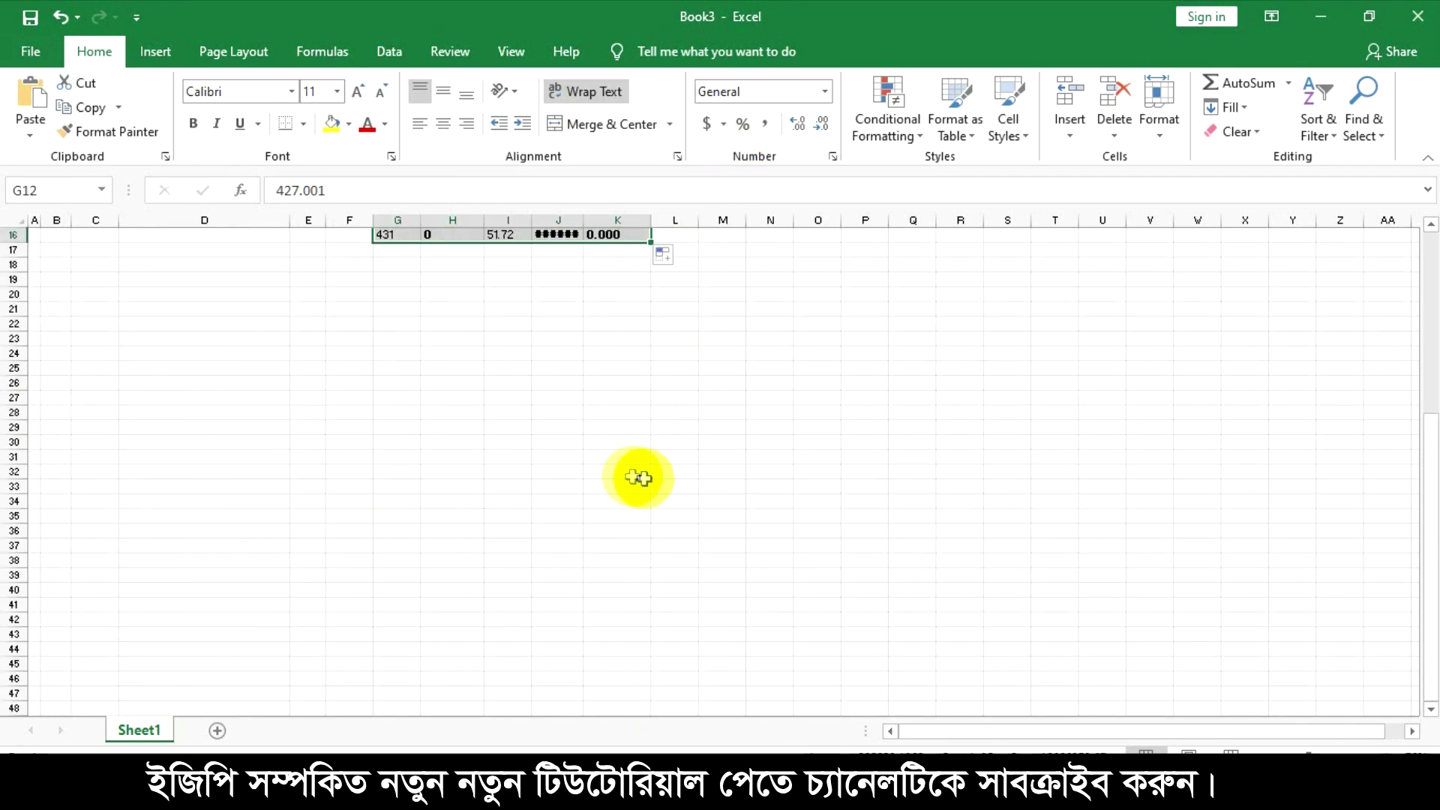
Reduce the height of row 6 and widen description column D.
{"action": "scroll", "coordinate": [919, 450], "scroll_direction": "up", "scroll_amount": 2}
{"action": "scroll", "coordinate": [1038, 499], "scroll_direction": "up", "scroll_amount": 3}
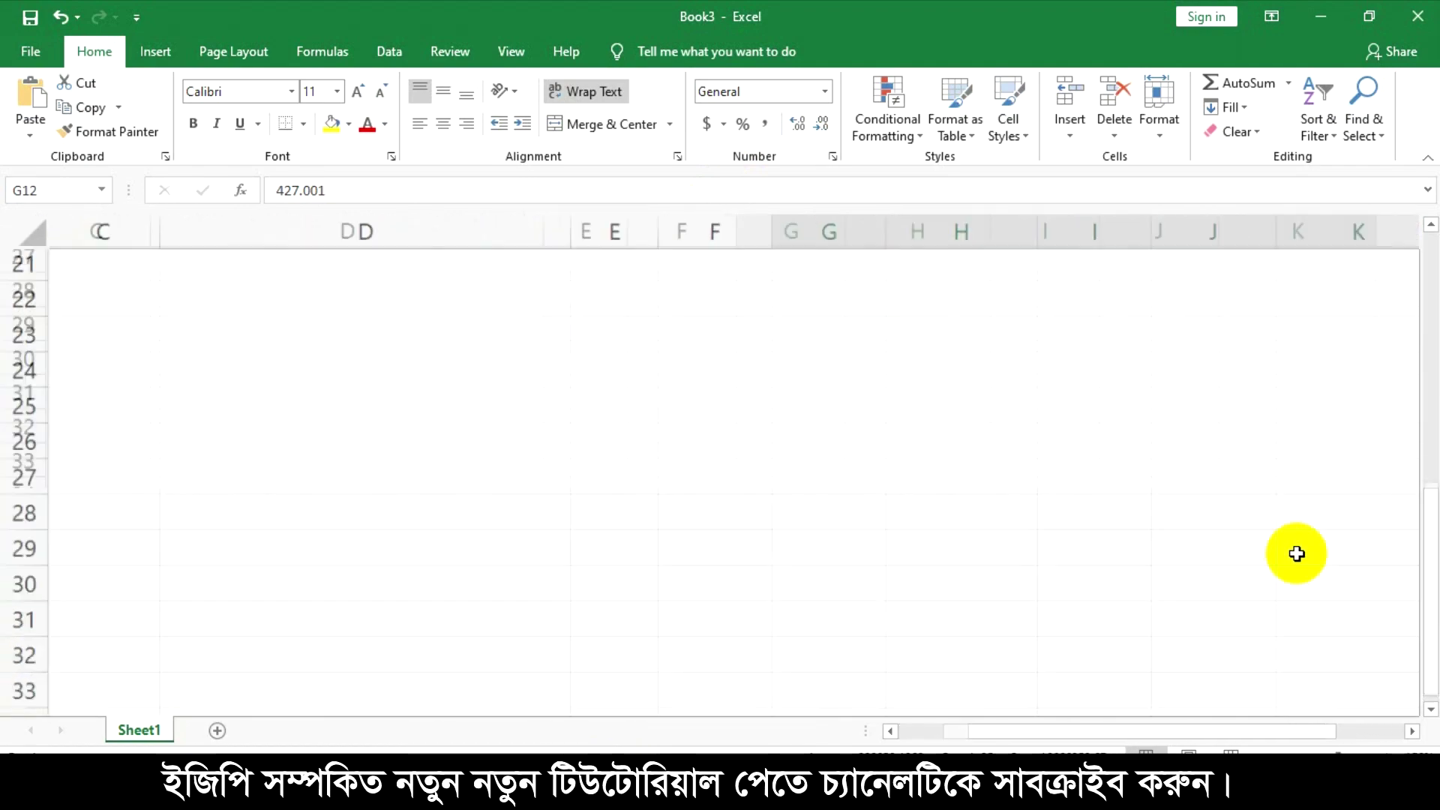
{"action": "scroll", "coordinate": [1229, 739], "scroll_direction": "right", "scroll_amount": 1}
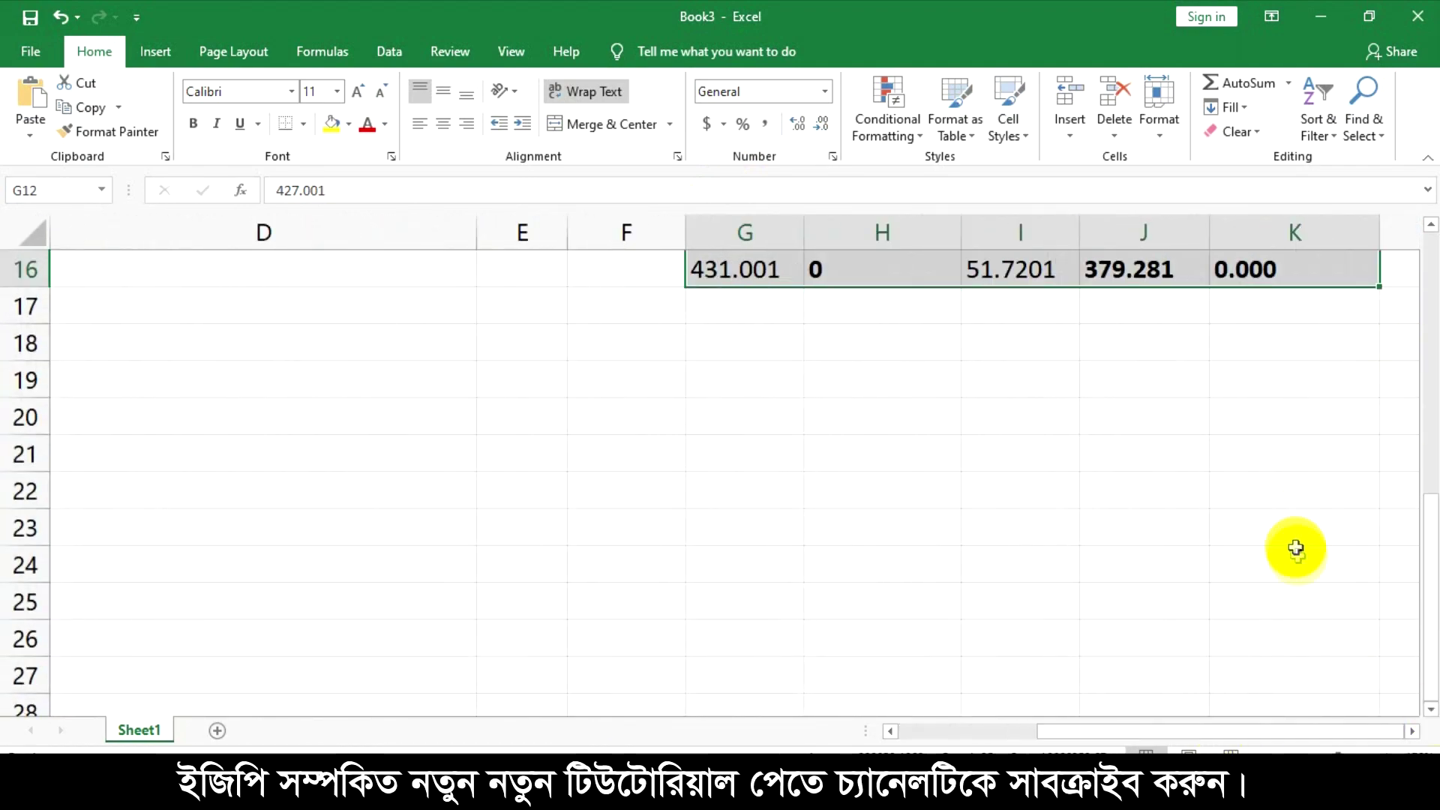
{"action": "scroll", "coordinate": [1071, 537], "scroll_direction": "up", "scroll_amount": 5}
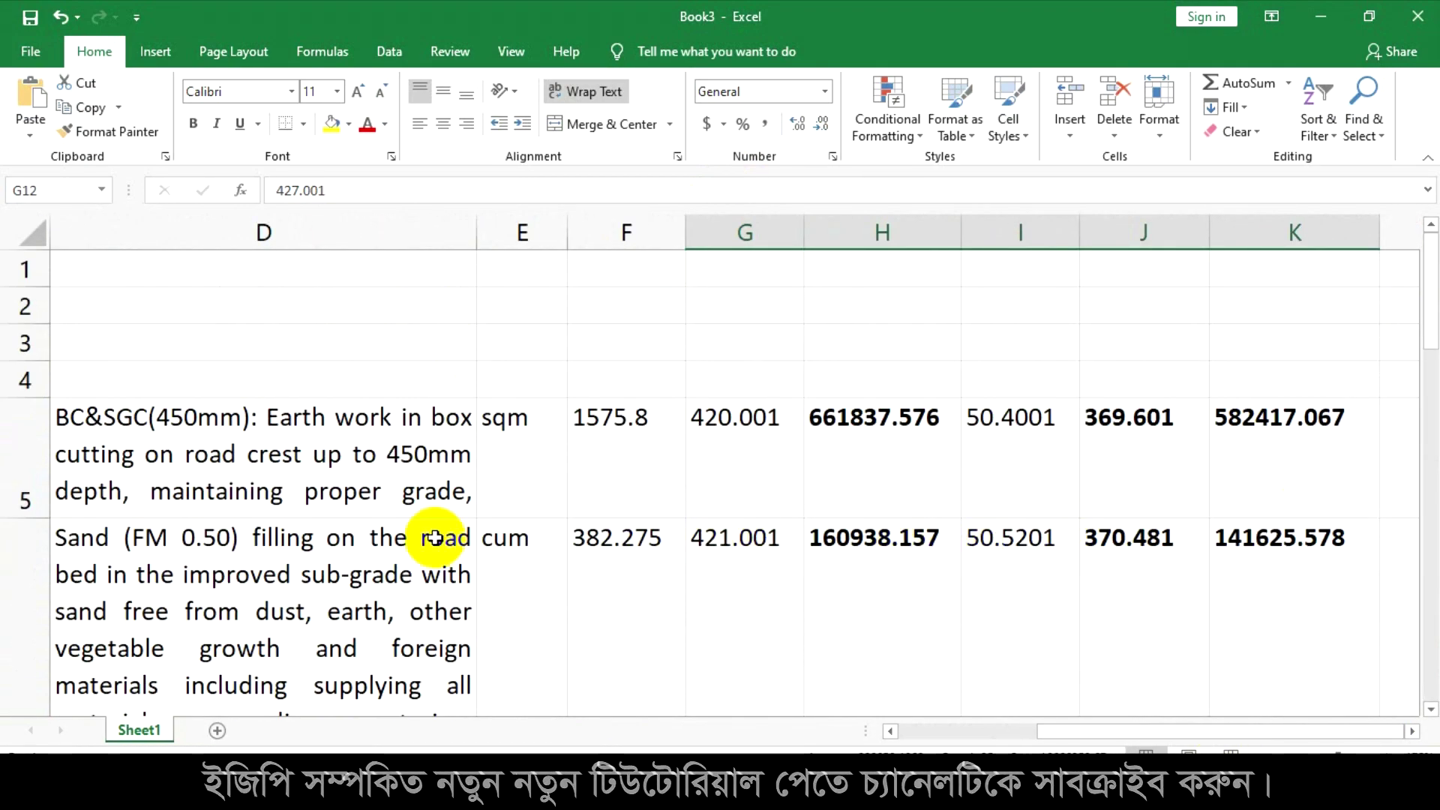
{"action": "scroll", "coordinate": [428, 535], "scroll_direction": "down", "scroll_amount": 3}
{"action": "scroll", "coordinate": [428, 547], "scroll_direction": "down", "scroll_amount": 1}
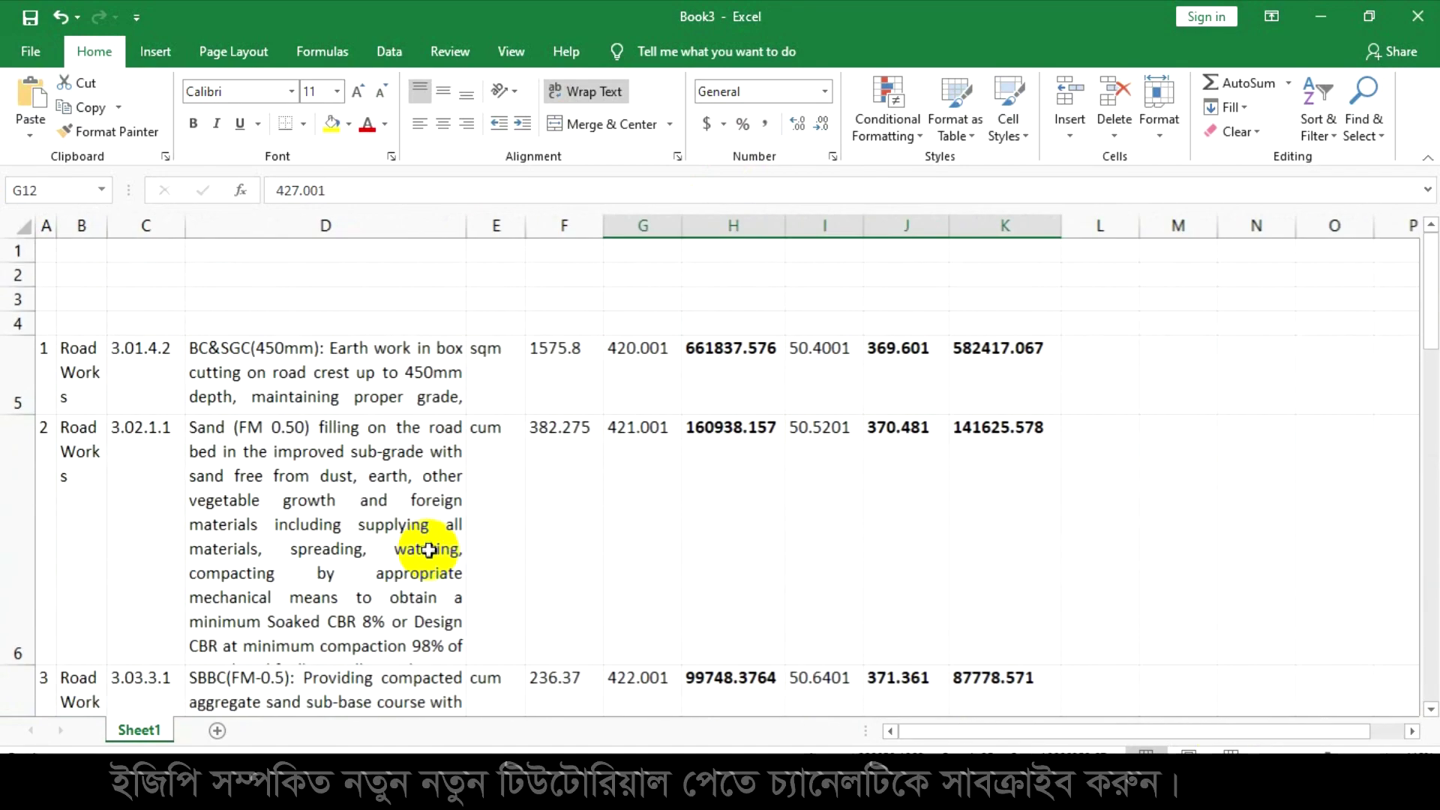
{"action": "left_click_drag", "start_coordinate": [9, 670], "coordinate": [214, 496]}
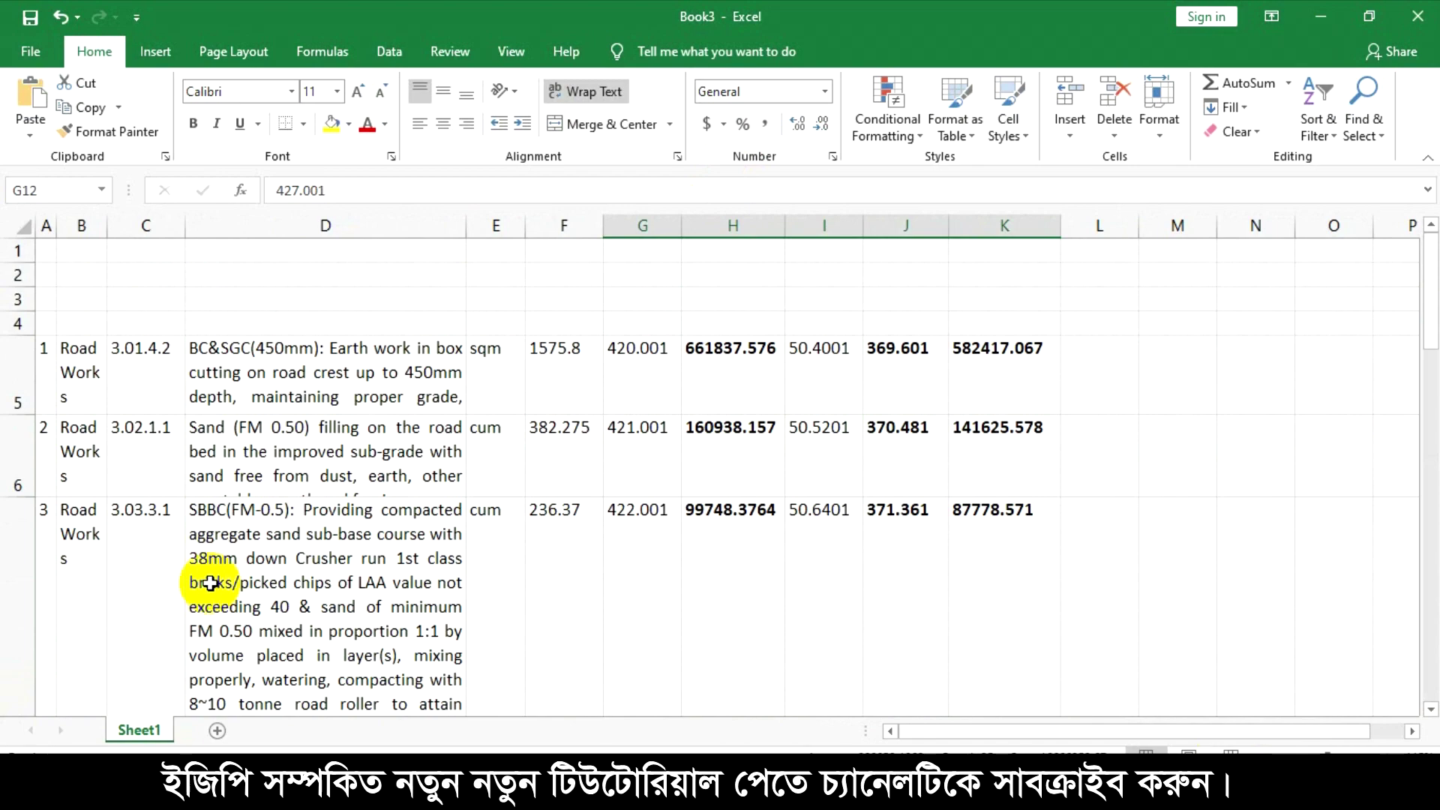
{"action": "left_click_drag", "start_coordinate": [468, 227], "coordinate": [699, 226]}
Try to reduce the height of row 7.
{"action": "scroll", "coordinate": [1102, 536], "scroll_direction": "up", "scroll_amount": 2}
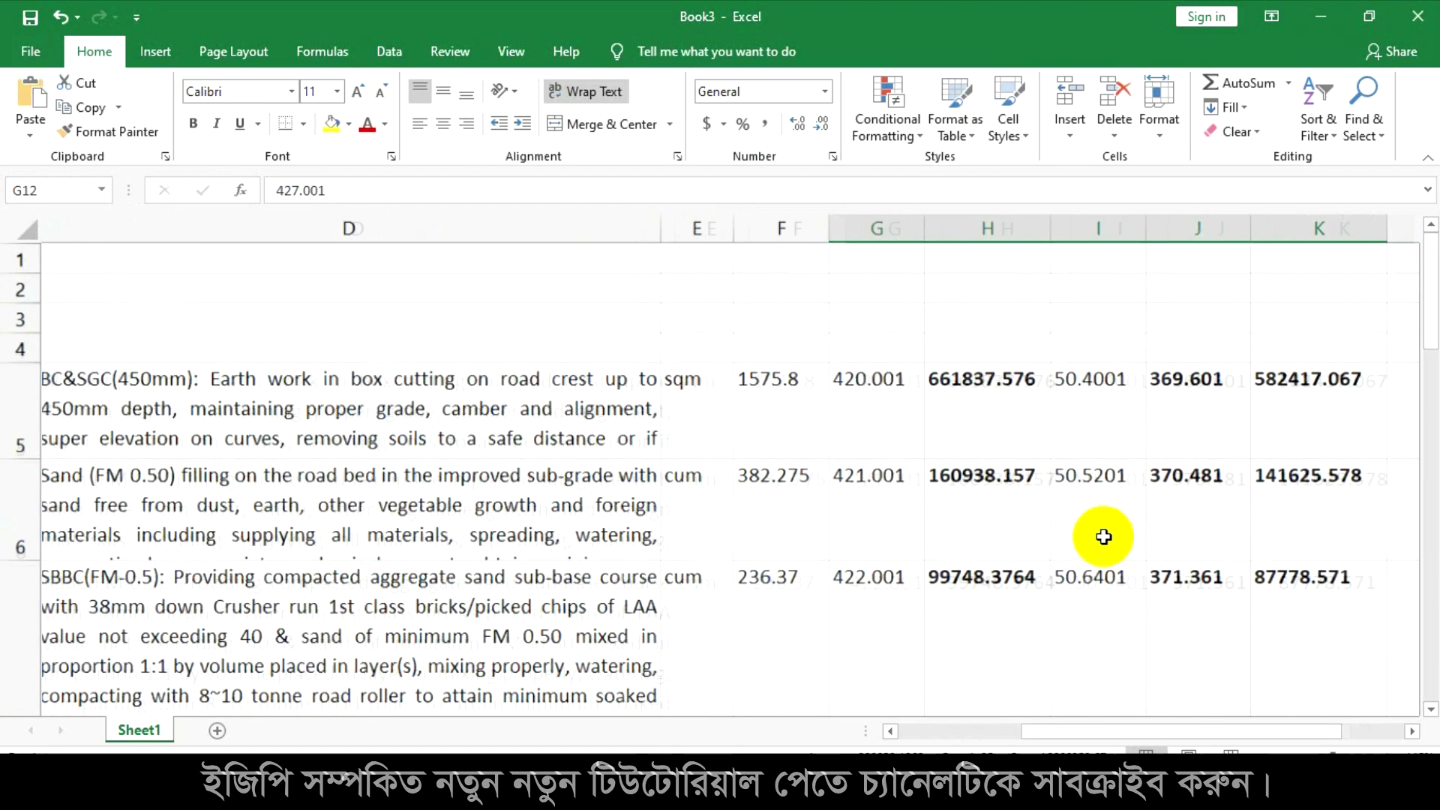
{"action": "scroll", "coordinate": [120, 495], "scroll_direction": "down", "scroll_amount": 2}
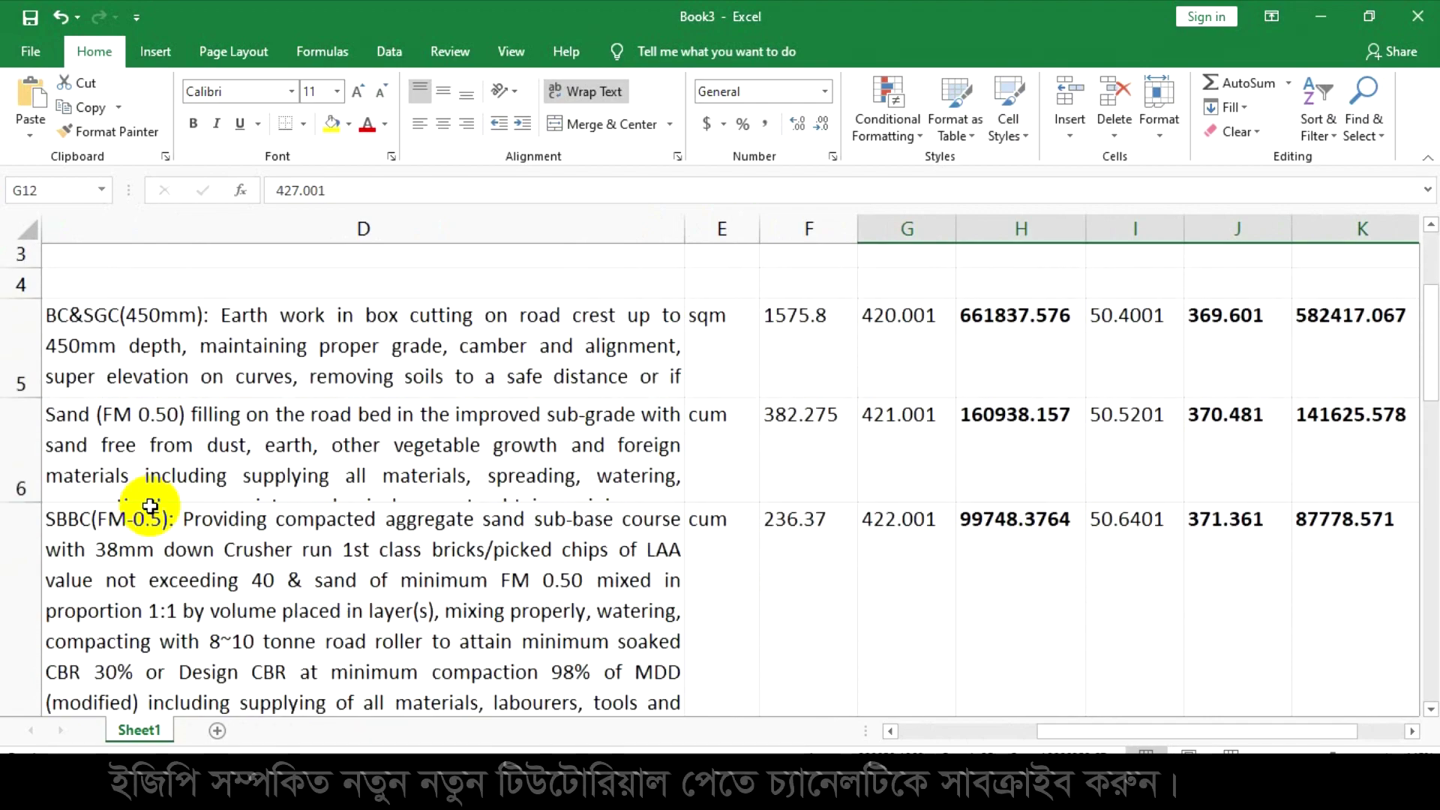
{"action": "left_click", "coordinate": [20, 611]}
{"action": "left_click_drag", "start_coordinate": [22, 624], "coordinate": [187, 491]}
{"action": "scroll", "coordinate": [1222, 536], "scroll_direction": "up", "scroll_amount": 1}
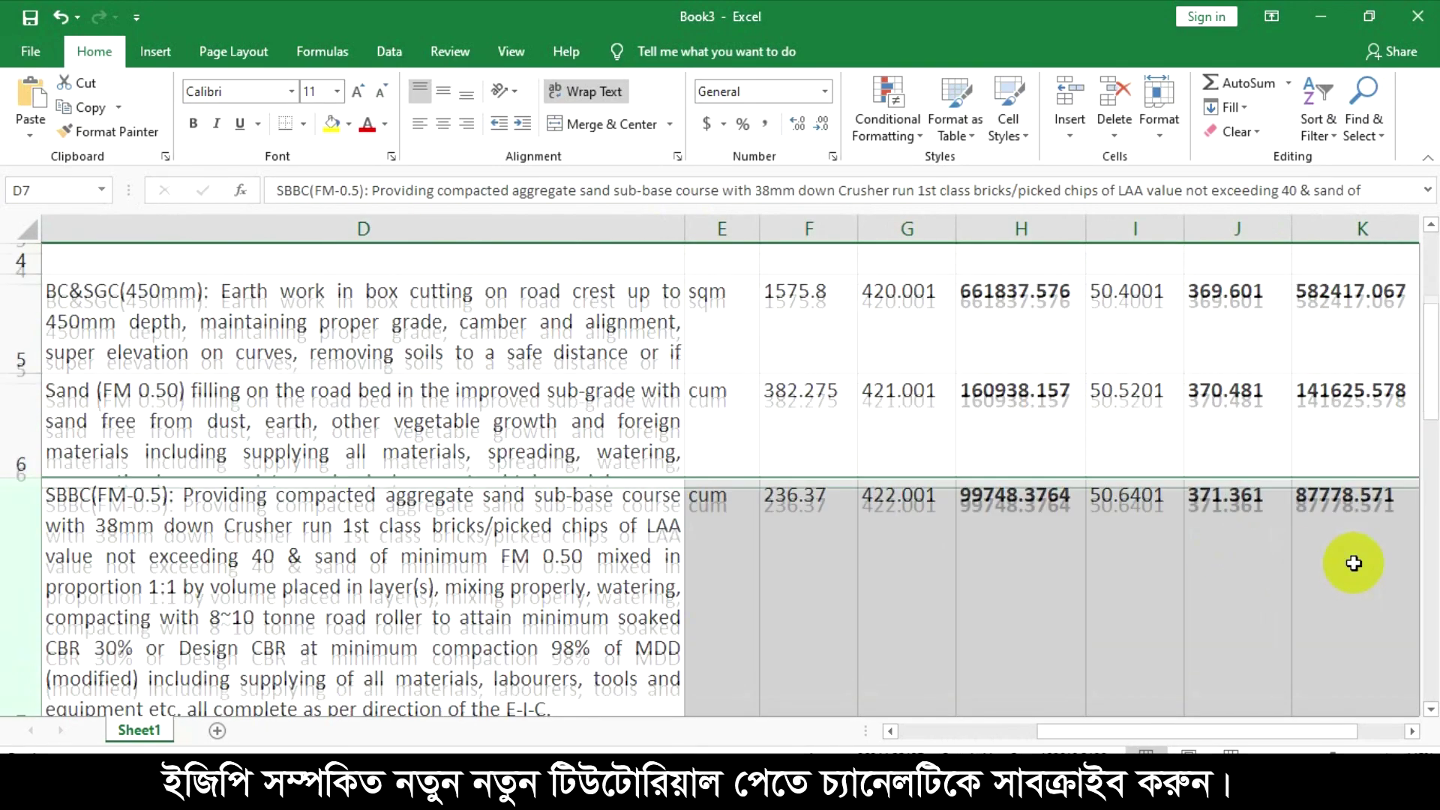
{"action": "scroll", "coordinate": [1353, 562], "scroll_direction": "up", "scroll_amount": 1}
Fill item 1's cells G5 to K5 down again through the last item row.
{"action": "left_click", "coordinate": [1284, 418]}
{"action": "left_click", "coordinate": [870, 384]}
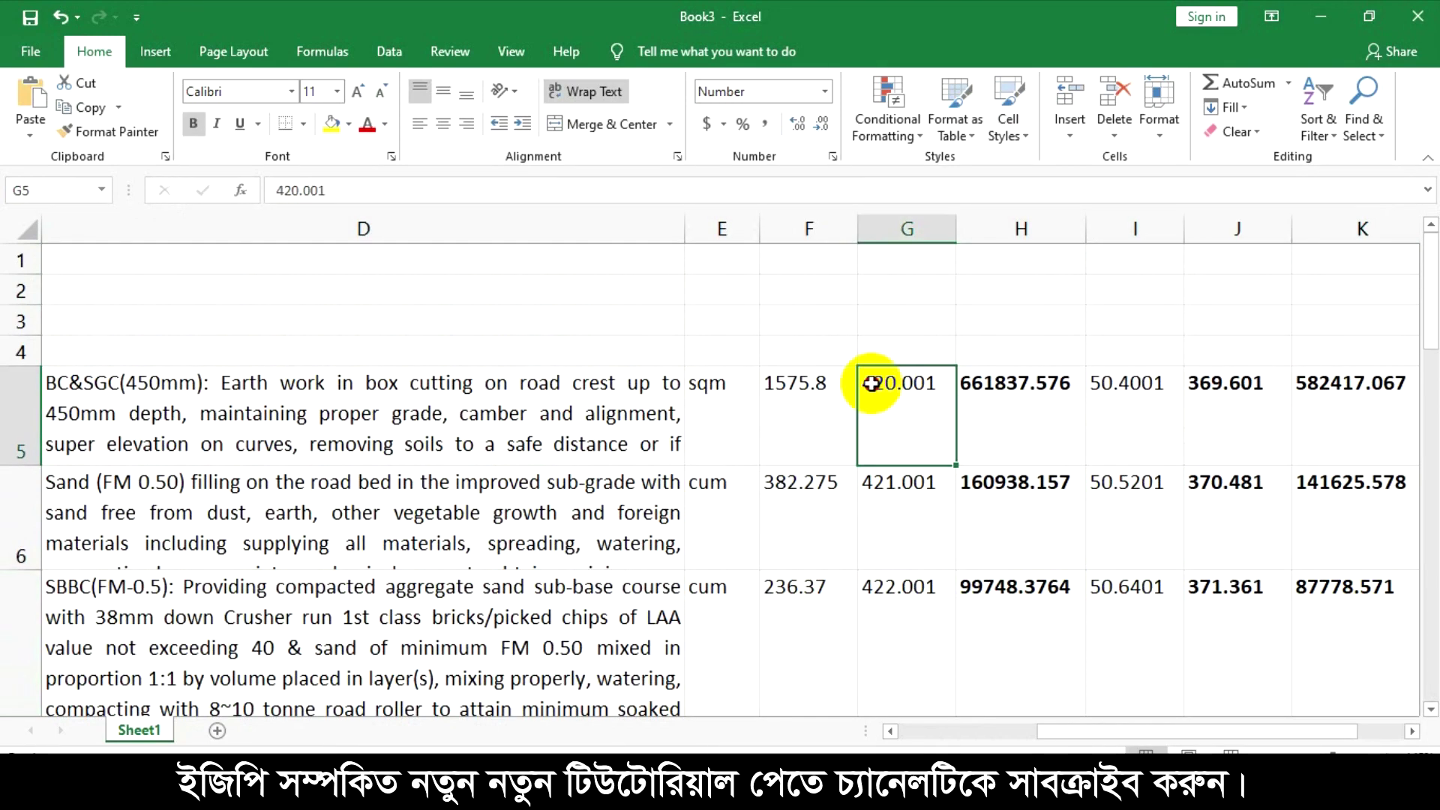
{"action": "left_click_drag", "start_coordinate": [872, 384], "coordinate": [1383, 404]}
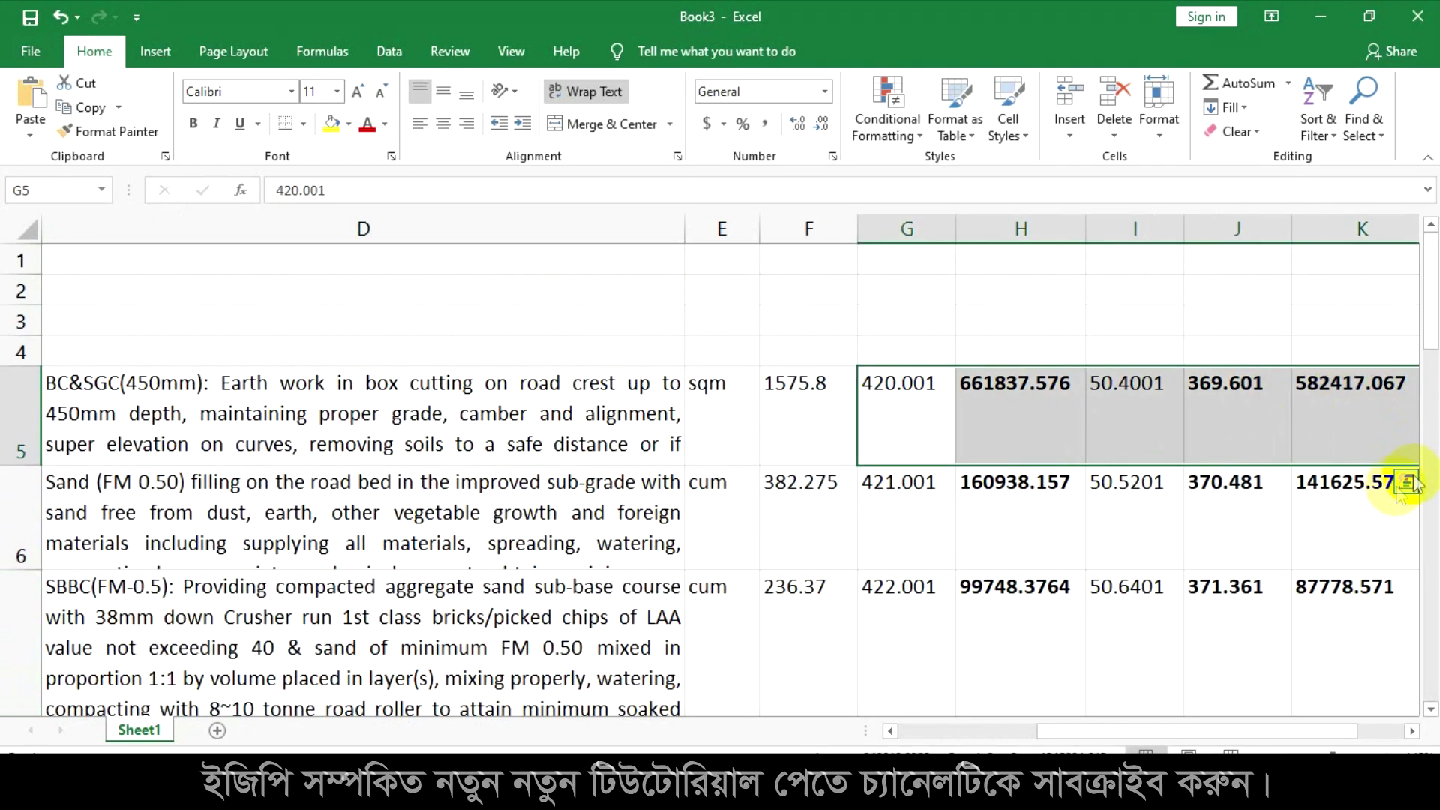
{"action": "left_click", "coordinate": [1412, 731]}
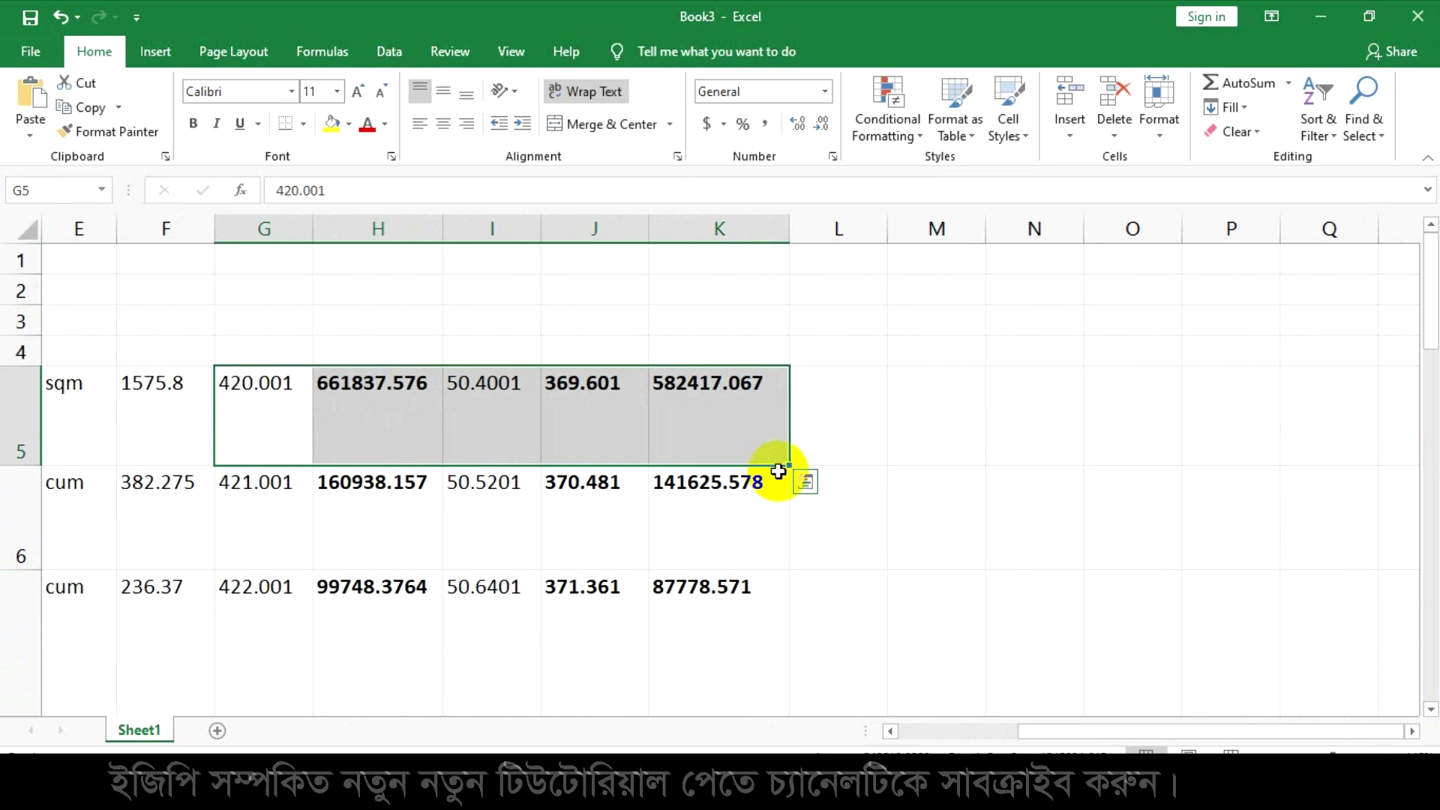
{"action": "mouse_move", "coordinate": [788, 468]}
{"action": "left_mouse_down"}
{"action": "mouse_move", "coordinate": [802, 694]}
{"action": "mouse_move", "coordinate": [750, 698]}
{"action": "mouse_move", "coordinate": [768, 526]}
{"action": "left_mouse_up"}
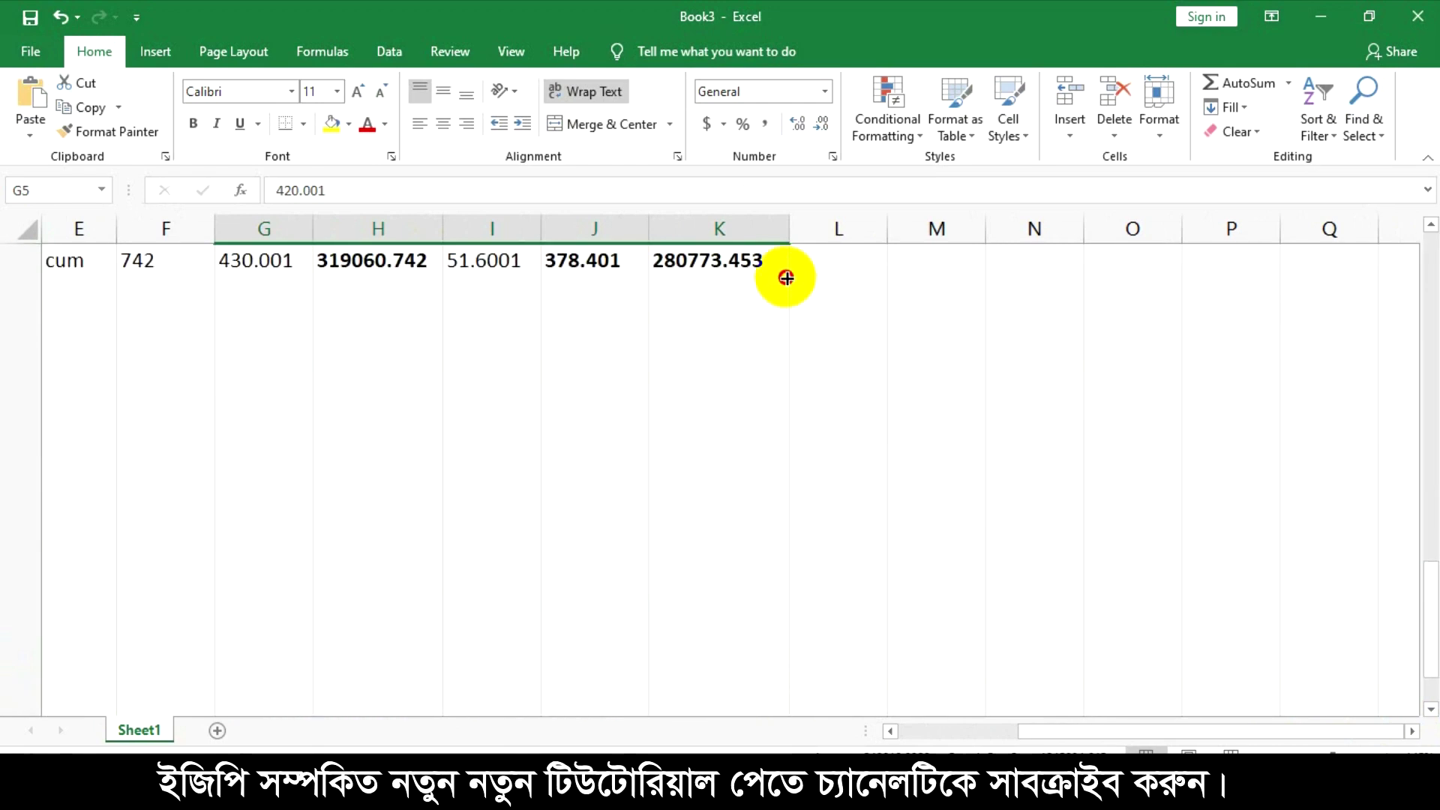
Total the reduced amounts K5 to K16 in cell K17 with AutoSum.
{"action": "left_click", "coordinate": [689, 302]}
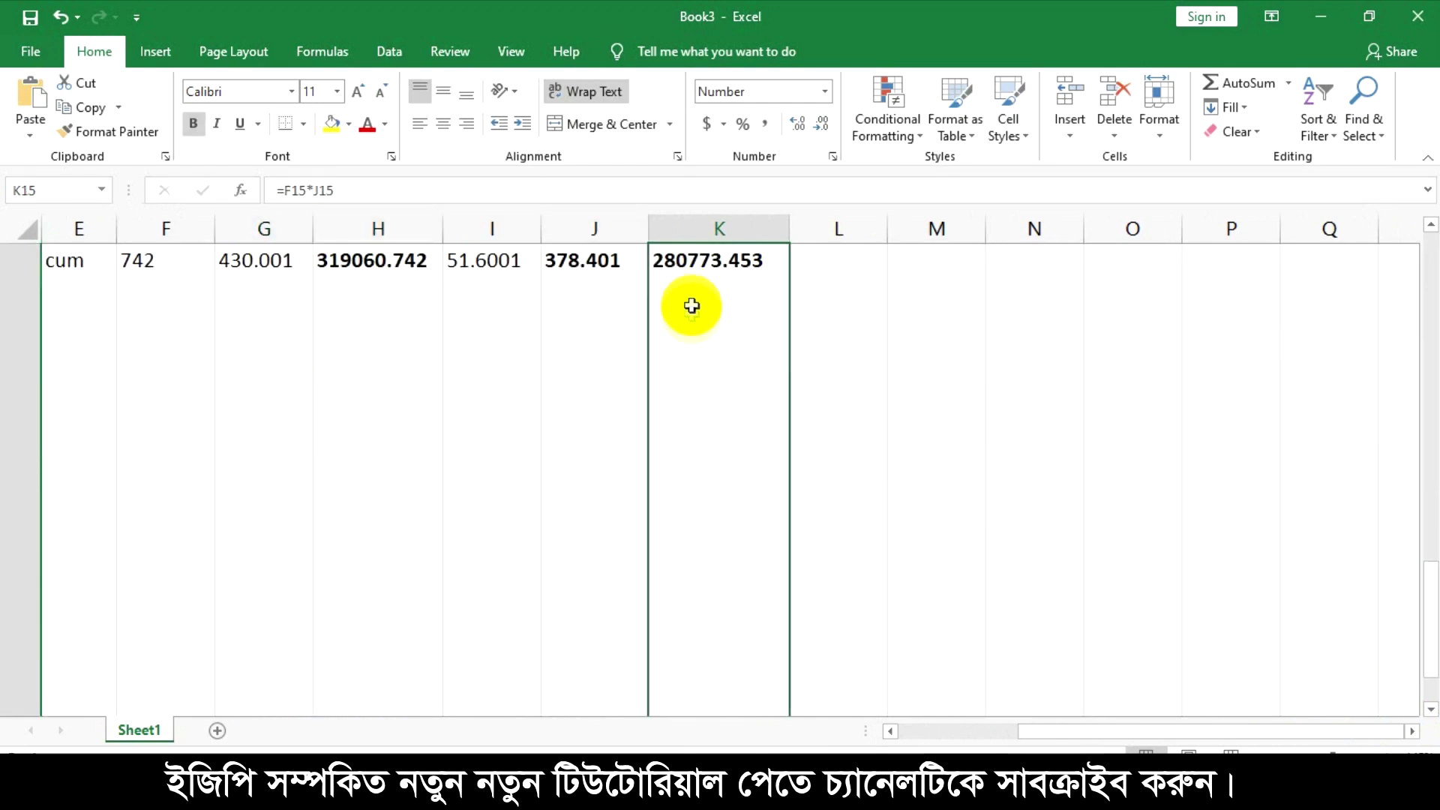
{"action": "left_click", "coordinate": [1430, 709]}
{"action": "left_click", "coordinate": [681, 293]}
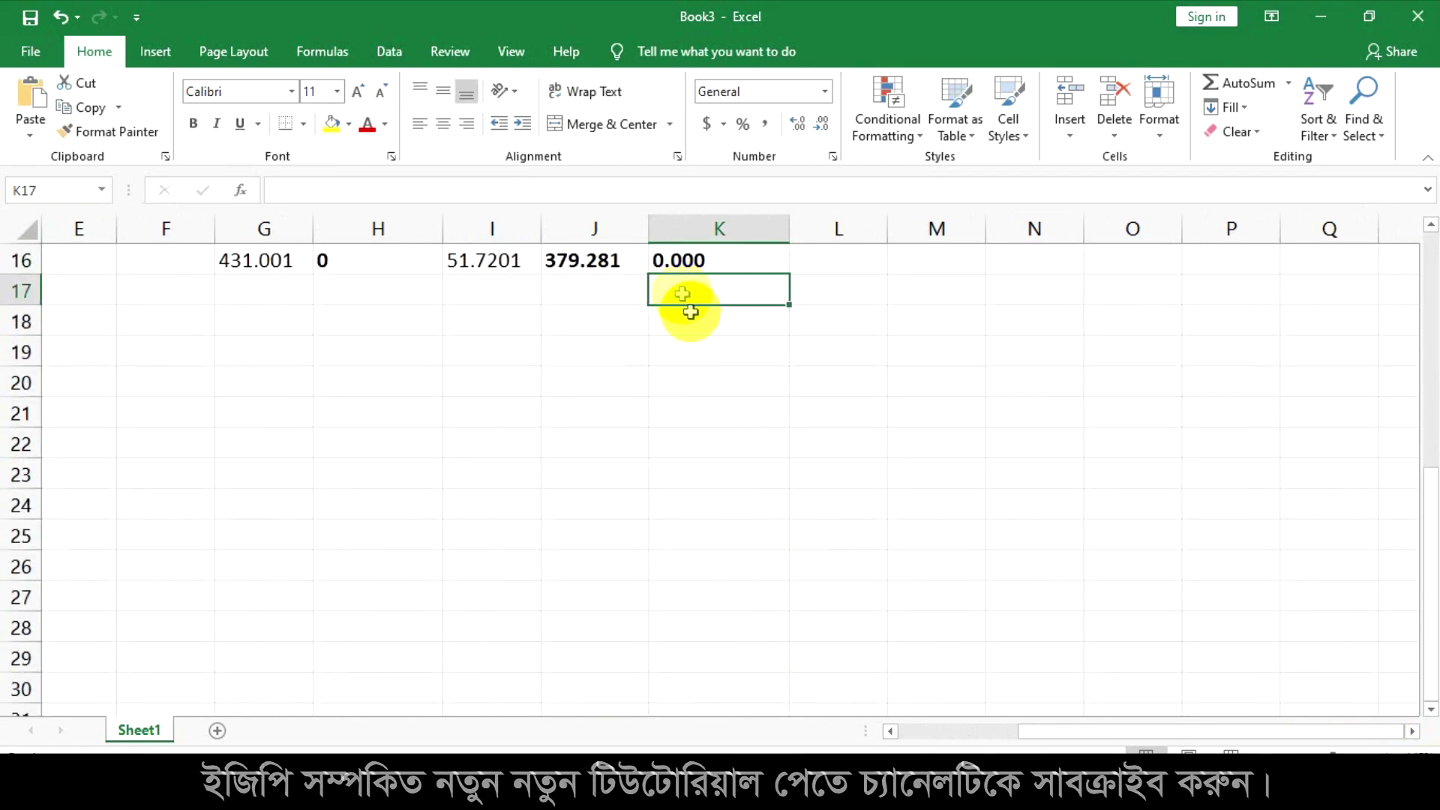
{"action": "left_click", "coordinate": [1221, 94]}
{"action": "scroll", "coordinate": [783, 376], "scroll_direction": "up", "scroll_amount": 5}
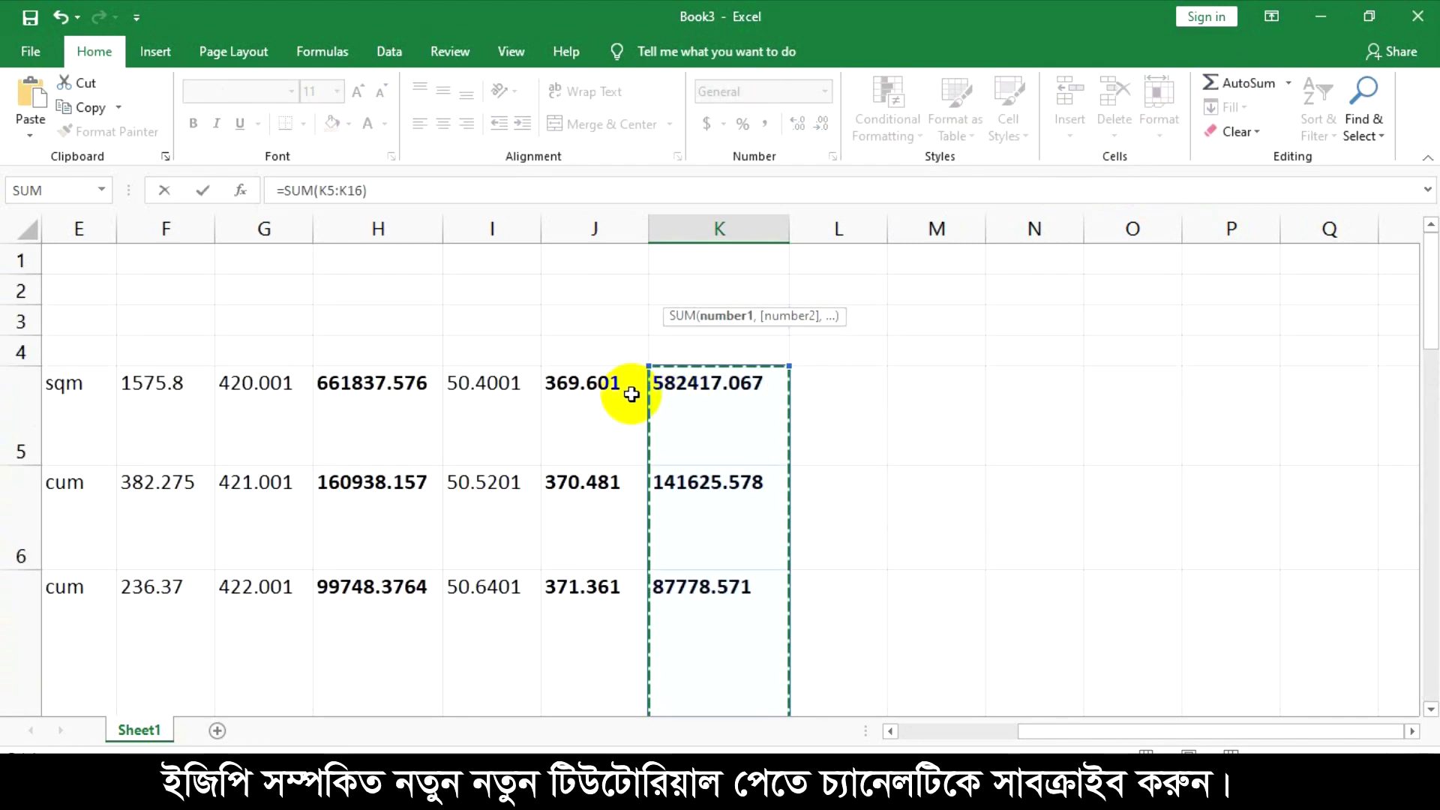
{"action": "key", "text": "Return"}
Make the total in K17 bold and widen column K to fit it.
{"action": "left_click", "coordinate": [688, 289]}
{"action": "left_click", "coordinate": [199, 123]}
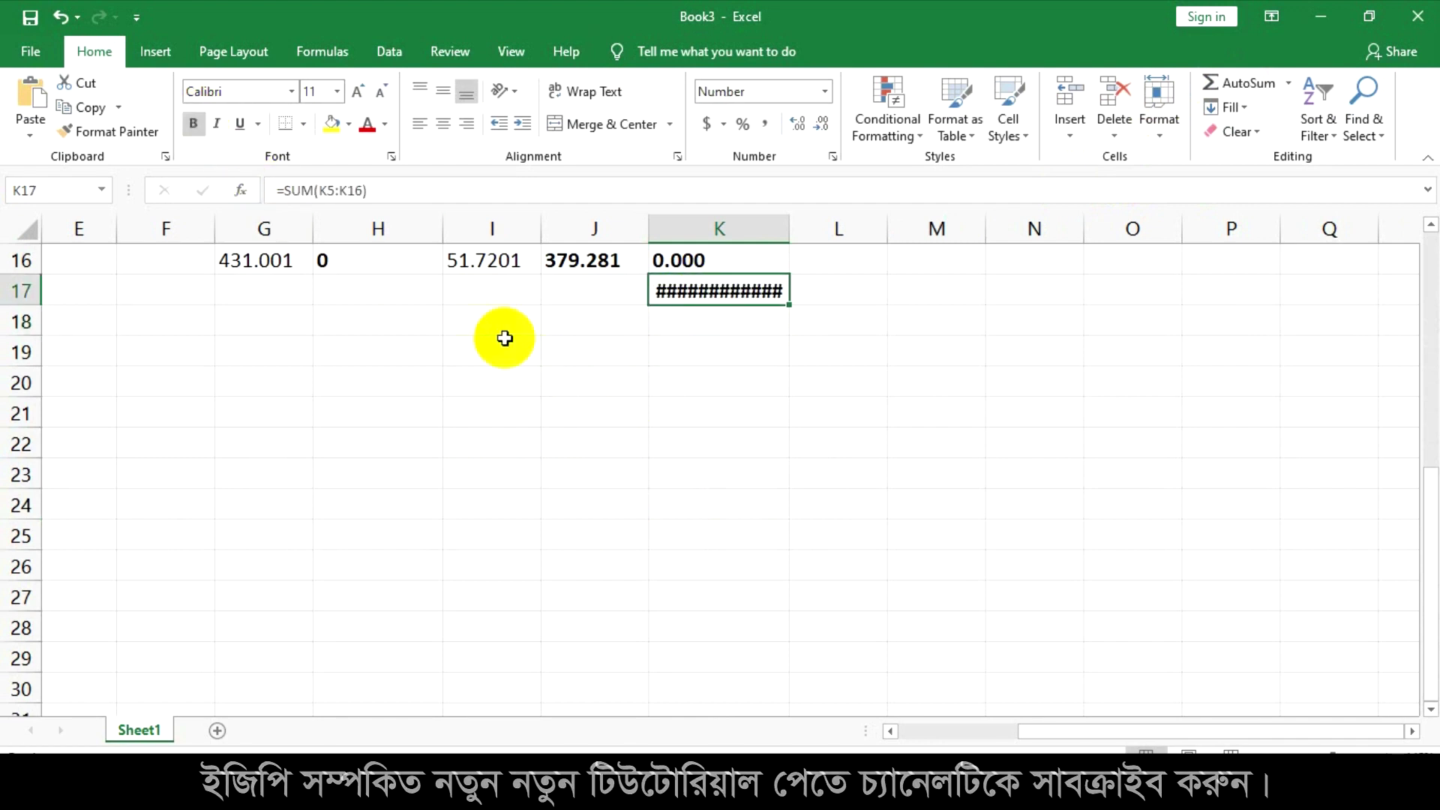
{"action": "left_click_drag", "start_coordinate": [785, 222], "coordinate": [815, 223]}
{"action": "left_click", "coordinate": [595, 439]}
Total the full-rate amounts H5 to H16 in cell H17 with AutoSum.
{"action": "left_click", "coordinate": [488, 318]}
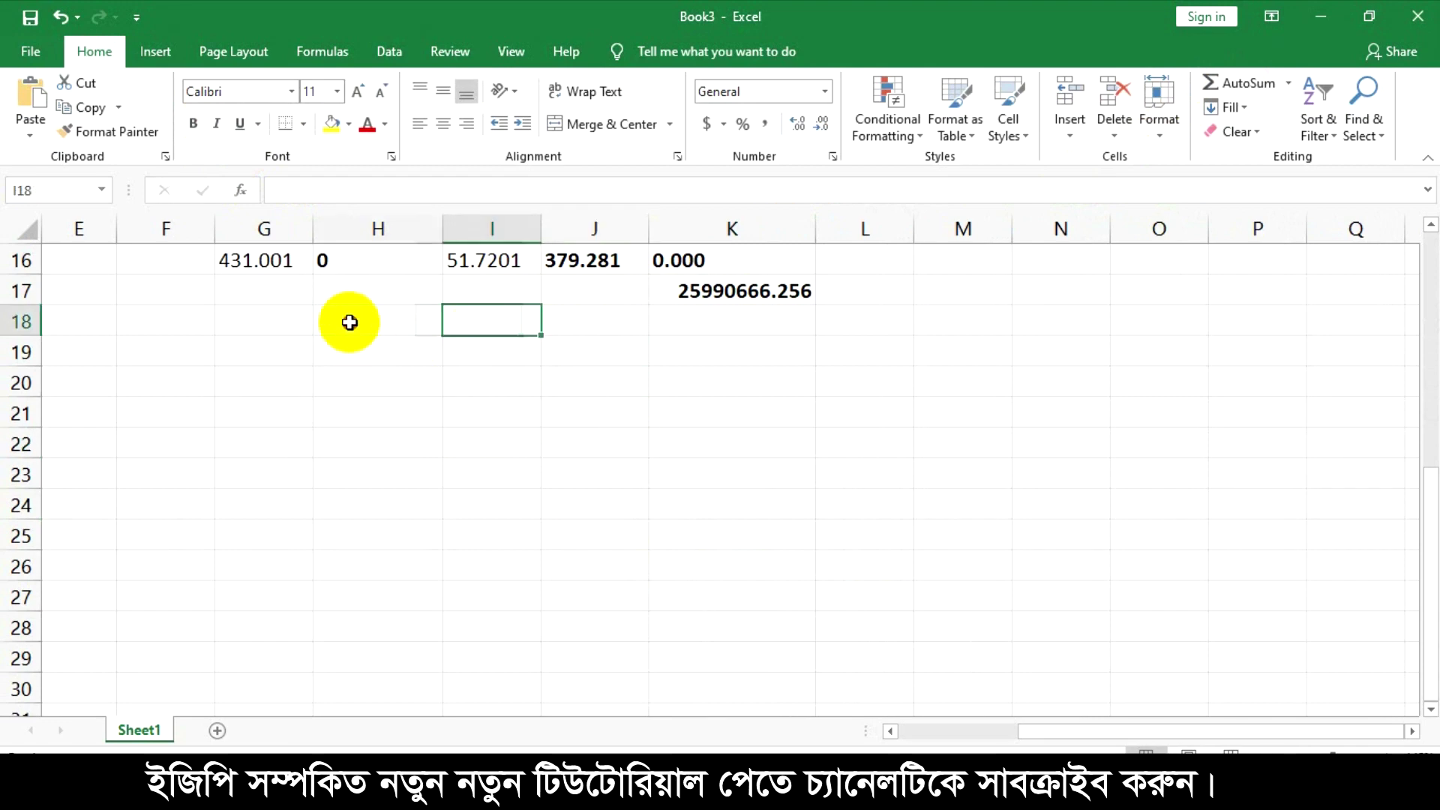
{"action": "left_click", "coordinate": [354, 287]}
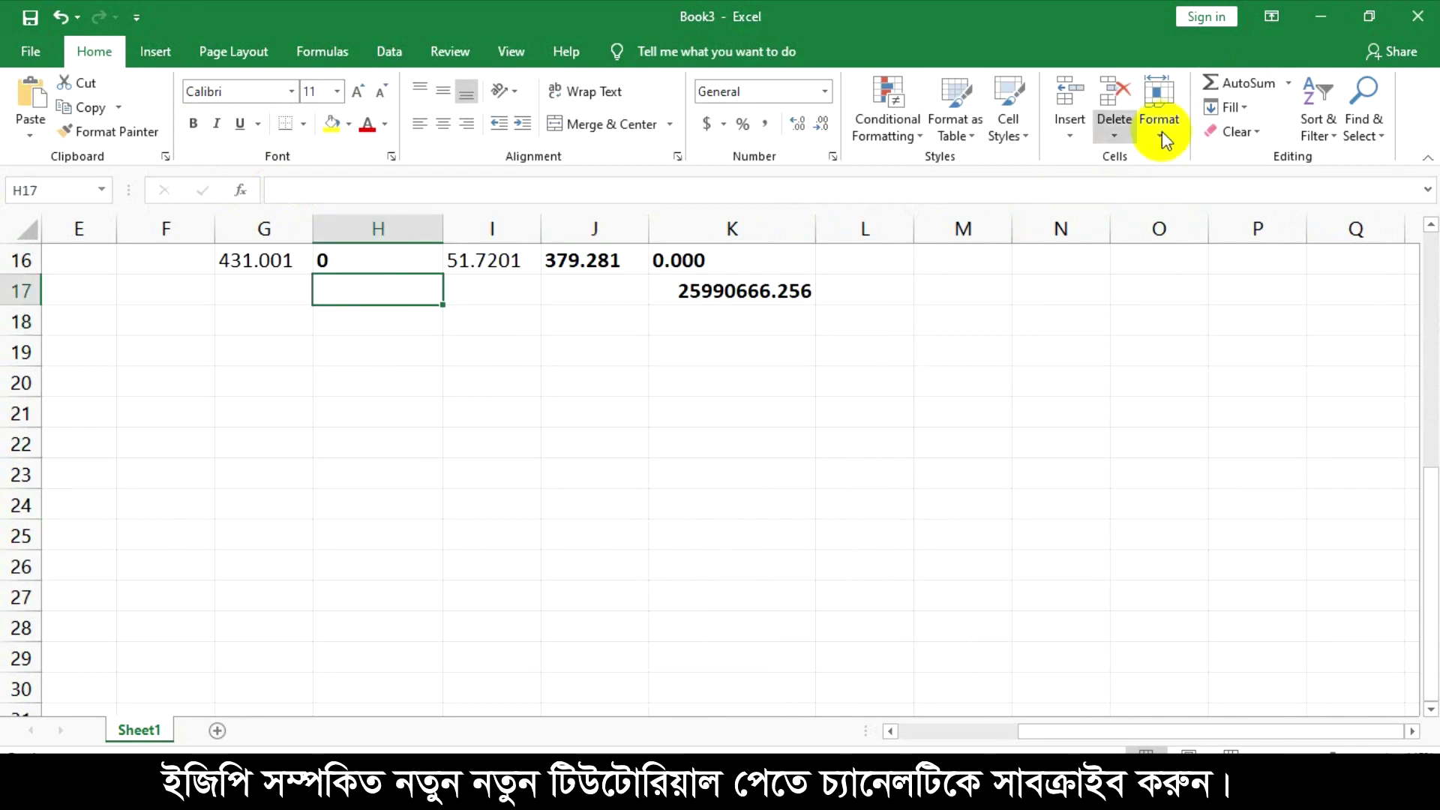
{"action": "left_click", "coordinate": [1217, 83]}
{"action": "scroll", "coordinate": [443, 438], "scroll_direction": "up", "scroll_amount": 1}
{"action": "scroll", "coordinate": [594, 445], "scroll_direction": "up", "scroll_amount": 4}
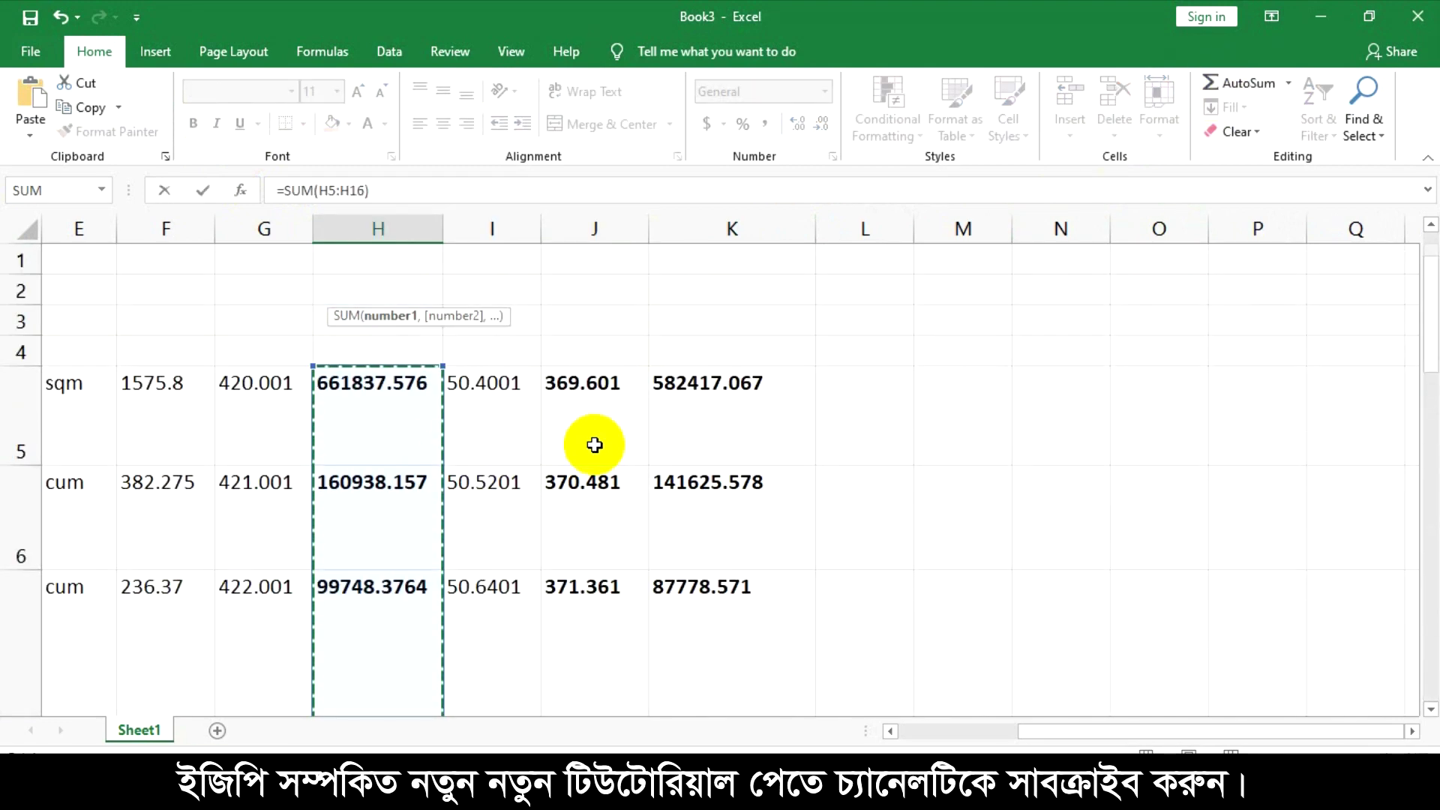
{"action": "key", "text": "Return"}
Format the total in H17 to show three decimal places.
{"action": "left_click", "coordinate": [387, 284]}
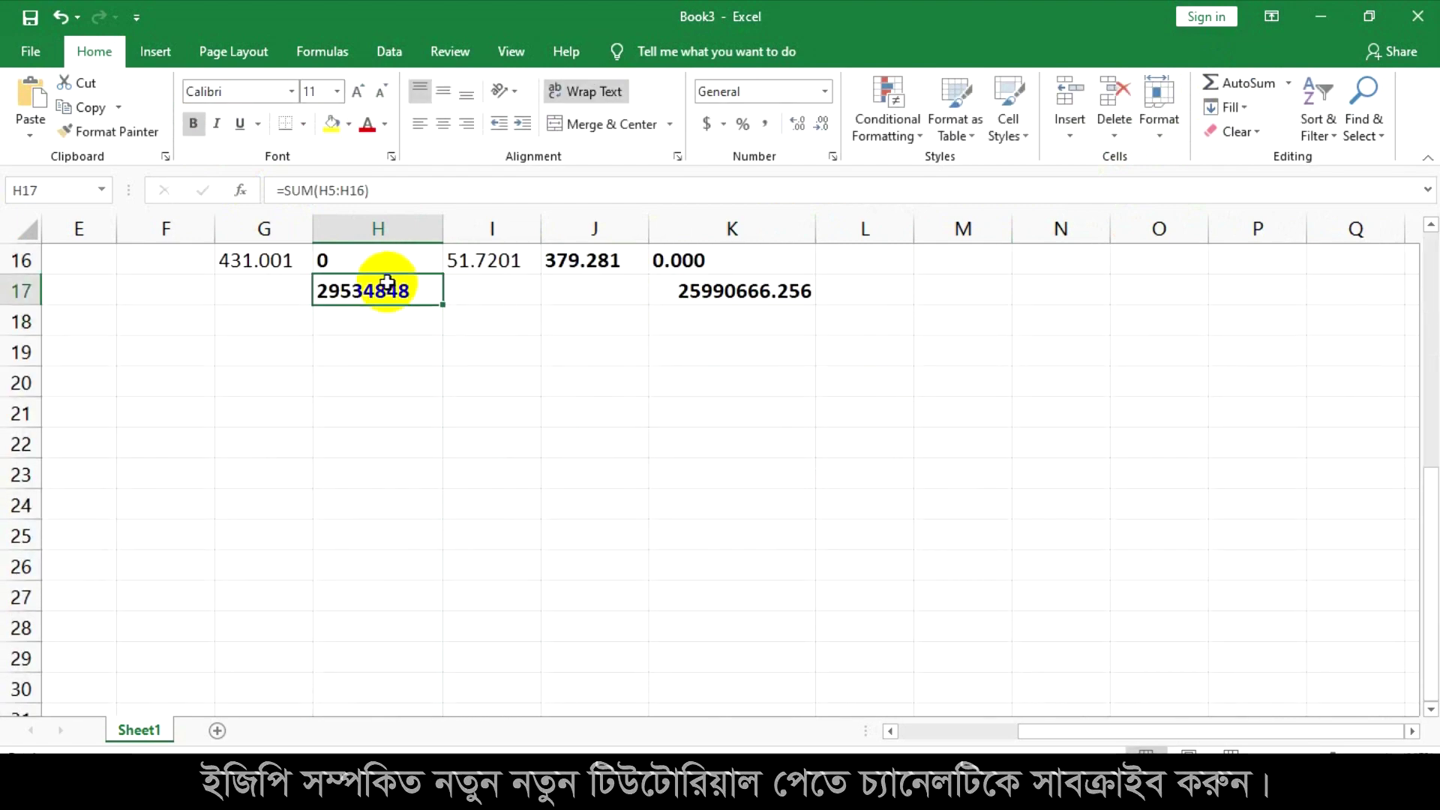
{"action": "left_click", "coordinate": [800, 129]}
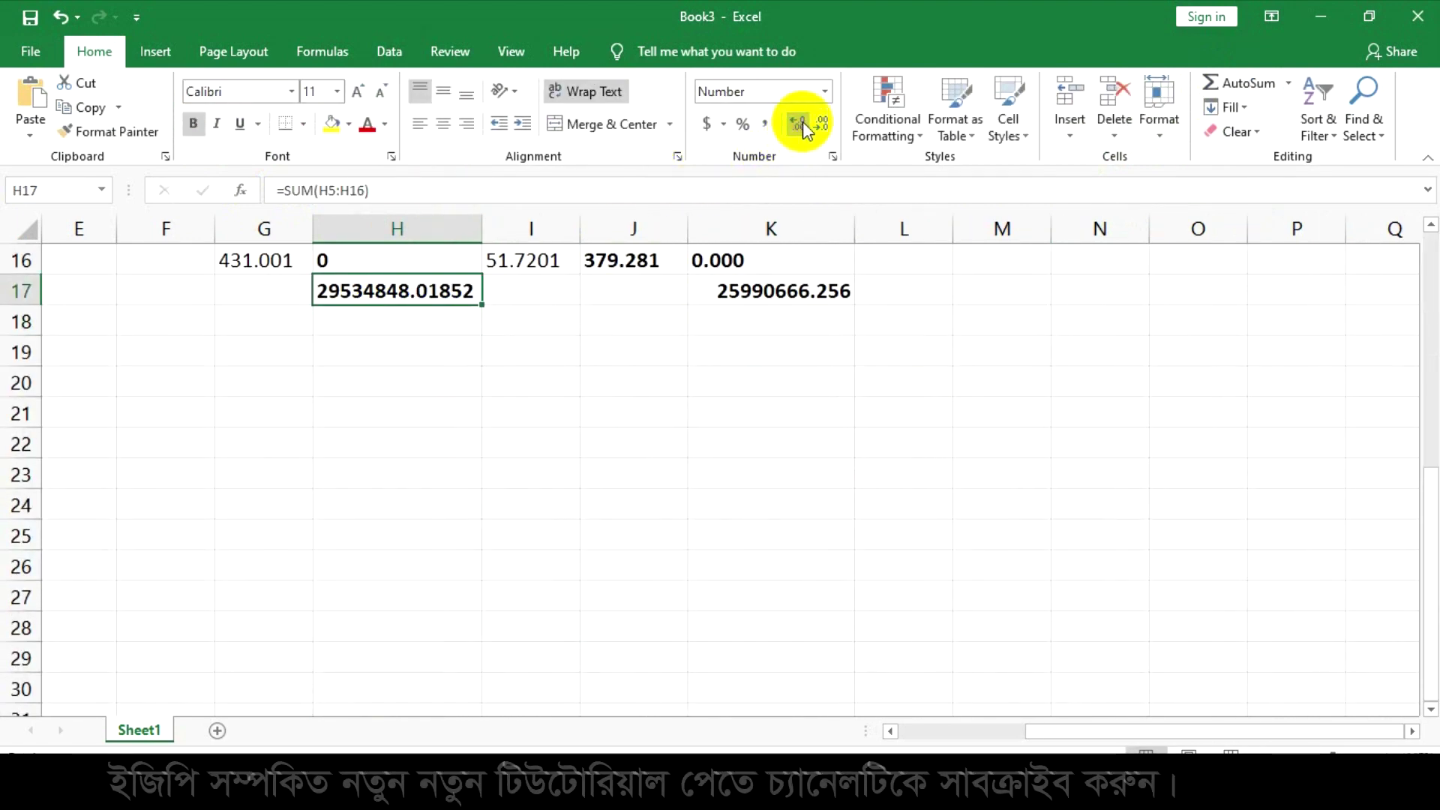
{"action": "left_click", "coordinate": [820, 126]}
{"action": "left_click", "coordinate": [820, 126]}
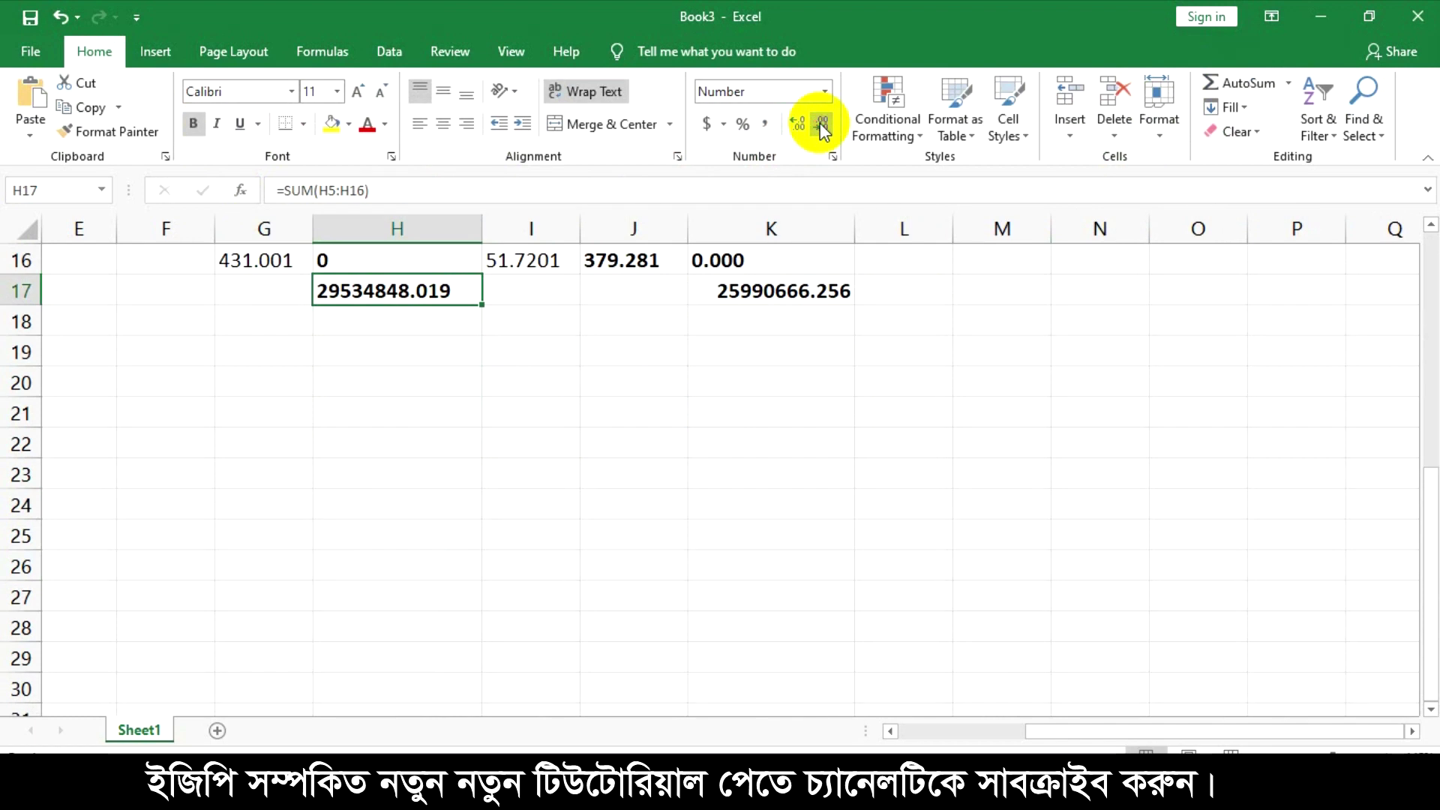
{"action": "left_click", "coordinate": [369, 372]}
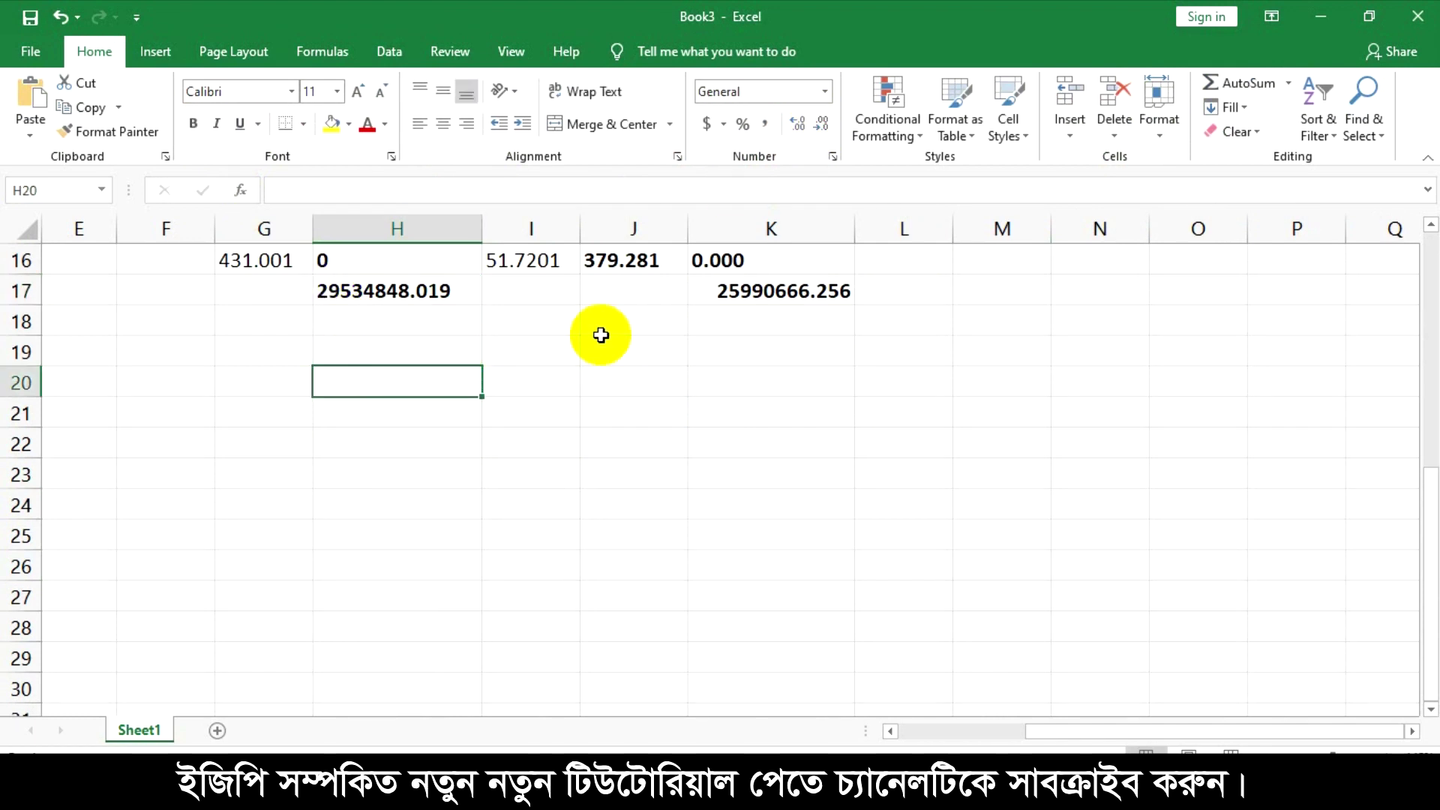
Enter 12% in cell H19 below the full-rate total.
{"action": "left_click", "coordinate": [706, 274]}
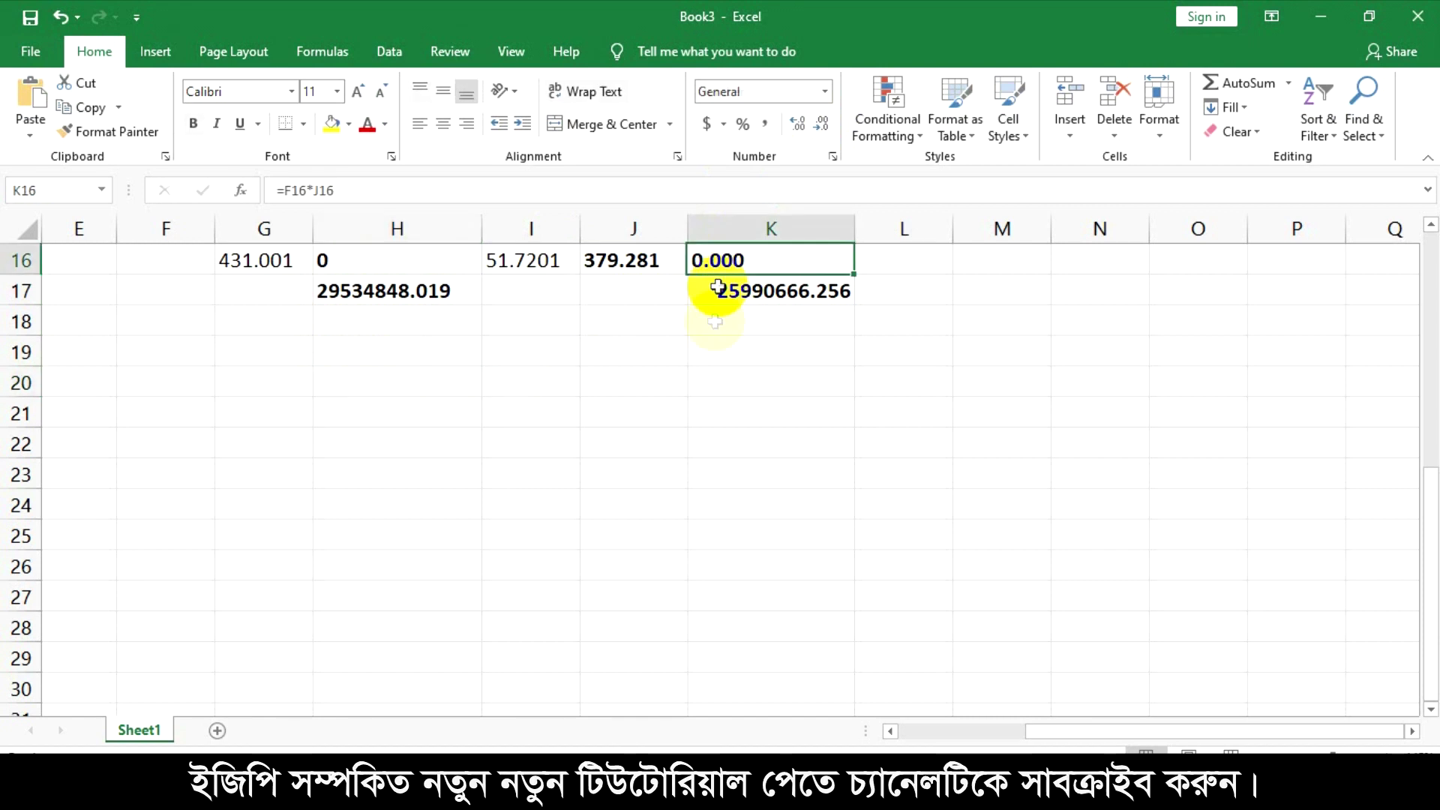
{"action": "left_click", "coordinate": [781, 296]}
{"action": "left_click", "coordinate": [385, 359]}
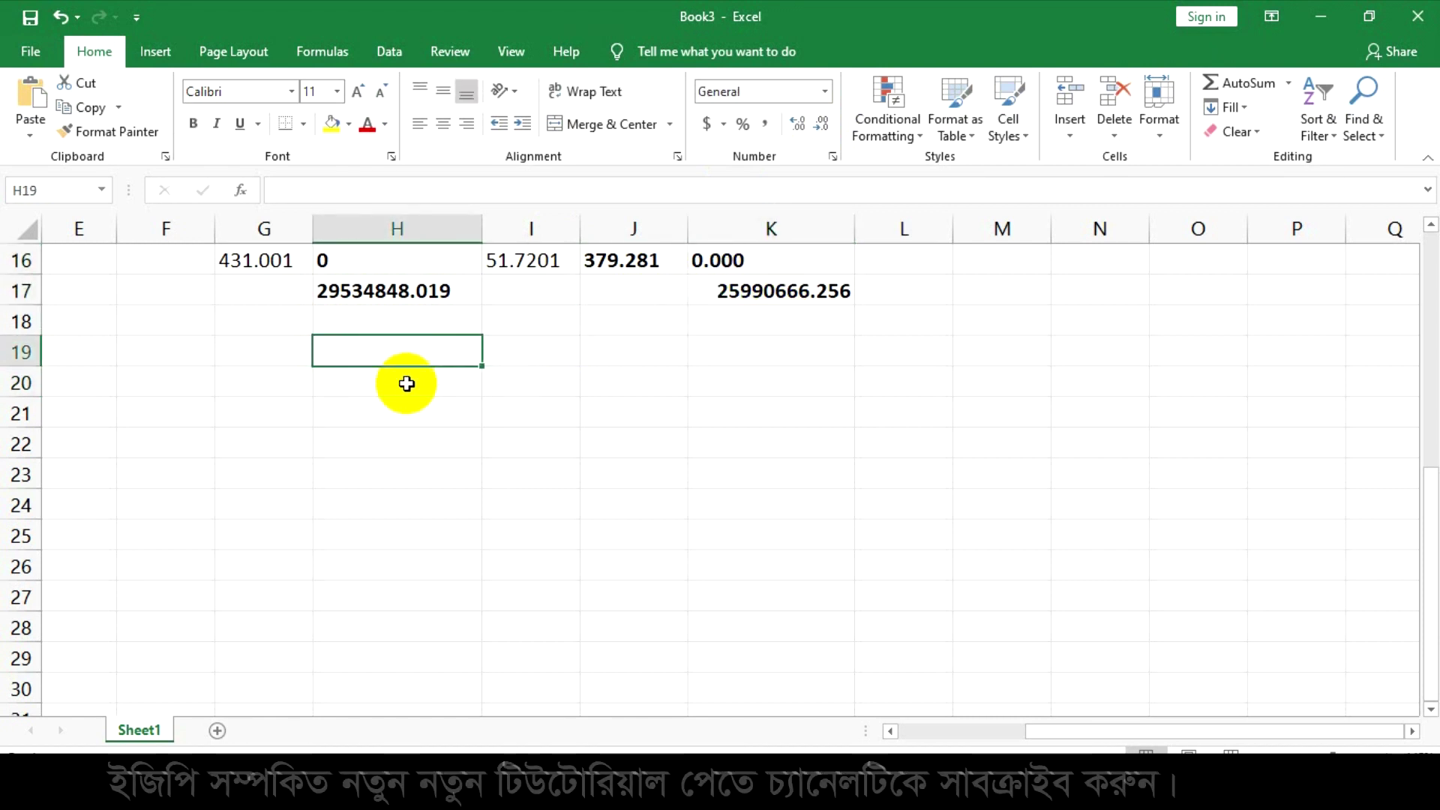
{"action": "type", "text": "="}
{"action": "key", "text": "Escape"}
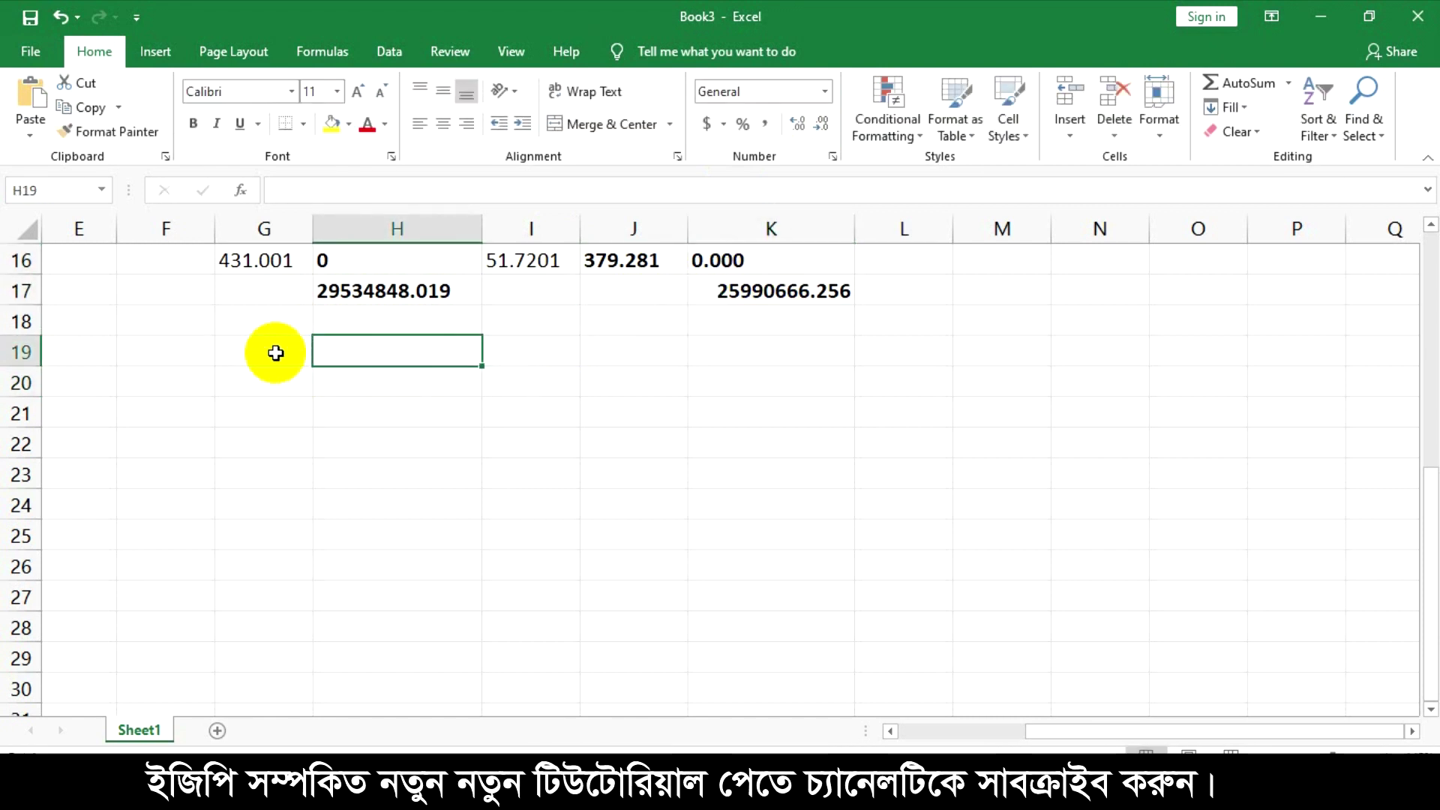
{"action": "type", "text": "12%"}
{"action": "key", "text": "Return"}
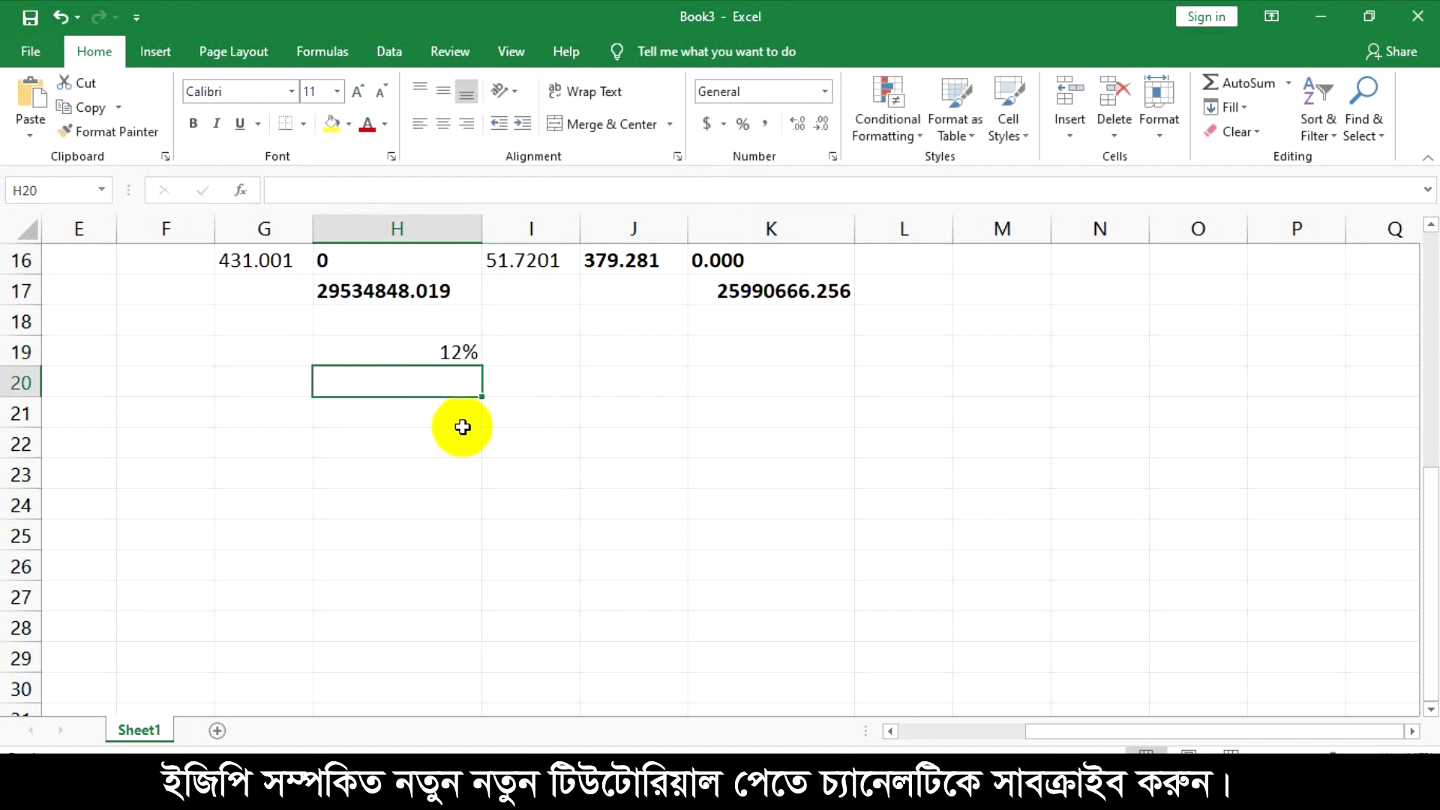
Calculate H17 times the 12% in H20, and subtract that amount from the H17 total in H21.
{"action": "type", "text": "=H17*"}
{"action": "key", "text": "Return"}
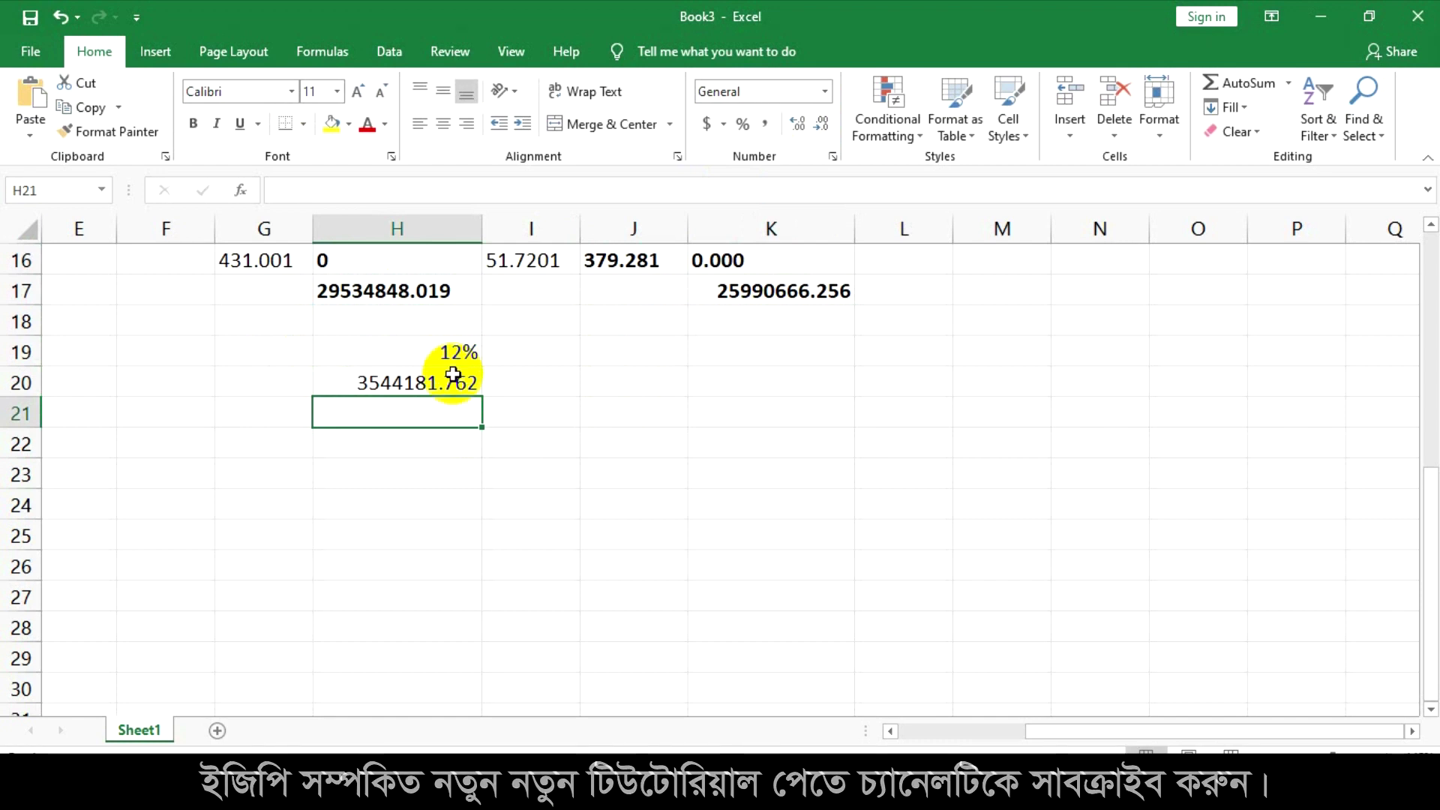
{"action": "type", "text": "="}
{"action": "type", "text": "-"}
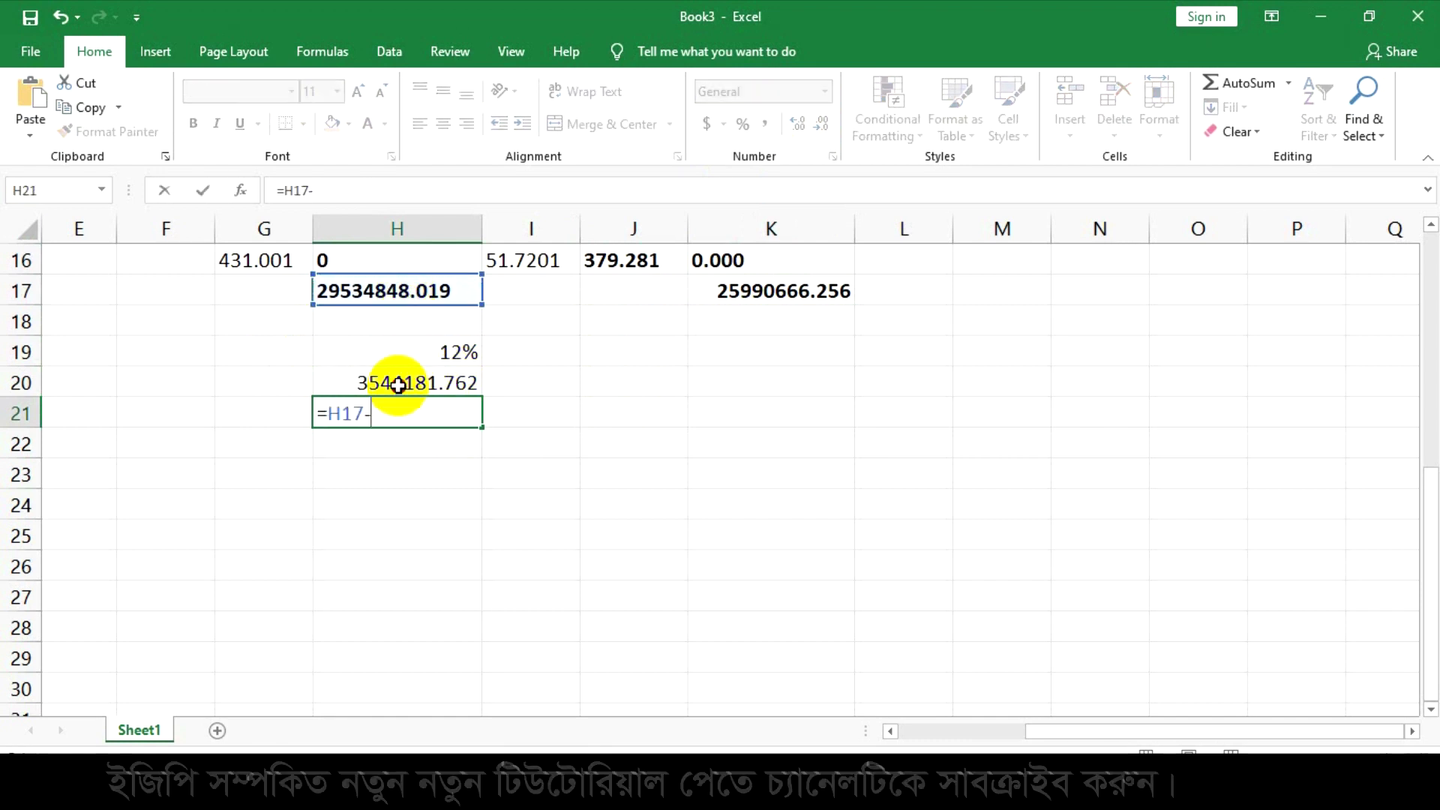
{"action": "left_click", "coordinate": [387, 382]}
{"action": "key", "text": "Return"}
Check the two reduced totals against each other in H22 with the formula =H21-K17.
{"action": "type", "text": "="}
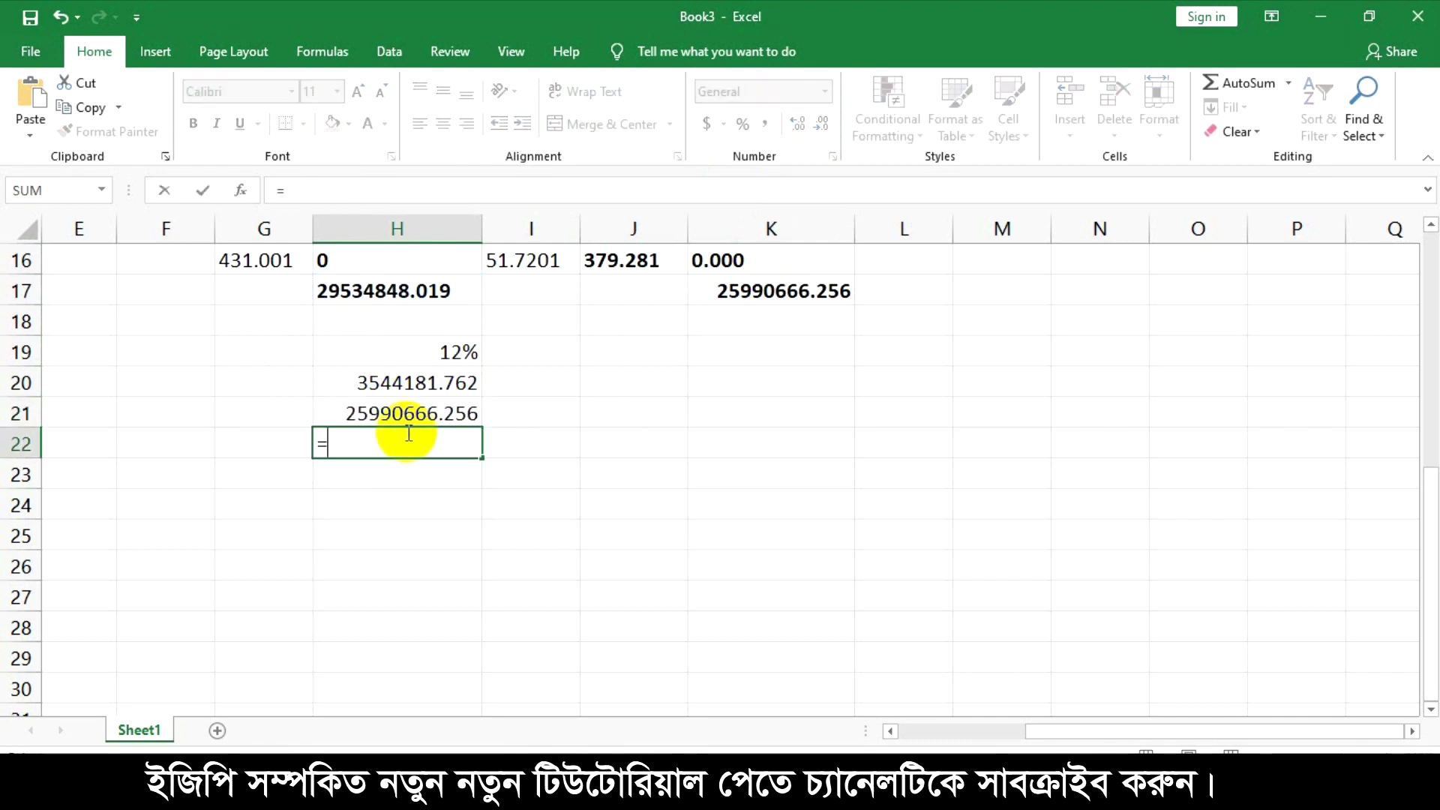
{"action": "type", "text": "H21-"}
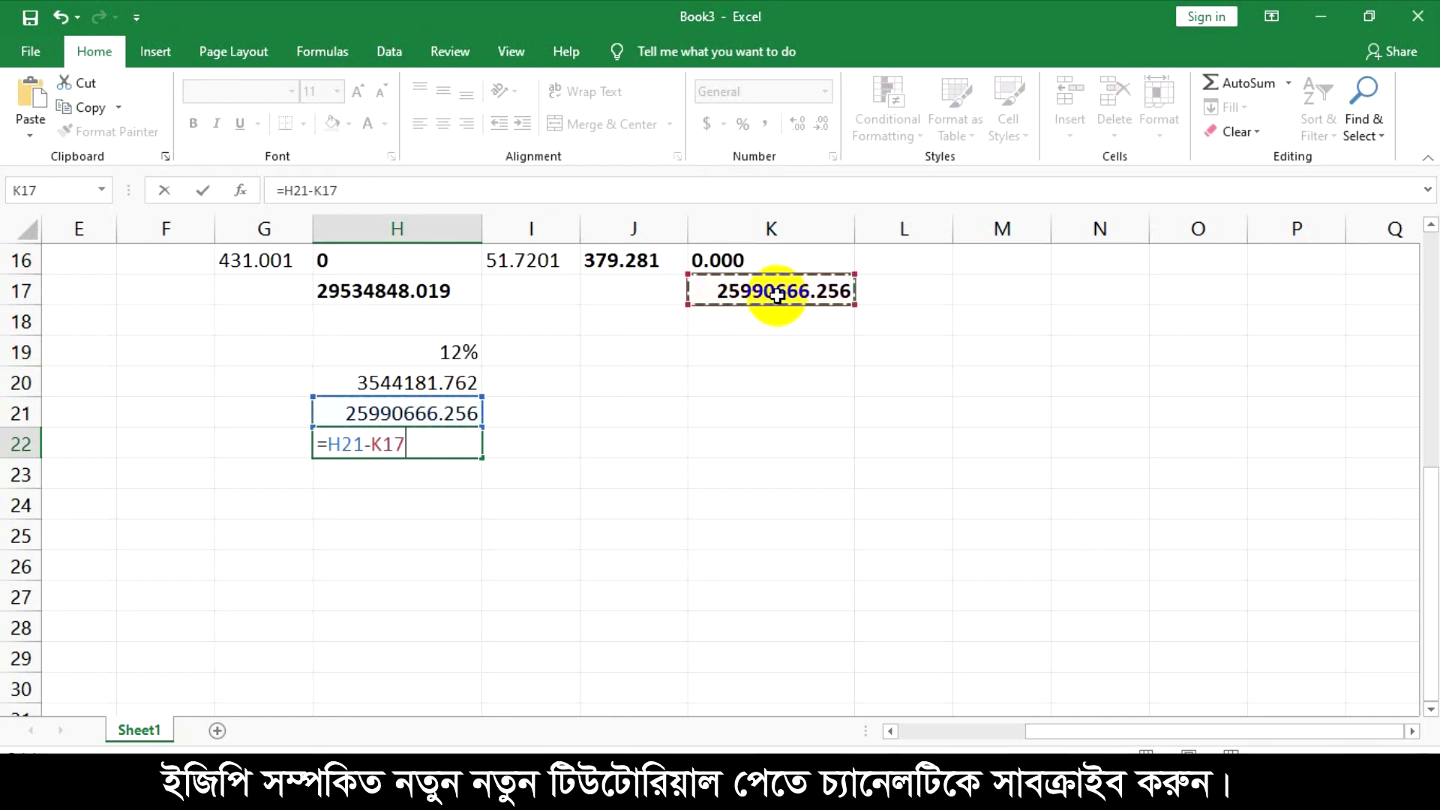
{"action": "key", "text": "Return"}
{"action": "left_click", "coordinate": [438, 444]}
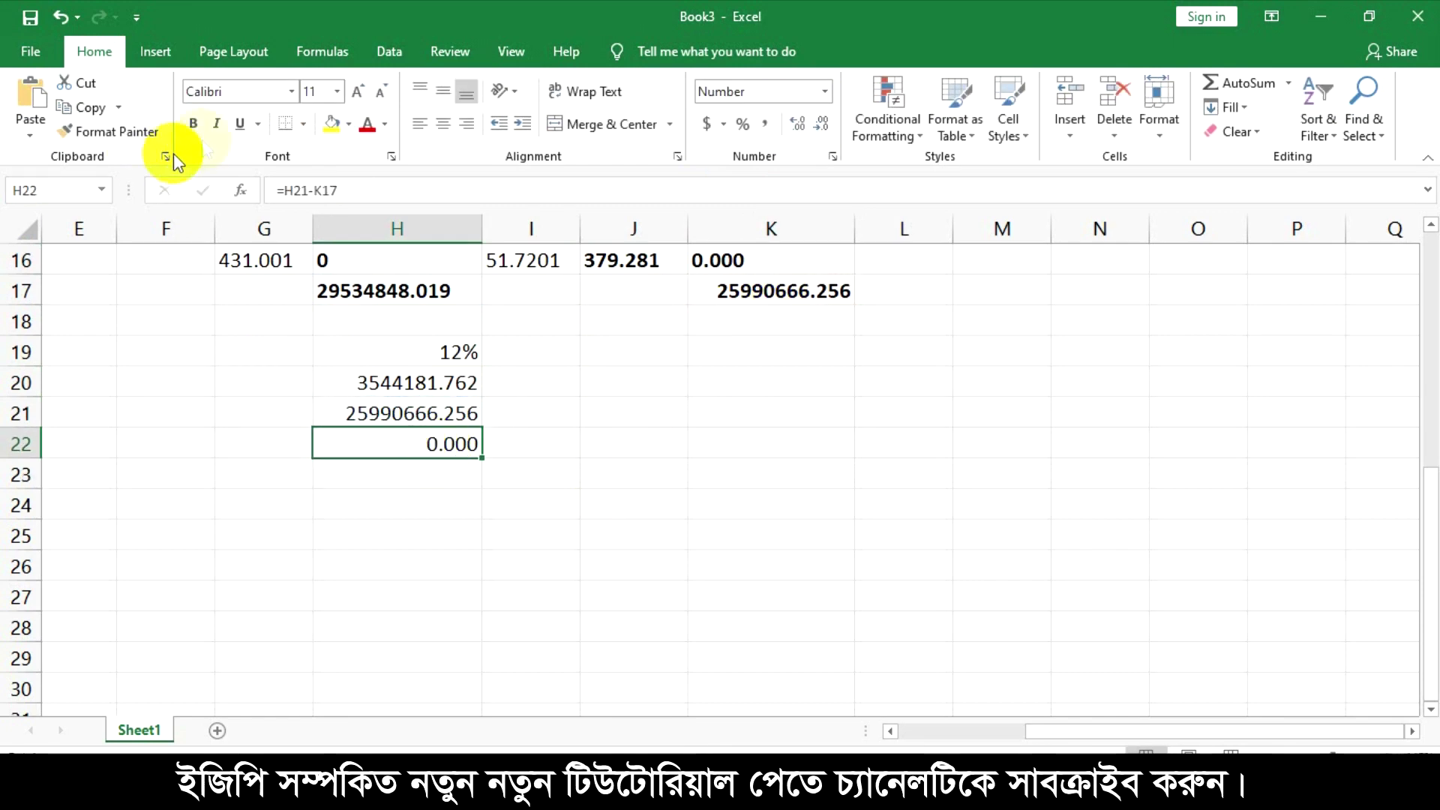
Make the difference in H22 bold.
{"action": "left_click", "coordinate": [192, 129]}
Change the first item's reduction formula in I5 to =G5*9%.
{"action": "scroll", "coordinate": [743, 570], "scroll_direction": "up", "scroll_amount": 5}
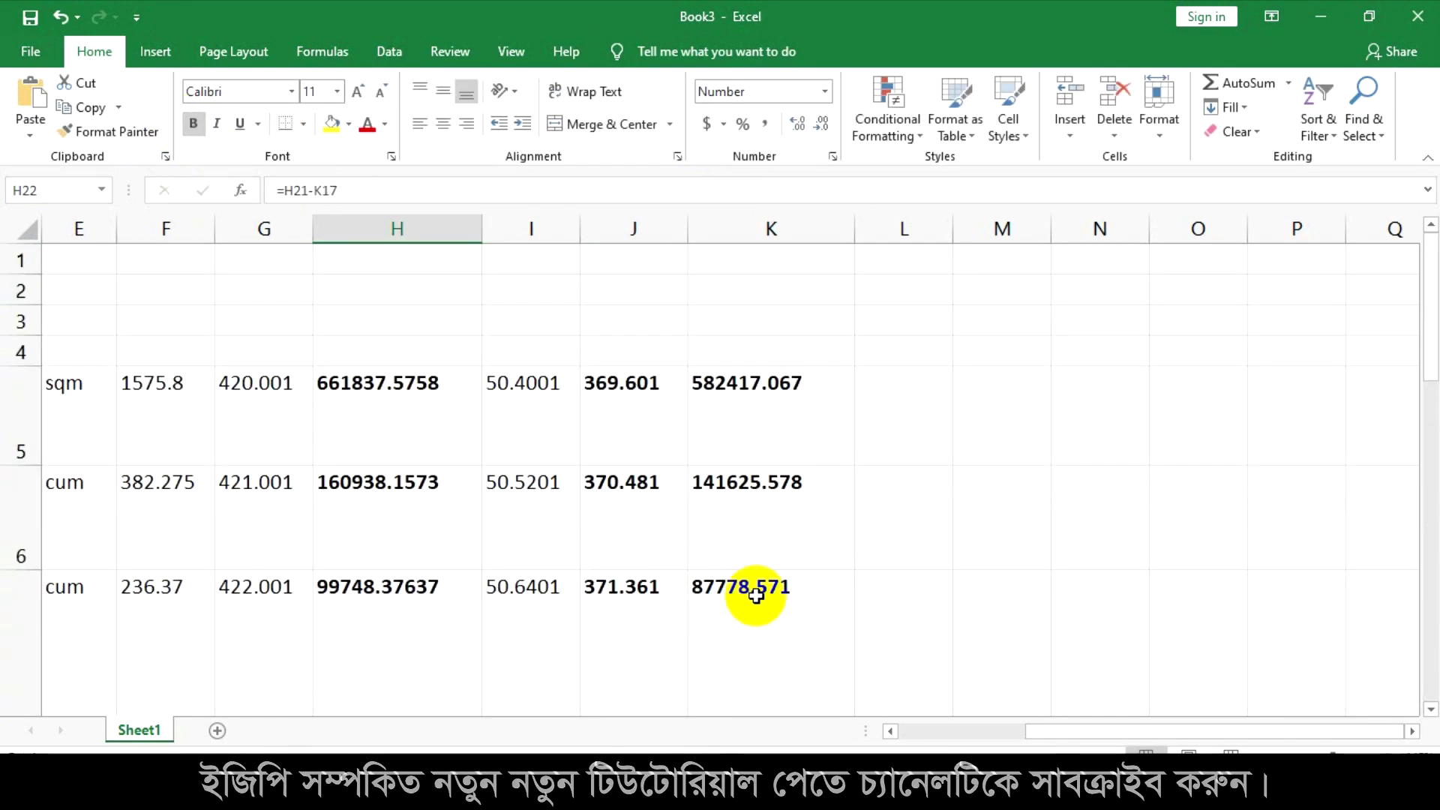
{"action": "left_click", "coordinate": [612, 371]}
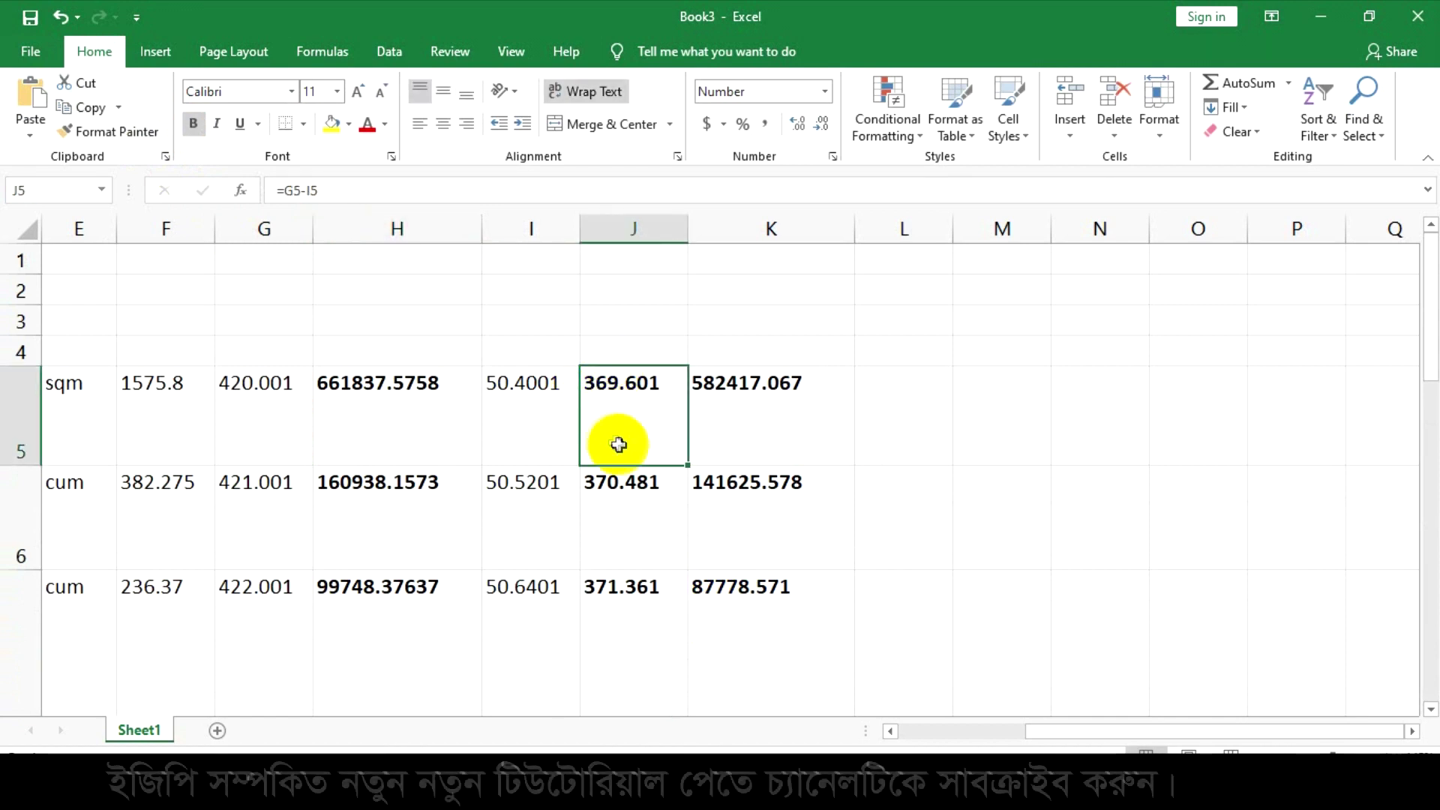
{"action": "left_click", "coordinate": [524, 379]}
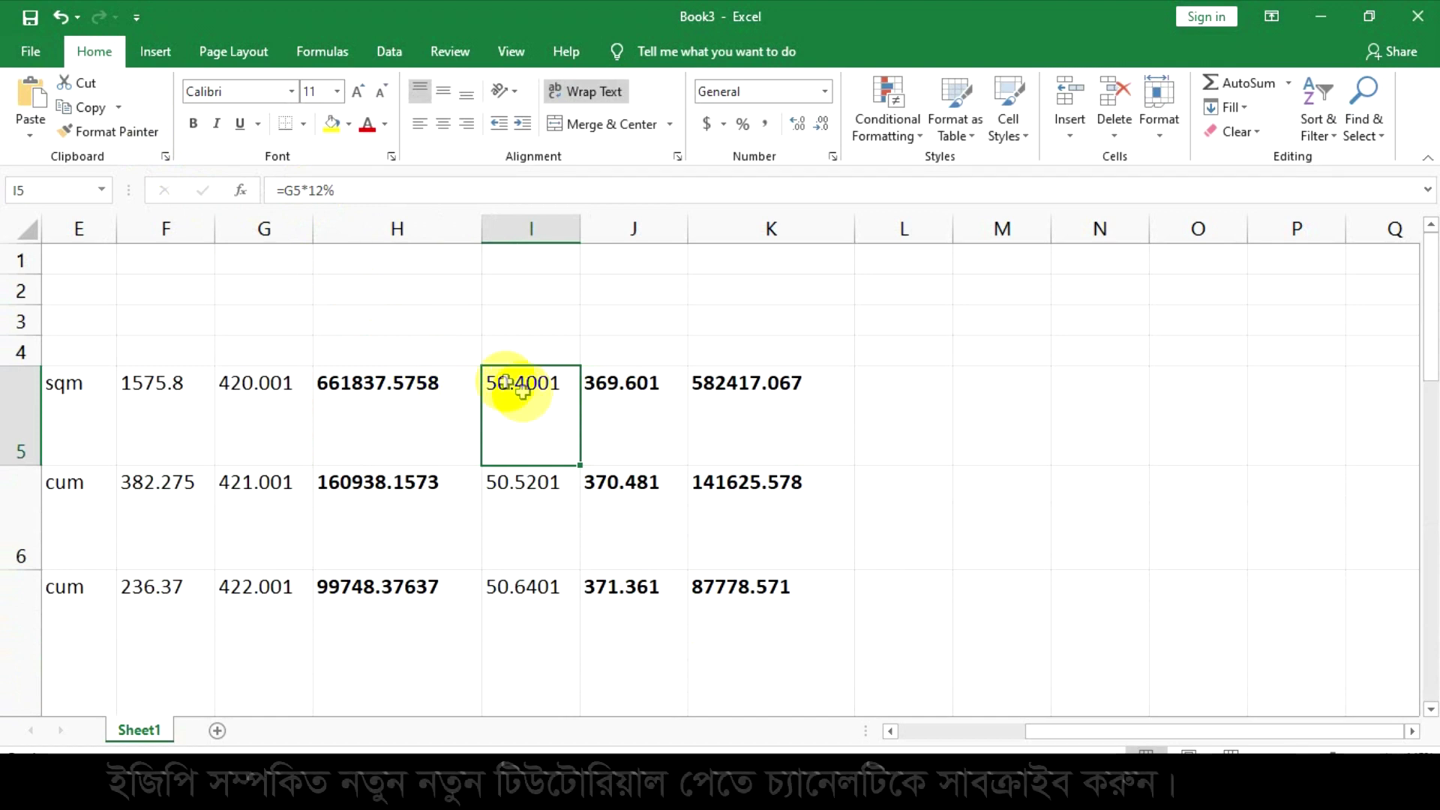
{"action": "left_click", "coordinate": [622, 387]}
{"action": "left_click", "coordinate": [536, 384]}
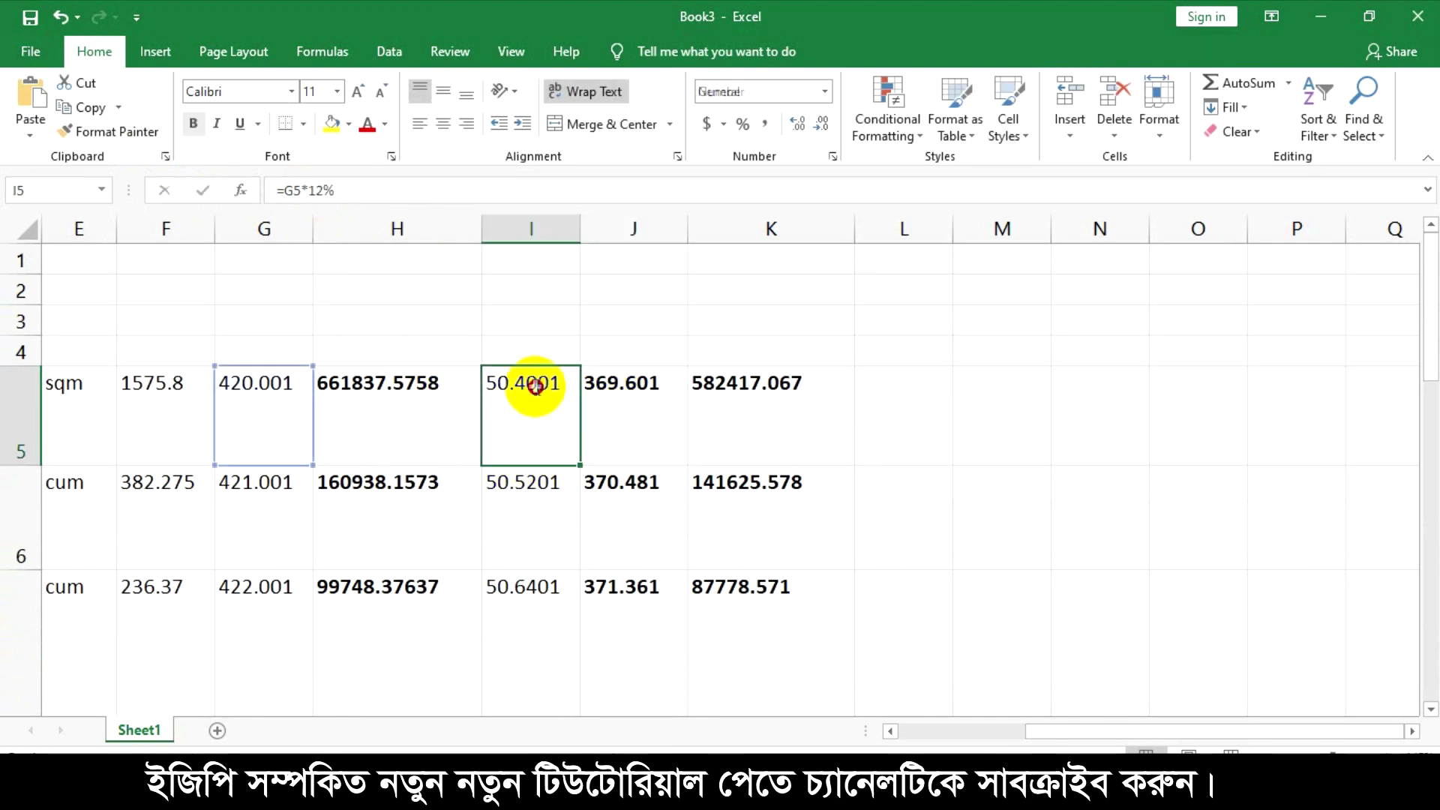
{"action": "double_click", "coordinate": [537, 384]}
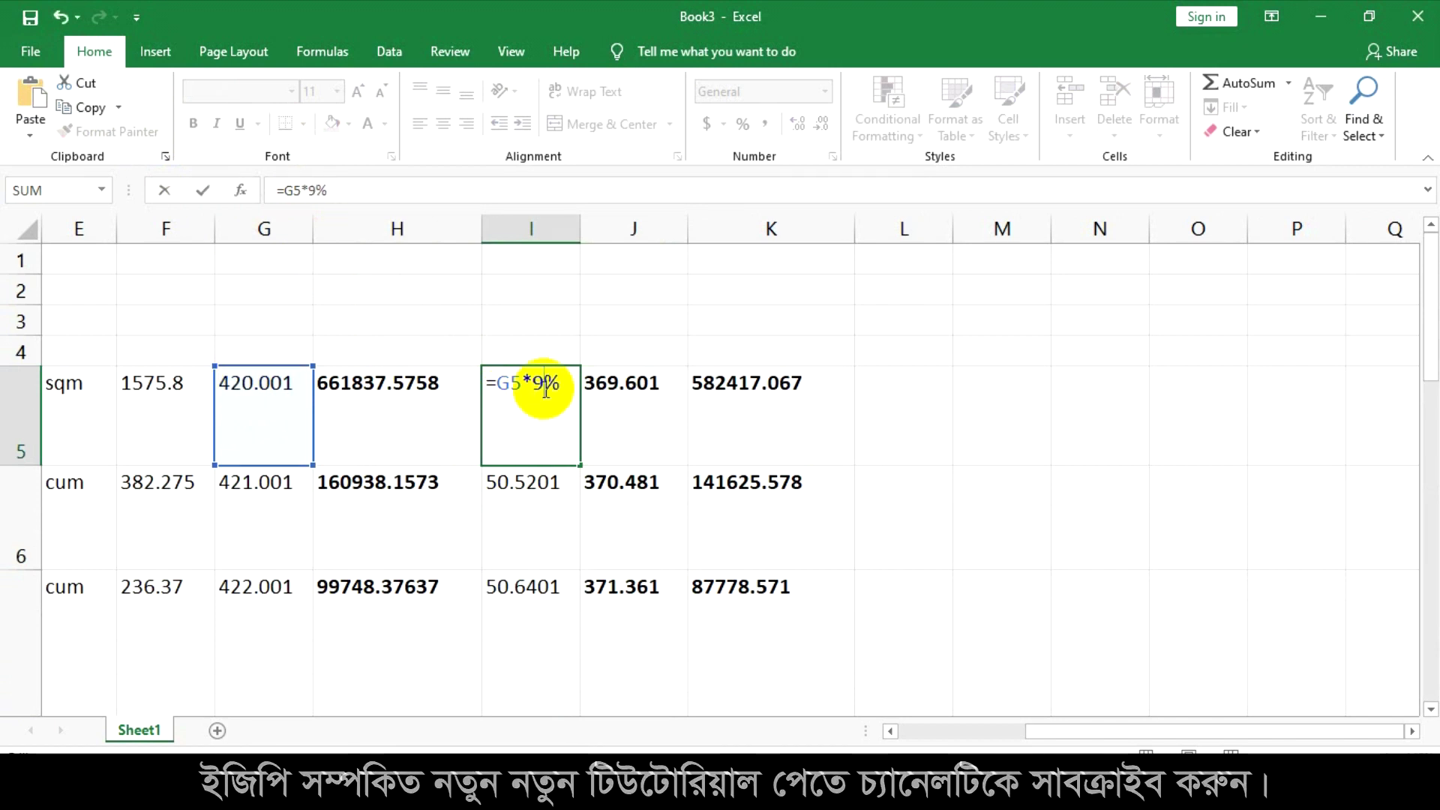
{"action": "key", "text": "Return"}
{"action": "left_click", "coordinate": [530, 384]}
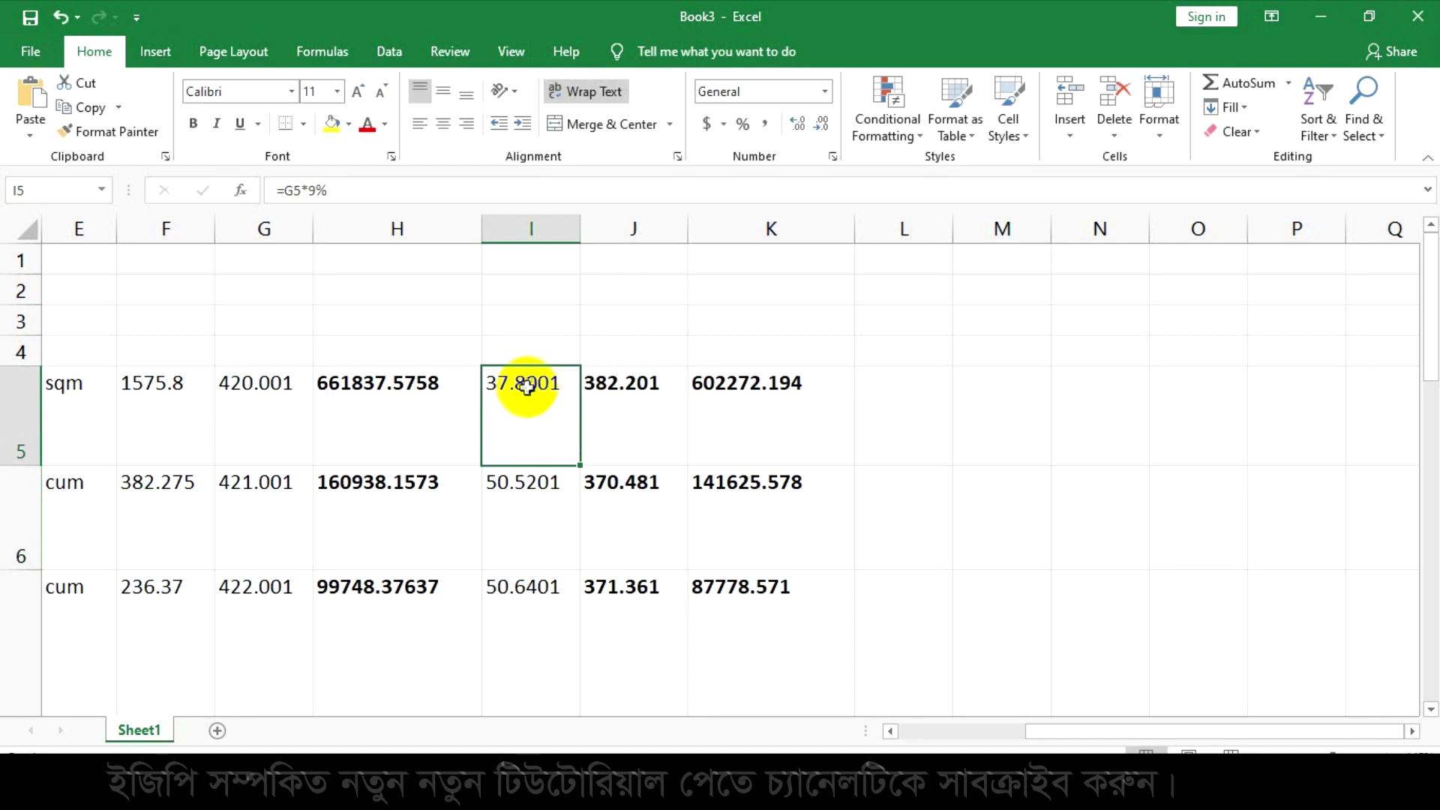
{"action": "left_click", "coordinate": [302, 191]}
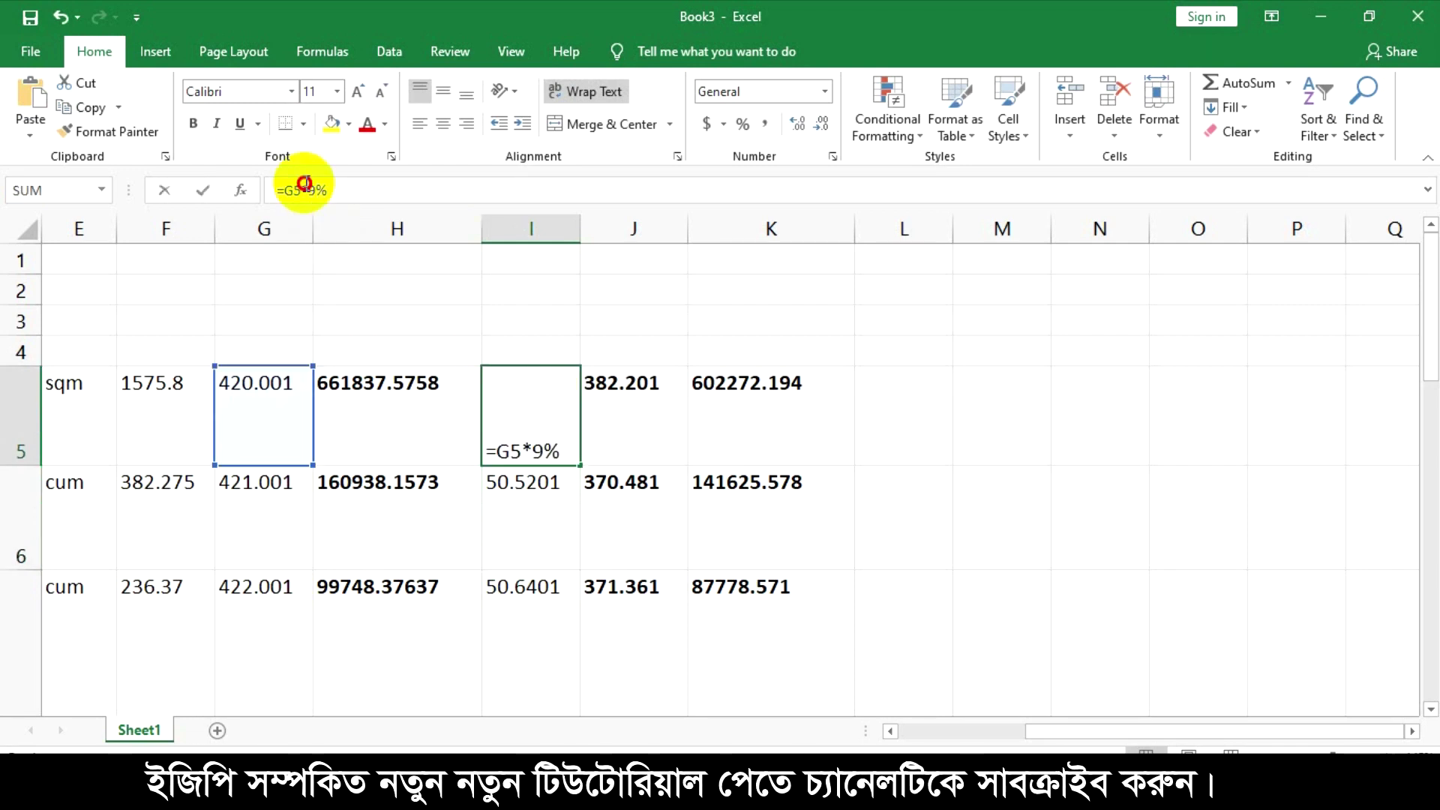
{"action": "left_click", "coordinate": [862, 439]}
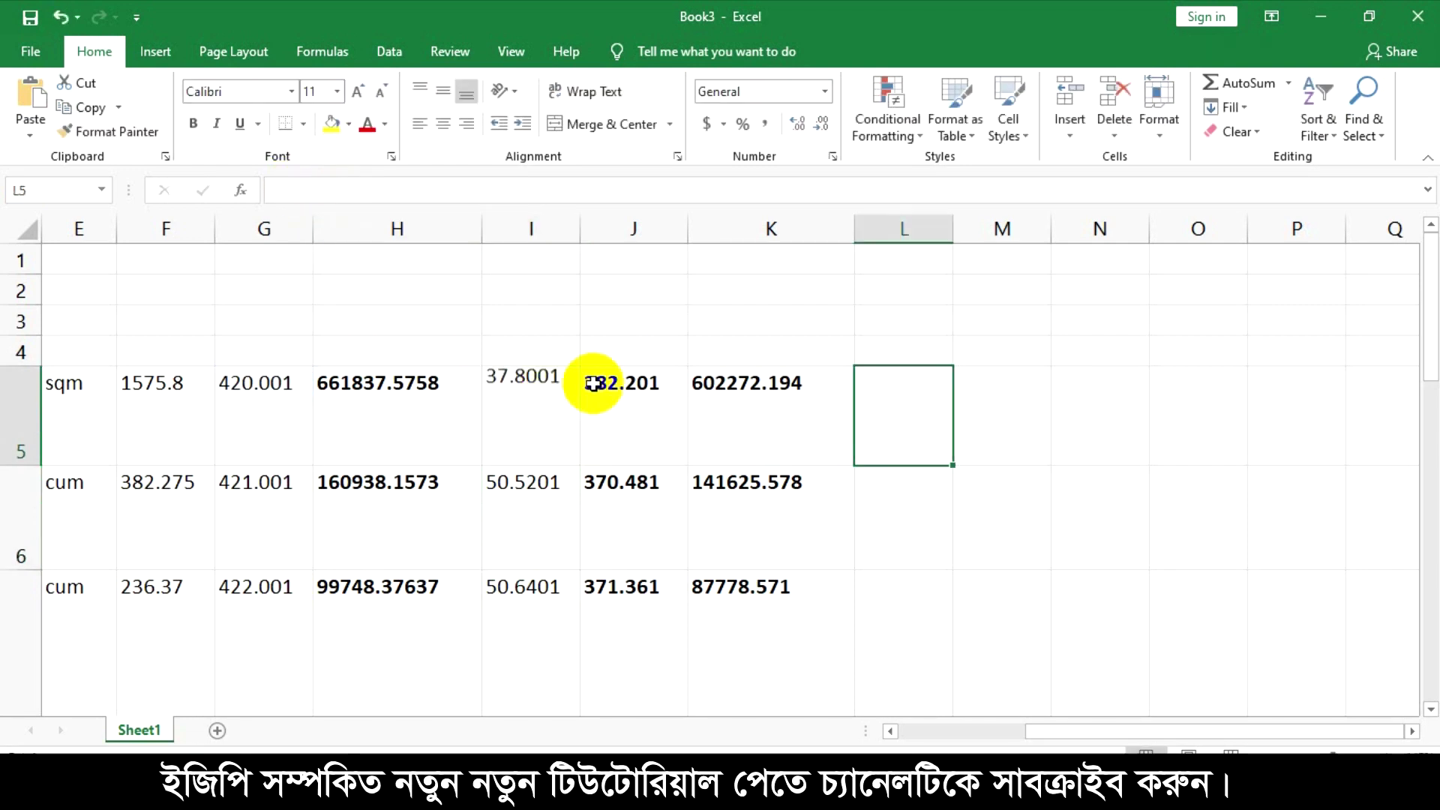
Fill the 9% reduction formula from I5 down column I over the item rows.
{"action": "left_click", "coordinate": [524, 382]}
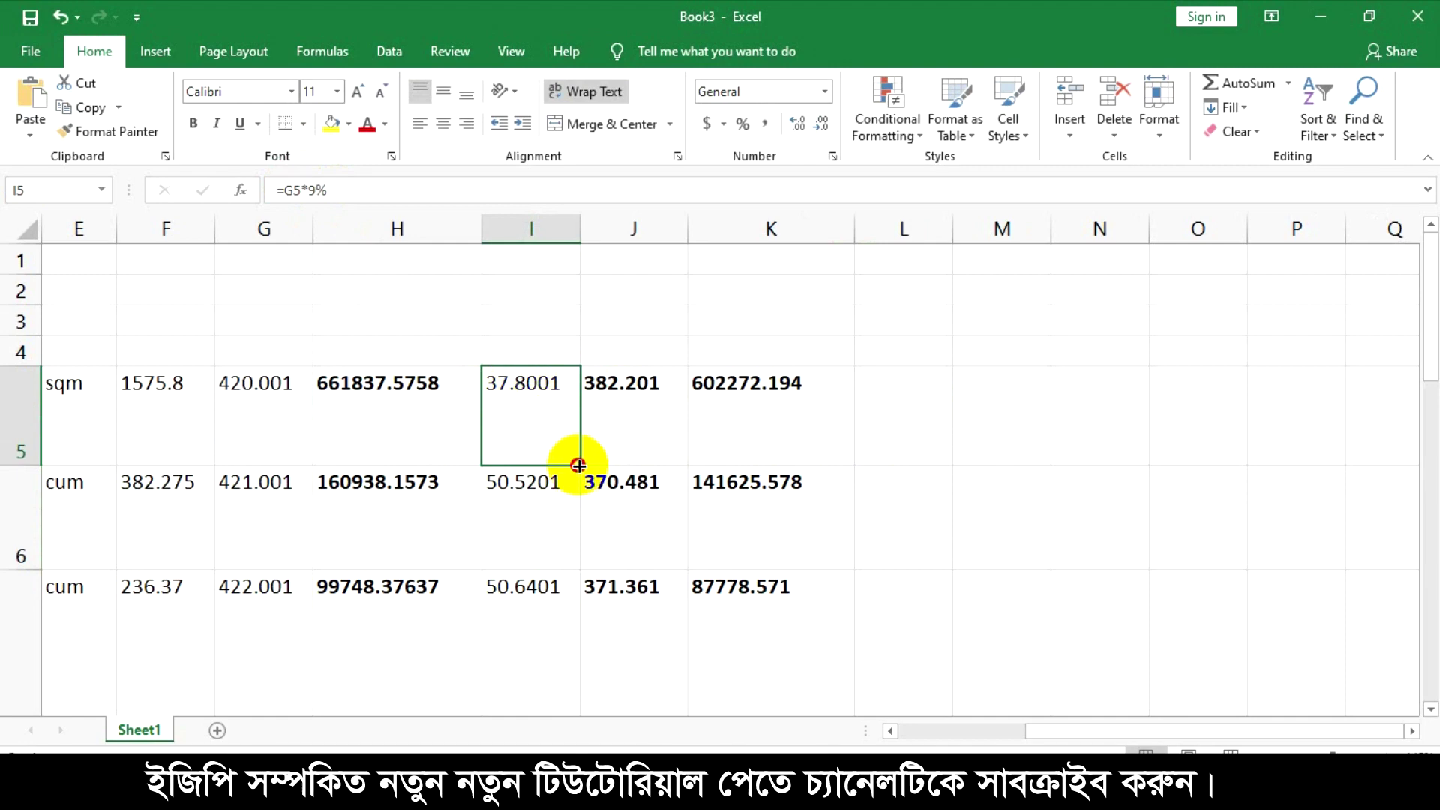
{"action": "left_click_drag", "start_coordinate": [576, 471], "coordinate": [591, 733]}
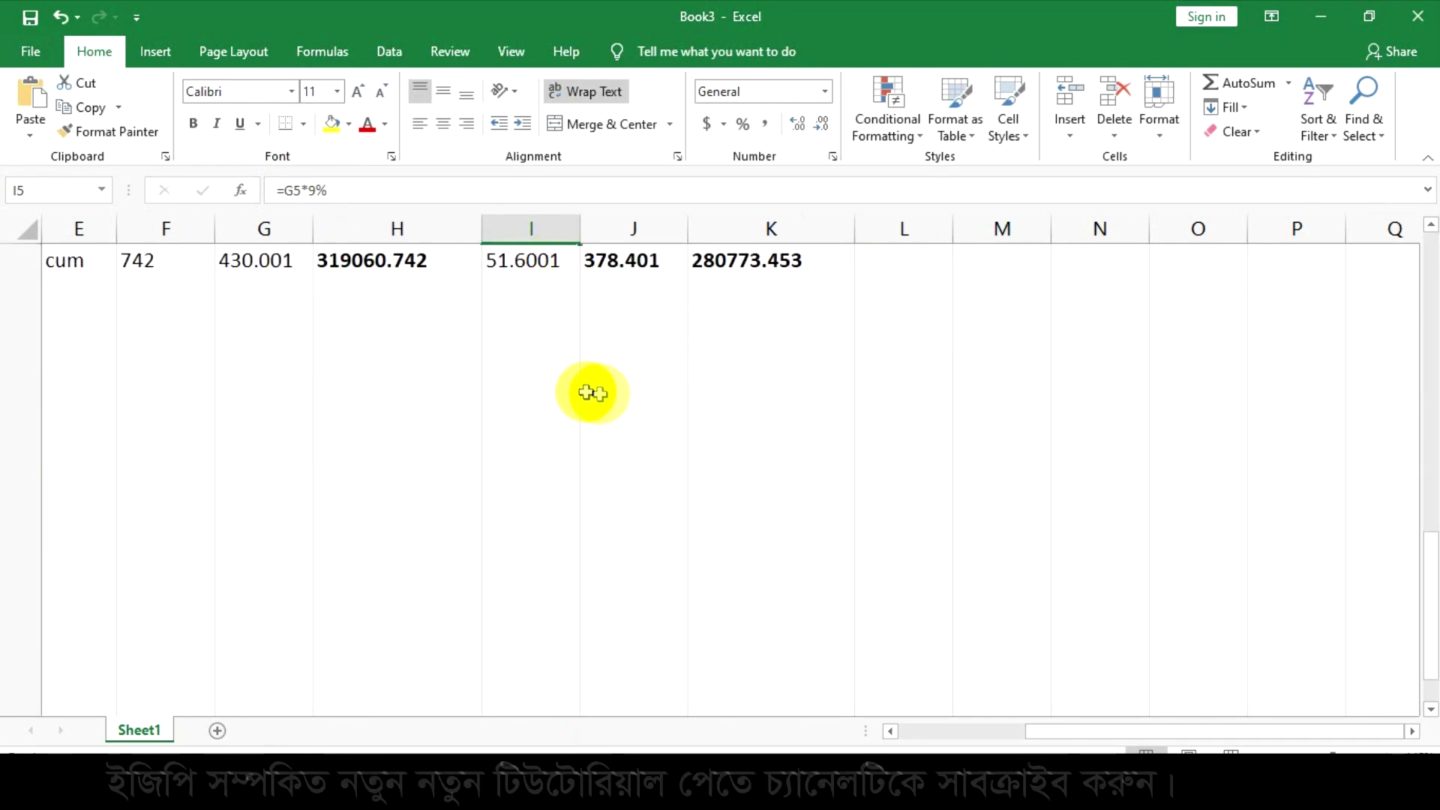
Check the filled reduction formulas in column I, including cells I9, I10, I7 and I5.
{"action": "scroll", "coordinate": [558, 365], "scroll_direction": "up", "scroll_amount": 5}
{"action": "left_click", "coordinate": [510, 262]}
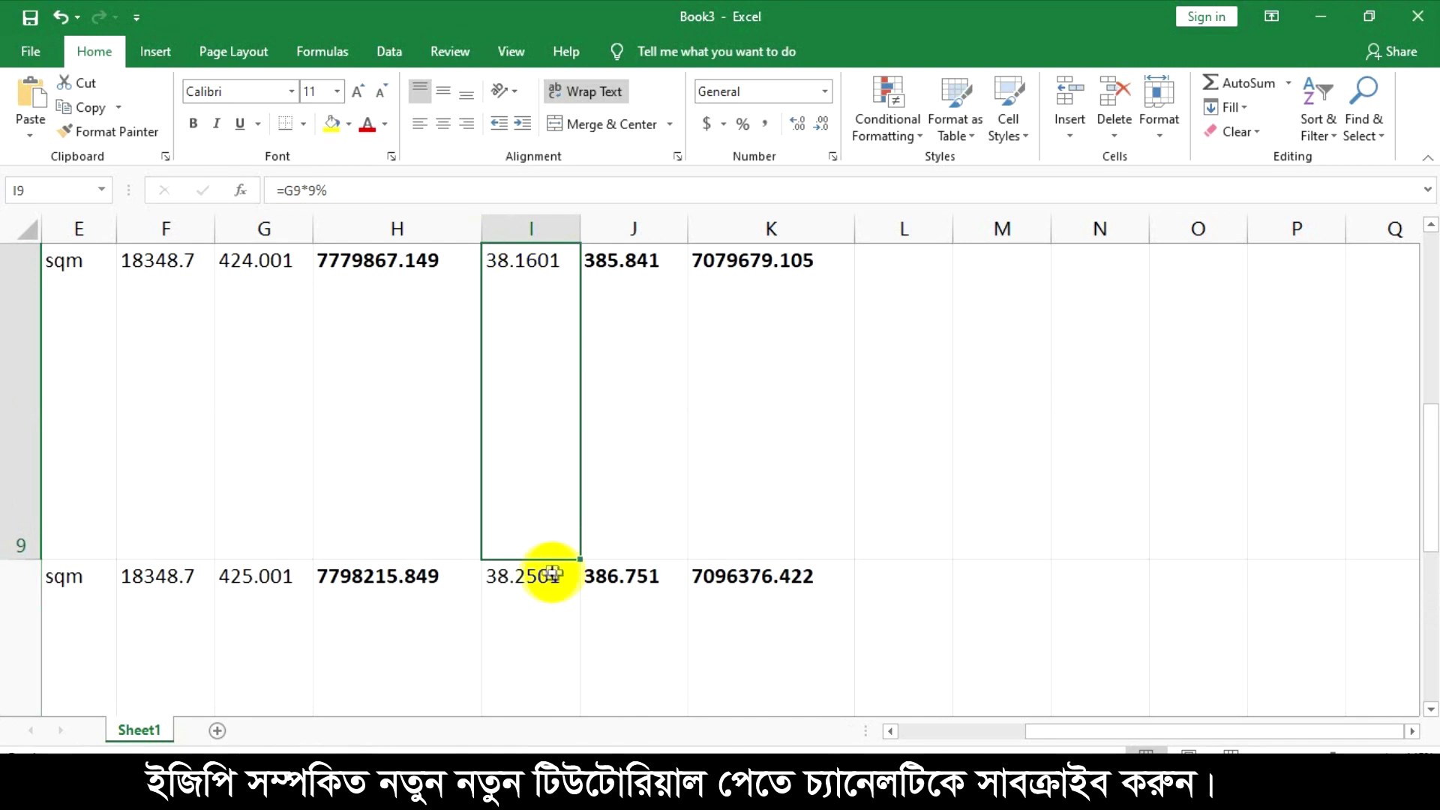
{"action": "left_click", "coordinate": [523, 576]}
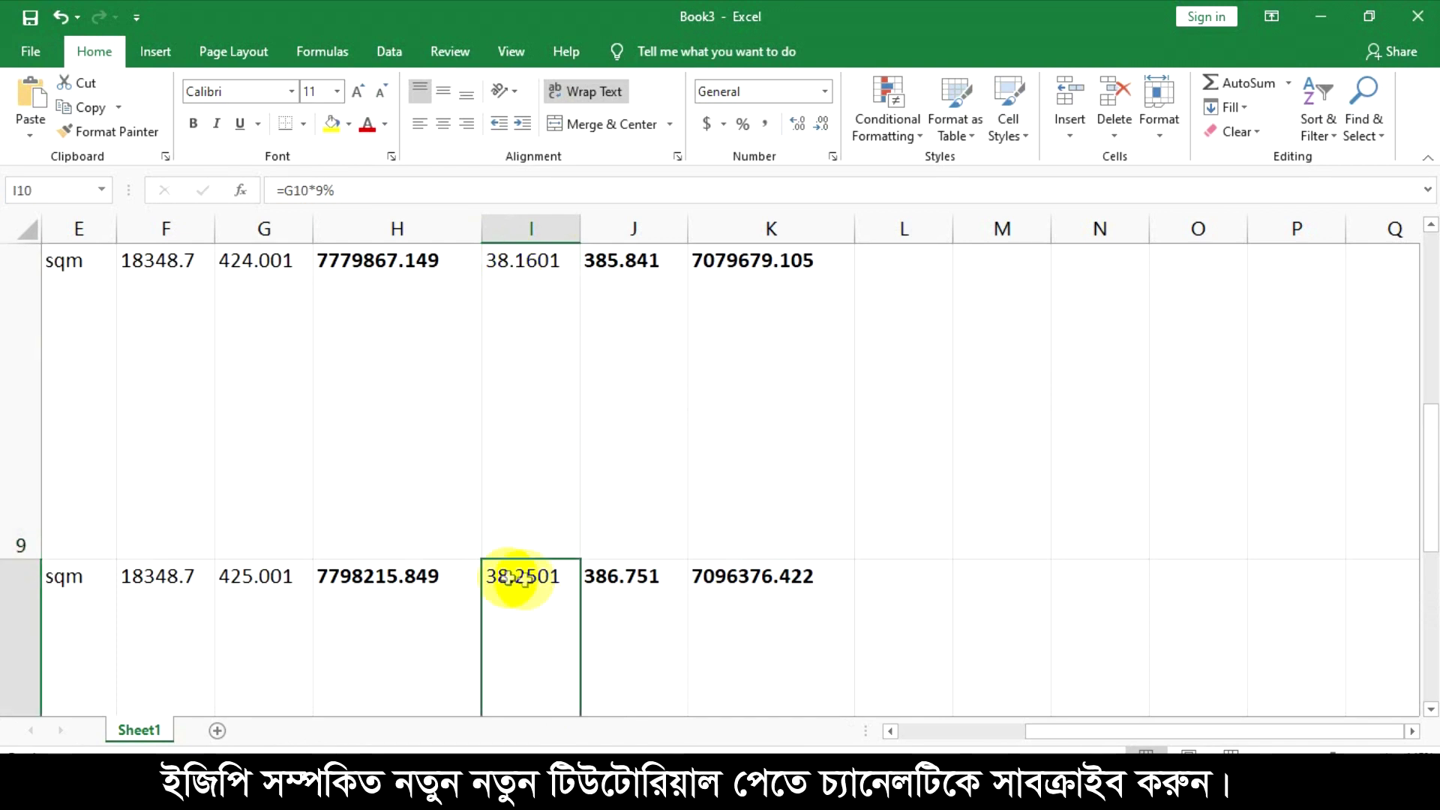
{"action": "left_click", "coordinate": [499, 260]}
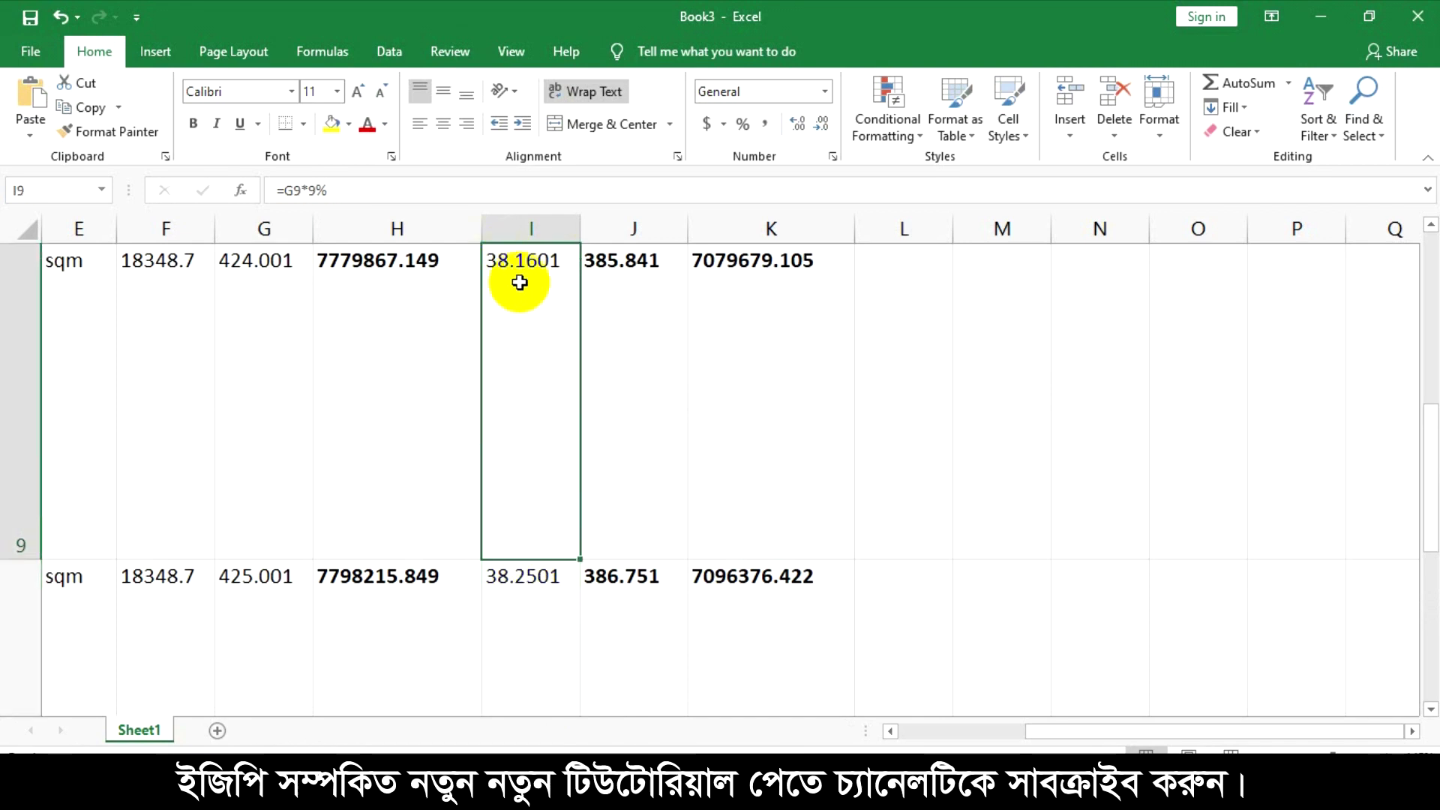
{"action": "scroll", "coordinate": [531, 297], "scroll_direction": "up", "scroll_amount": 1}
{"action": "left_click", "coordinate": [544, 363]}
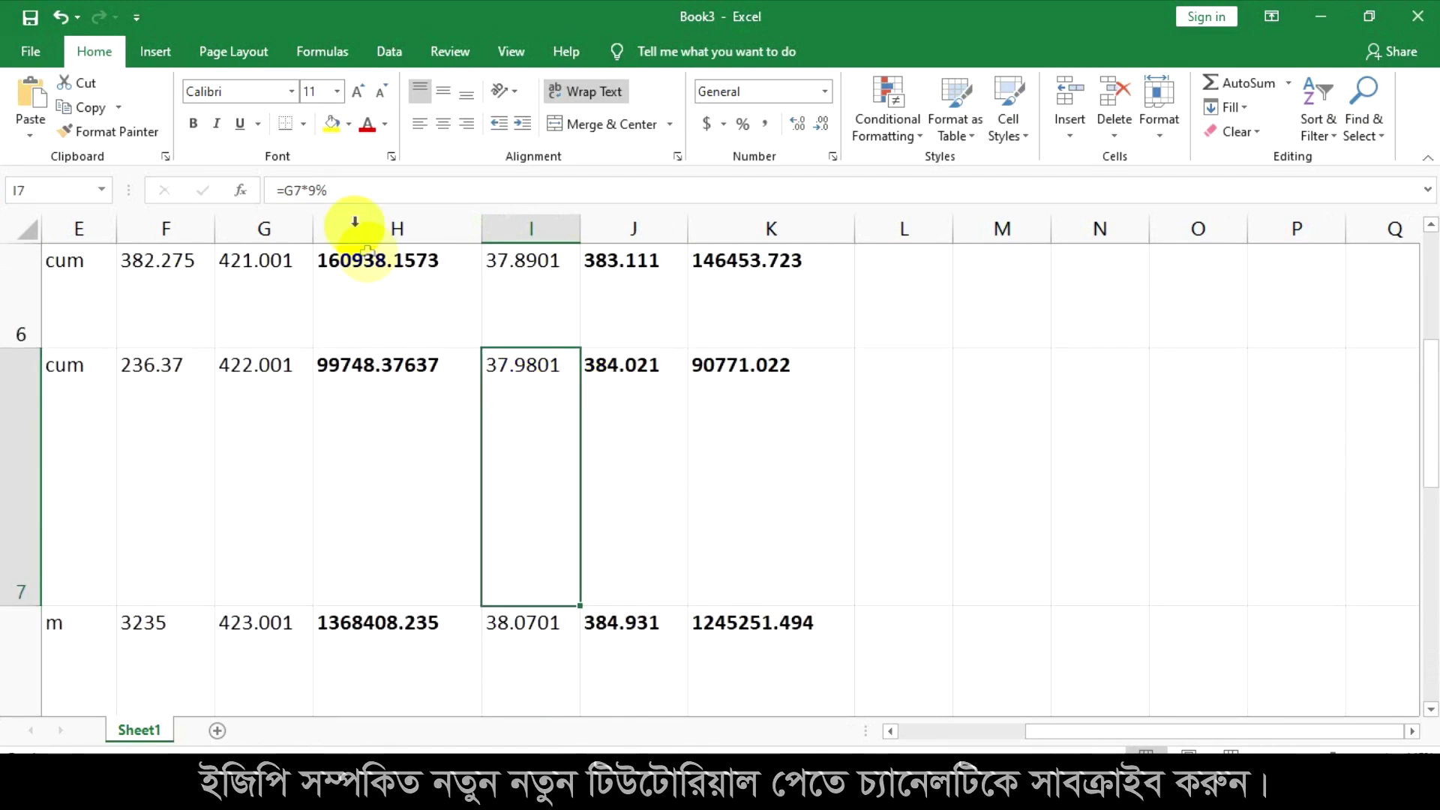
{"action": "scroll", "coordinate": [551, 251], "scroll_direction": "up", "scroll_amount": 5}
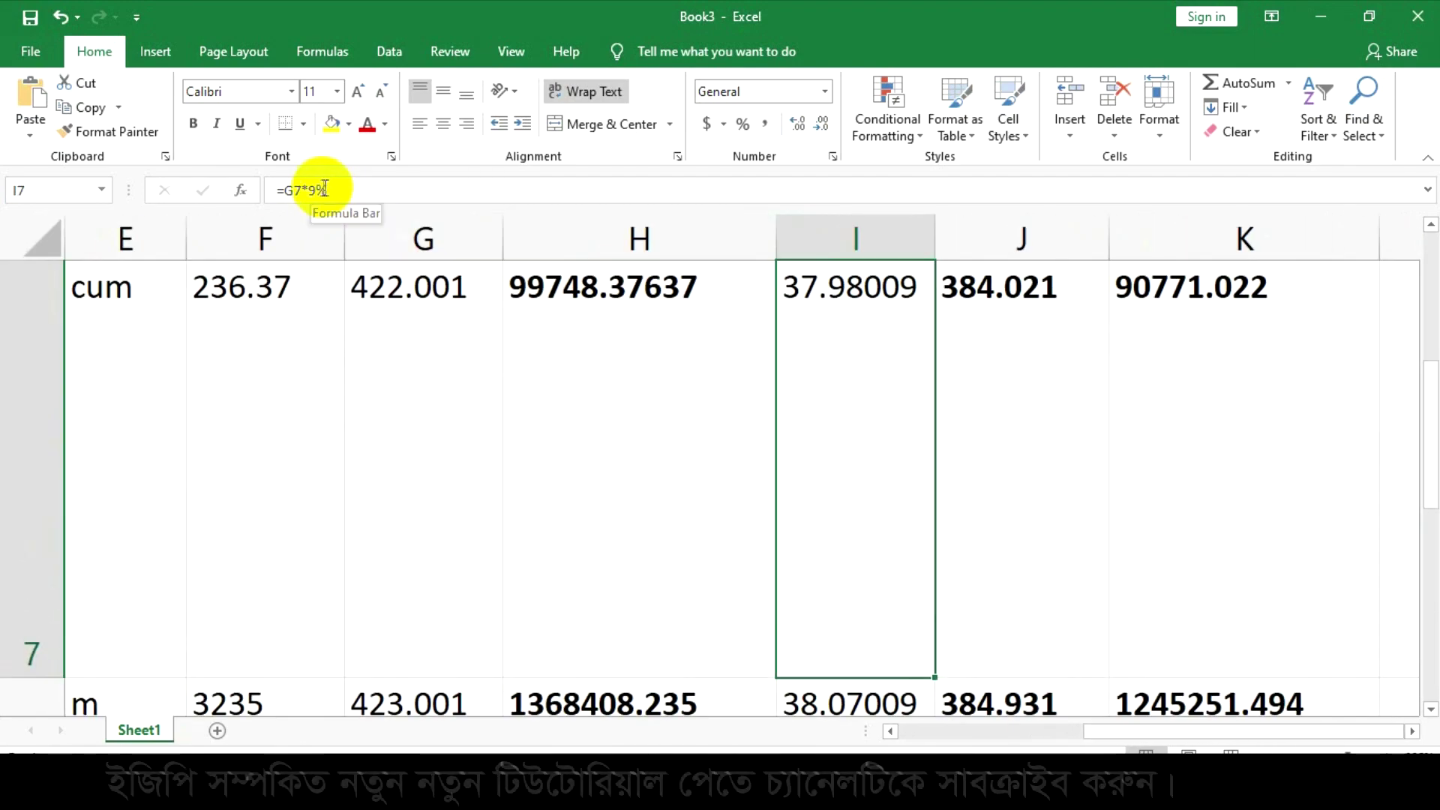
{"action": "scroll", "coordinate": [875, 347], "scroll_direction": "down", "scroll_amount": 4}
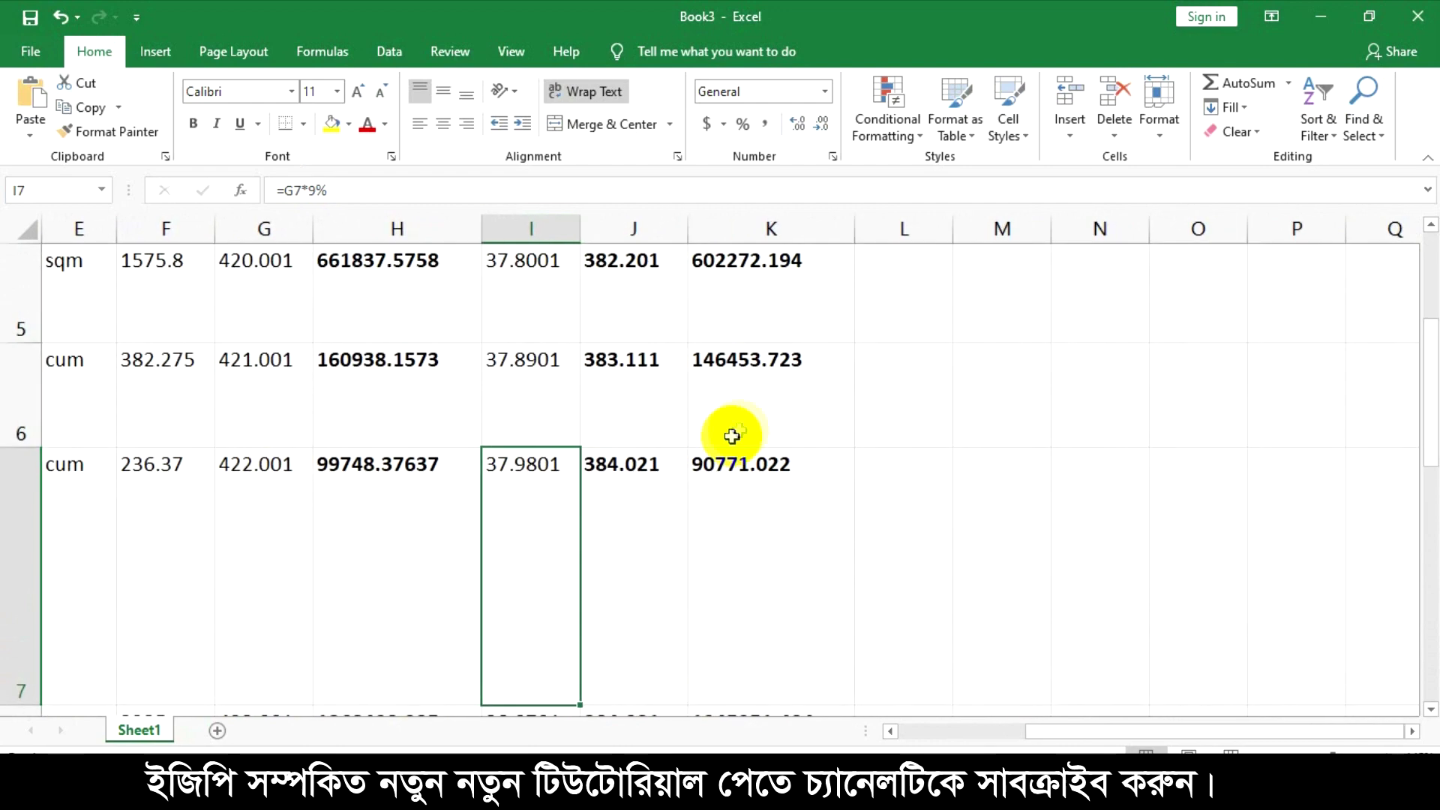
{"action": "scroll", "coordinate": [705, 431], "scroll_direction": "up", "scroll_amount": 2}
{"action": "left_click", "coordinate": [547, 379]}
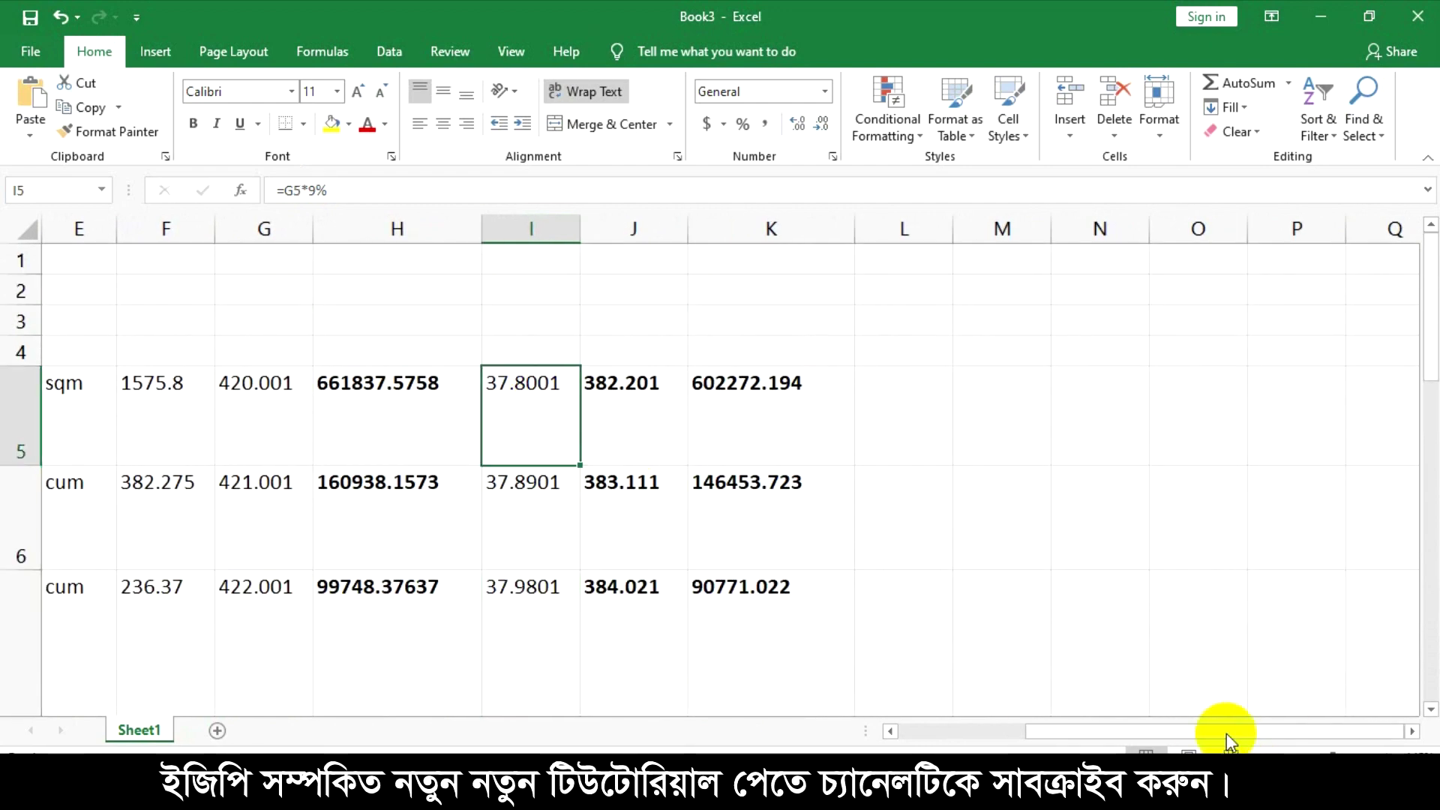
Narrow the item description column D so that columns A to K fit in view together.
{"action": "left_click_drag", "start_coordinate": [1141, 733], "coordinate": [1052, 735]}
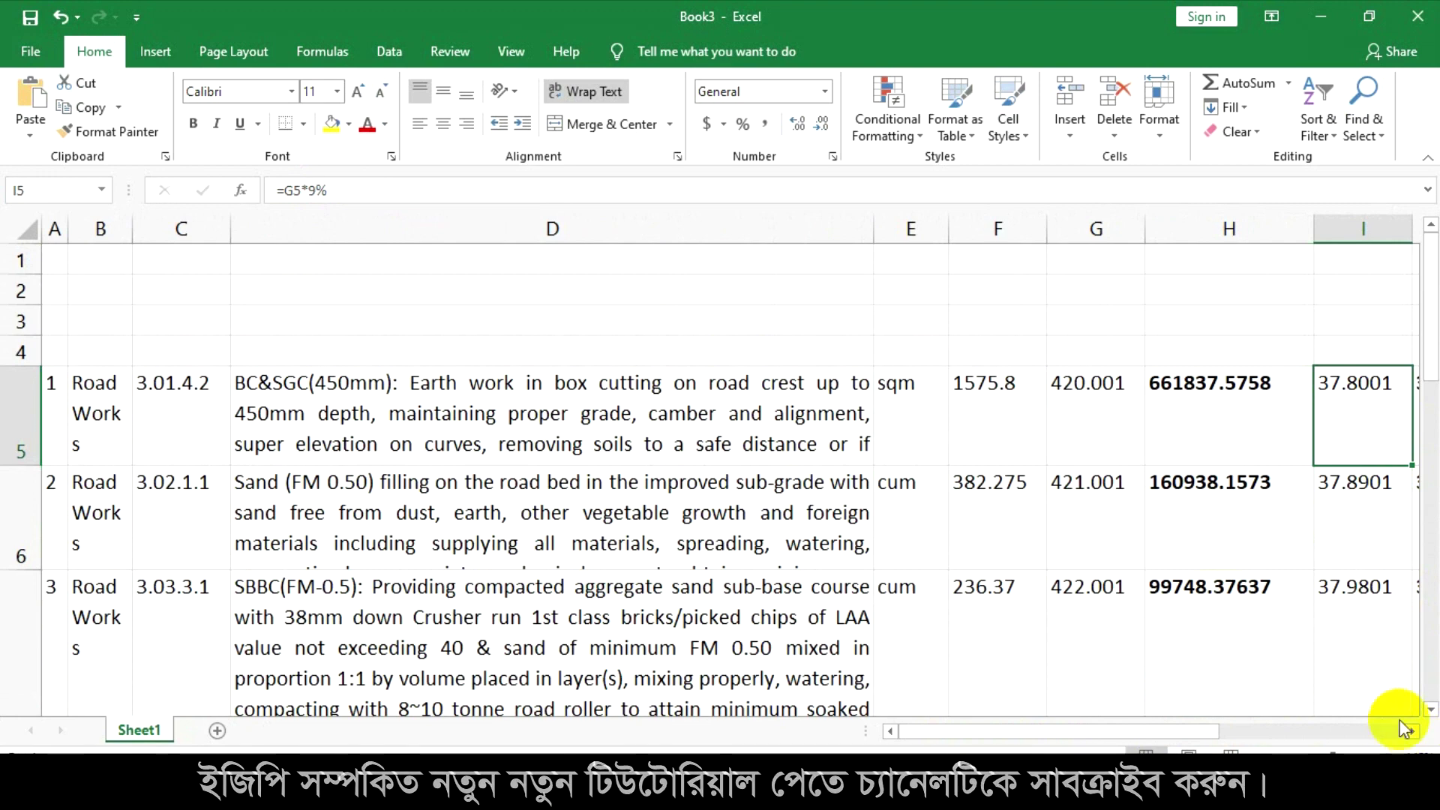
{"action": "left_click_drag", "start_coordinate": [873, 229], "coordinate": [534, 229]}
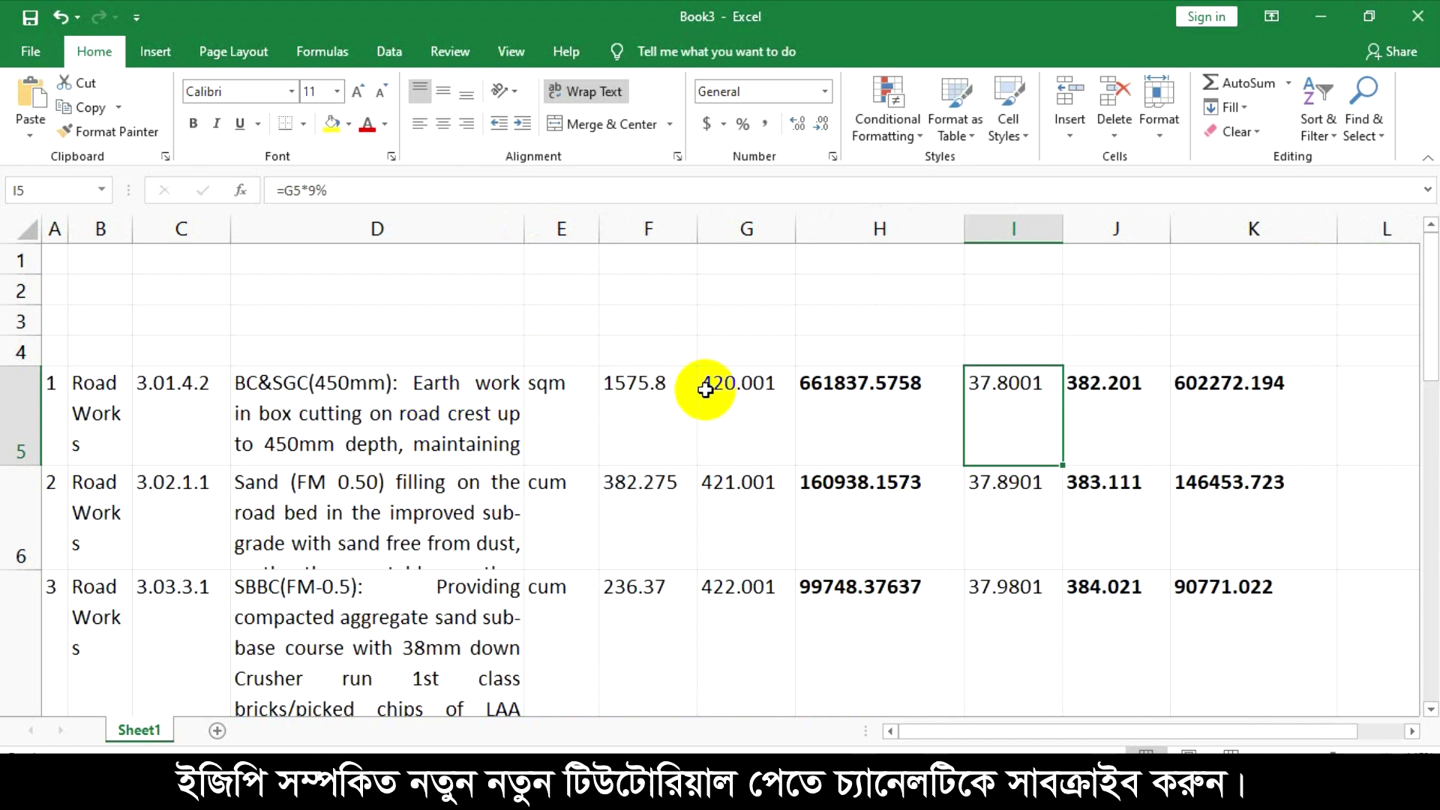
Replace the first item's reduced rate formula in J5 with the fixed rate 420.001.
{"action": "key", "text": "Right"}
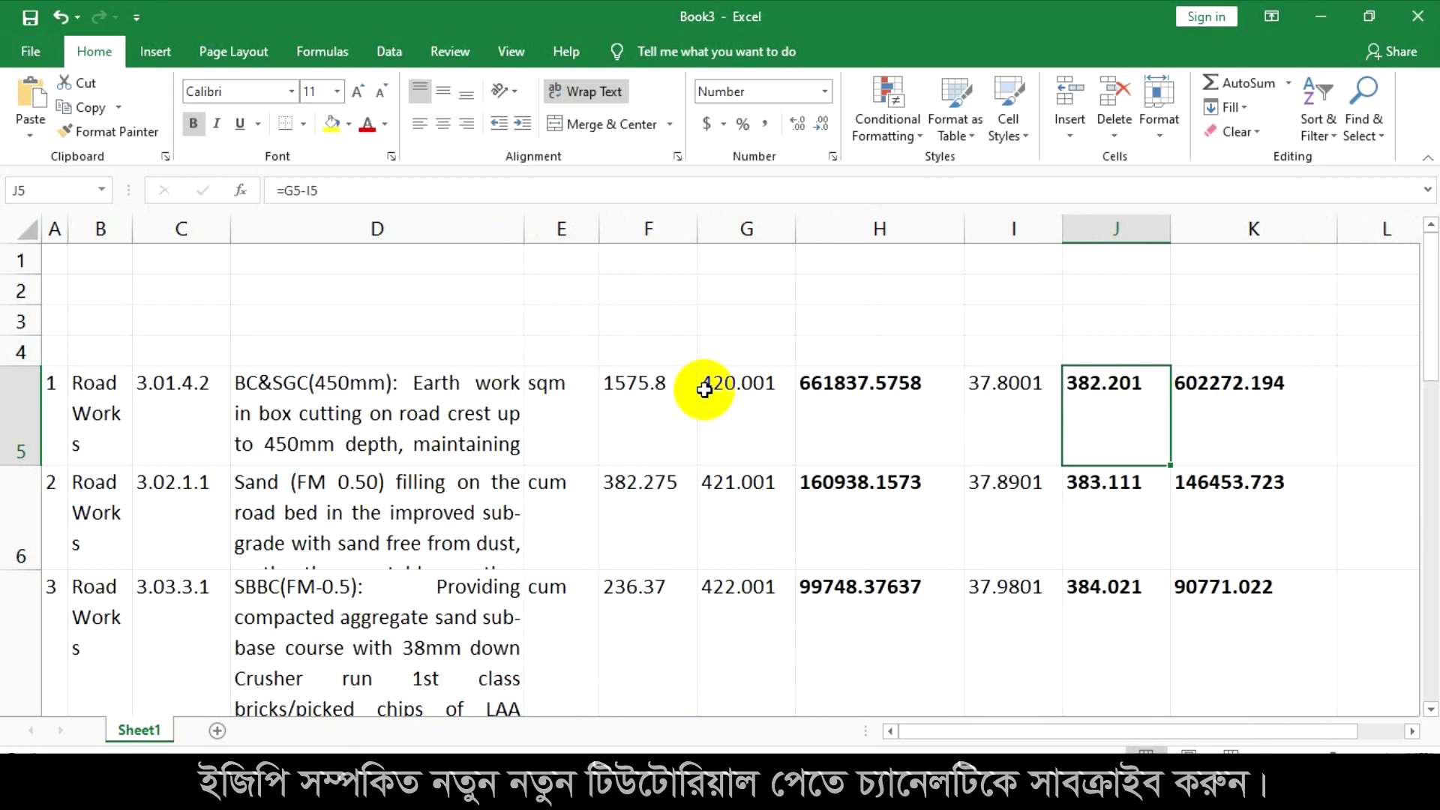
{"action": "type", "text": "20.001"}
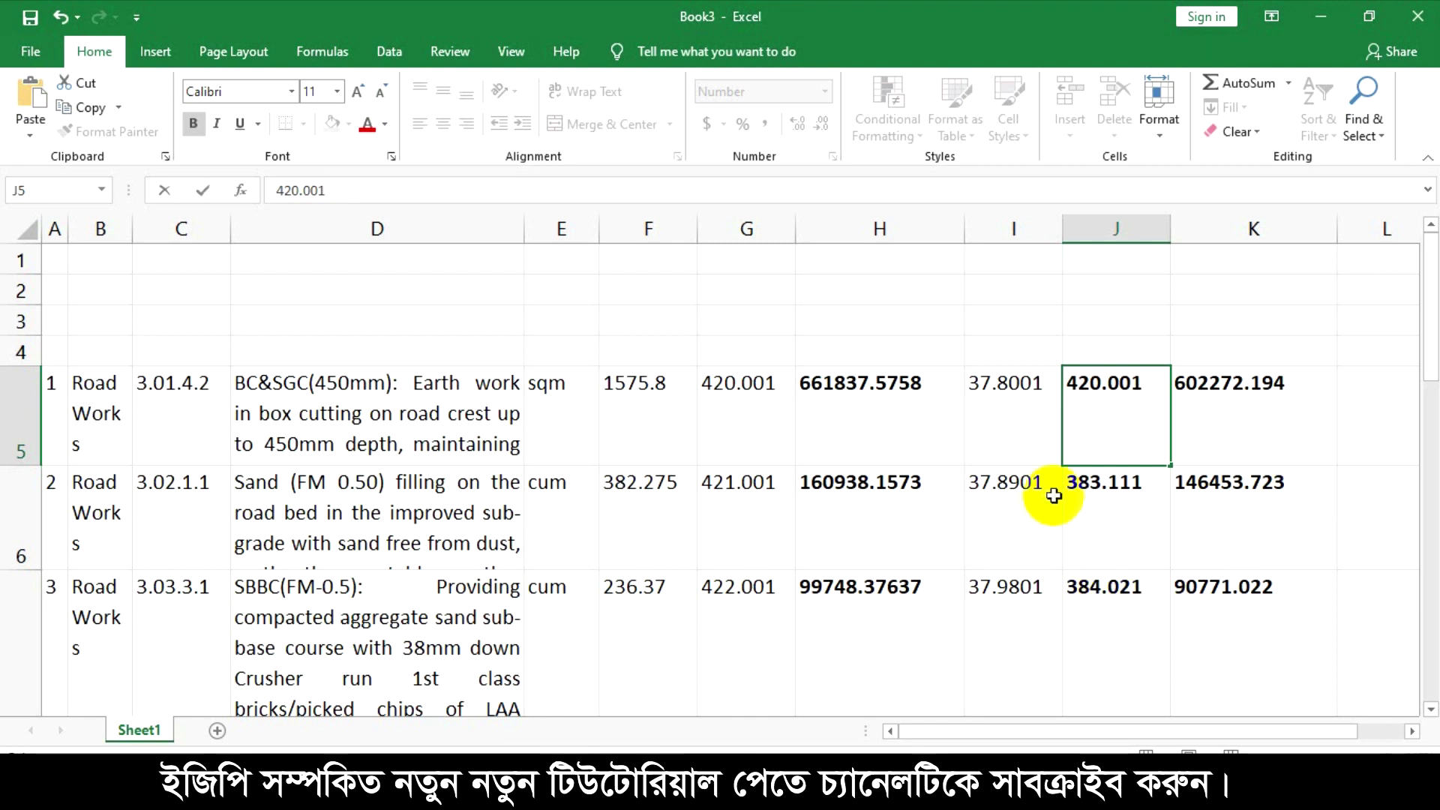
{"action": "left_click", "coordinate": [983, 408]}
{"action": "left_click", "coordinate": [1085, 387]}
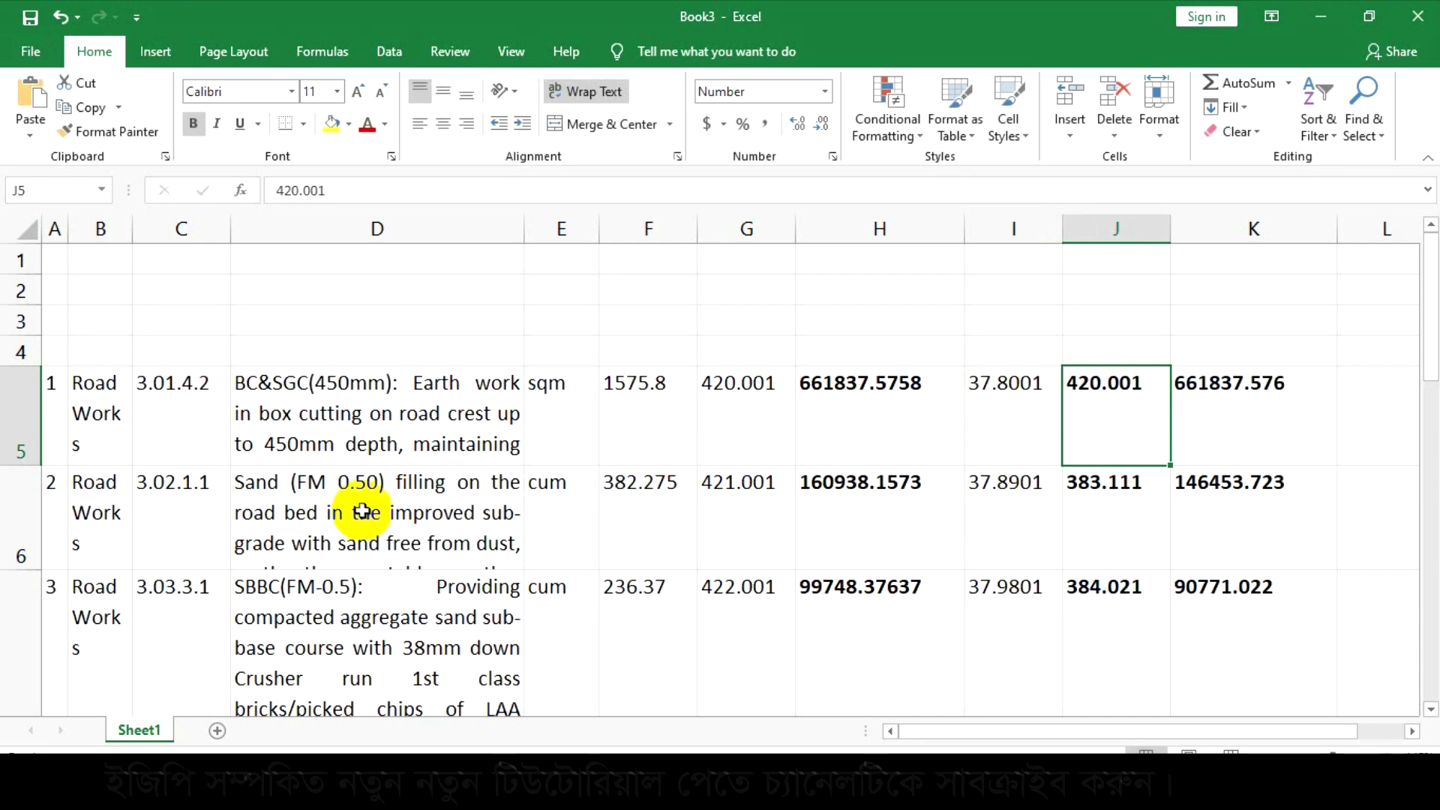
Replace the reduced rate formulas of items 2 and 3 with 421.001 in J6 and 320.001 in J7.
{"action": "left_click", "coordinate": [1087, 482]}
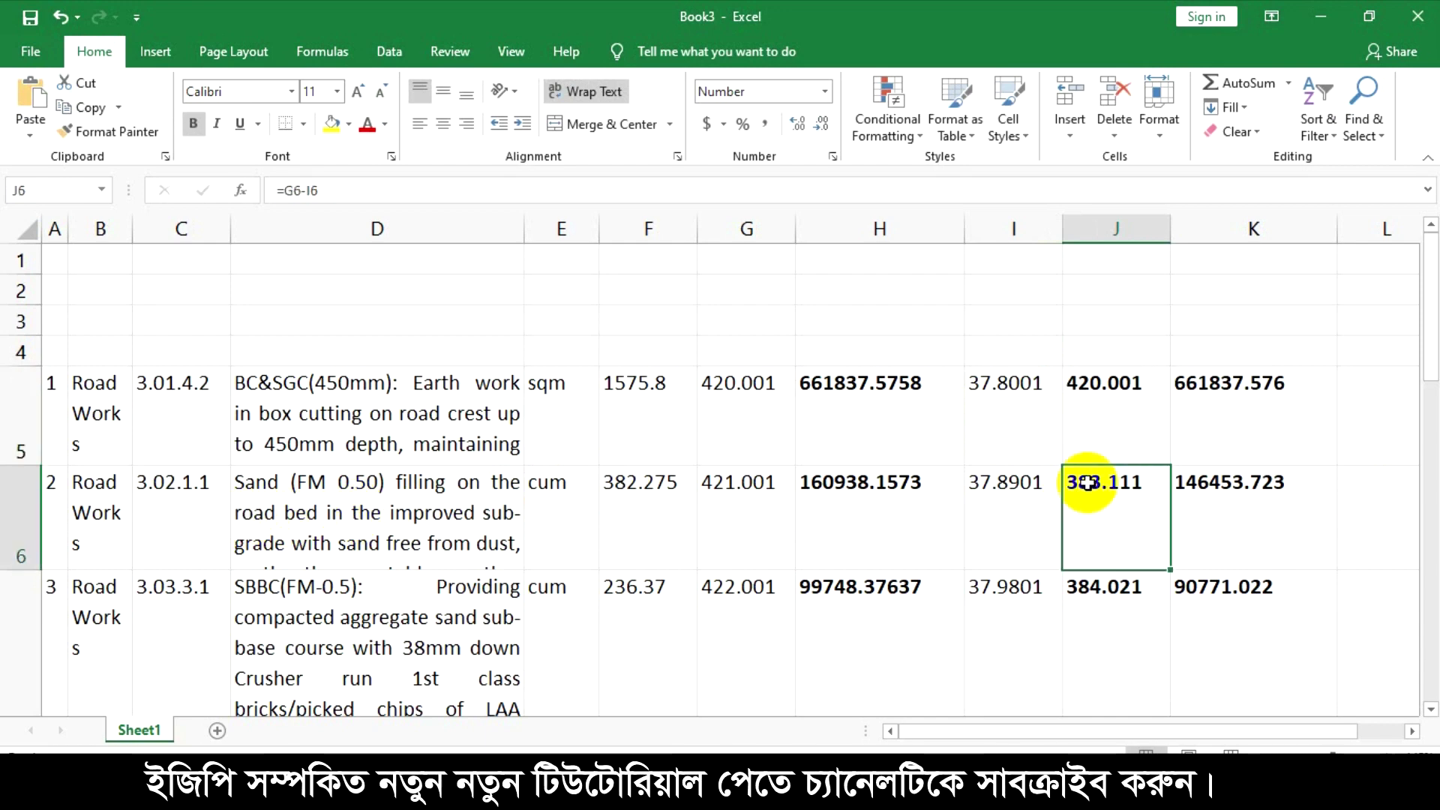
{"action": "type", "text": "421"}
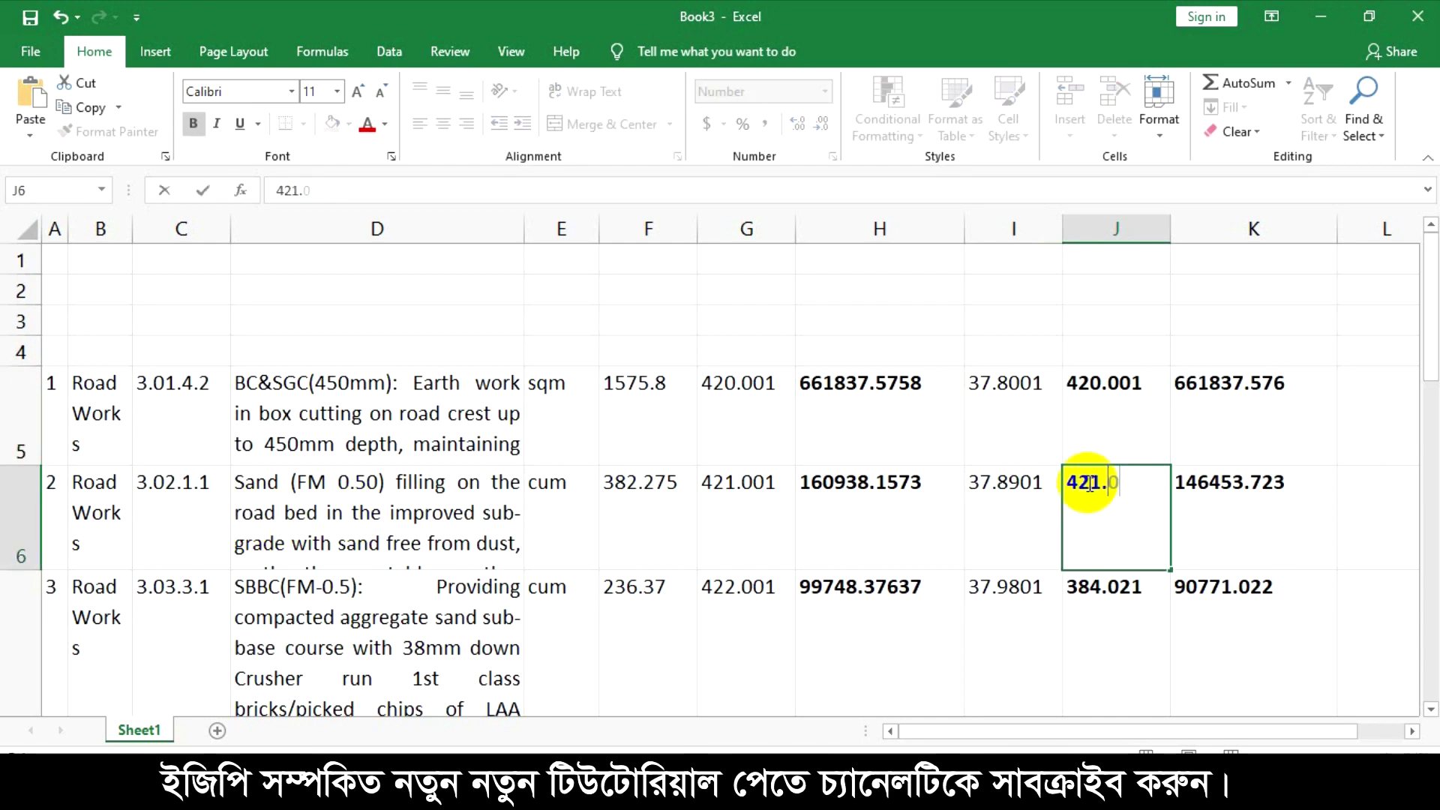
{"action": "type", "text": ".001"}
{"action": "key", "text": "Return"}
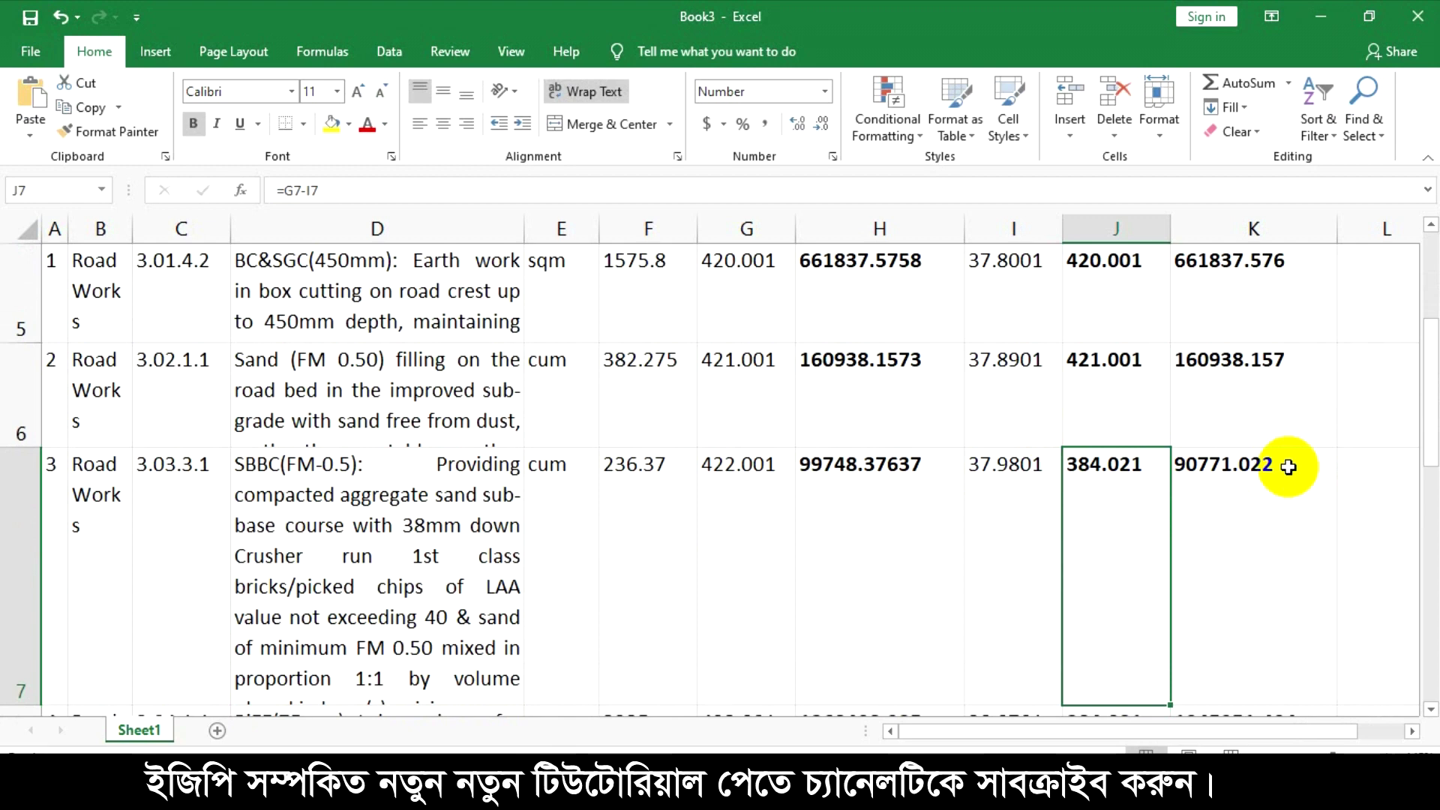
{"action": "type", "text": "3"}
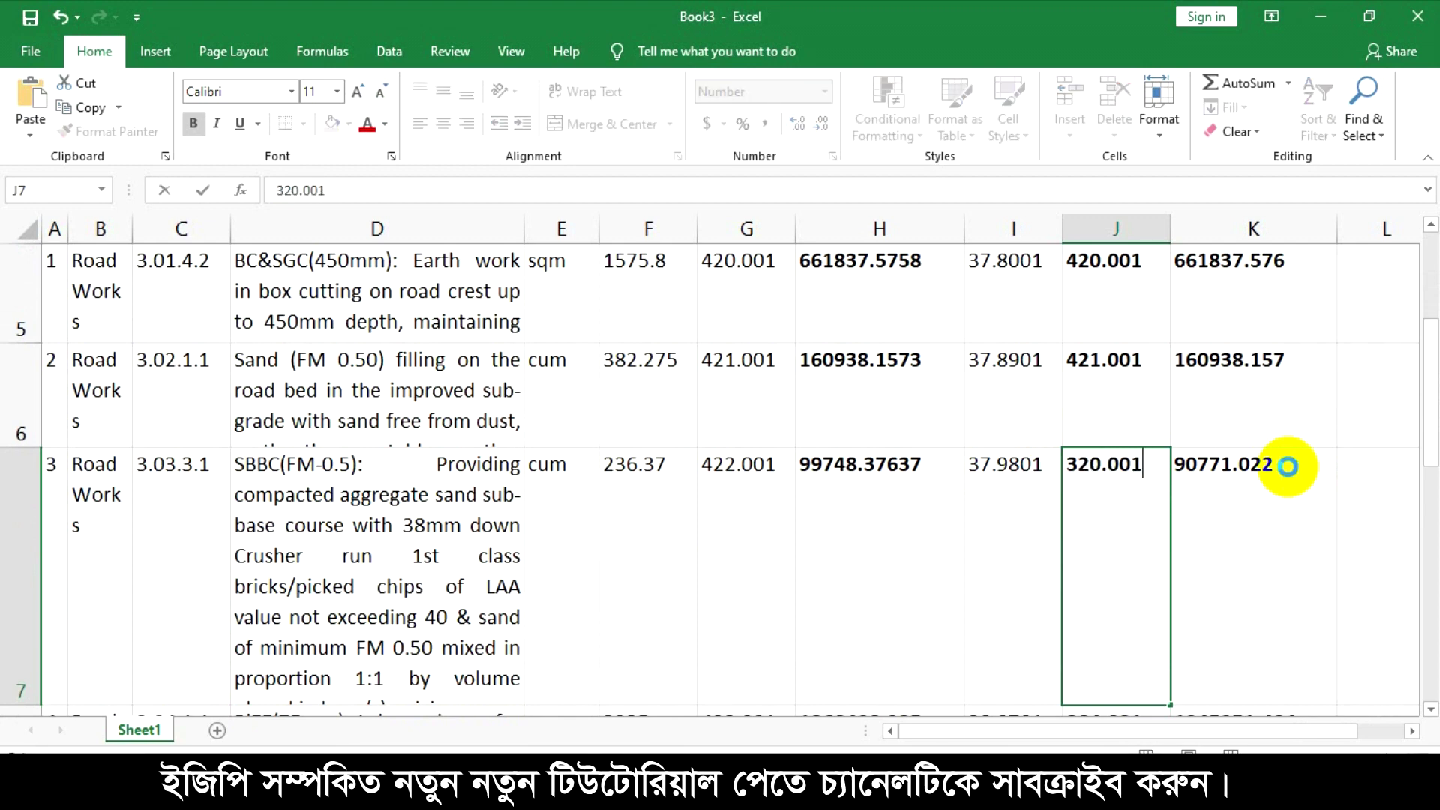
{"action": "key", "text": "Return"}
Review the totals in K17 and H17, and set the reduction percentage in H19 to 9%.
{"action": "left_click", "coordinate": [1215, 255]}
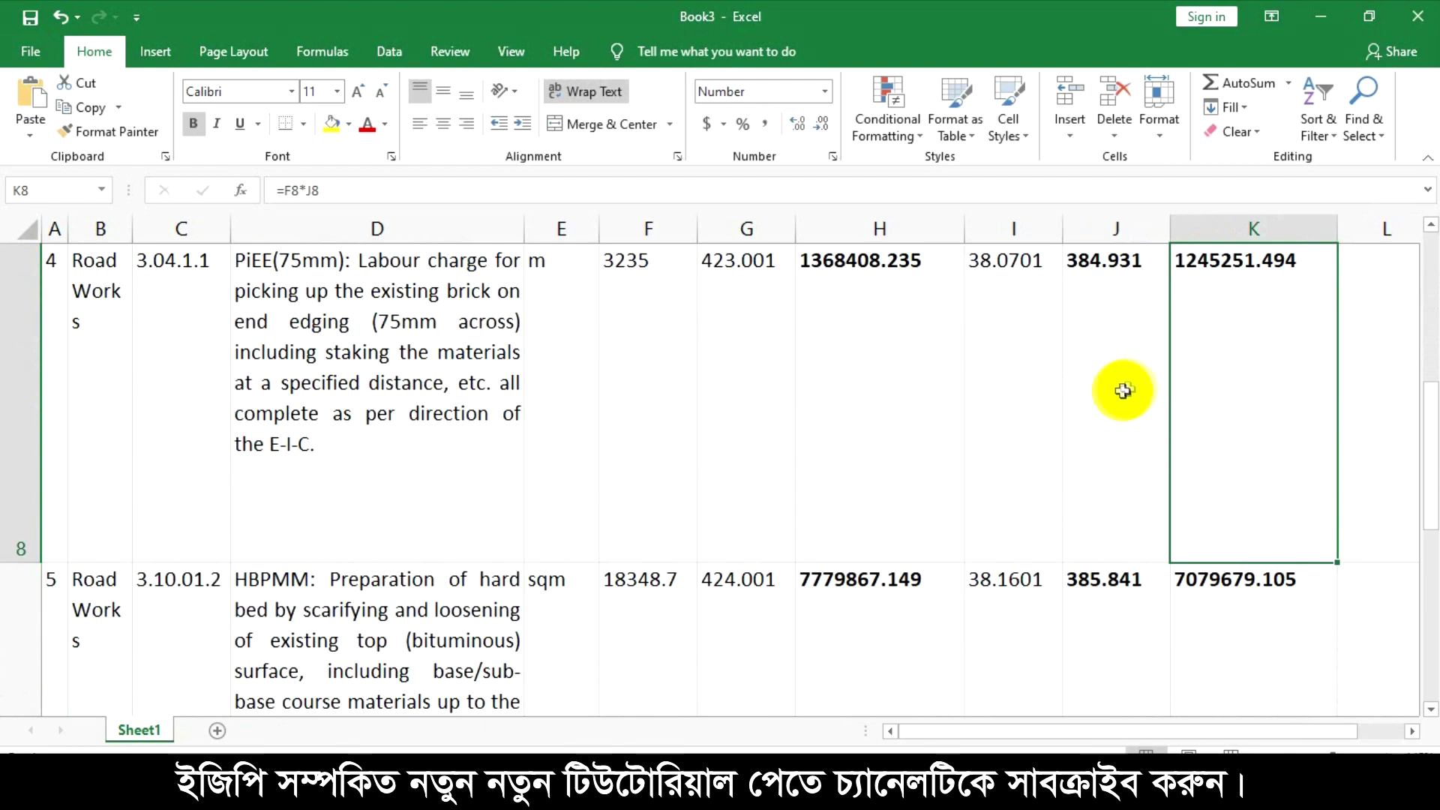
{"action": "scroll", "coordinate": [1238, 480], "scroll_direction": "down", "scroll_amount": 3}
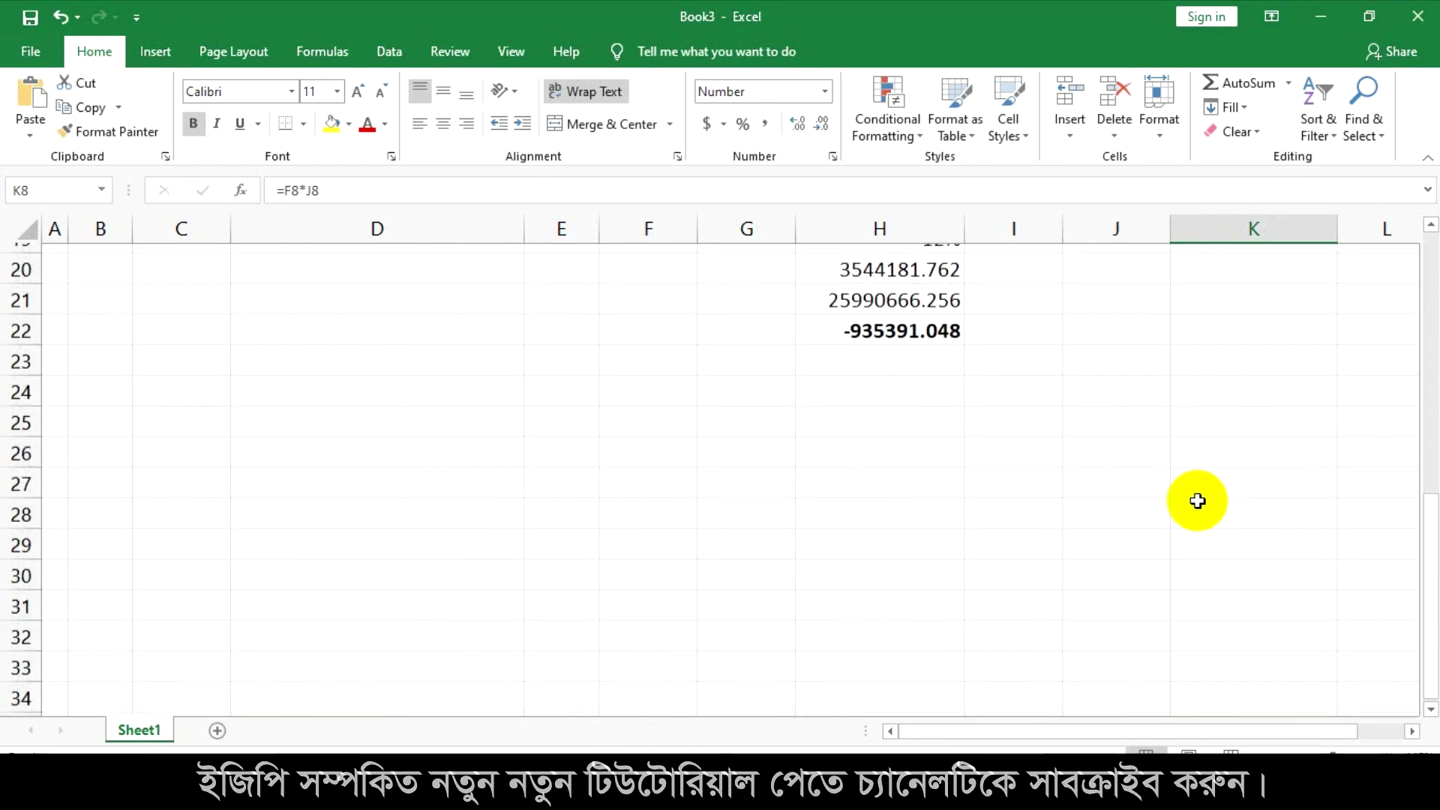
{"action": "left_click", "coordinate": [1230, 262]}
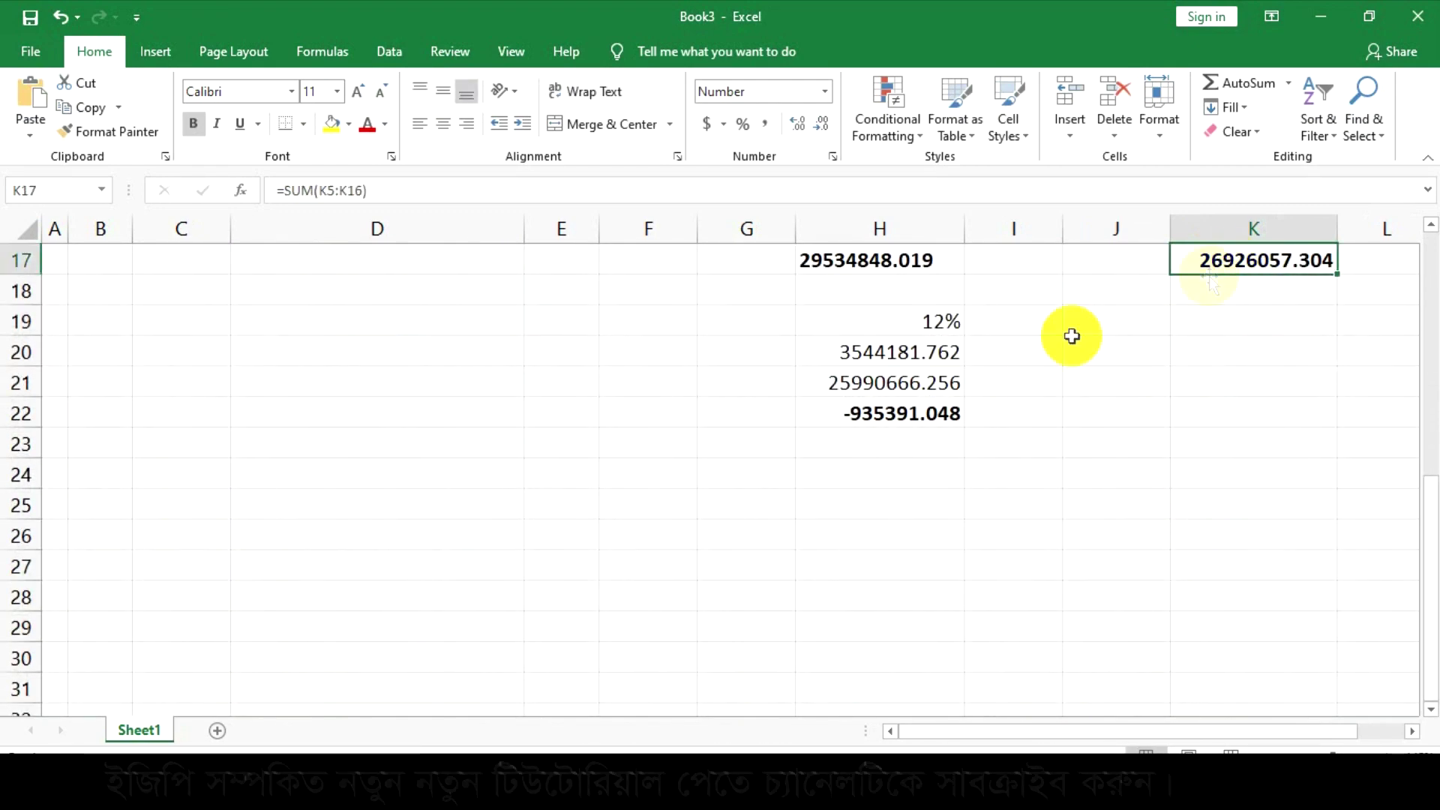
{"action": "left_click", "coordinate": [851, 261]}
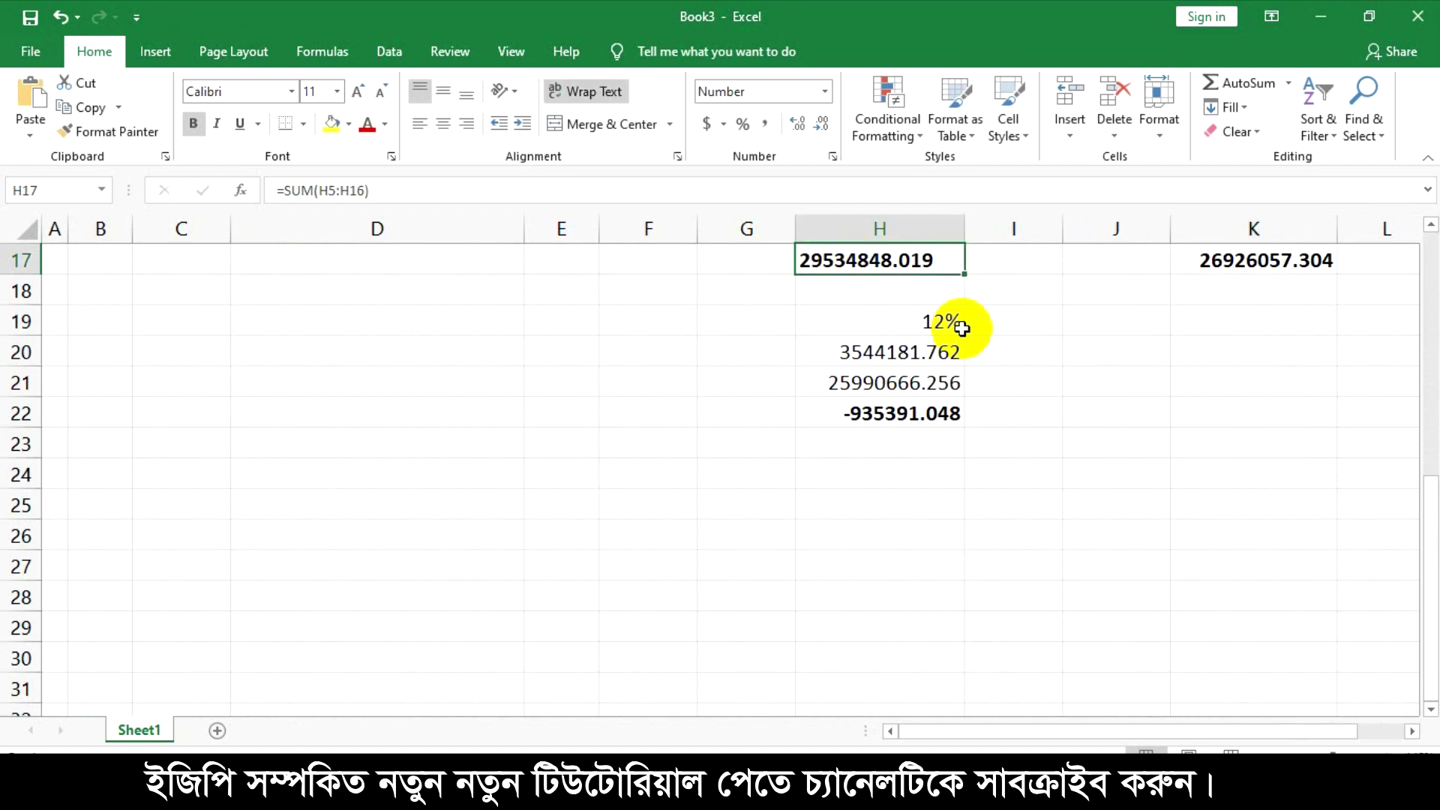
{"action": "left_click", "coordinate": [1275, 262]}
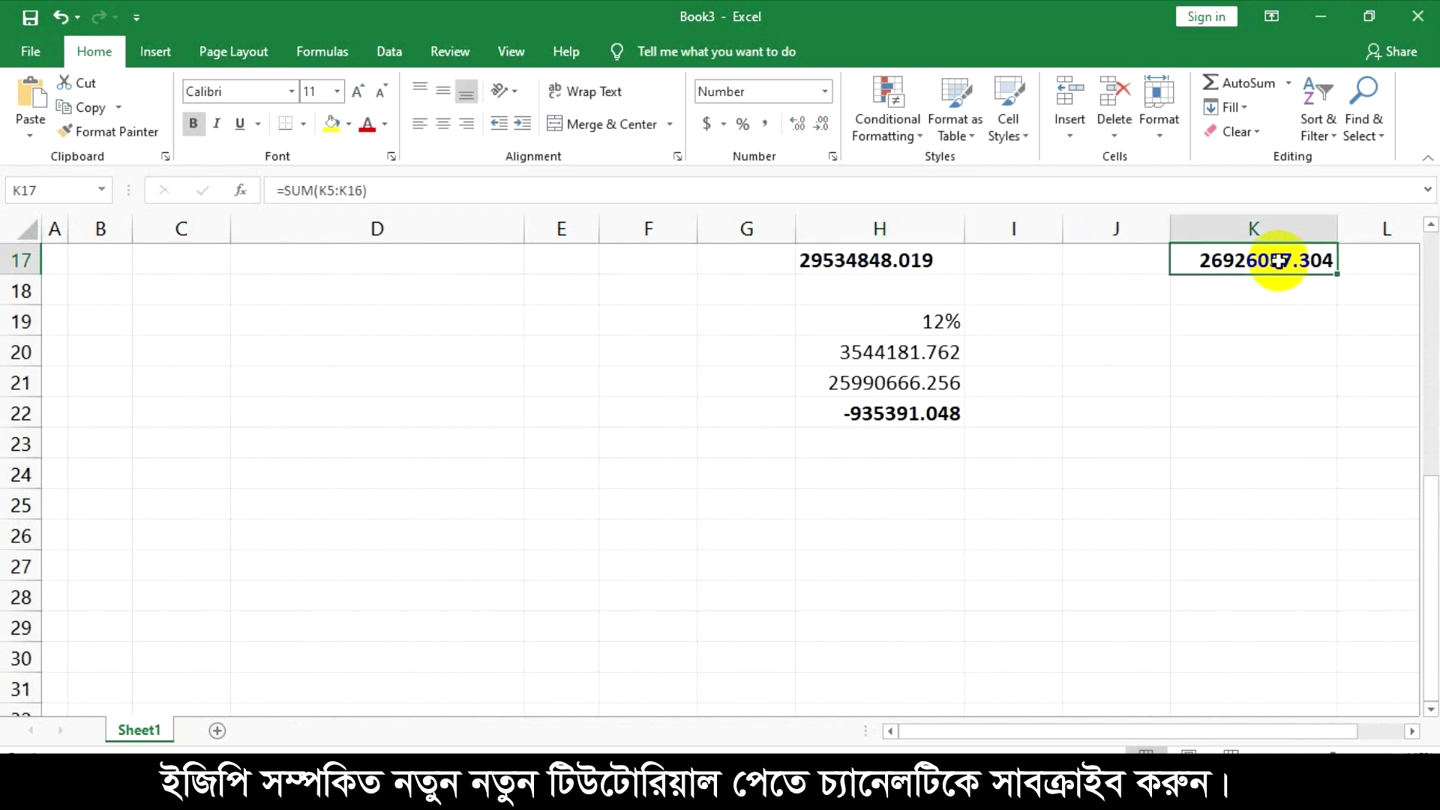
{"action": "left_click", "coordinate": [923, 317]}
{"action": "type", "text": "9"}
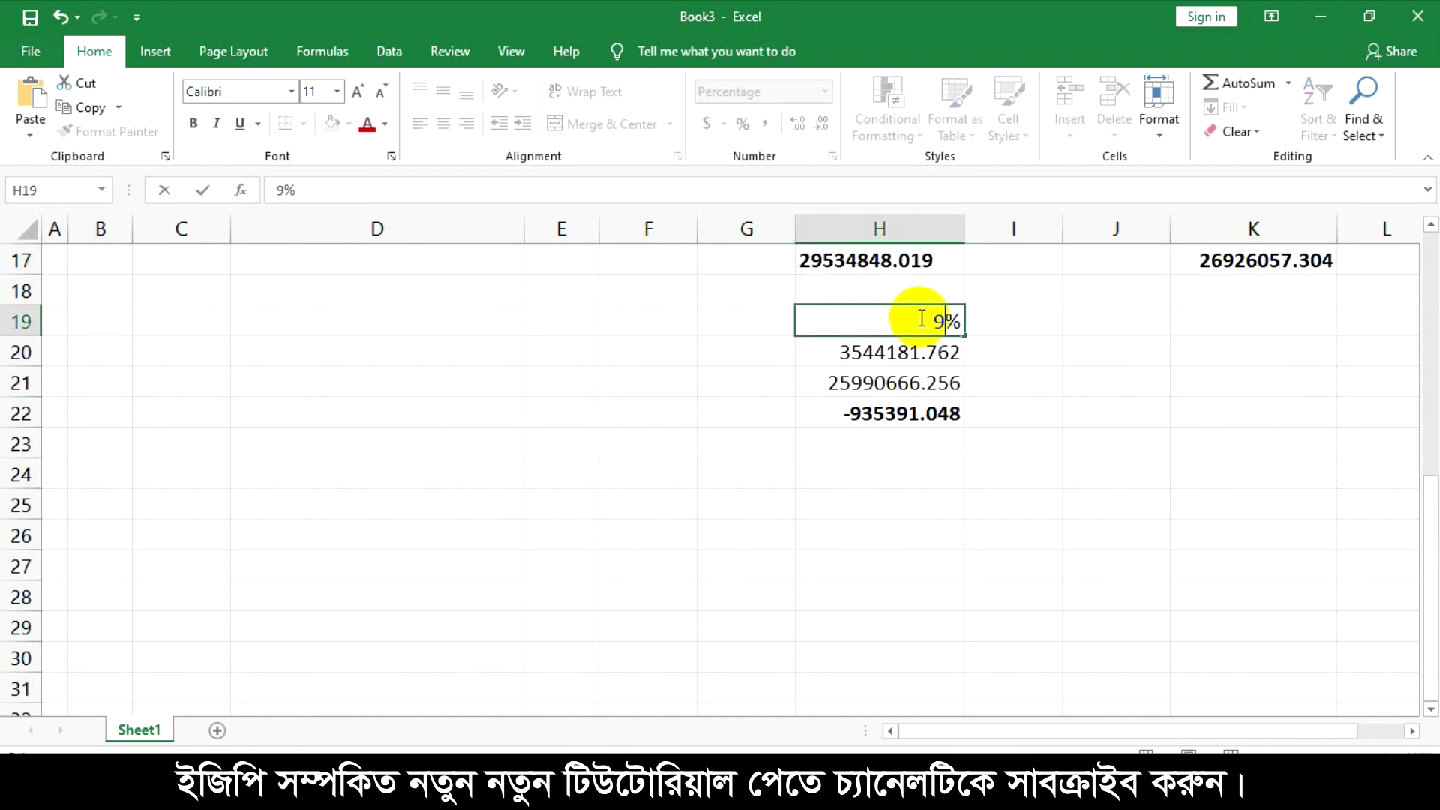
{"action": "key", "text": "Return"}
Compare the difference in H22 with the item-wise reduced total in K17.
{"action": "left_click", "coordinate": [868, 417]}
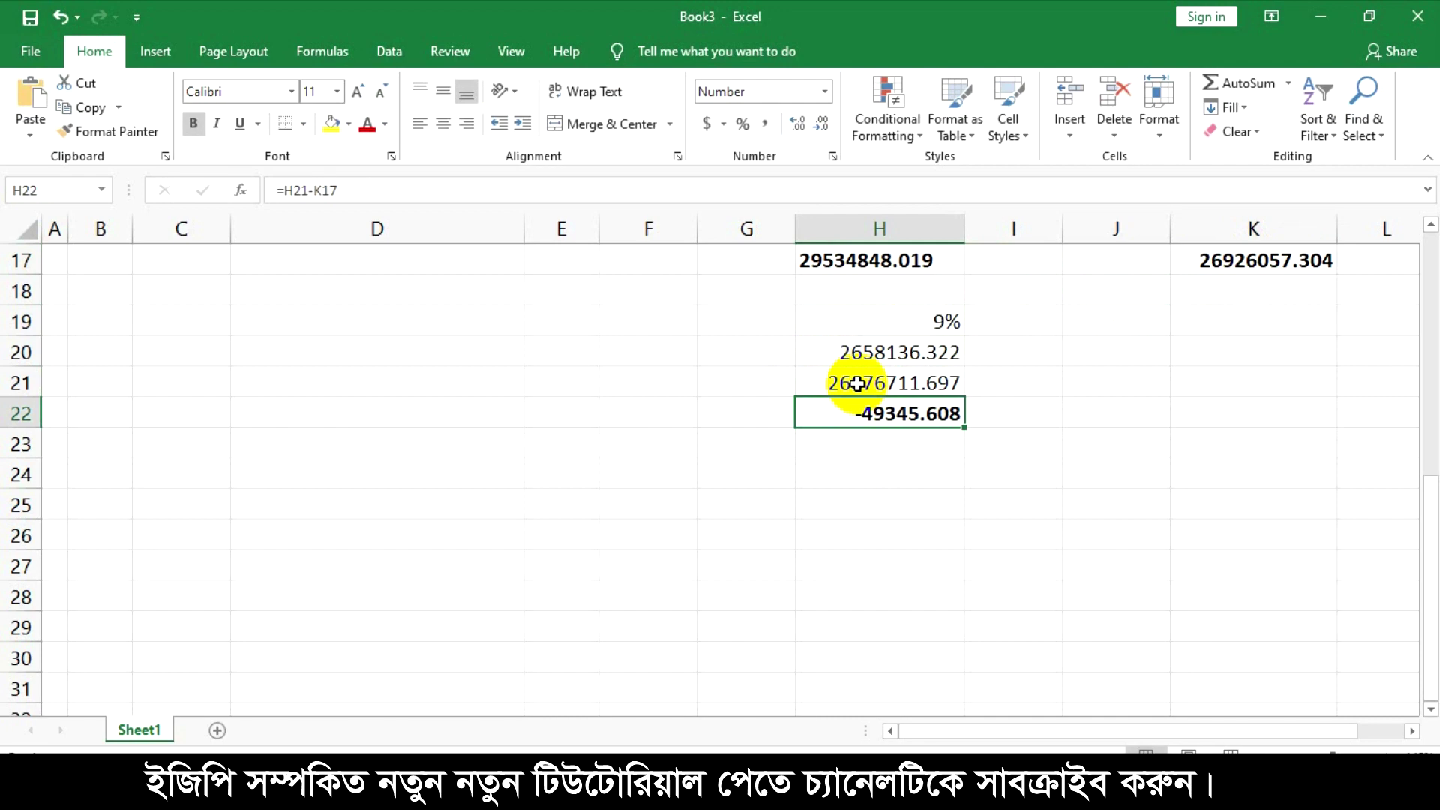
{"action": "left_click", "coordinate": [1216, 259]}
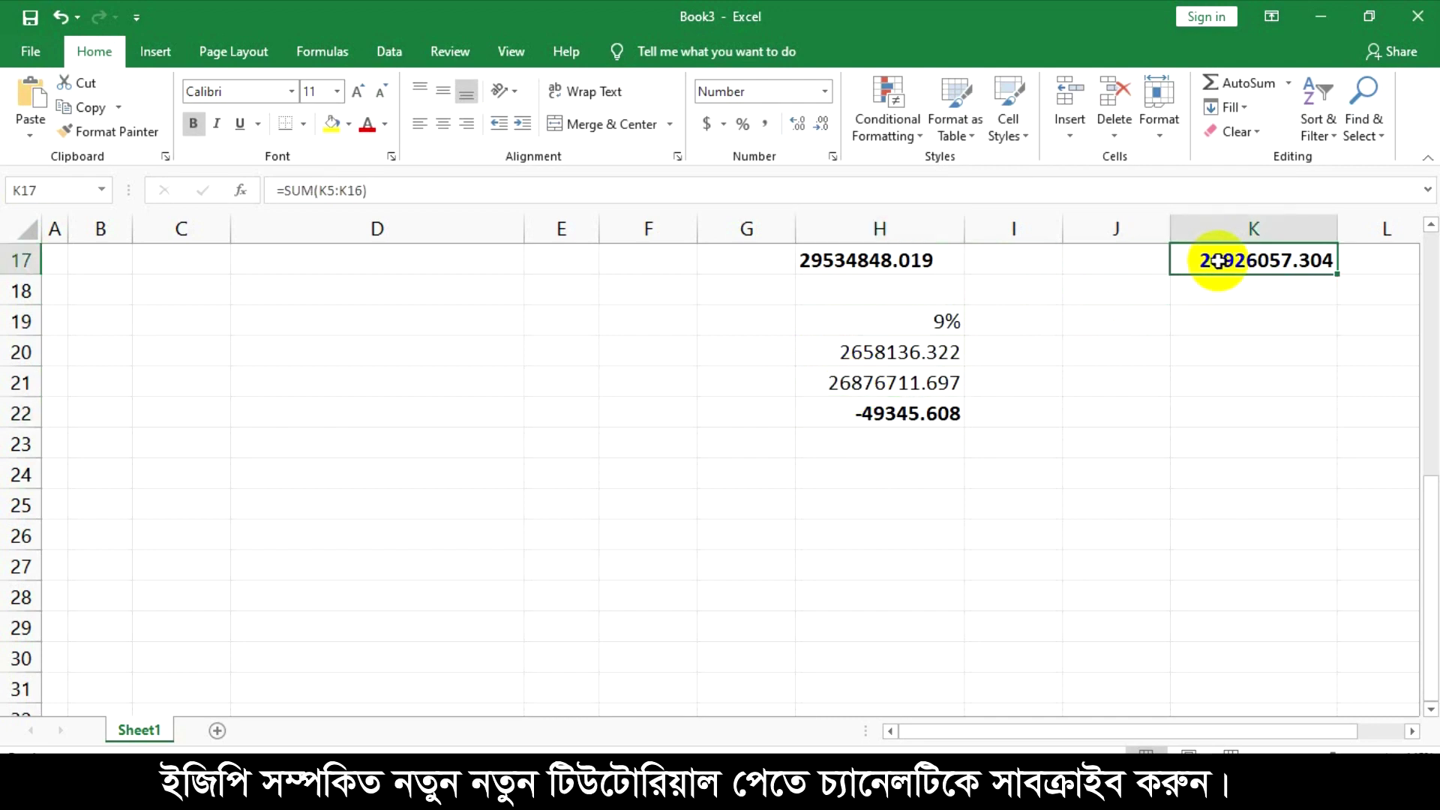
{"action": "left_click", "coordinate": [1429, 223]}
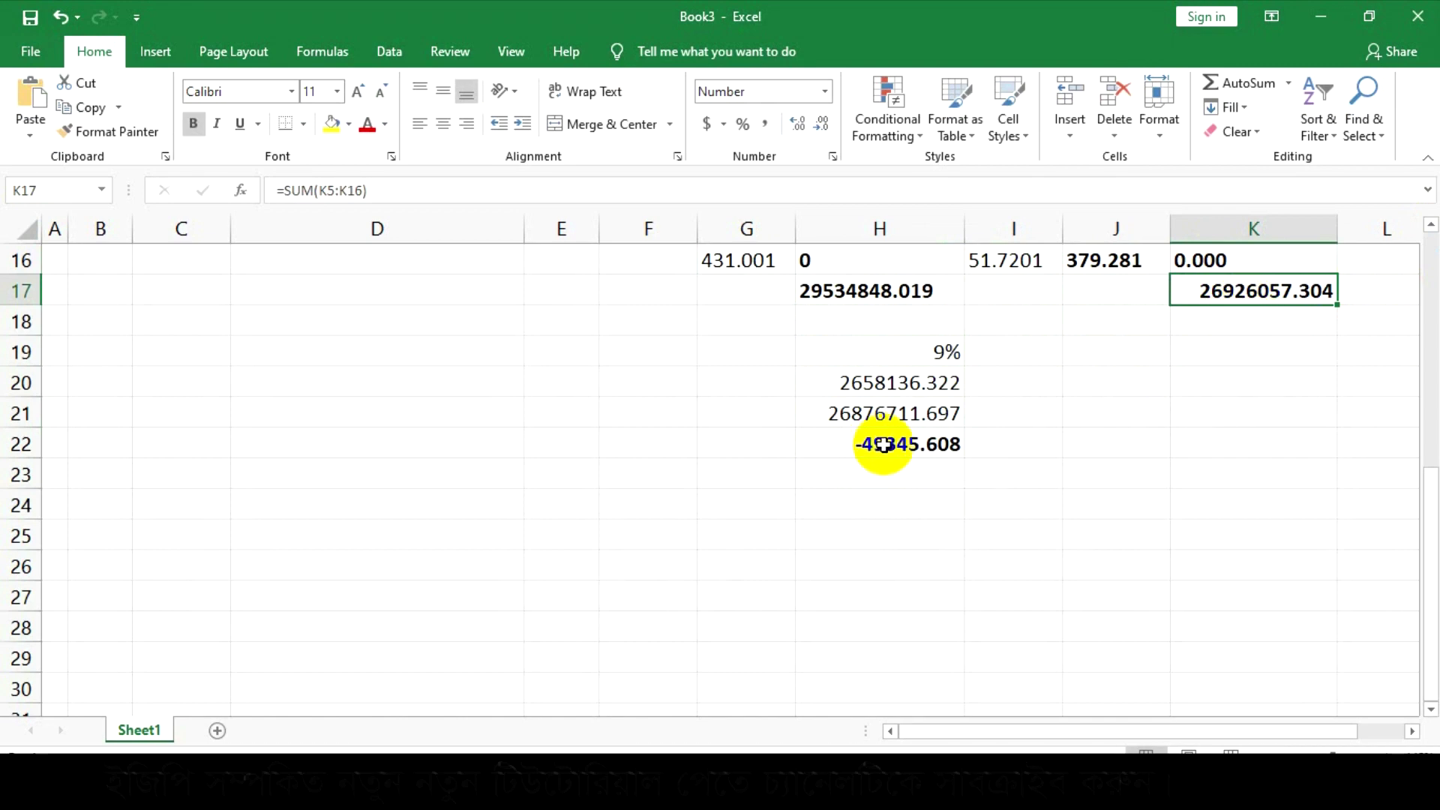
Replace the reduced rate formula of item 7 (EE 125mm brick edging) in J11 with the fixed rate 250.001.
{"action": "left_click", "coordinate": [1260, 446]}
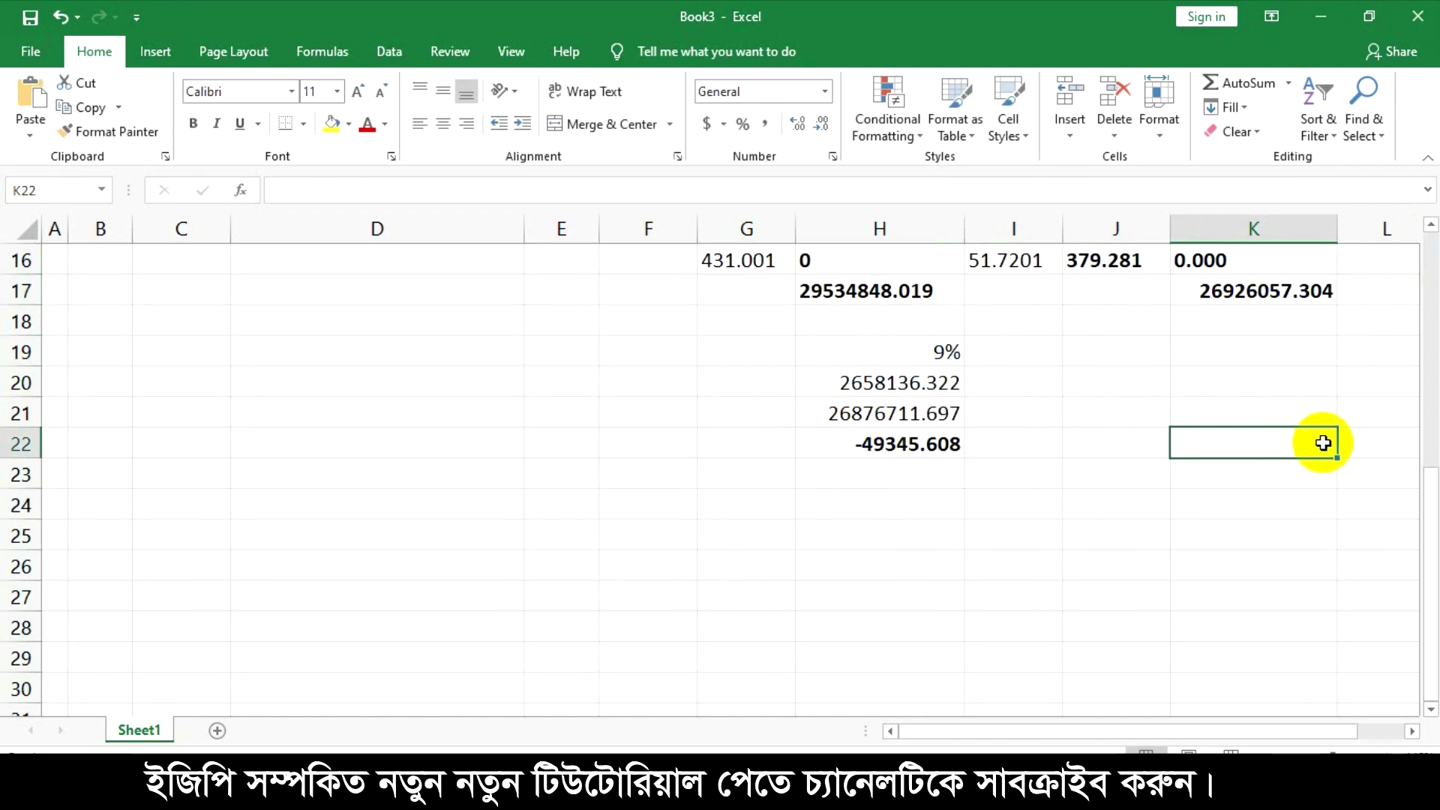
{"action": "scroll", "coordinate": [1200, 465], "scroll_direction": "up", "scroll_amount": 5}
{"action": "scroll", "coordinate": [297, 540], "scroll_direction": "down", "scroll_amount": 3}
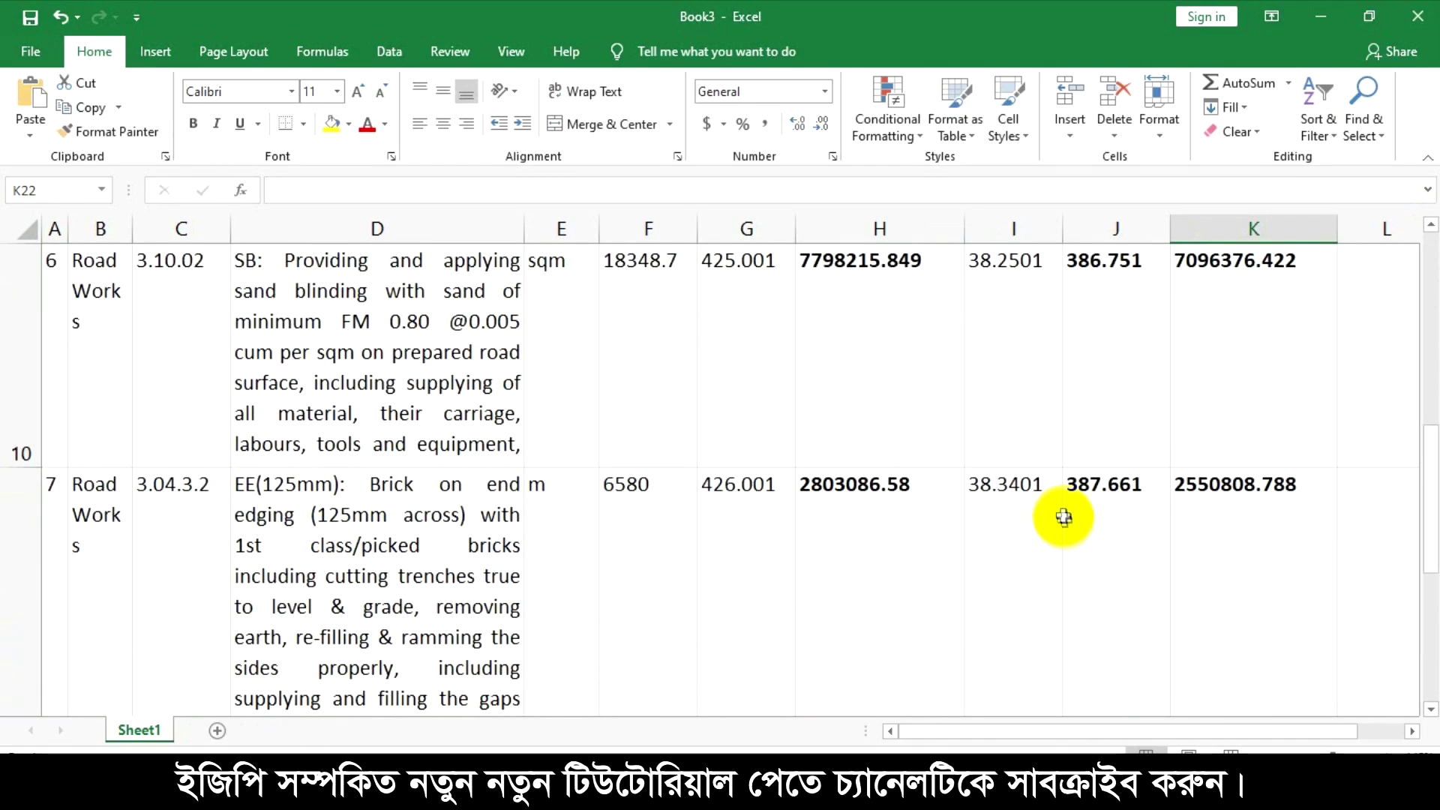
{"action": "left_click", "coordinate": [1086, 488]}
{"action": "type", "text": "25"}
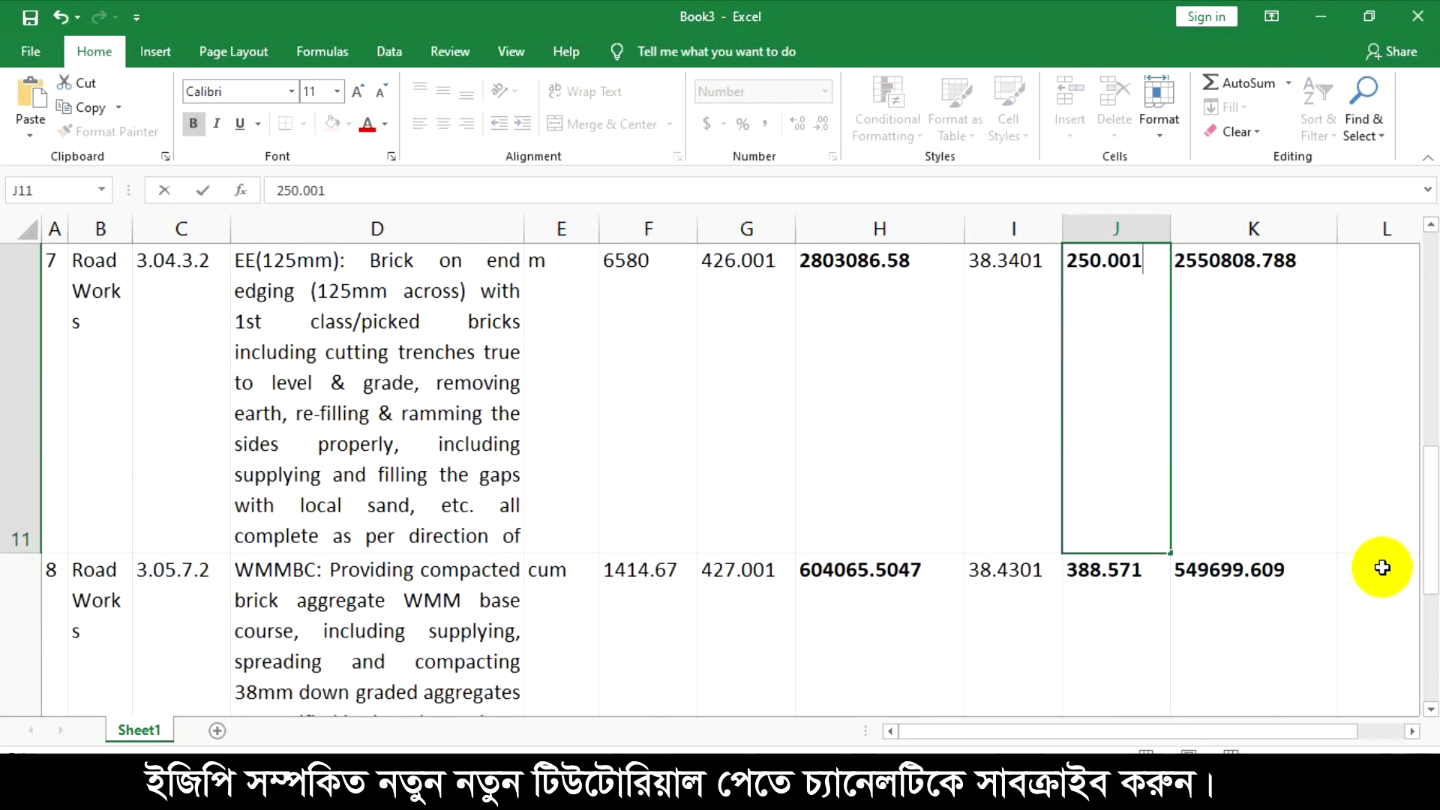
{"action": "type", "text": "0.001"}
{"action": "key", "text": "Return"}
Check the item-wise reduced total in K17 against the difference in H22, and return to the first items' reduced rates.
{"action": "scroll", "coordinate": [1382, 572], "scroll_direction": "down", "scroll_amount": 4}
{"action": "scroll", "coordinate": [1281, 496], "scroll_direction": "up", "scroll_amount": 4}
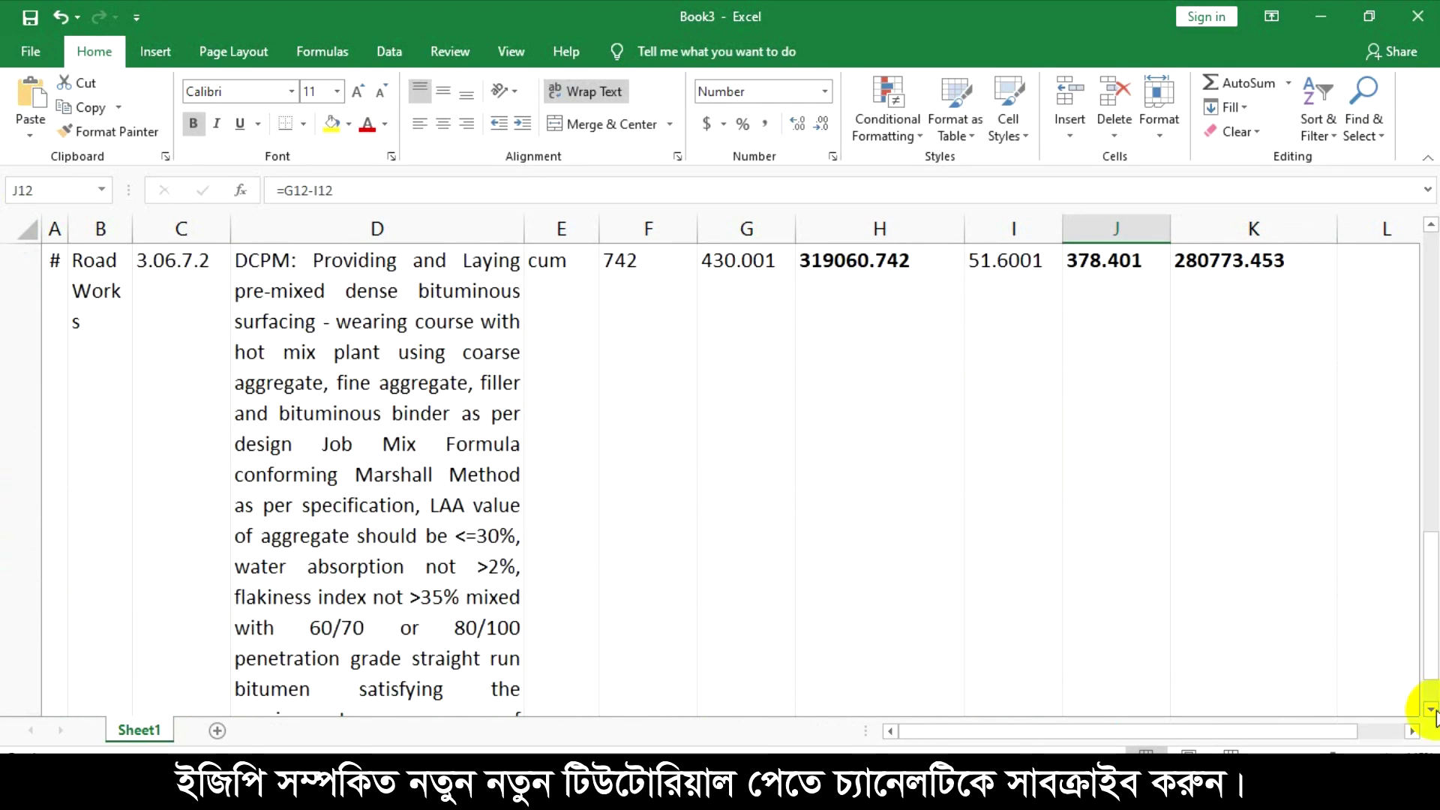
{"action": "scroll", "coordinate": [1425, 704], "scroll_direction": "down", "scroll_amount": 2}
{"action": "left_click", "coordinate": [1241, 264]}
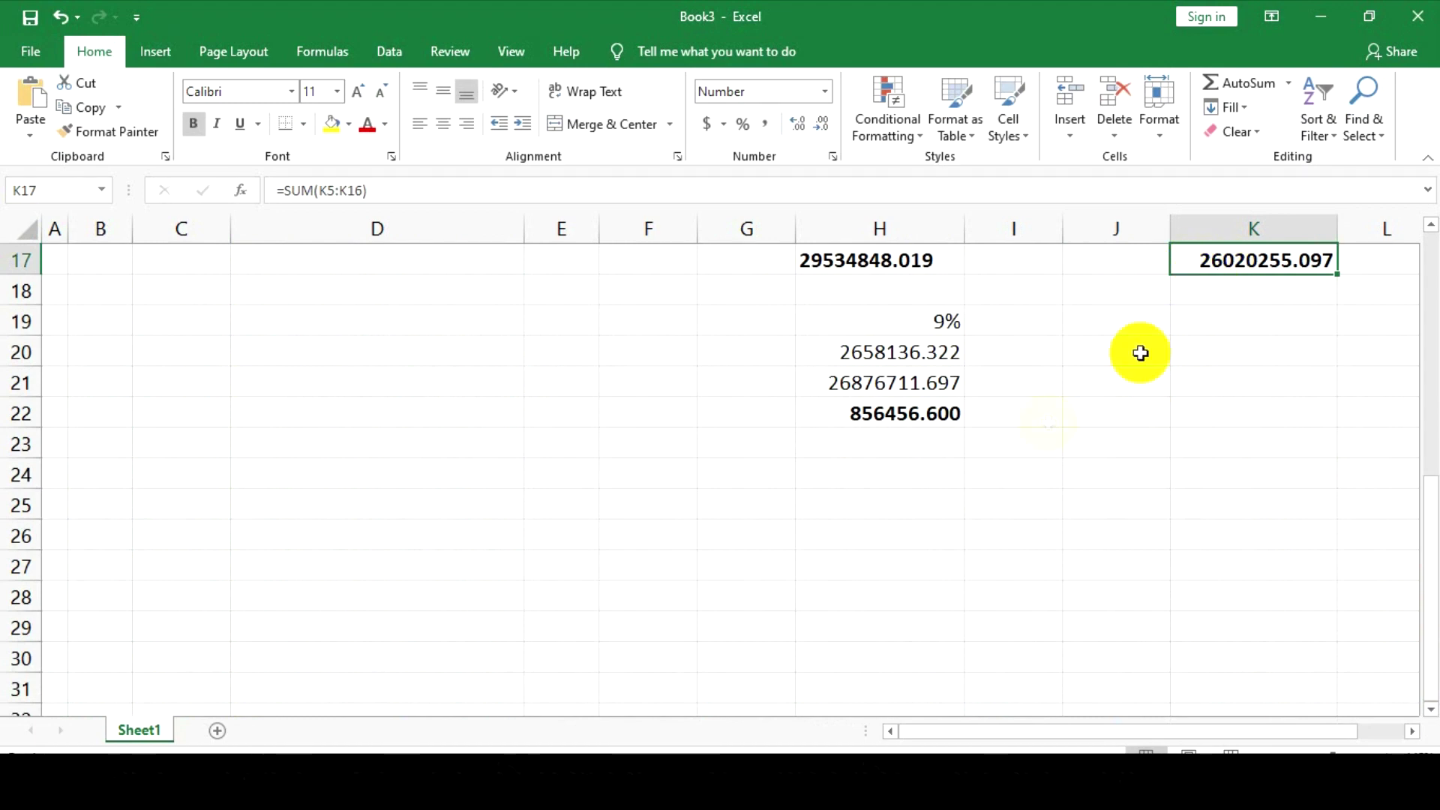
{"action": "scroll", "coordinate": [1060, 471], "scroll_direction": "up", "scroll_amount": 2}
{"action": "scroll", "coordinate": [1059, 471], "scroll_direction": "up", "scroll_amount": 5}
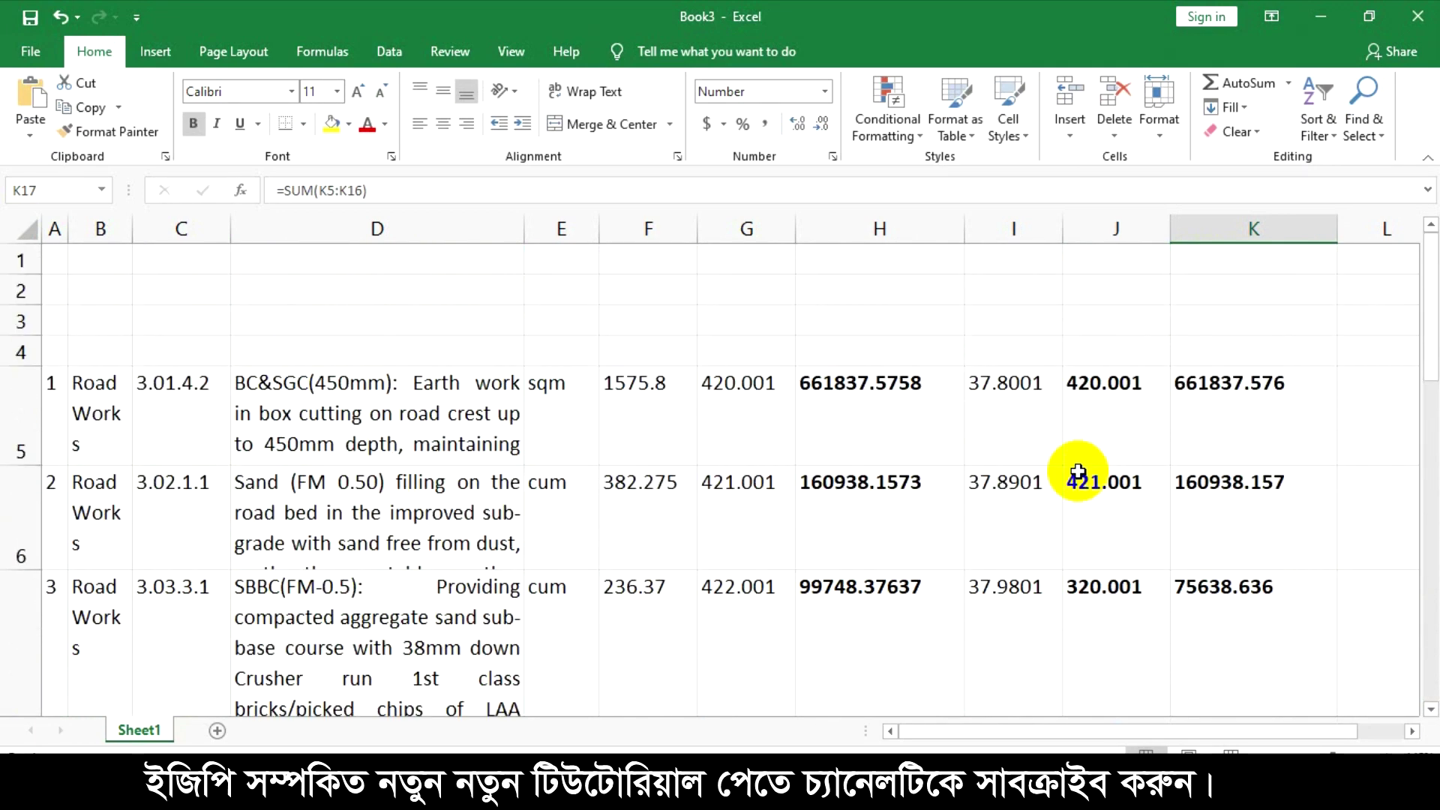